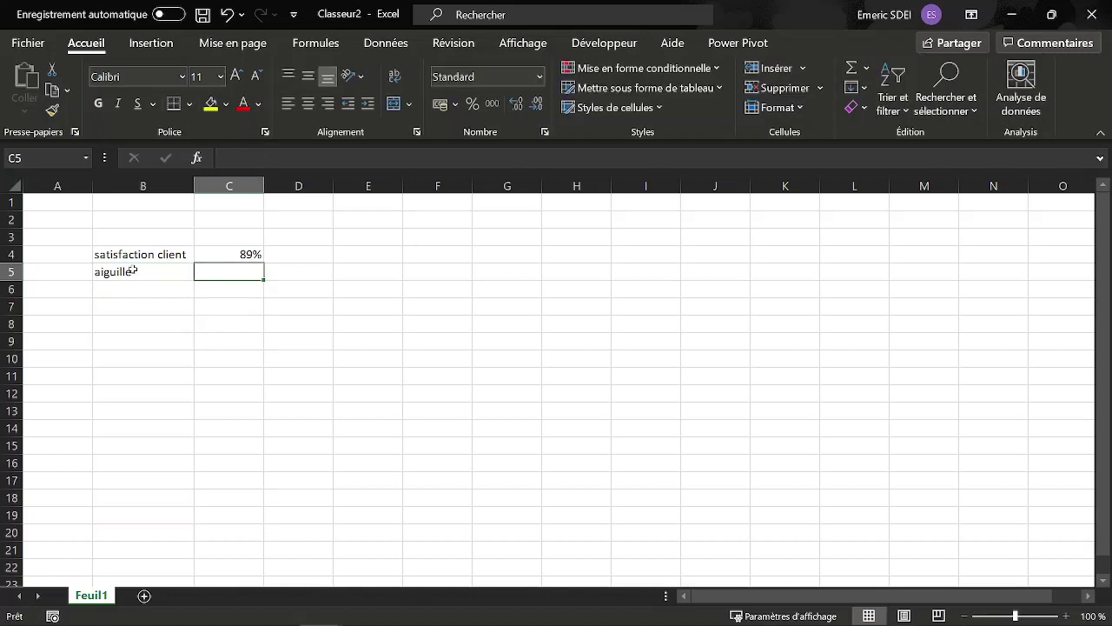
# Step: Enter 1% as the aiguille value in C5 and add the label "Non satisfaction" in B6
pyautogui.write('1%')
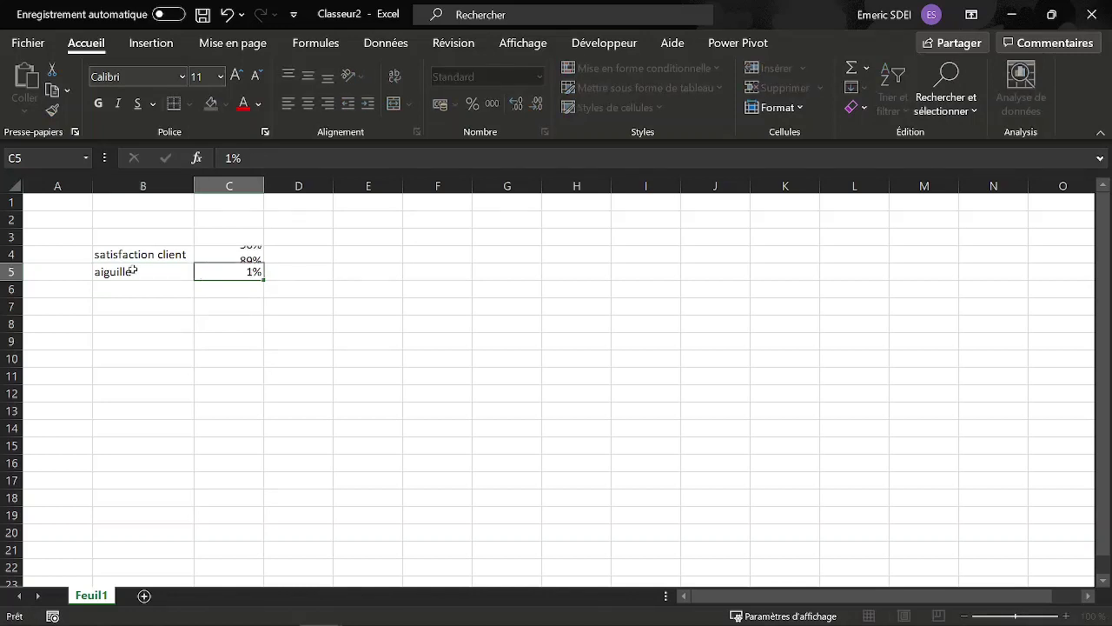
pyautogui.press('Return')
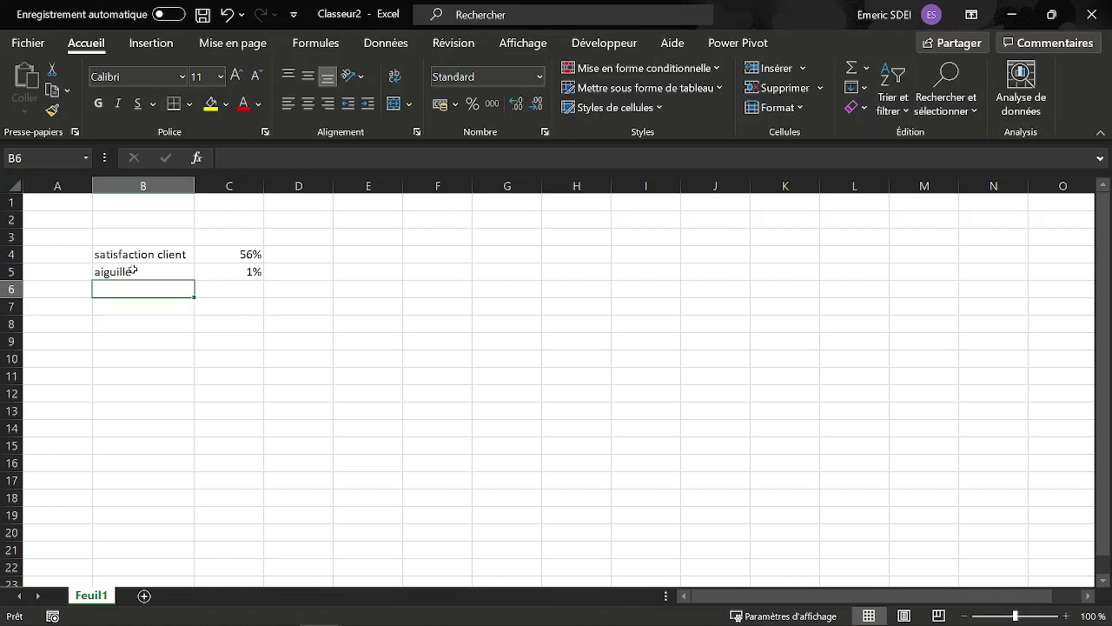
pyautogui.write('No')
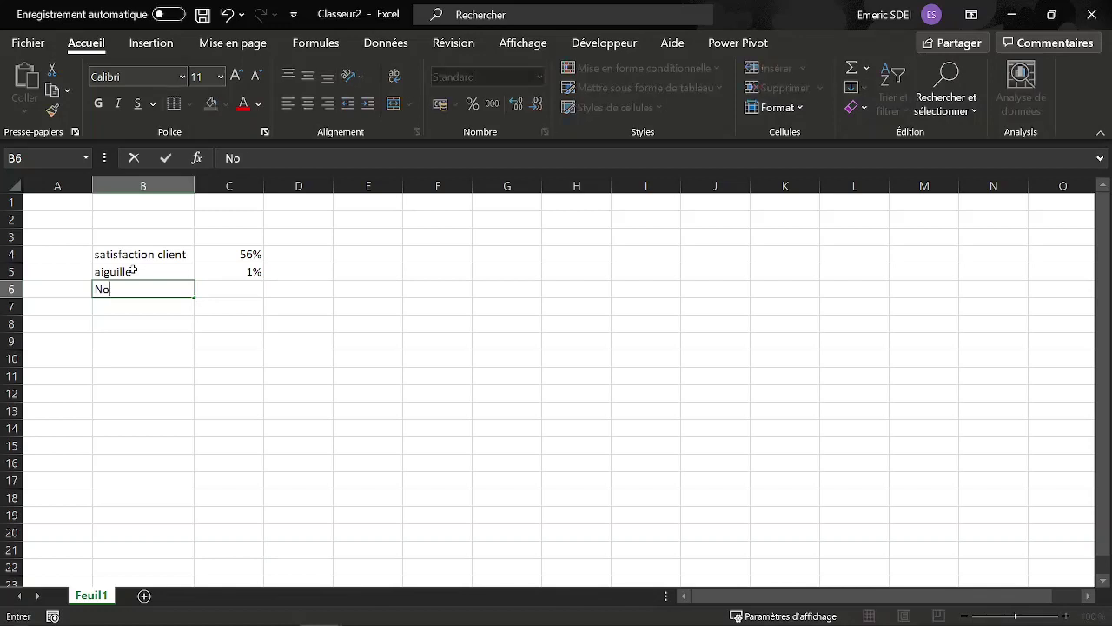
pyautogui.write('n satisfaction')
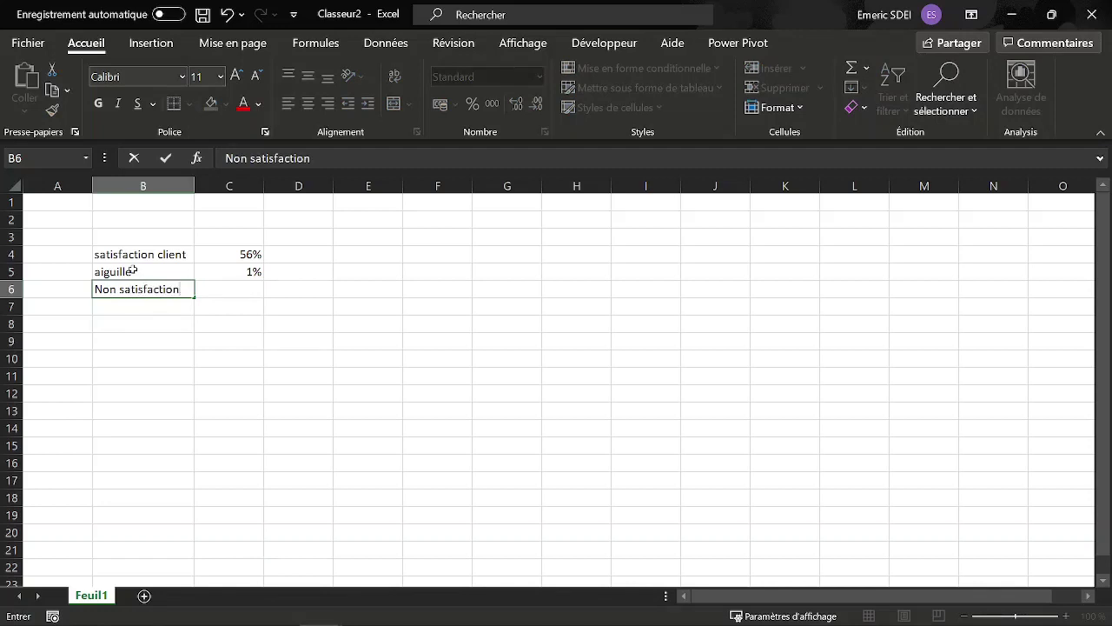
pyautogui.press('Tab')
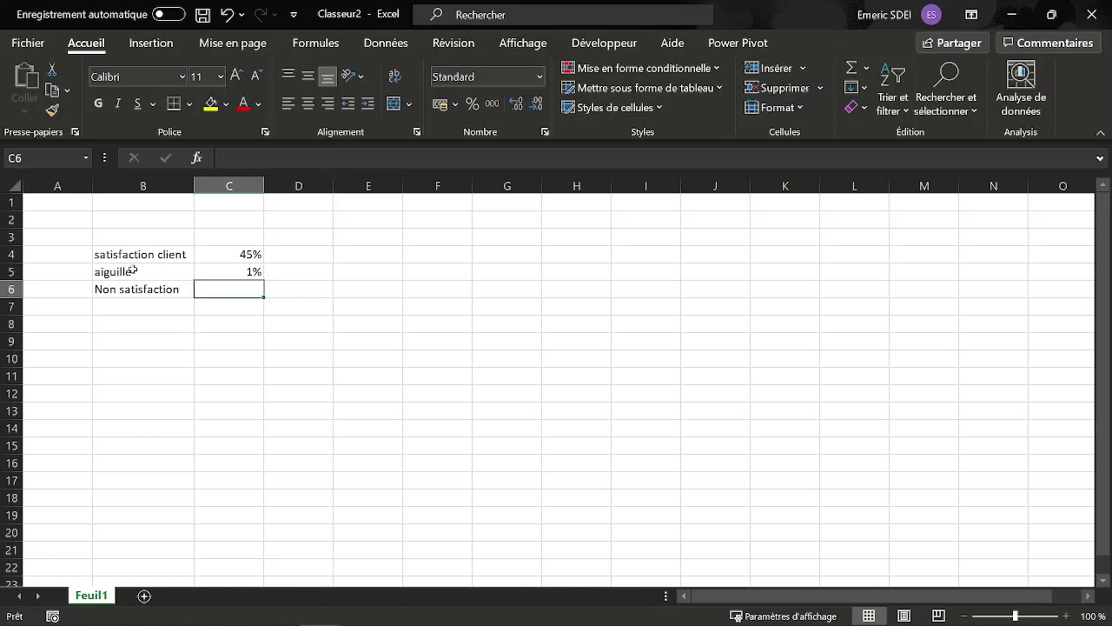
# Step: Calculate the Non satisfaction value in C6 with the formula =100%-C4-C5
pyautogui.write('=')
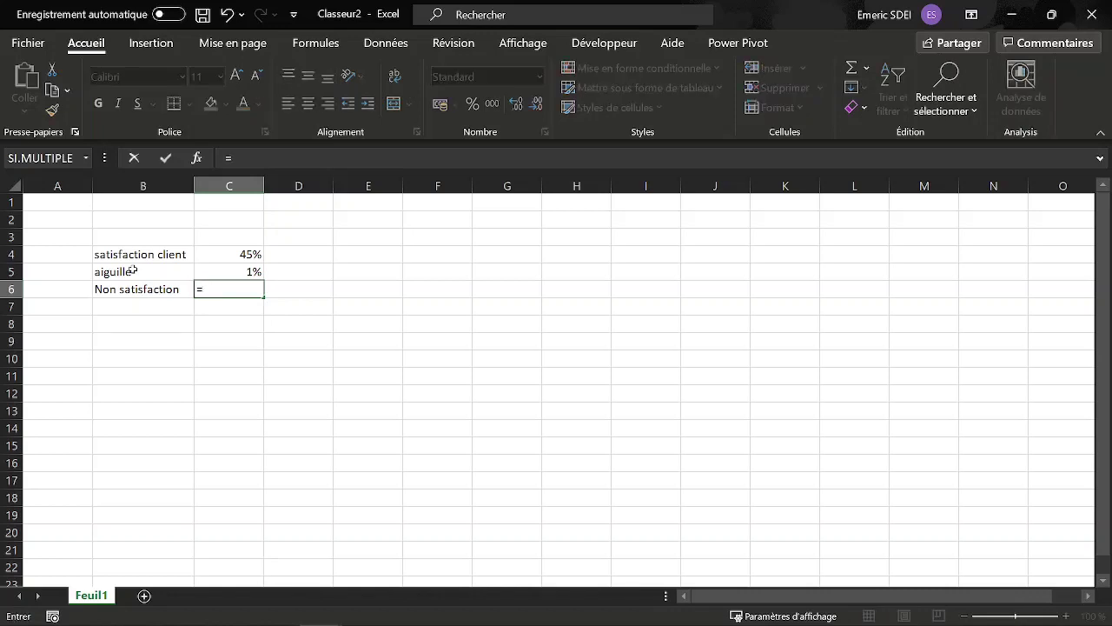
pyautogui.write('100%-')
pyautogui.click(238, 253)
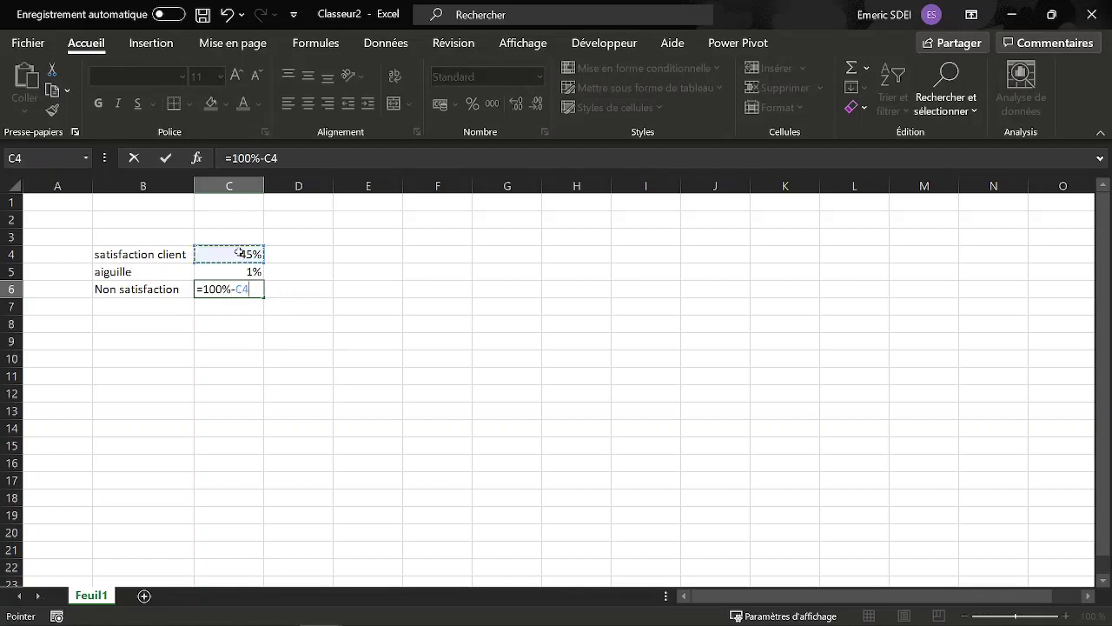
pyautogui.write('-')
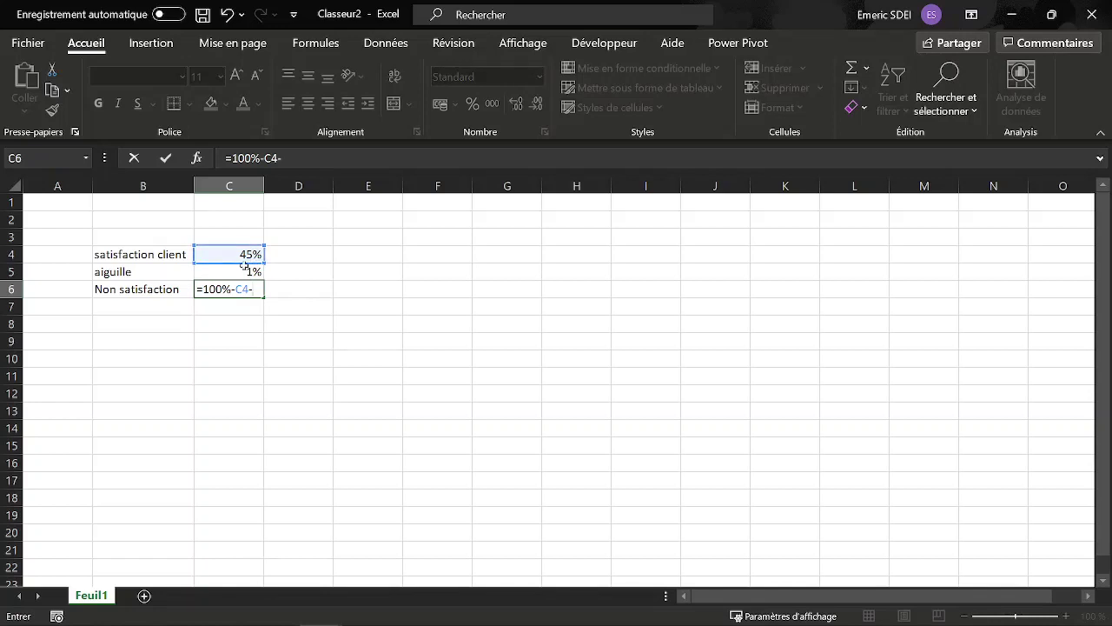
pyautogui.click(244, 271)
pyautogui.press('Return')
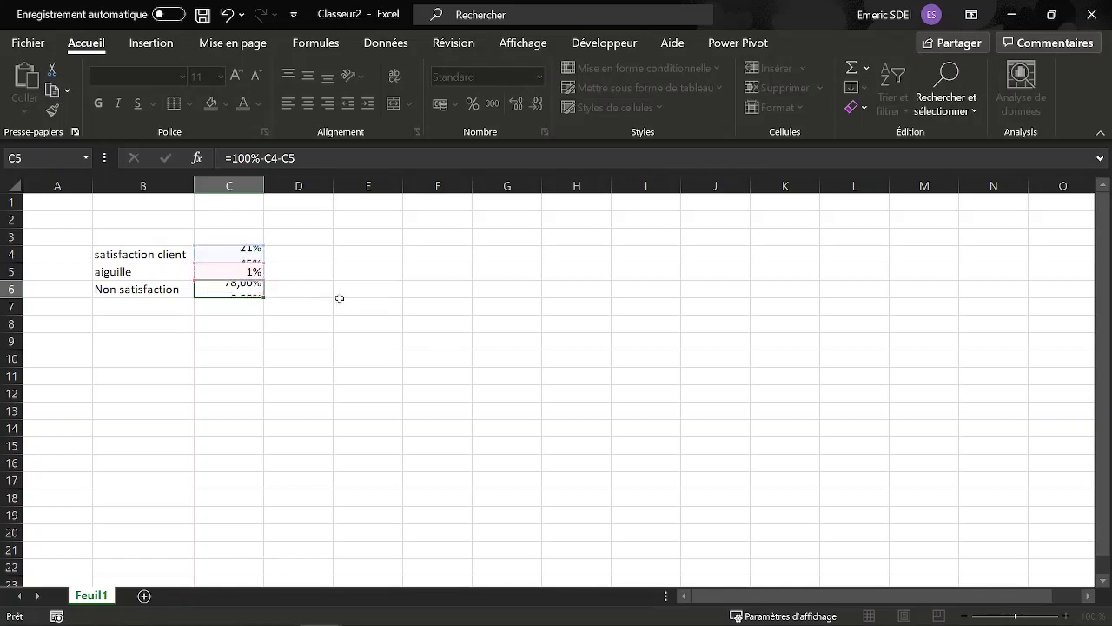
# Step: Format the Non satisfaction percentage in C6 without decimal places
pyautogui.press('Up')
pyautogui.press('Right')
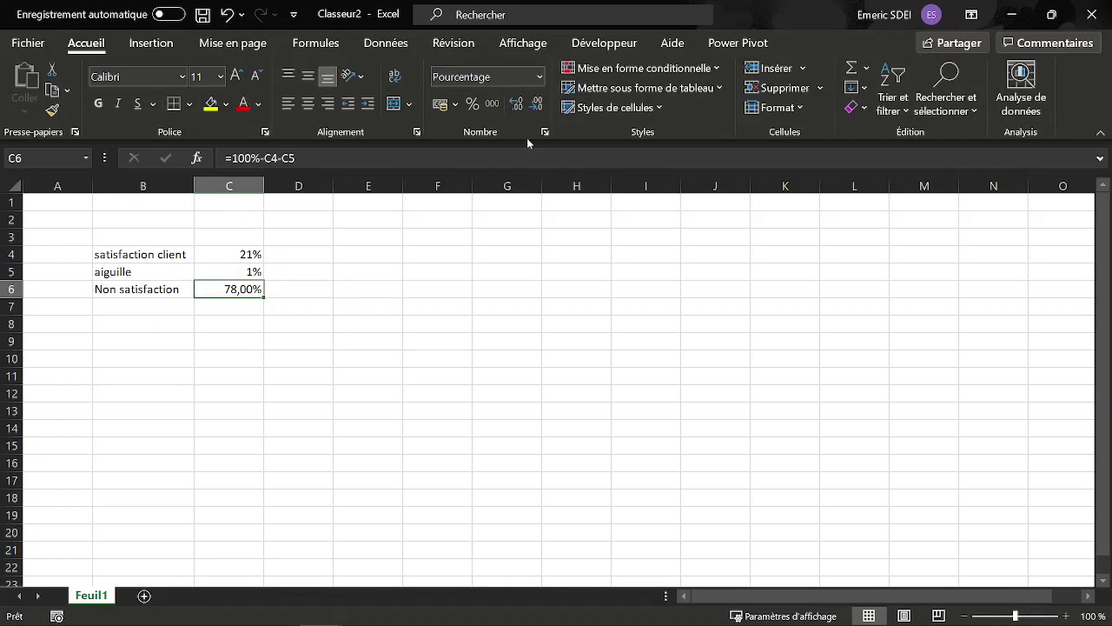
pyautogui.click(537, 105)
pyautogui.click(537, 105)
# Step: Add the label "Total" in B3 and sum C4:C6 in C3 with SOMME
pyautogui.click(163, 234)
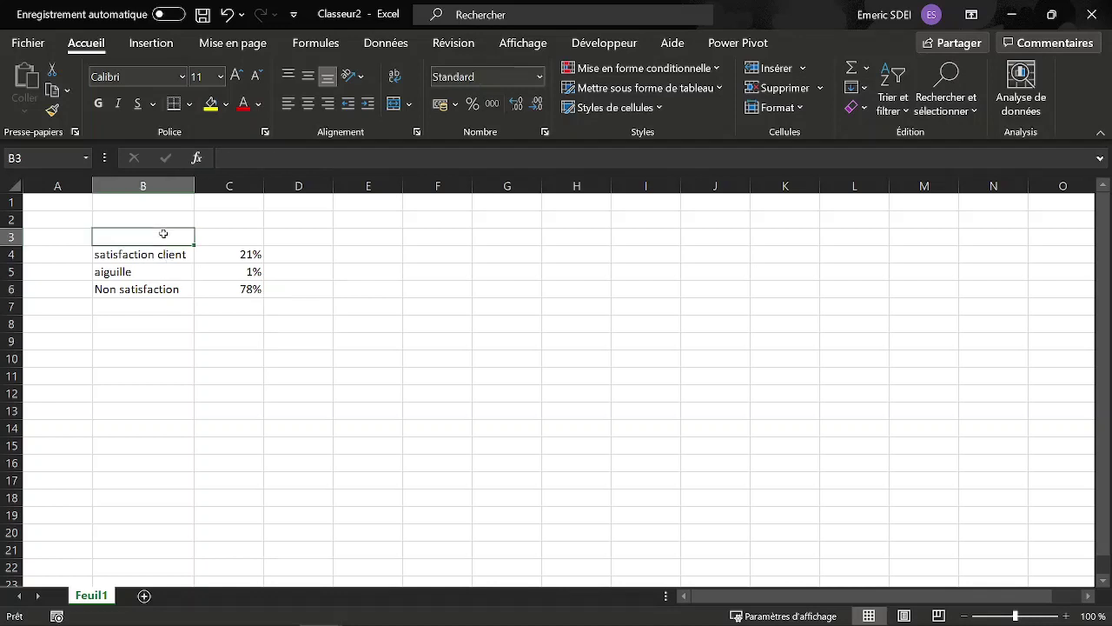
pyautogui.write('Total')
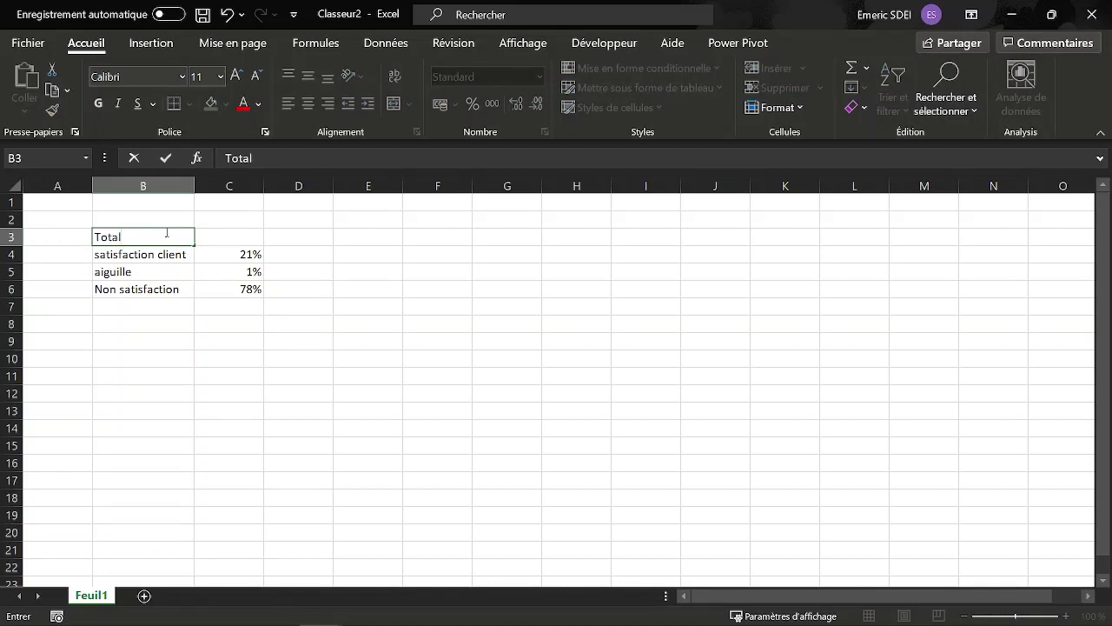
pyautogui.press('Tab')
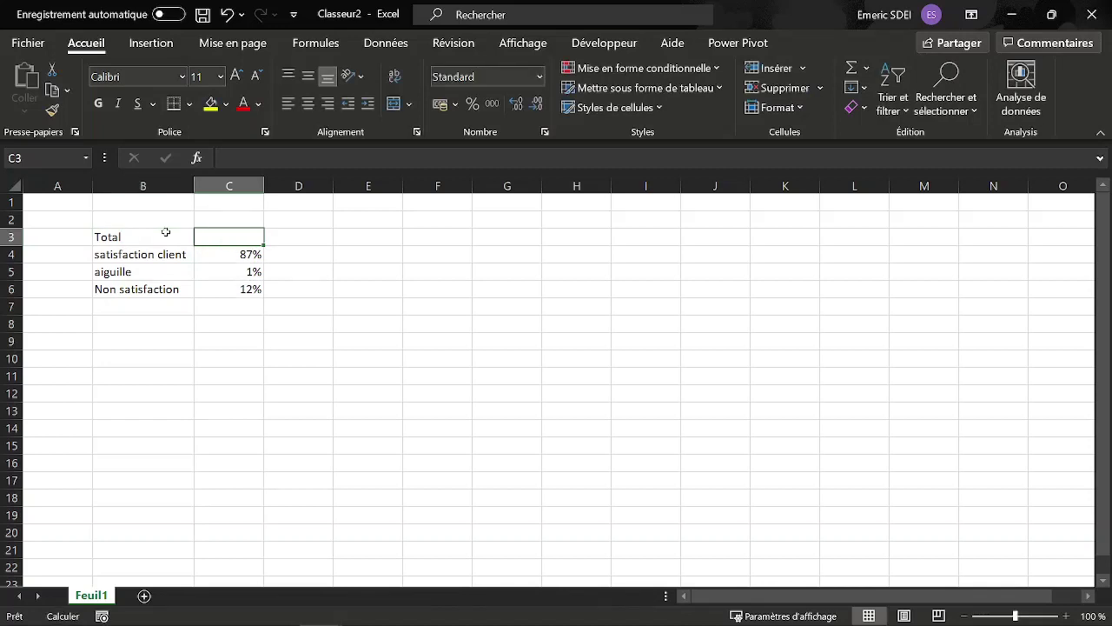
pyautogui.hotkey('alt', '=')
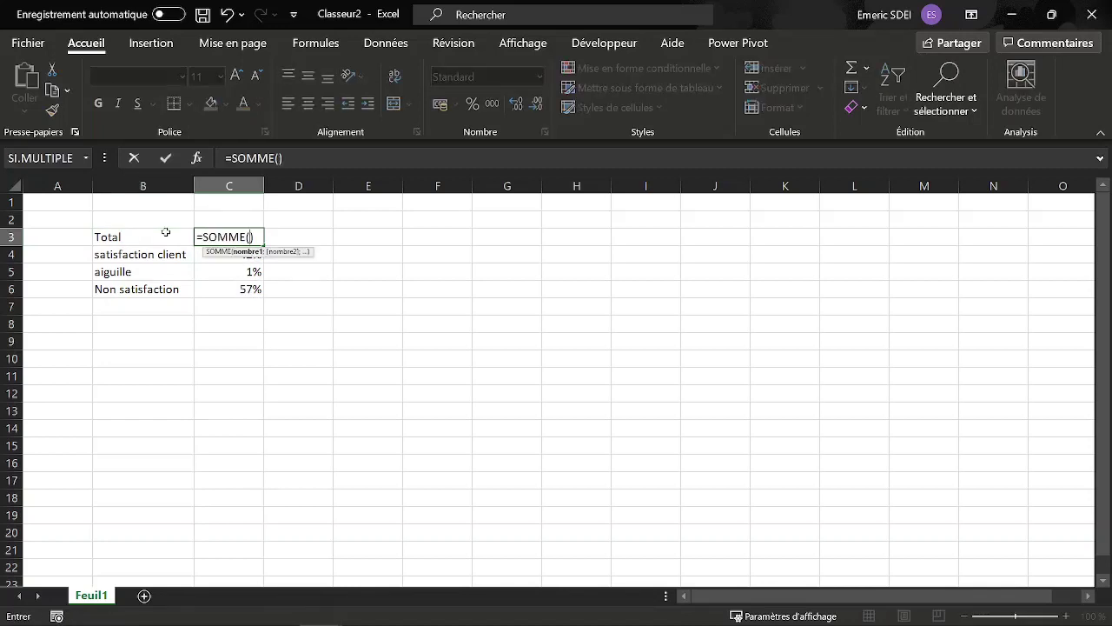
pyautogui.moveTo(232, 291); pyautogui.dragTo(232, 256)
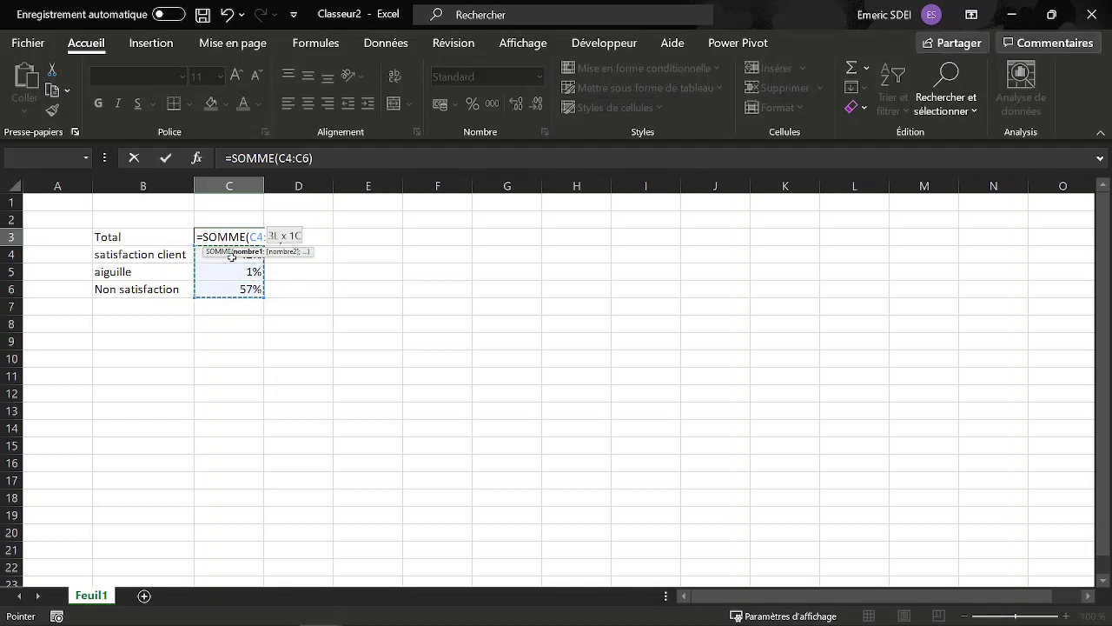
pyautogui.press('Return')
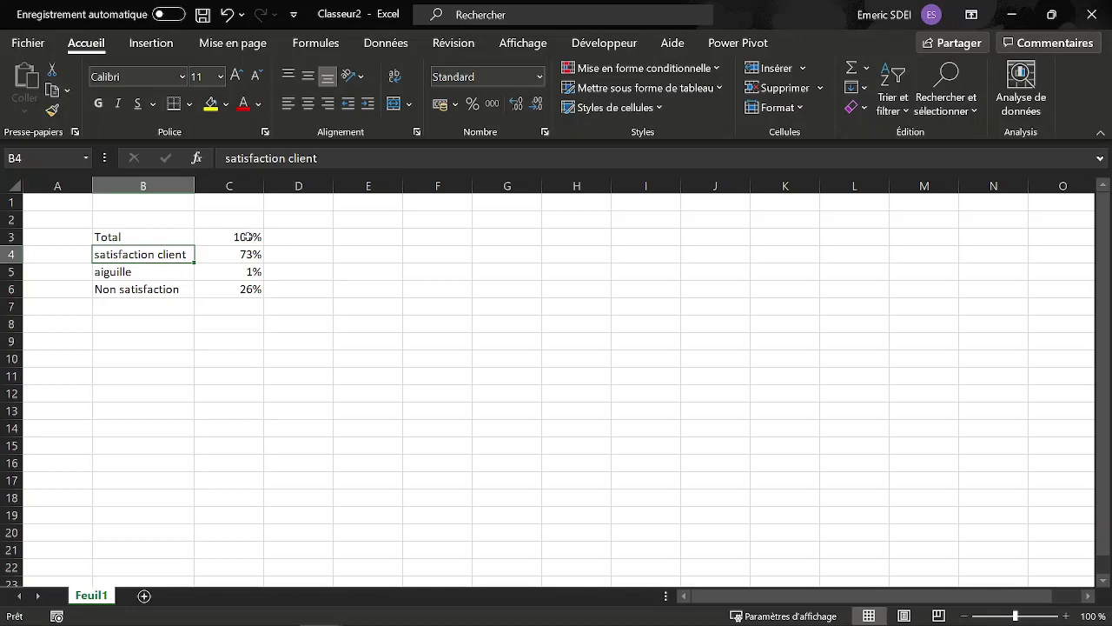
# Step: Recalculate the worksheet repeatedly to check how the total behaves as the customer satisfaction value changes
pyautogui.press('F9')
pyautogui.press('F9')
pyautogui.press('F9')
pyautogui.press('F9')
pyautogui.press('F9')
pyautogui.press('F9')
pyautogui.press('F9')
pyautogui.press('F9')
pyautogui.press('F9')
pyautogui.press('F9')
pyautogui.press('F9')
pyautogui.press('F9')
pyautogui.press('F9')
pyautogui.press('F9')
# Step: Enter the labels "Total" in B8 and "Fond" in B9 for a second data block
pyautogui.click(158, 321)
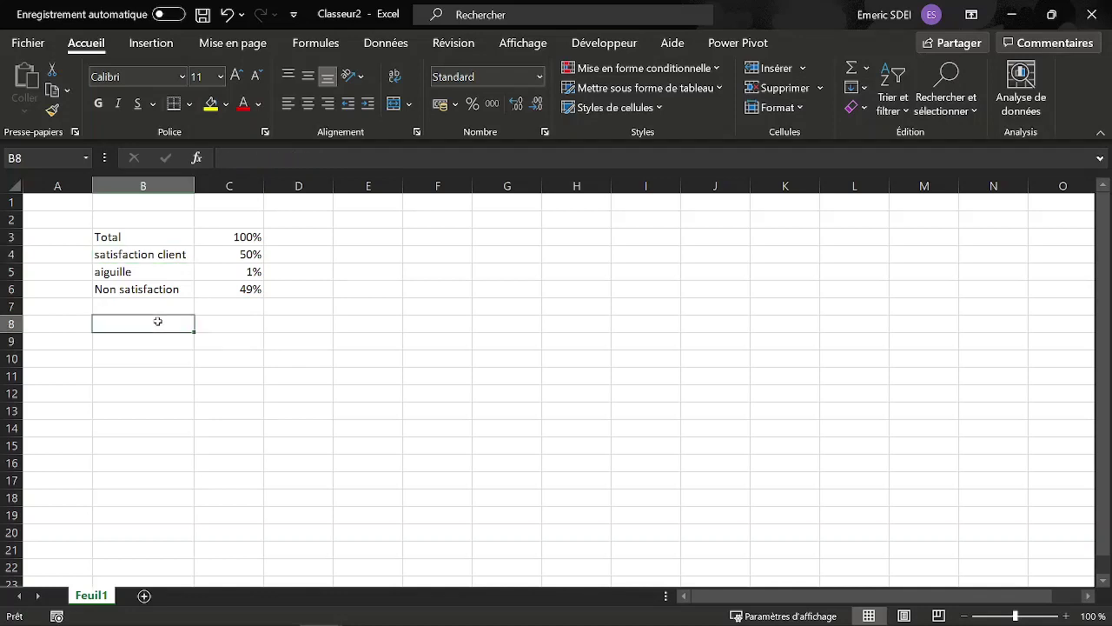
pyautogui.write('Fon')
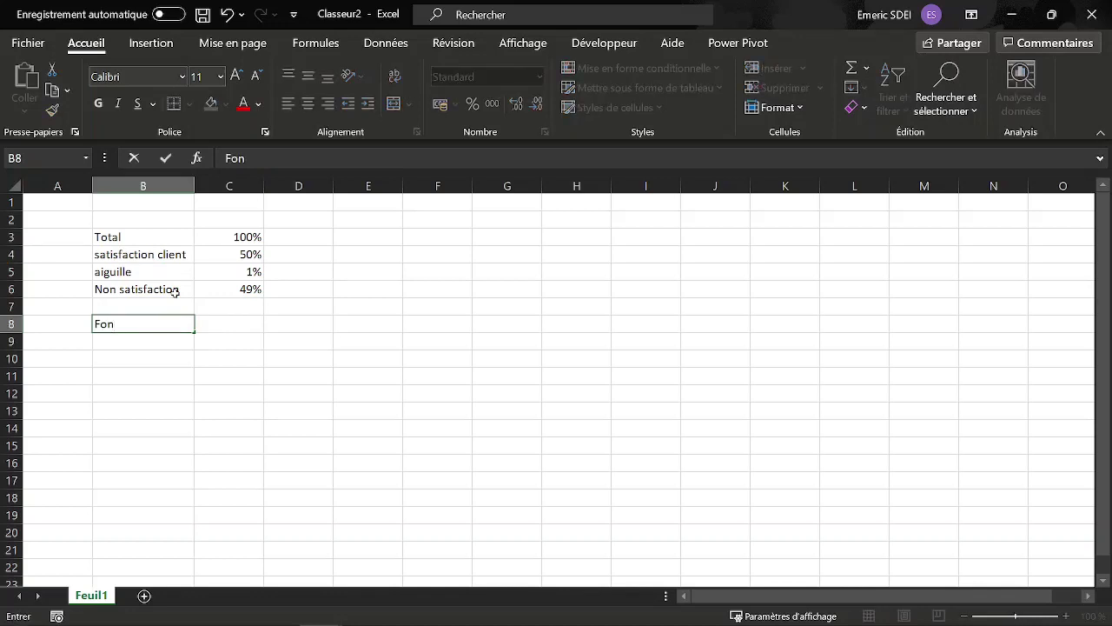
pyautogui.press('Escape')
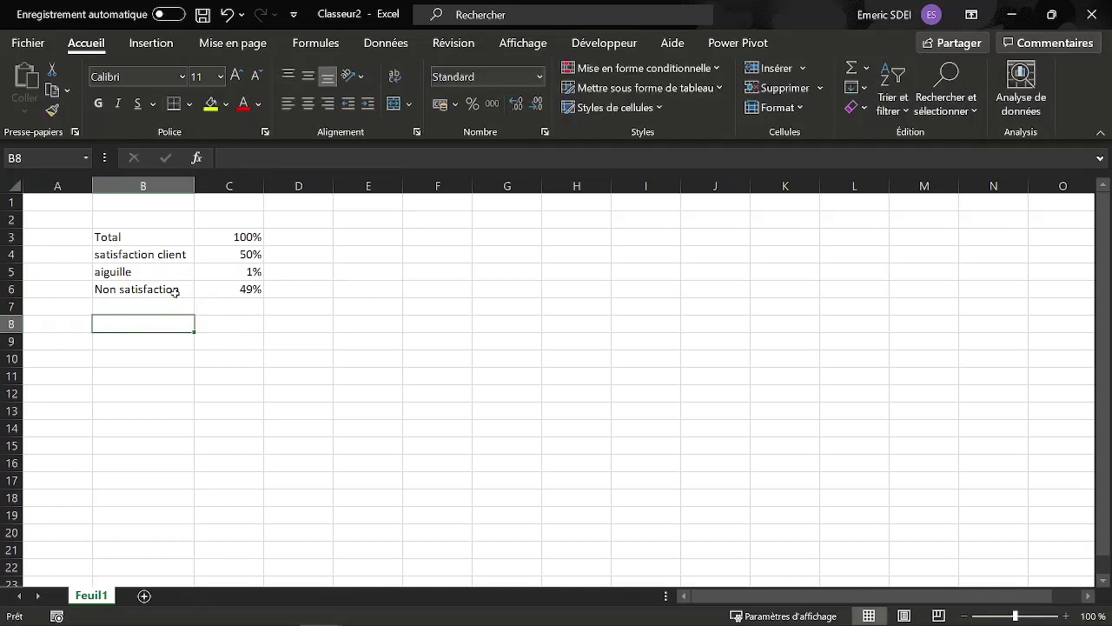
pyautogui.write('Total')
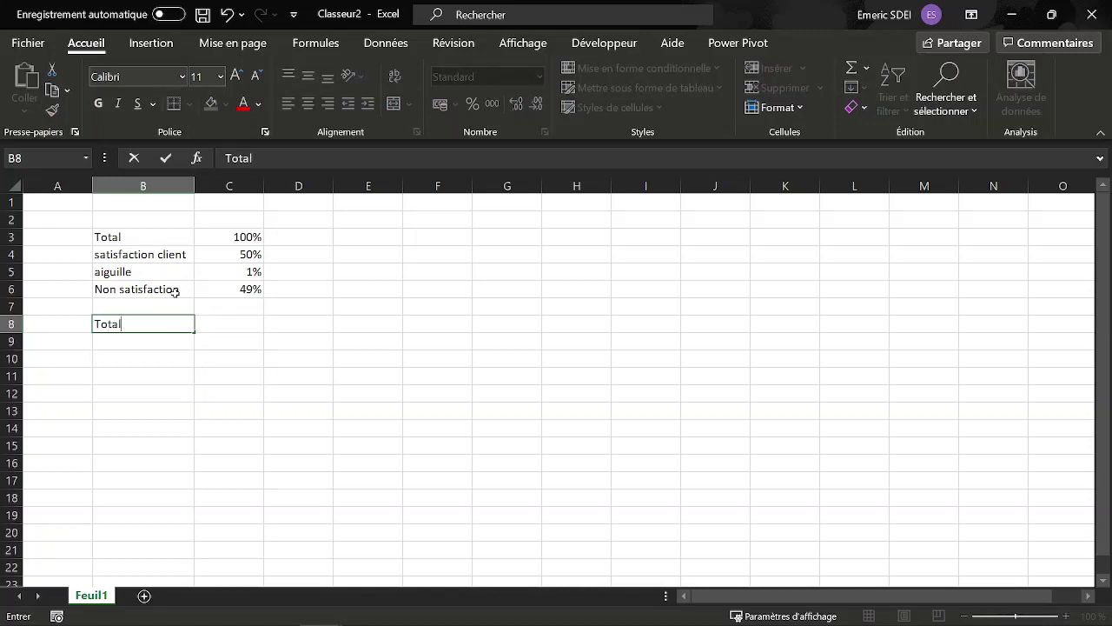
pyautogui.press('Return')
pyautogui.write('Fon')
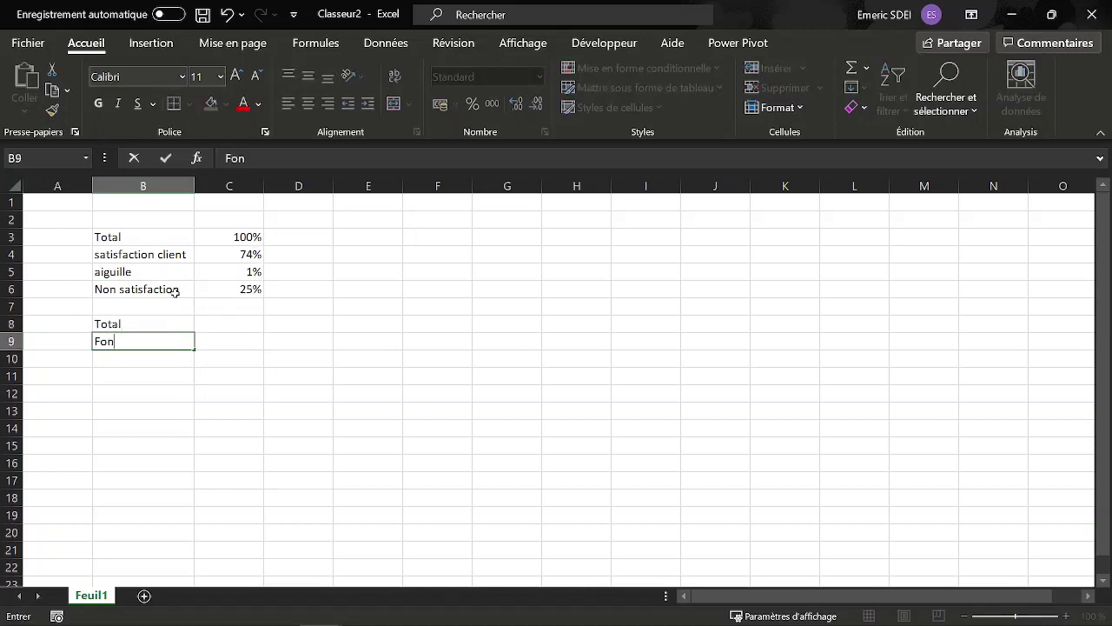
pyautogui.write('d')
# Step: Enter 25% in C9 for Fond and fill the value down to C12
pyautogui.press('Tab')
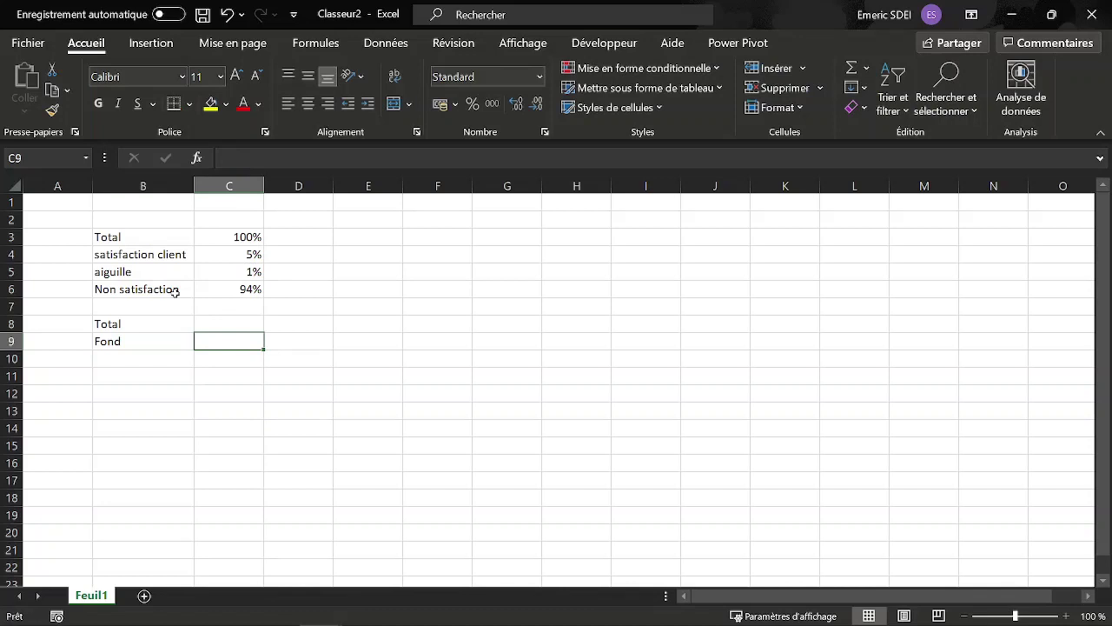
pyautogui.write('25%')
pyautogui.press('Return')
pyautogui.press('Up')
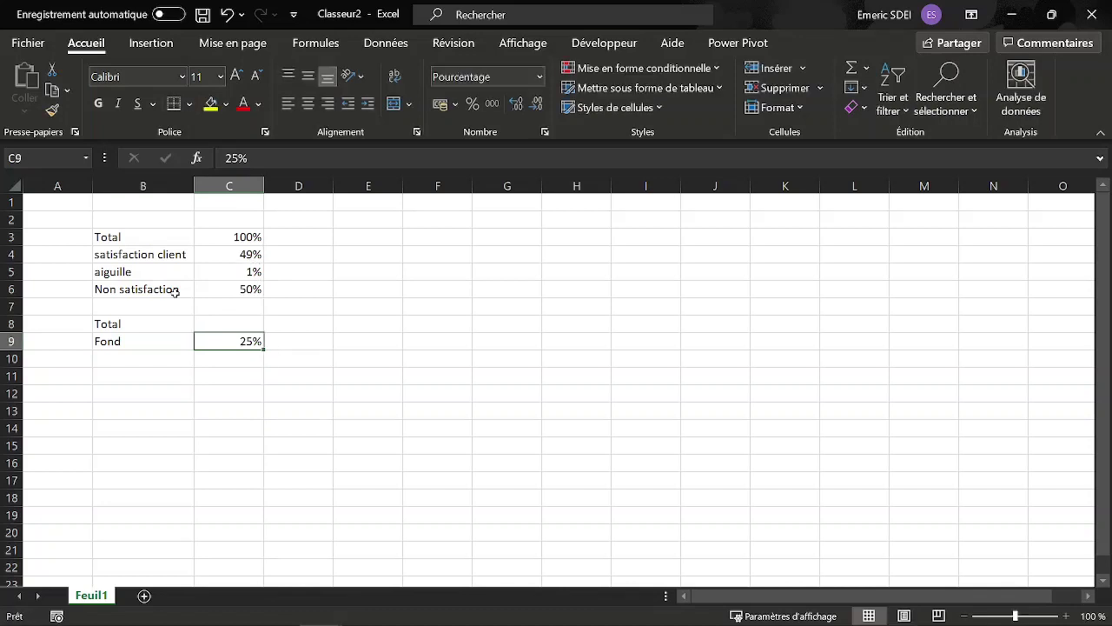
pyautogui.moveTo(265, 348); pyautogui.dragTo(245, 390)
# Step: Calculate the second block's total in C8 with the formula =SOMME(C9:C12)
pyautogui.click(246, 322)
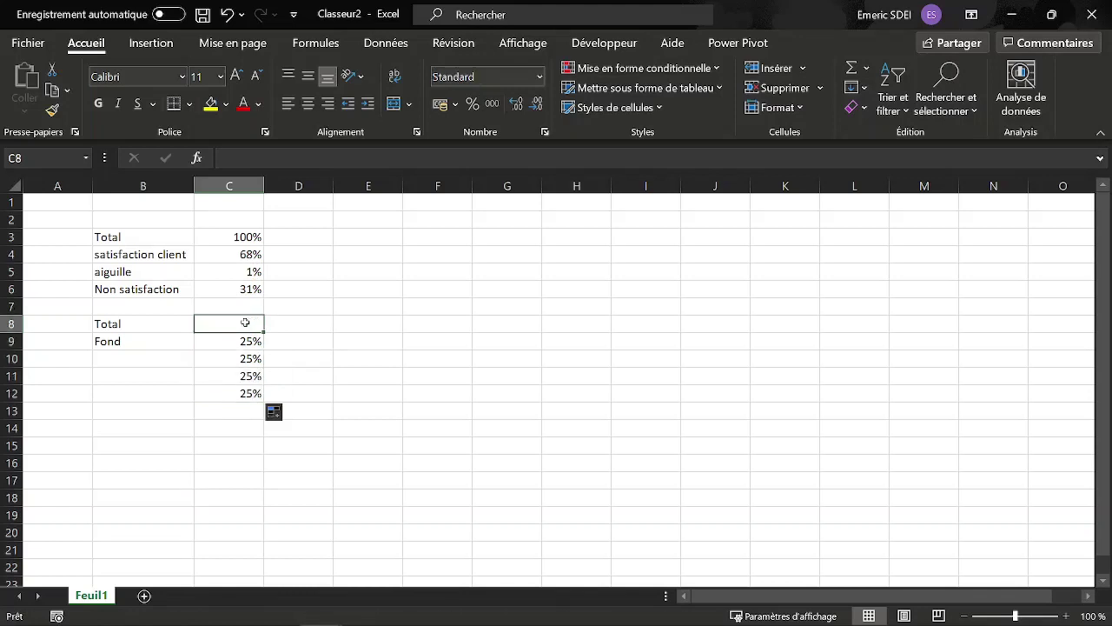
pyautogui.hotkey('alt', '=')
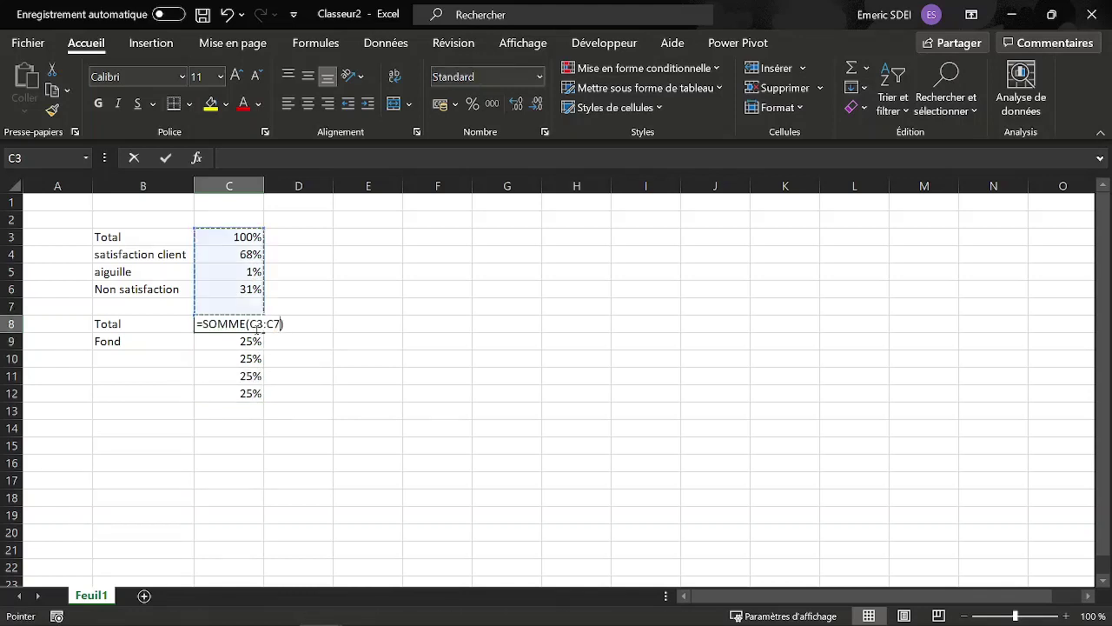
pyautogui.click(250, 393)
pyautogui.moveTo(250, 394); pyautogui.dragTo(252, 342)
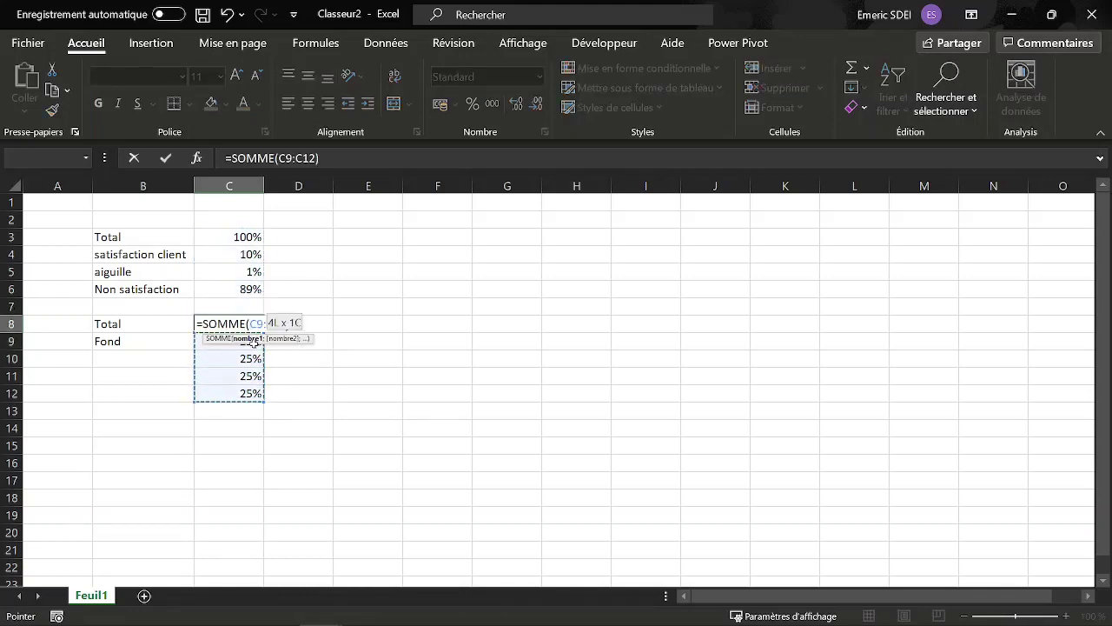
pyautogui.press('Return')
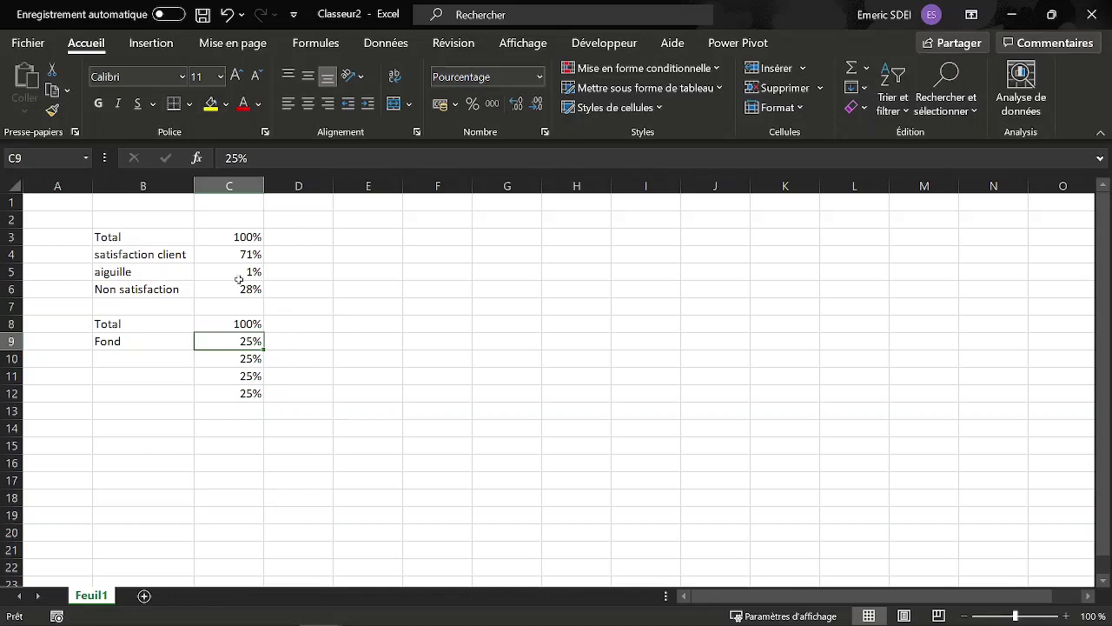
# Step: Insert a doughnut chart based on the values in C3:C6
pyautogui.click(247, 237)
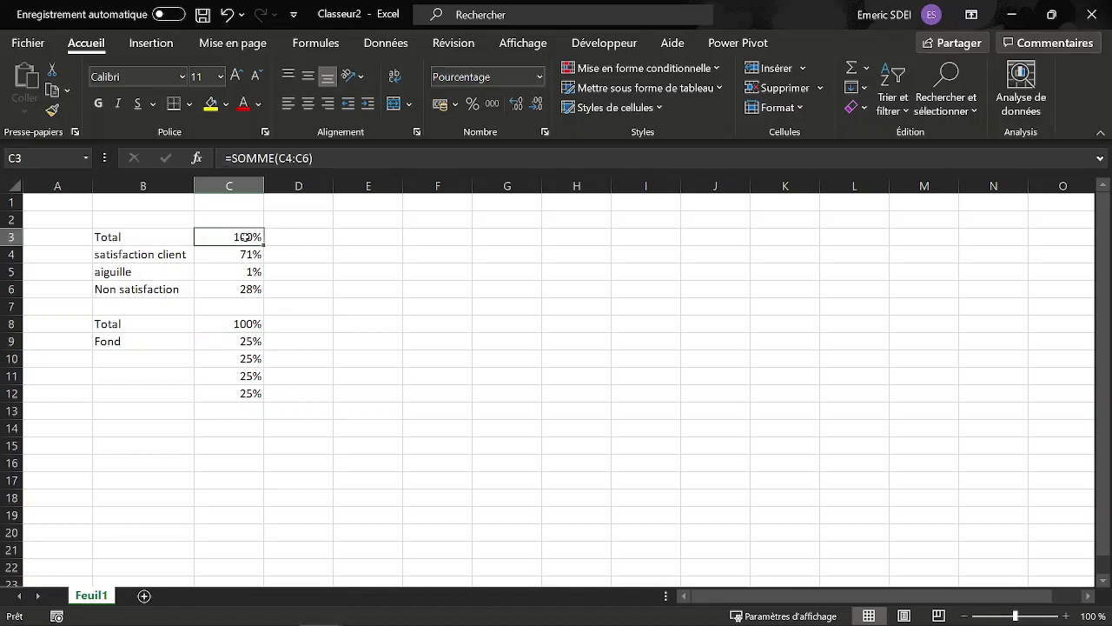
pyautogui.moveTo(247, 236); pyautogui.dragTo(249, 292)
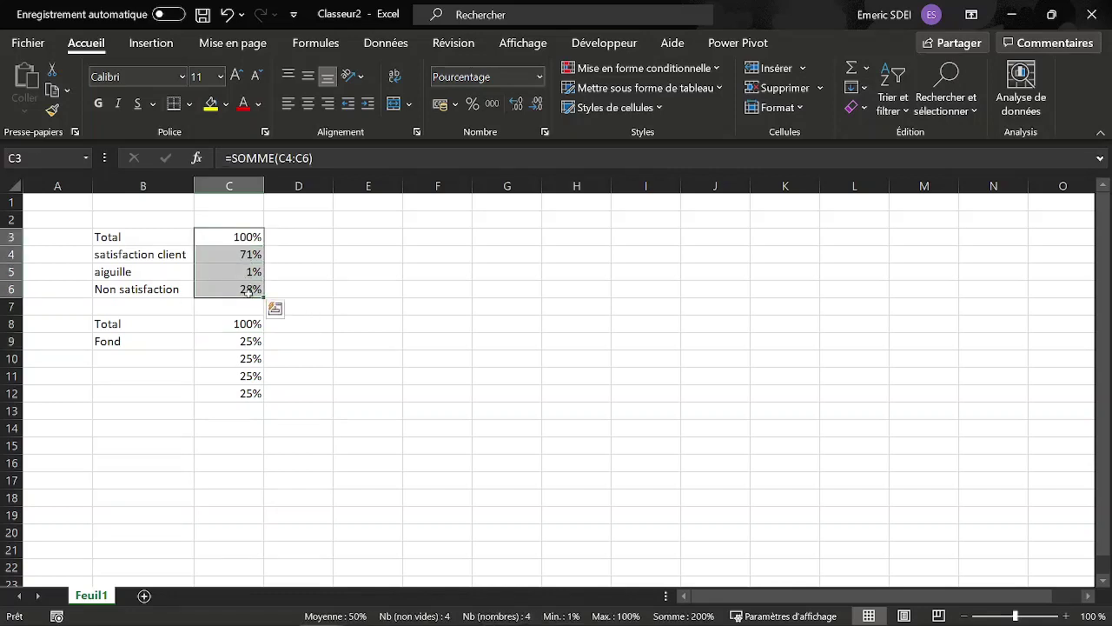
pyautogui.click(152, 43)
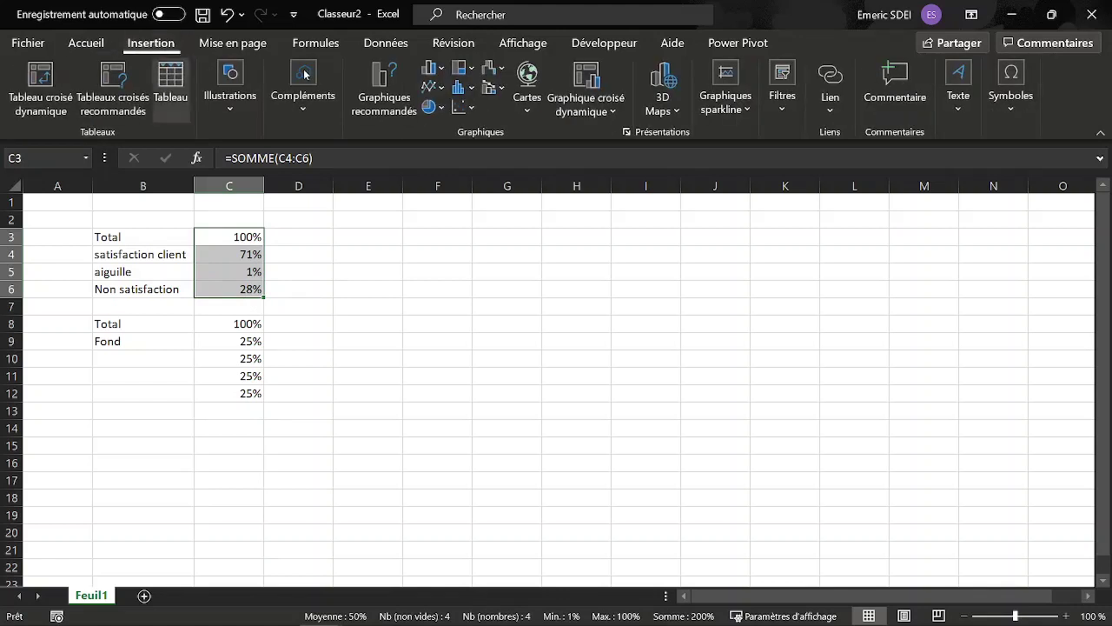
pyautogui.click(443, 108)
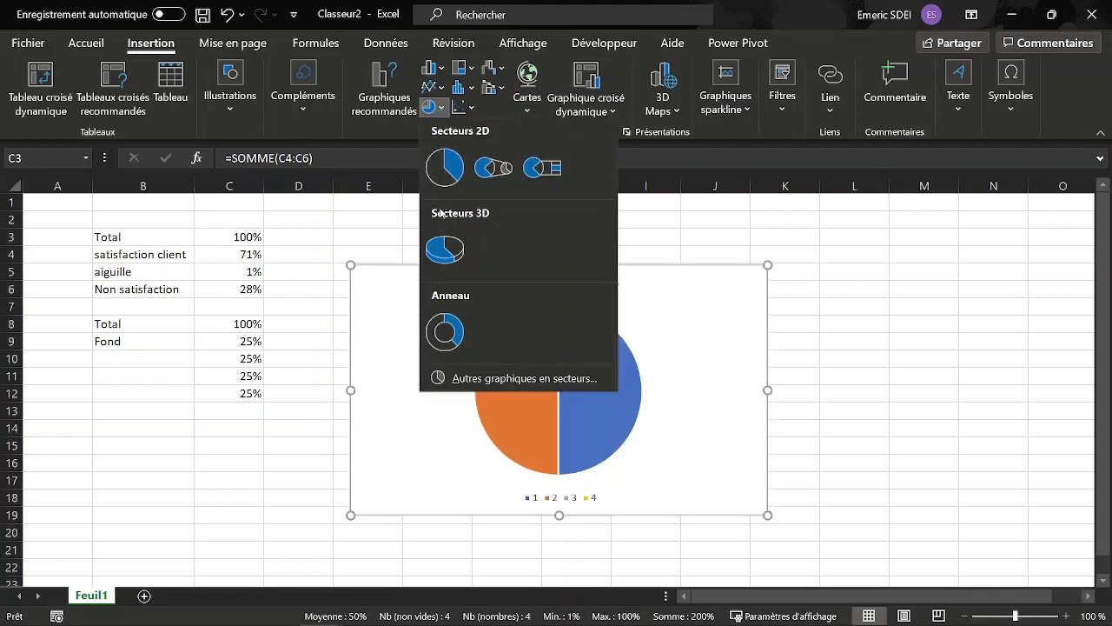
pyautogui.click(445, 331)
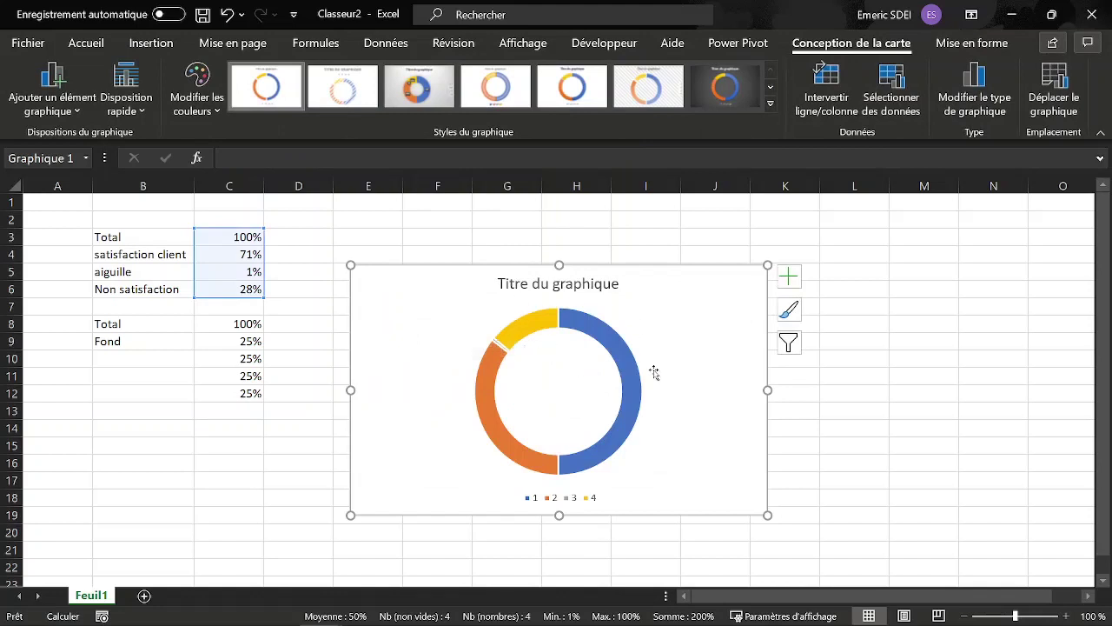
# Step: Add a second data series named "fond" to the doughnut chart, using the values in C8:C12
pyautogui.rightClick(554, 384)
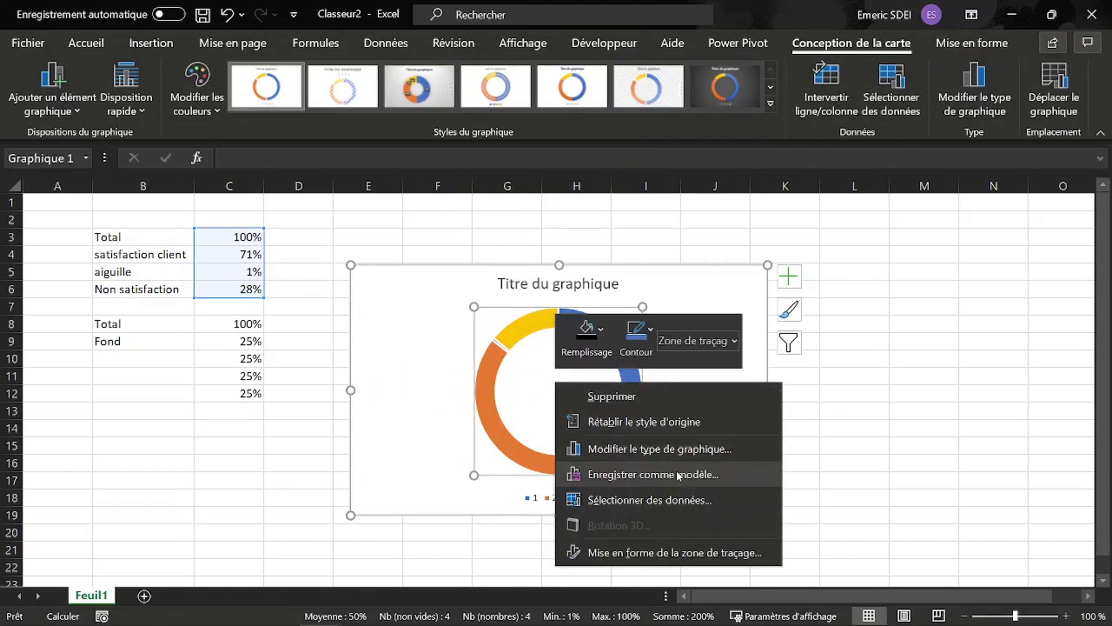
pyautogui.click(666, 500)
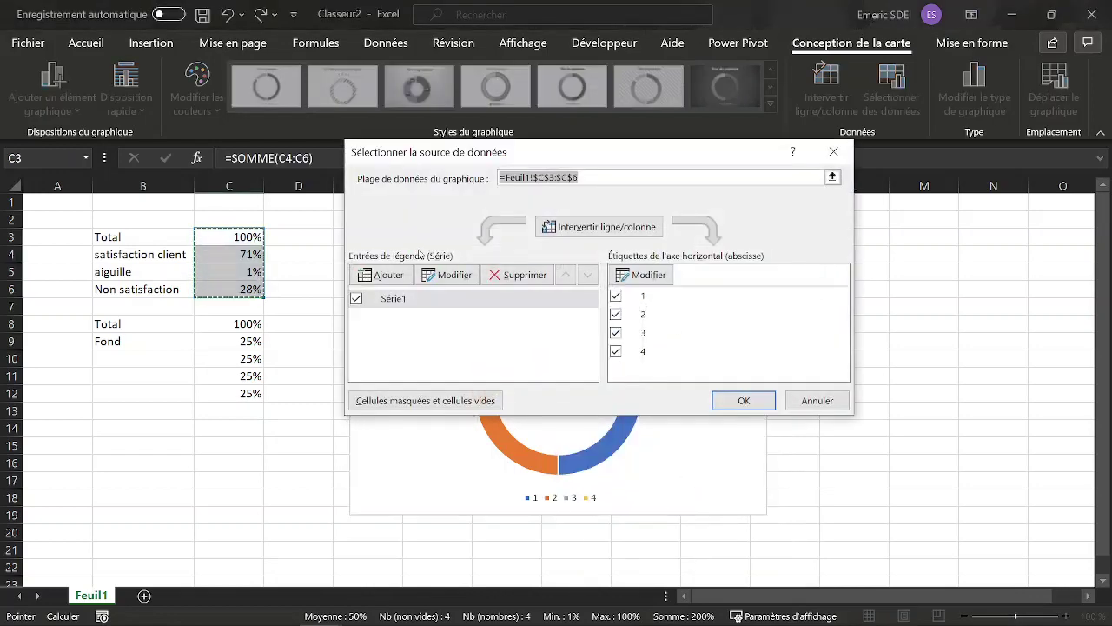
pyautogui.click(389, 275)
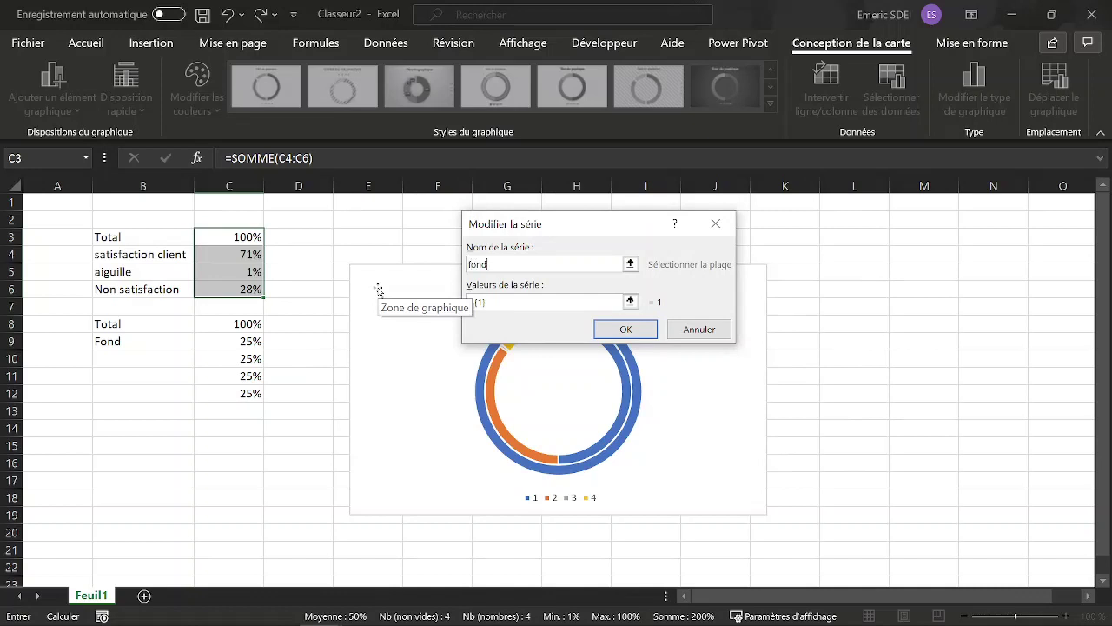
pyautogui.write('fond')
pyautogui.press('Tab')
pyautogui.press('BackSpace')
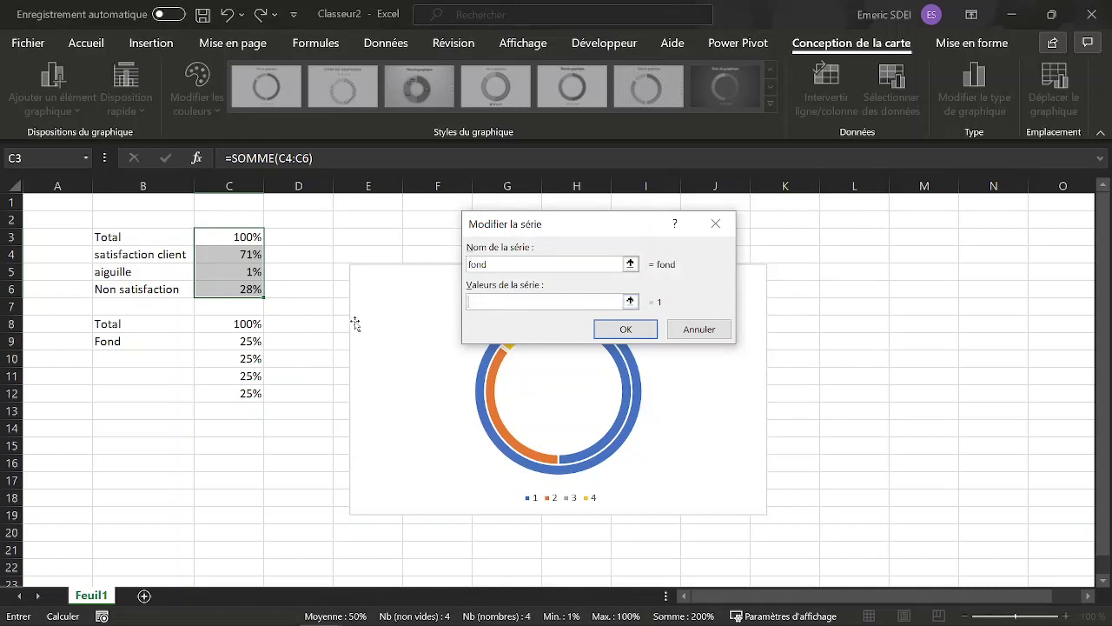
pyautogui.moveTo(247, 323); pyautogui.dragTo(247, 393)
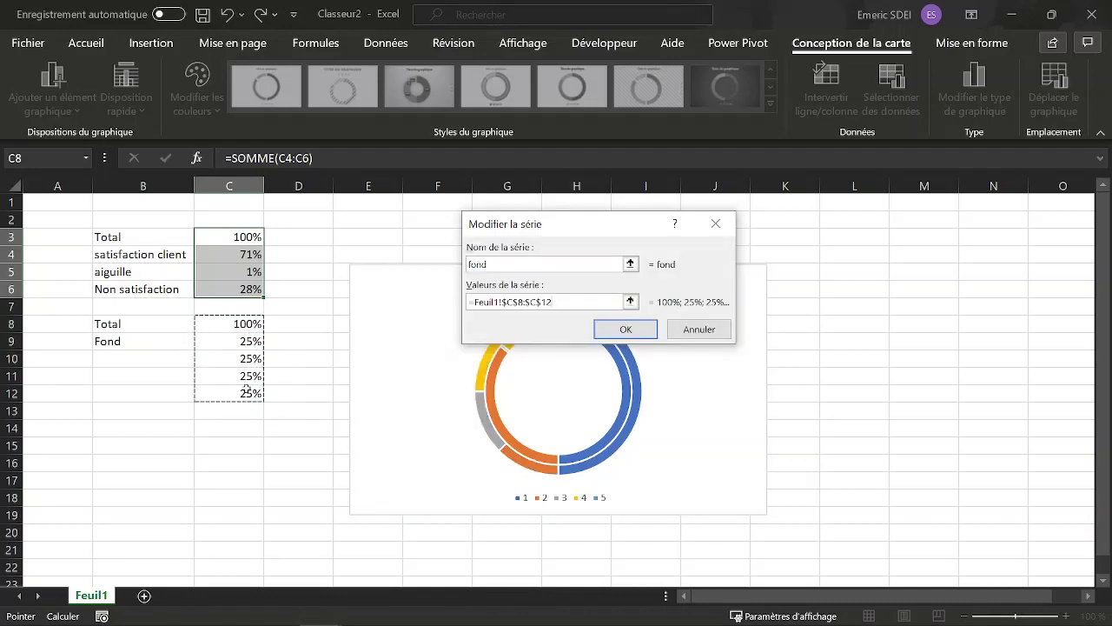
pyautogui.click(625, 330)
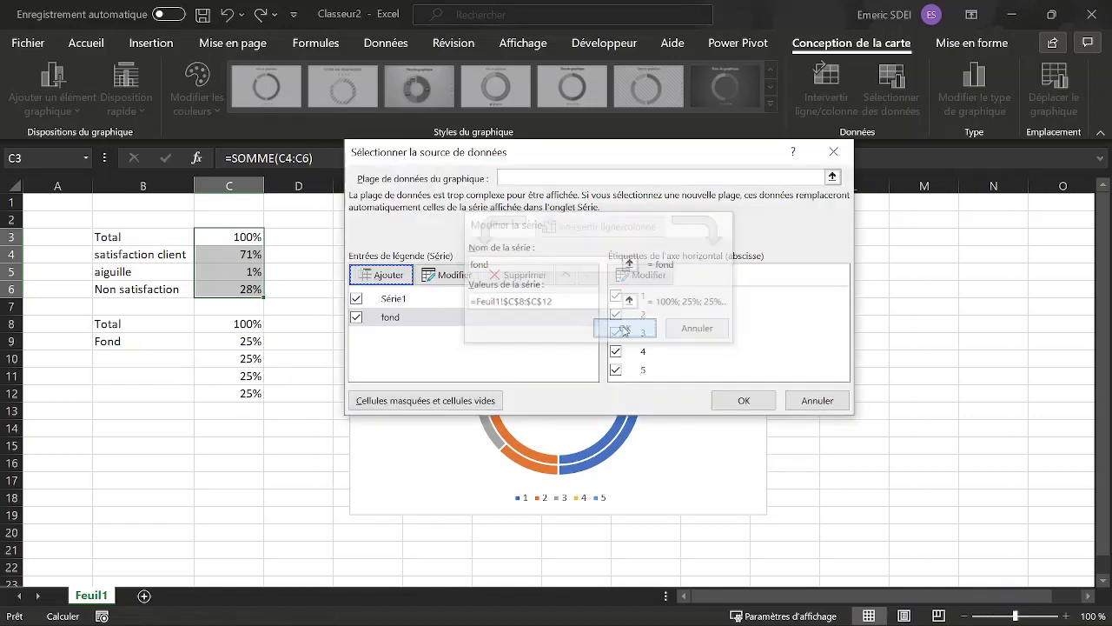
pyautogui.click(743, 399)
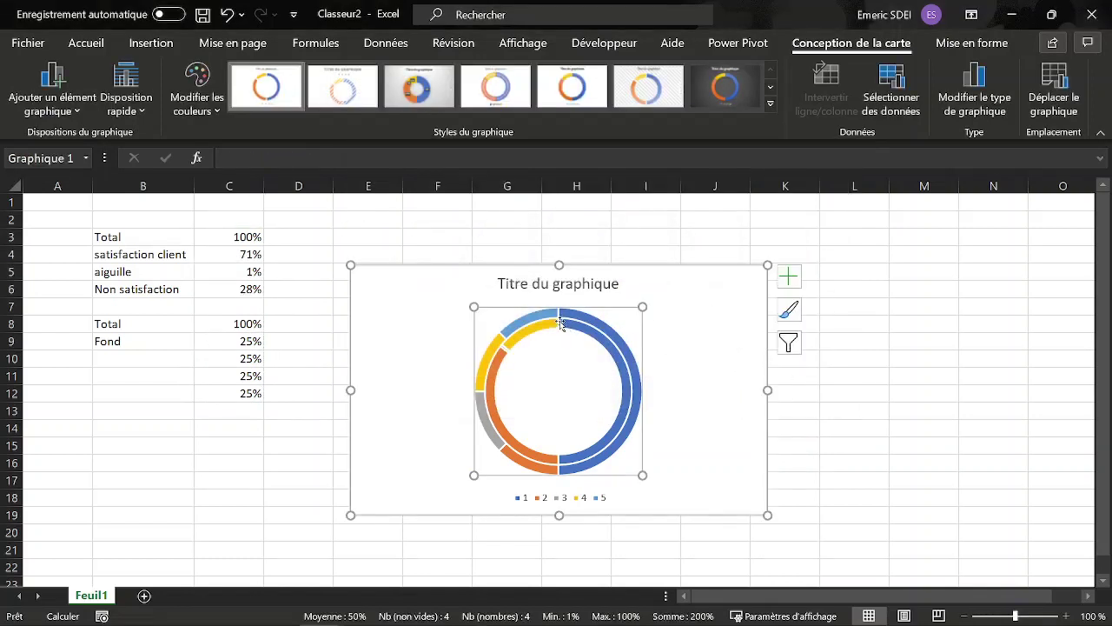
# Step: Enlarge the chart upward to row 1 and slightly into column D, and delete its legend
pyautogui.moveTo(563, 324)
pyautogui.moveTo(559, 265); pyautogui.dragTo(552, 202)
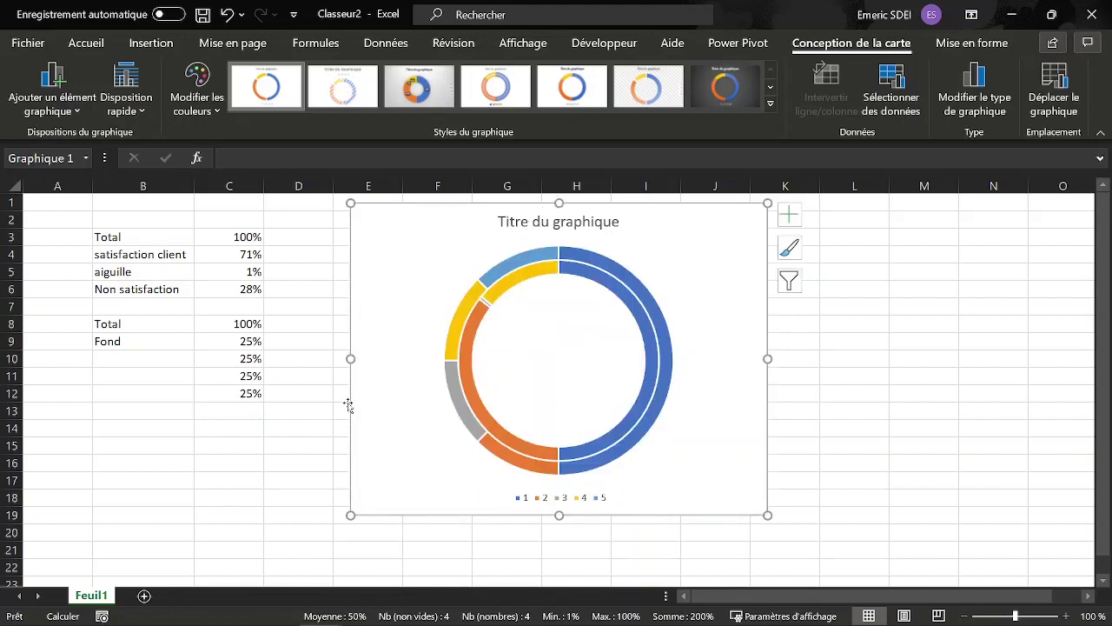
pyautogui.moveTo(350, 358); pyautogui.dragTo(335, 357)
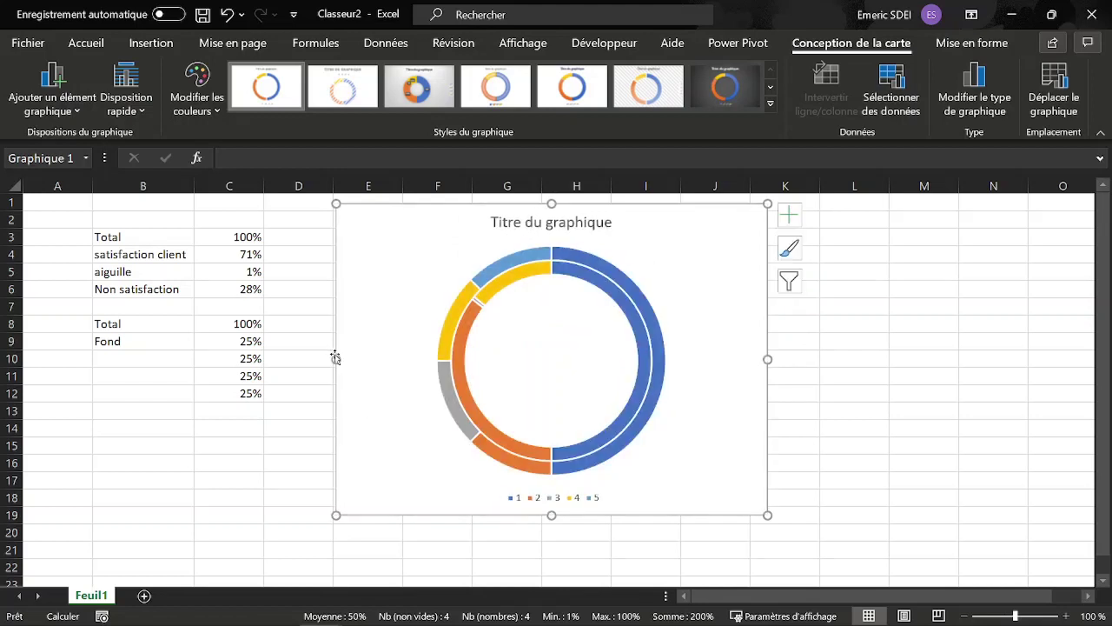
pyautogui.click(598, 500)
pyautogui.press('Delete')
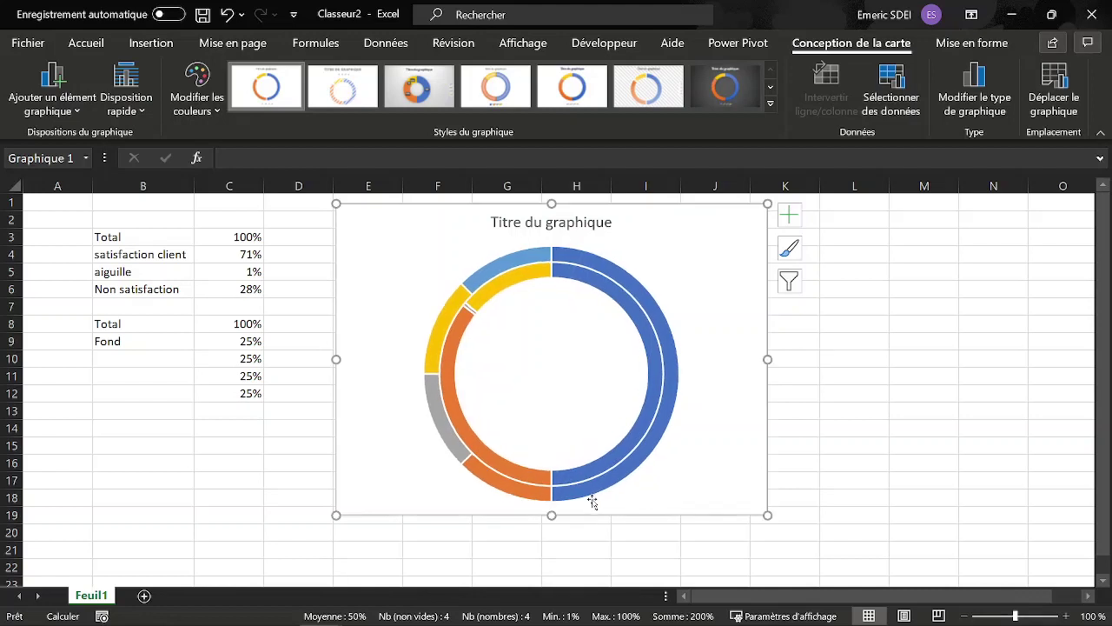
# Step: Replace the chart title with "Satisfaction client"
pyautogui.click(540, 225)
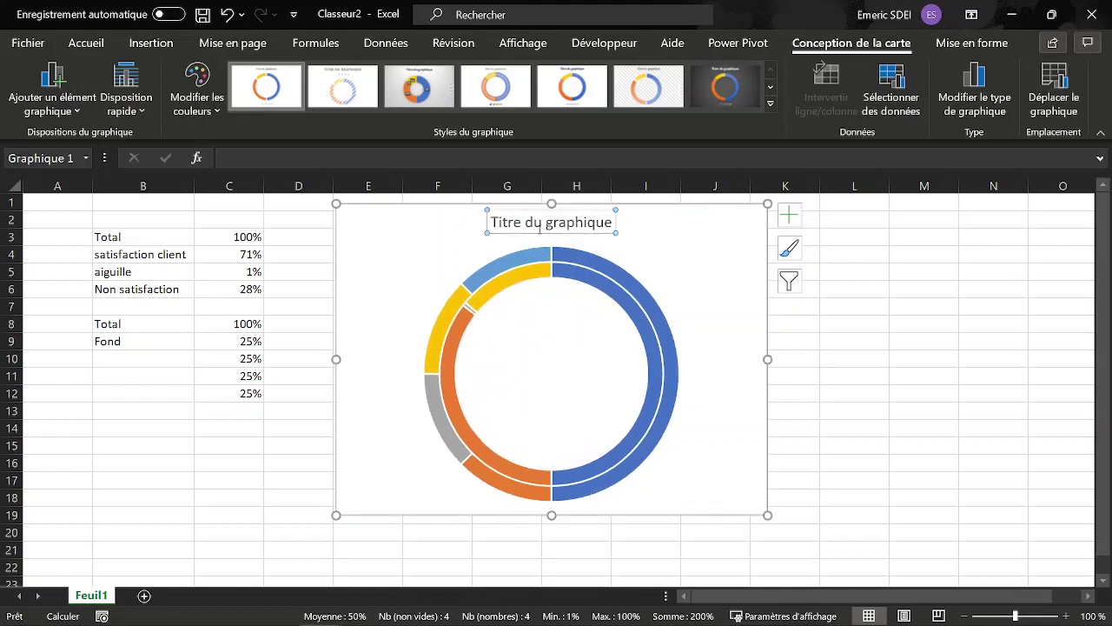
pyautogui.tripleClick(497, 224)
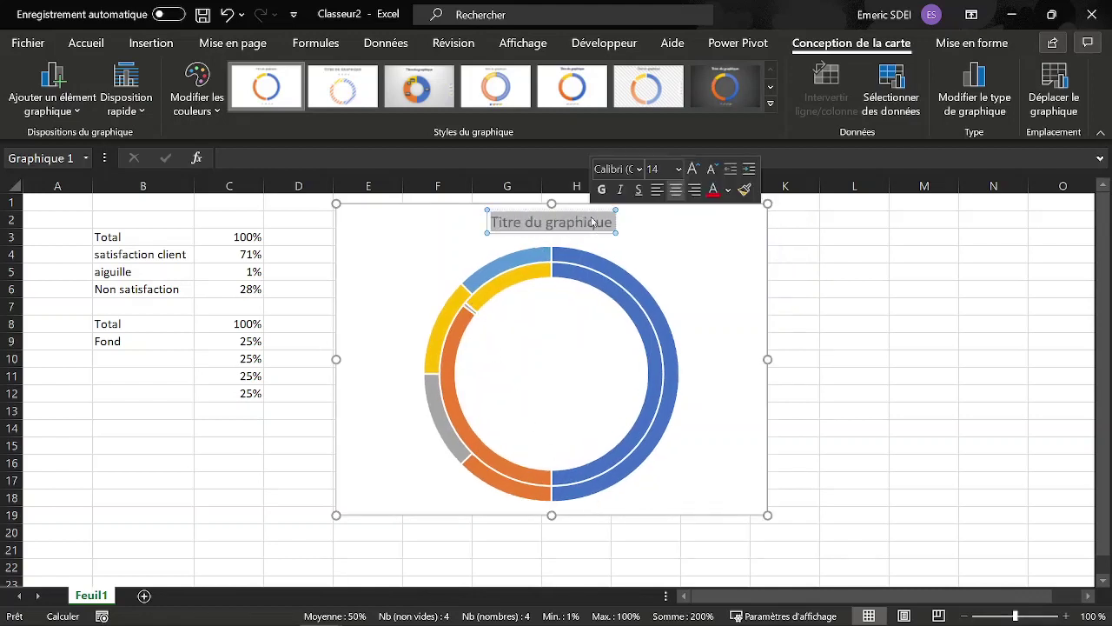
pyautogui.write('Satis')
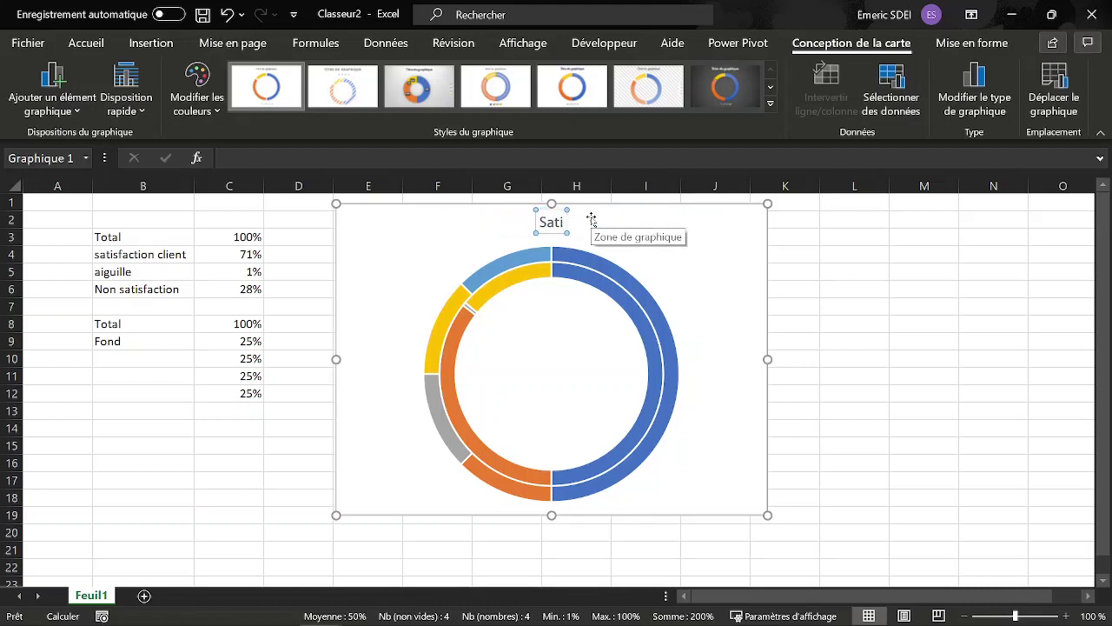
pyautogui.write('ction client')
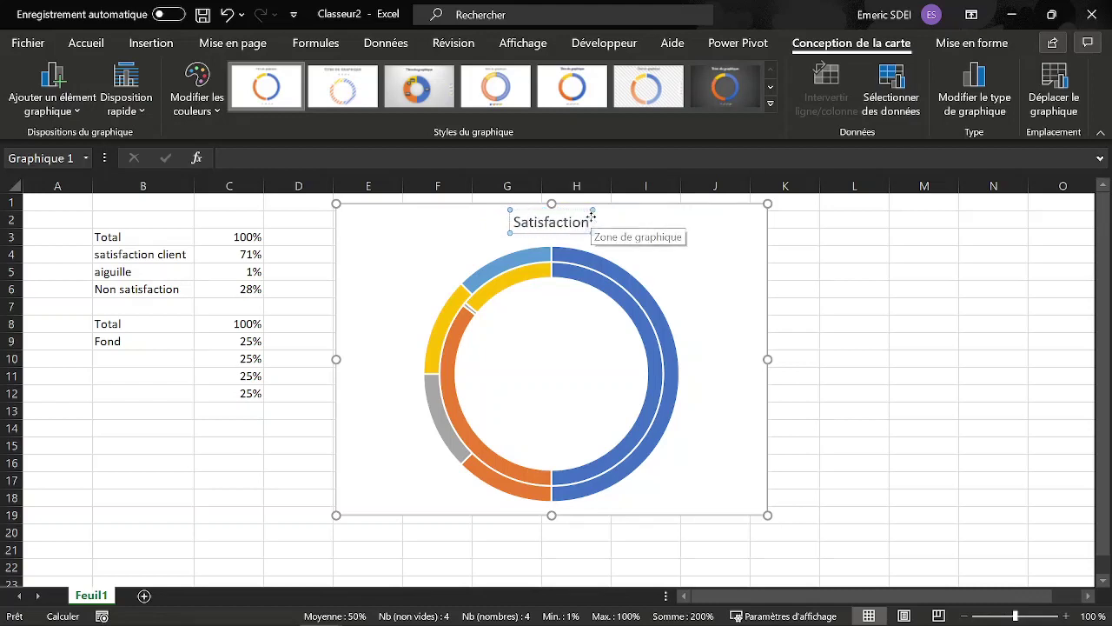
pyautogui.click(705, 298)
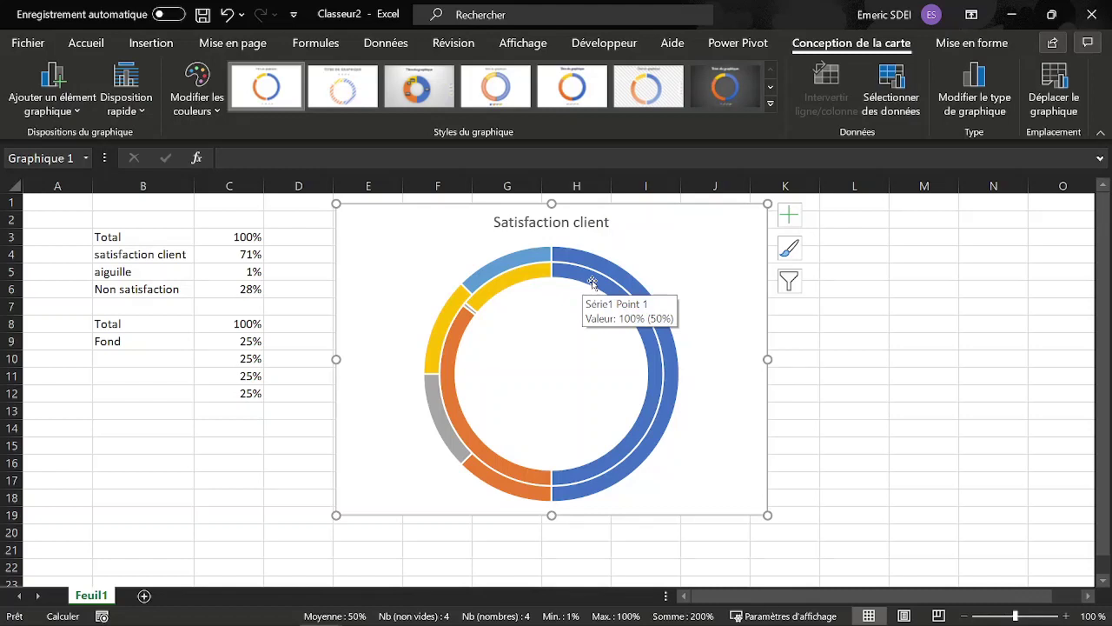
# Step: Change the chart to a custom combination with Série1 and fond both as Anneau, with Série1 on the secondary axis
pyautogui.rightClick(571, 321)
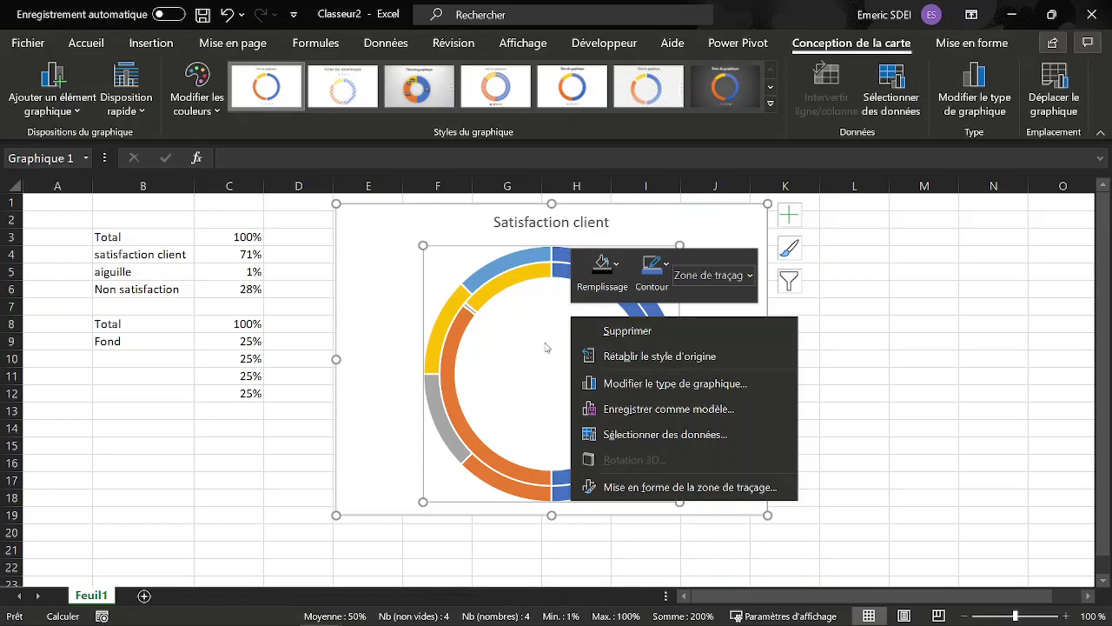
pyautogui.click(622, 389)
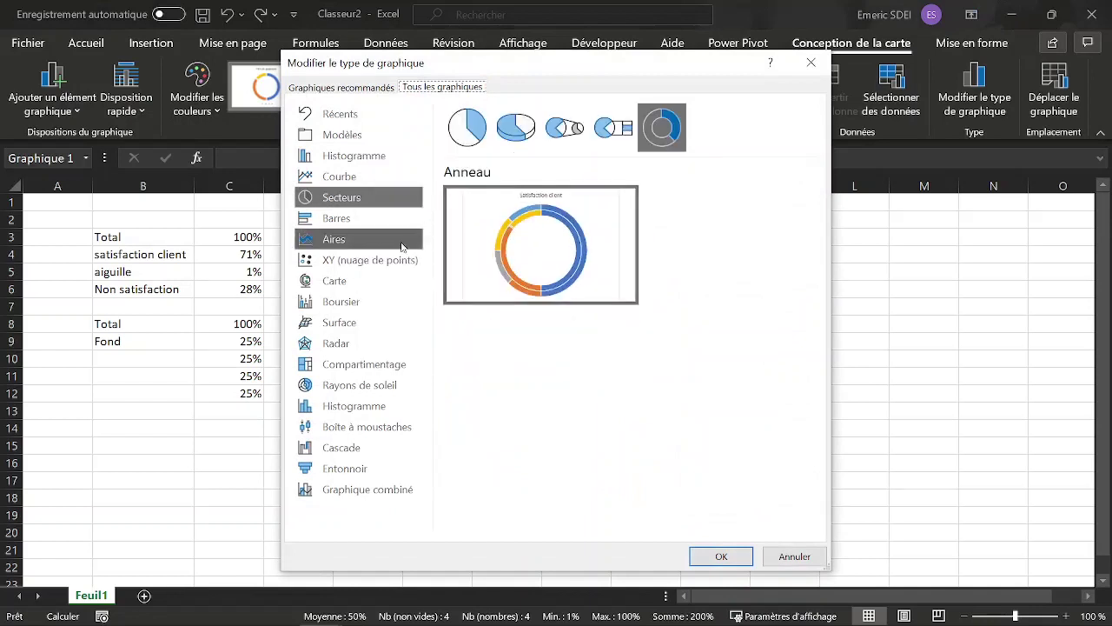
pyautogui.click(352, 491)
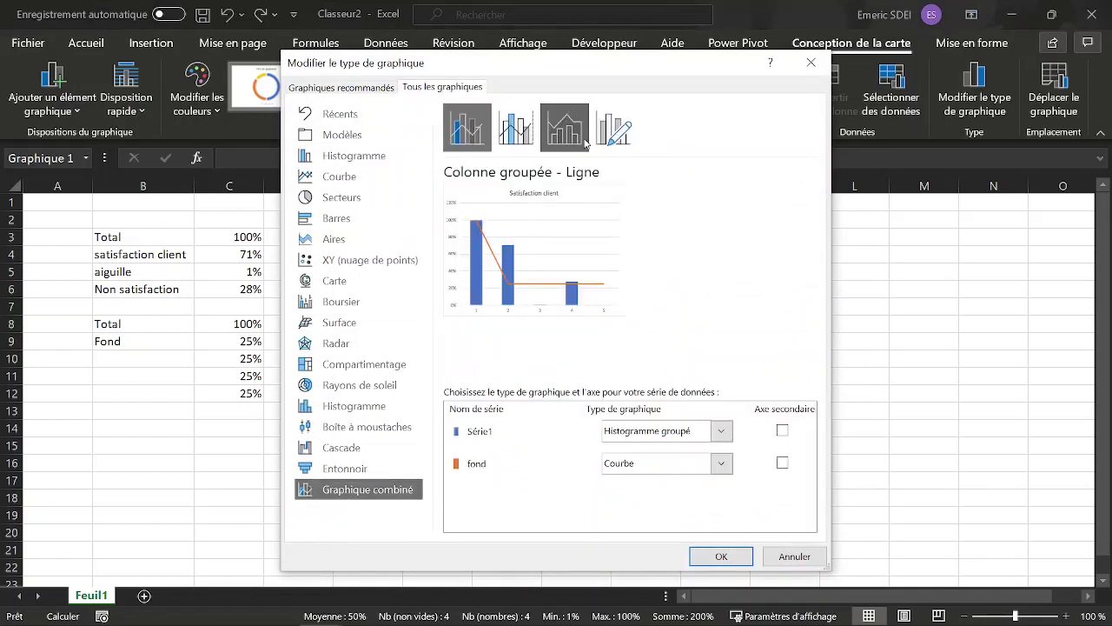
pyautogui.click(726, 432)
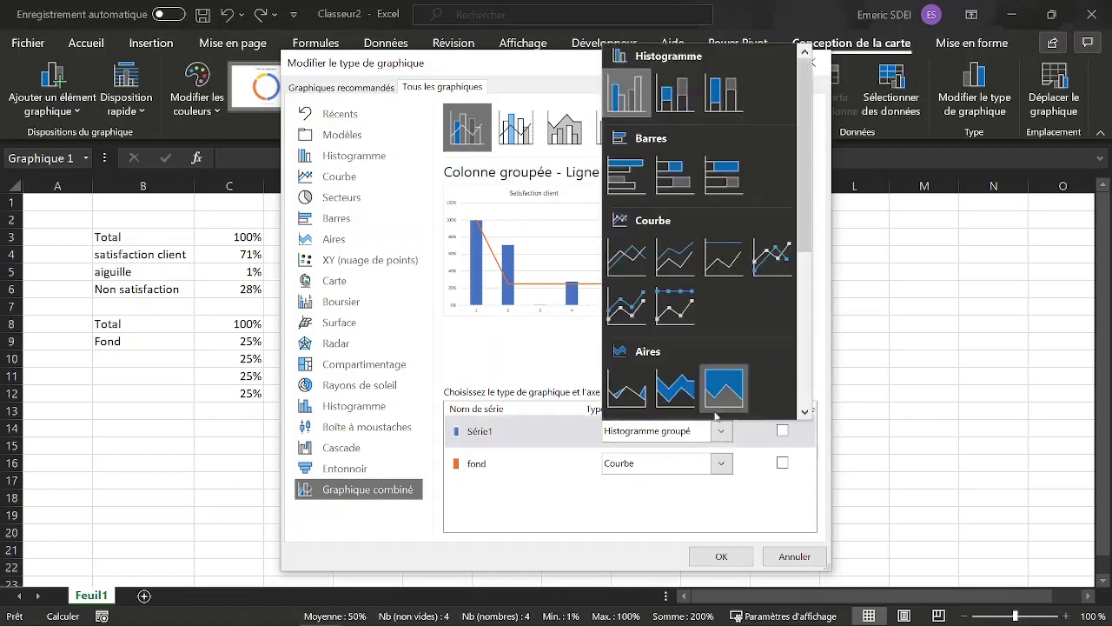
pyautogui.scroll(-2, 667, 225)
pyautogui.scroll(-2, 668, 224)
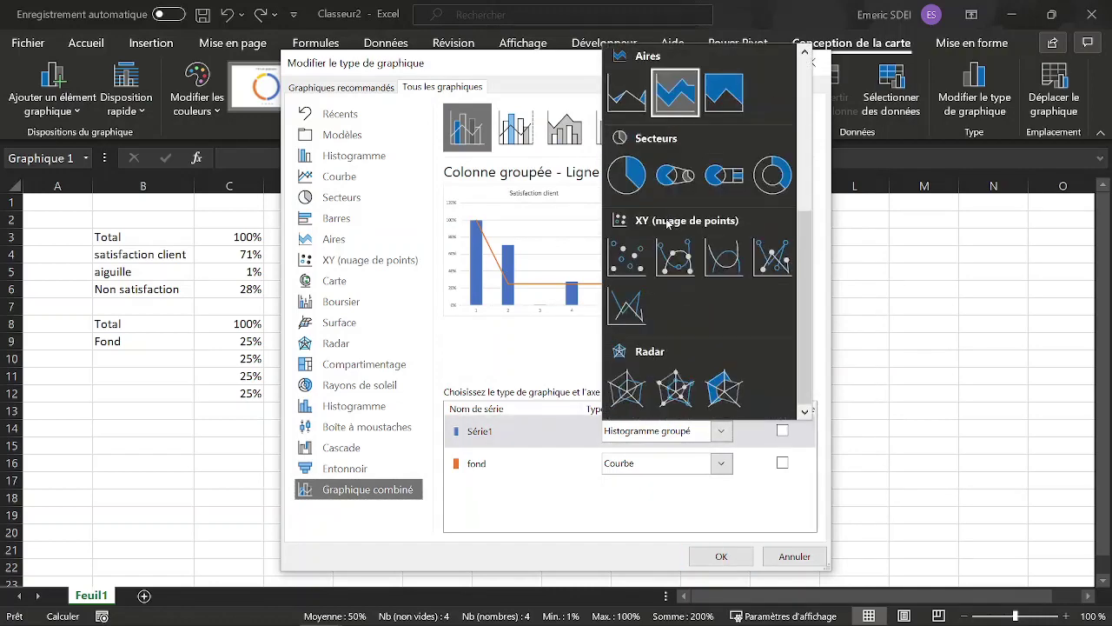
pyautogui.click(782, 181)
pyautogui.click(721, 463)
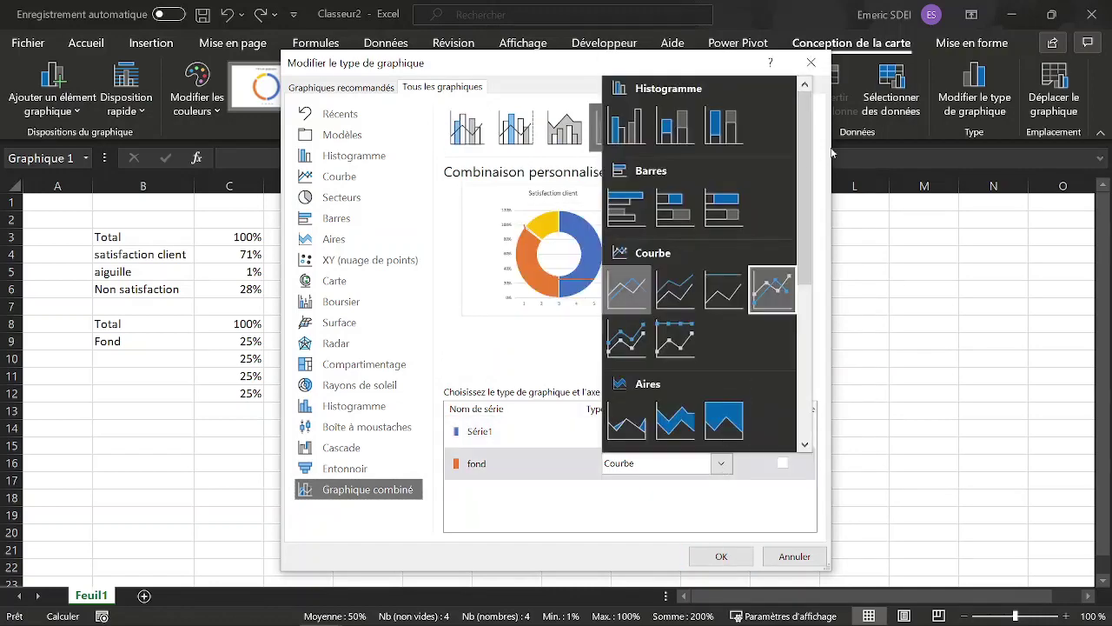
pyautogui.scroll(-4, 773, 290)
pyautogui.click(773, 208)
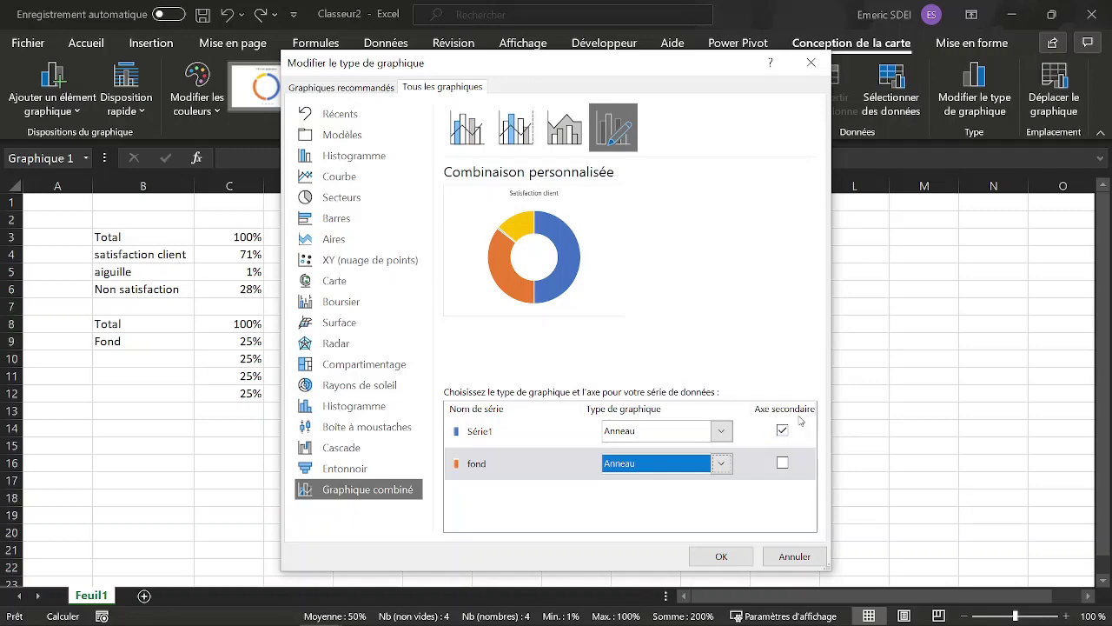
pyautogui.click(722, 557)
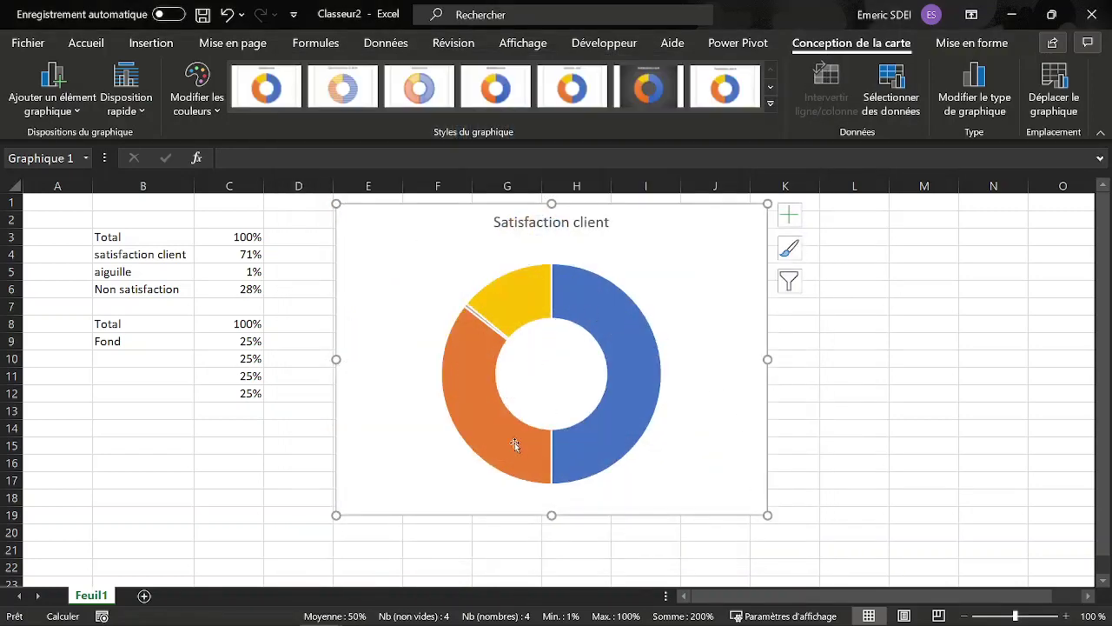
# Step: Set the first slice angle of Série1 to 90°
pyautogui.moveTo(590, 314)
pyautogui.moveTo(509, 335)
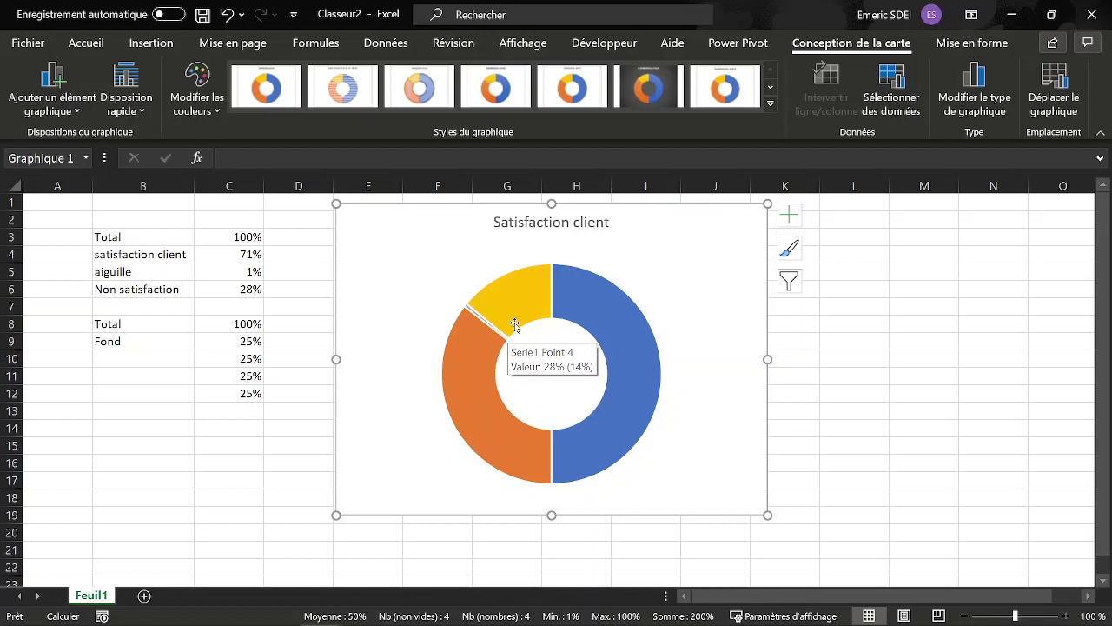
pyautogui.click(580, 306)
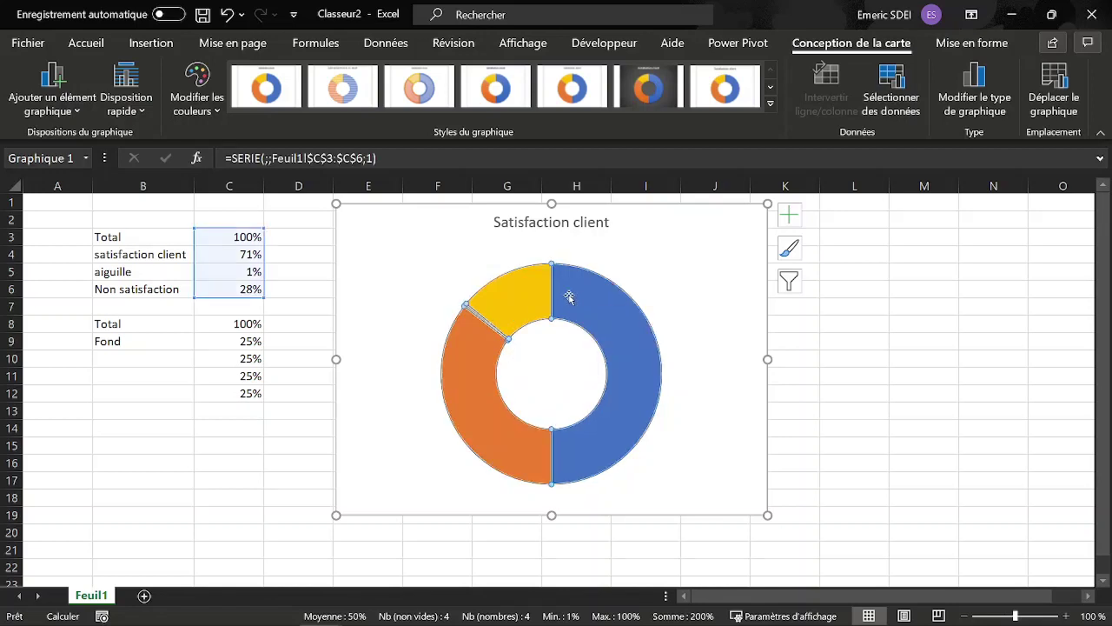
pyautogui.doubleClick(569, 298)
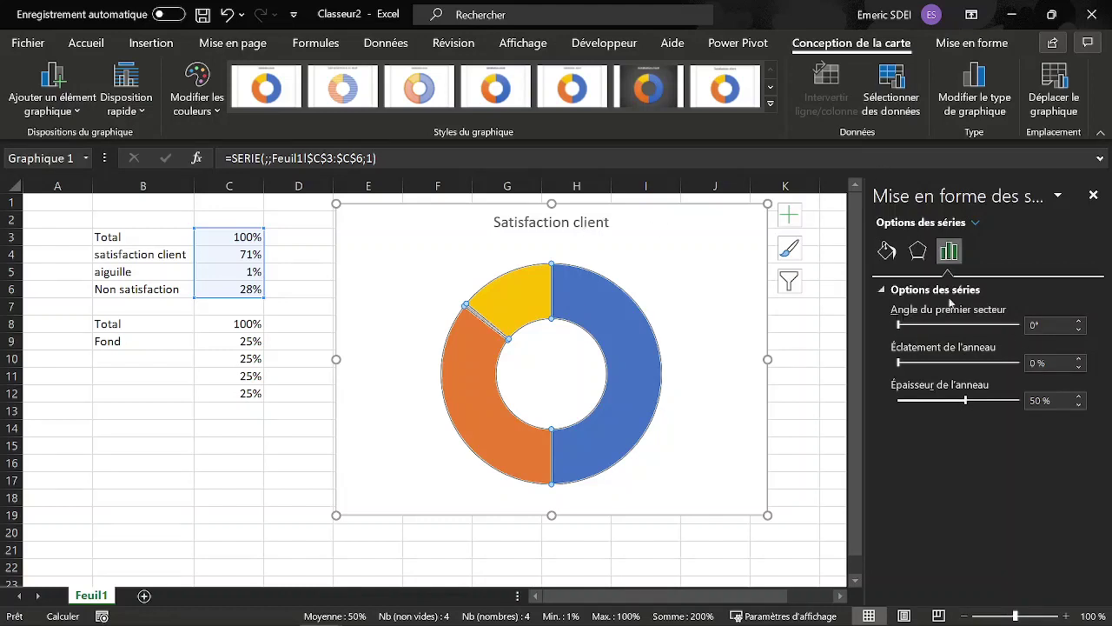
pyautogui.click(1038, 324)
pyautogui.write('90')
pyautogui.press('Return')
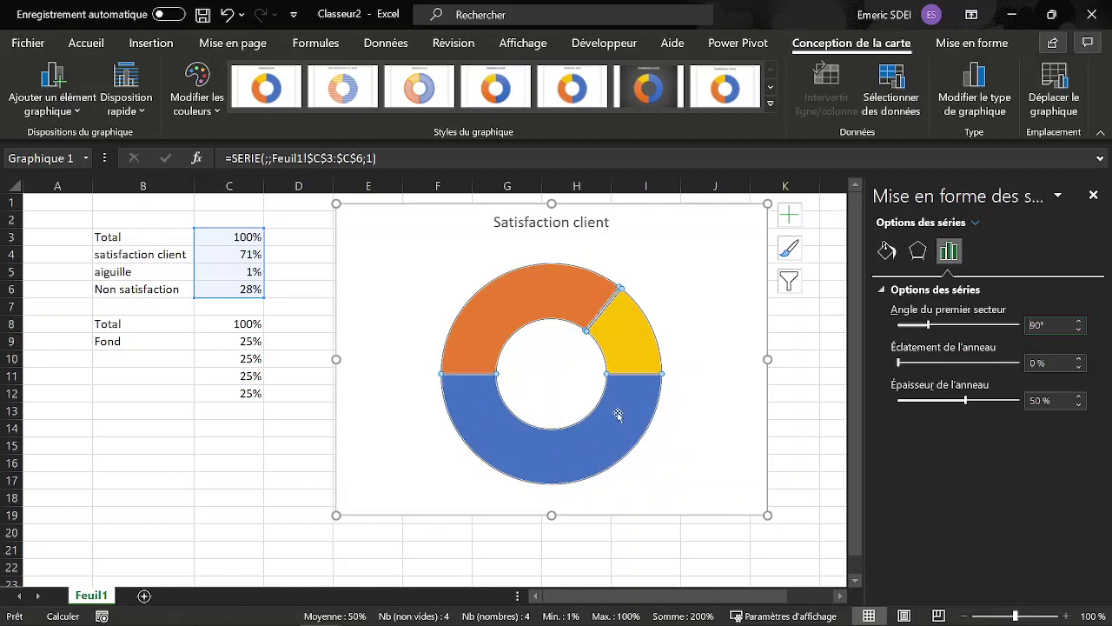
# Step: Give the 100% Total slice of Série1 no fill and no border
pyautogui.click(606, 385)
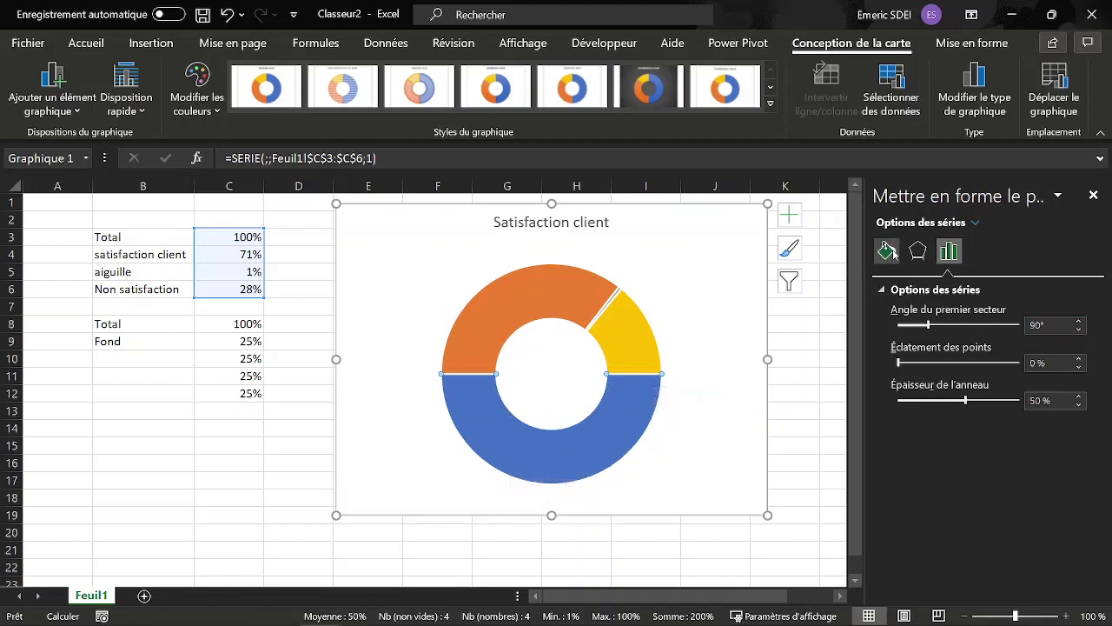
pyautogui.click(891, 252)
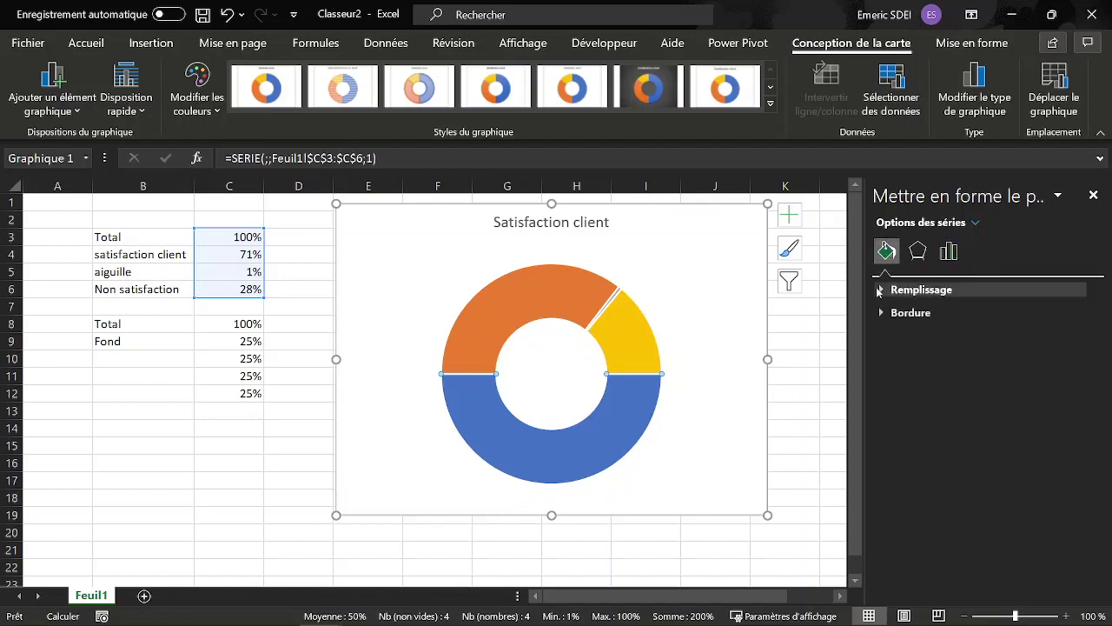
pyautogui.click(880, 290)
pyautogui.click(897, 317)
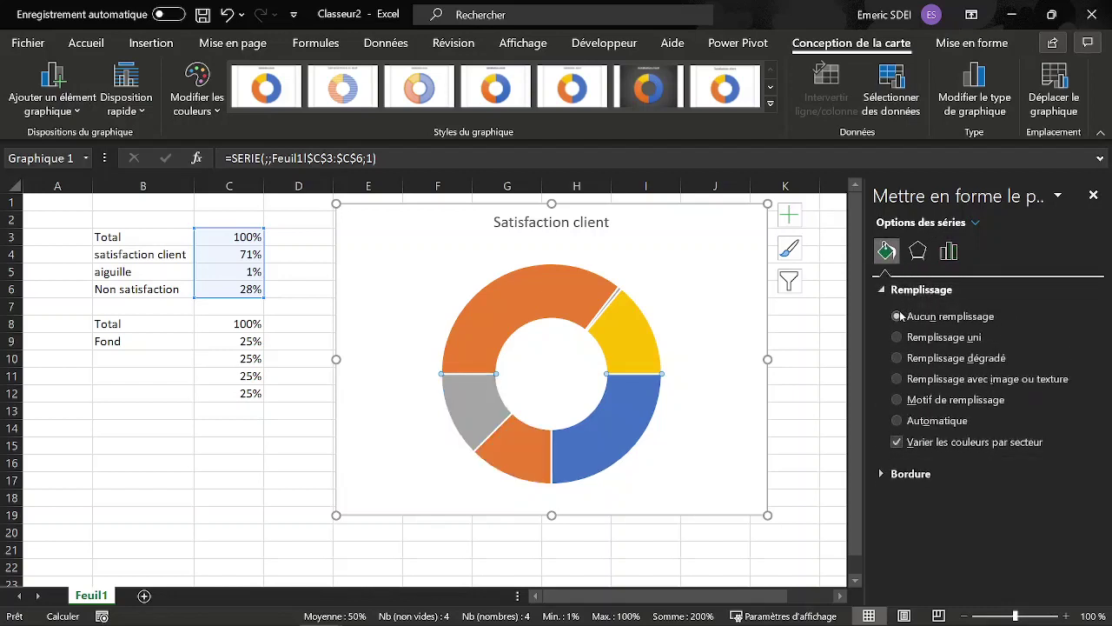
pyautogui.click(887, 474)
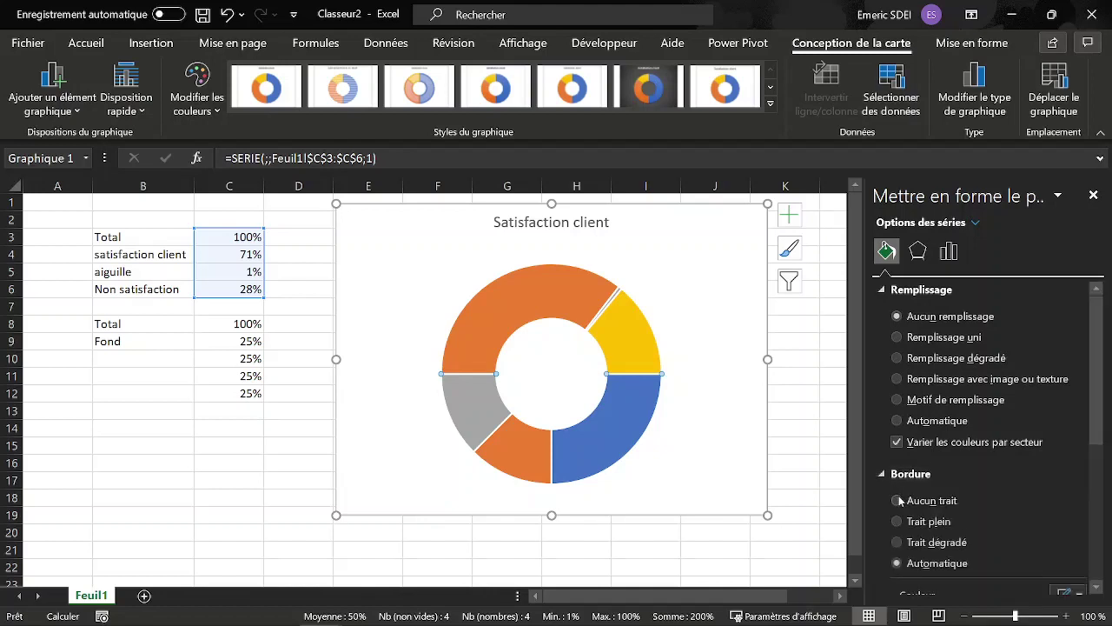
pyautogui.click(898, 501)
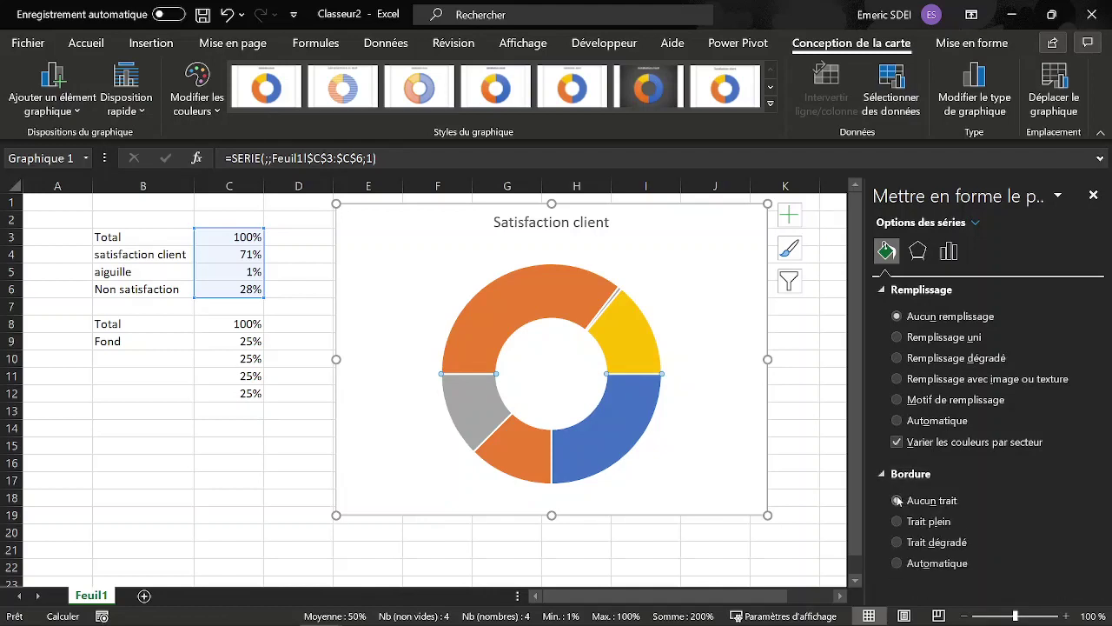
# Step: Give the 28% Non satisfaction slice of Série1 no fill and no border
pyautogui.click(636, 327)
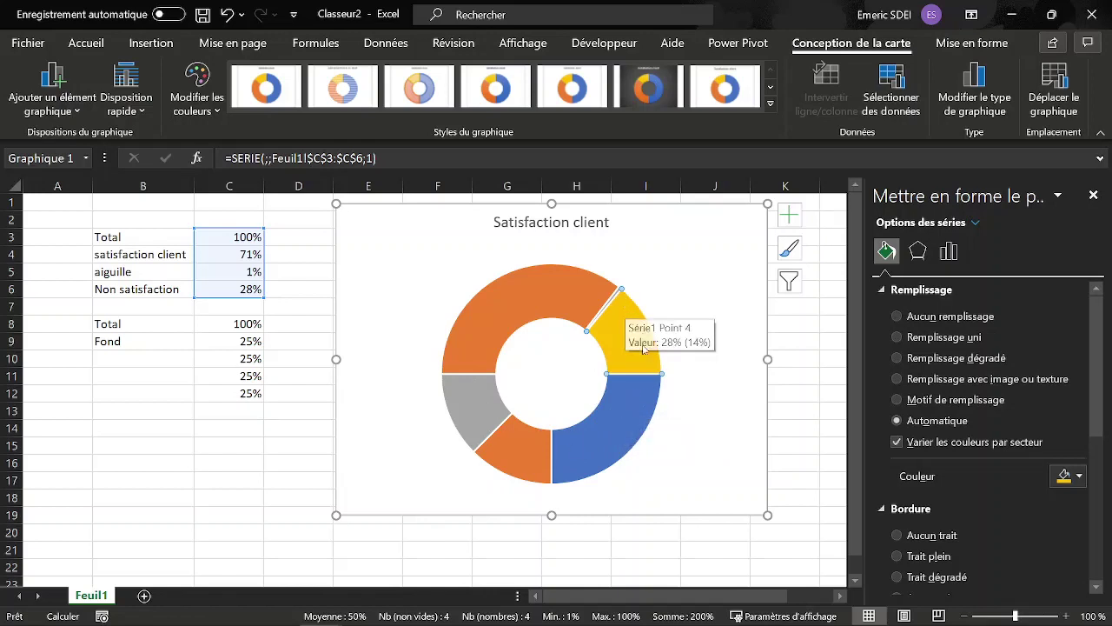
pyautogui.click(897, 316)
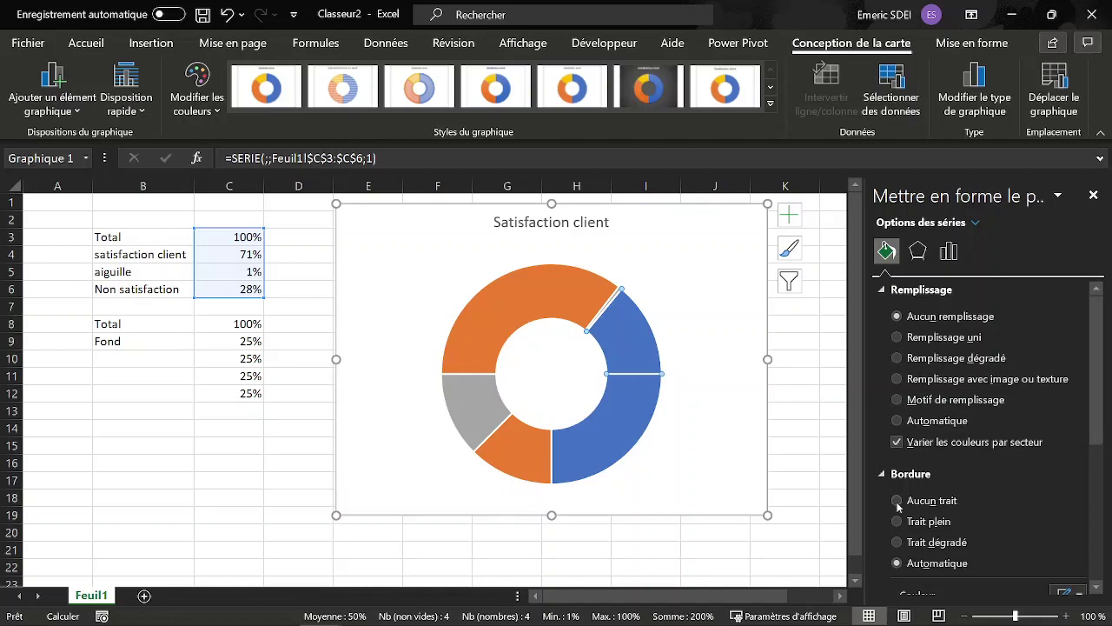
pyautogui.click(896, 502)
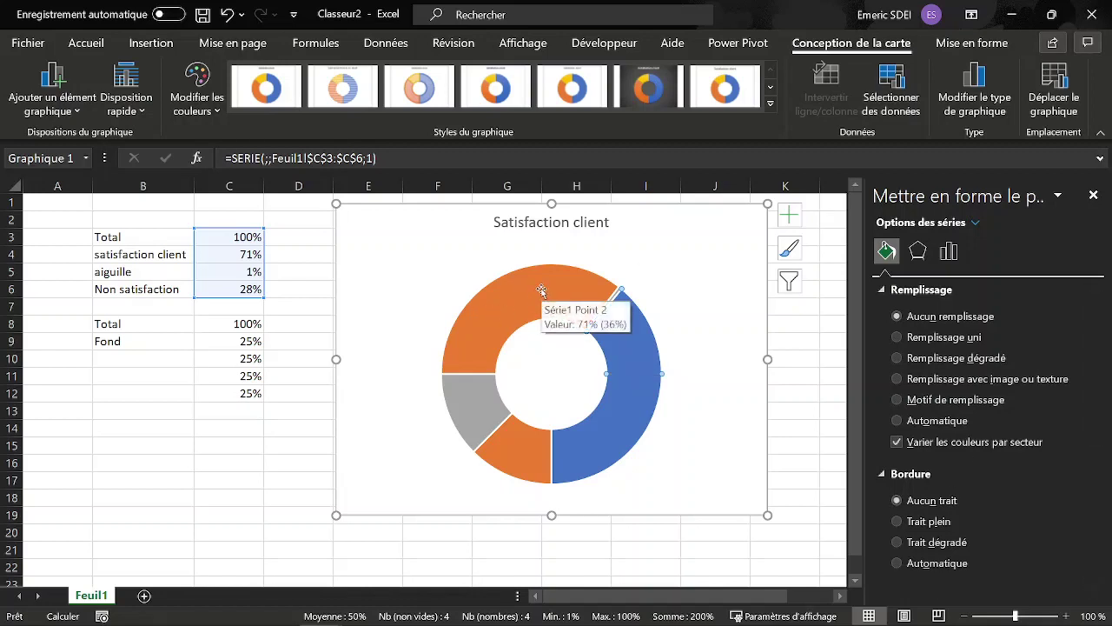
# Step: Give the 71% satisfaction client slice of Série1 no fill and no border
pyautogui.click(541, 290)
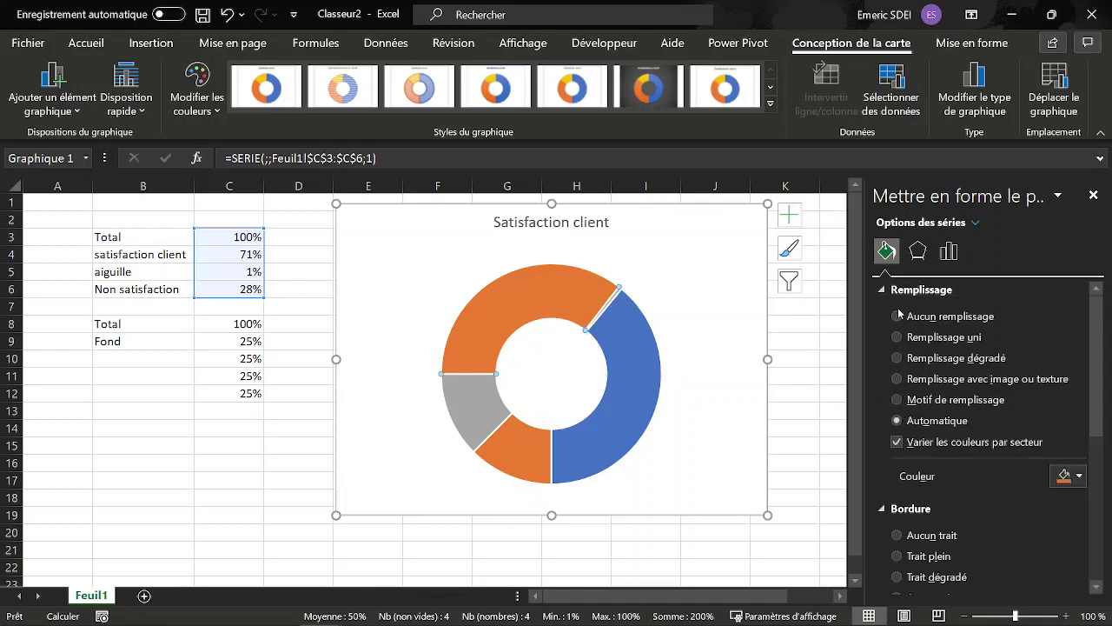
pyautogui.click(897, 317)
pyautogui.click(914, 504)
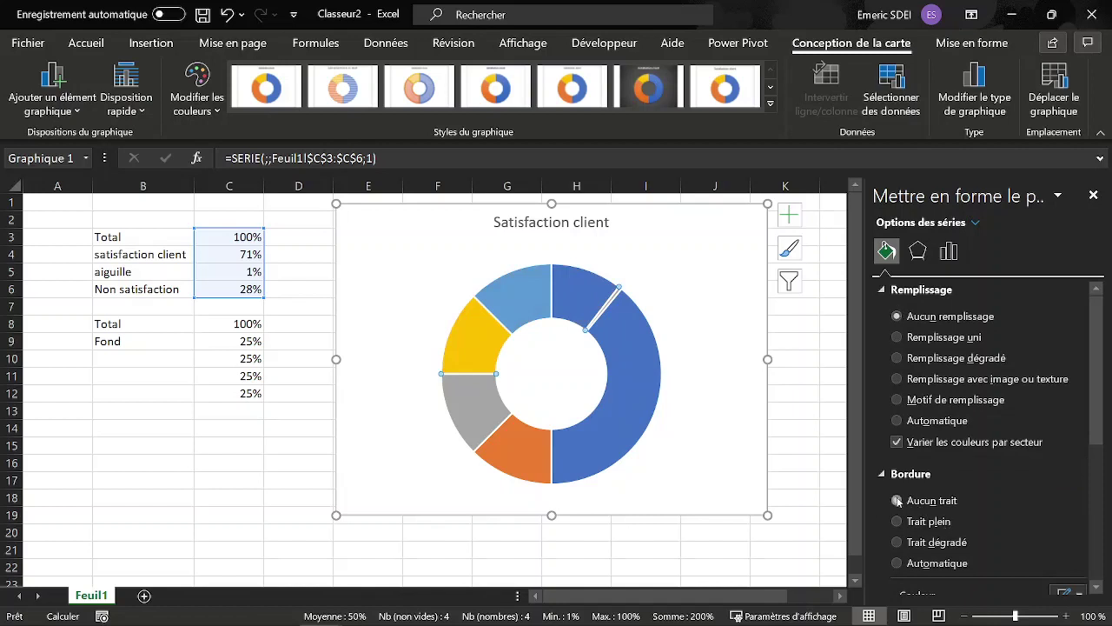
# Step: Remove the border of the 1% aiguille slice of Série1 and fill it with solid black
pyautogui.click(614, 294)
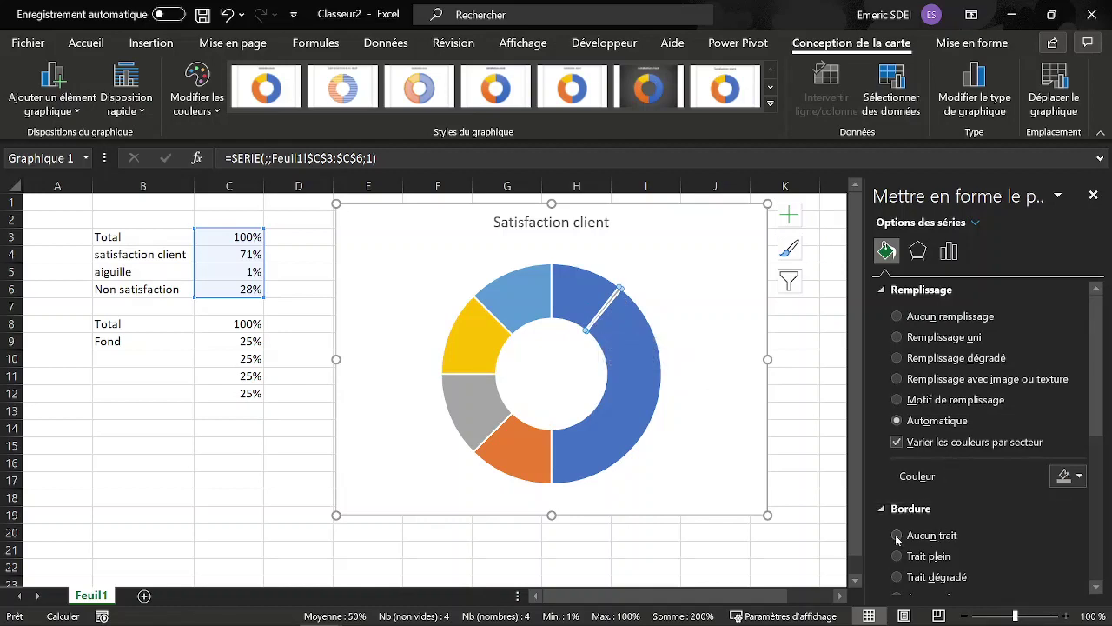
pyautogui.click(897, 536)
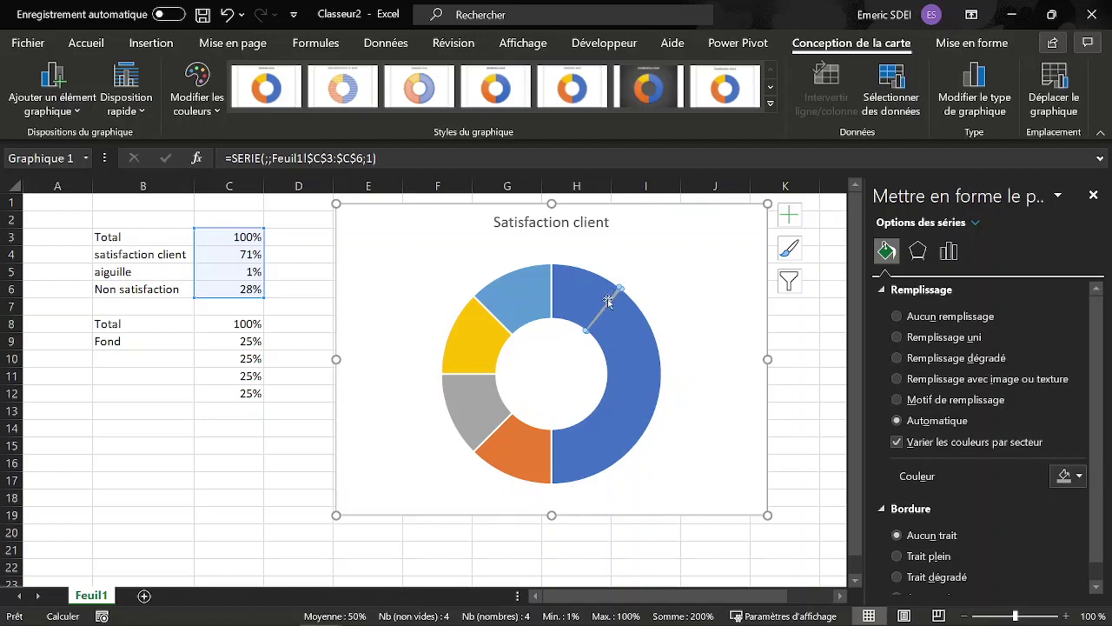
pyautogui.click(1081, 478)
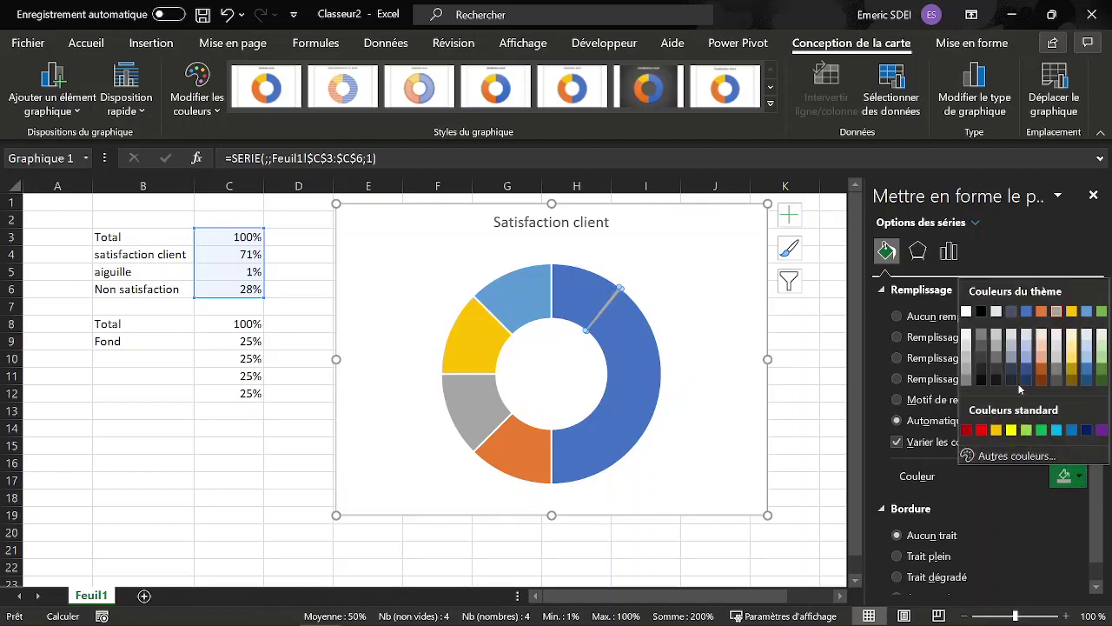
pyautogui.click(981, 312)
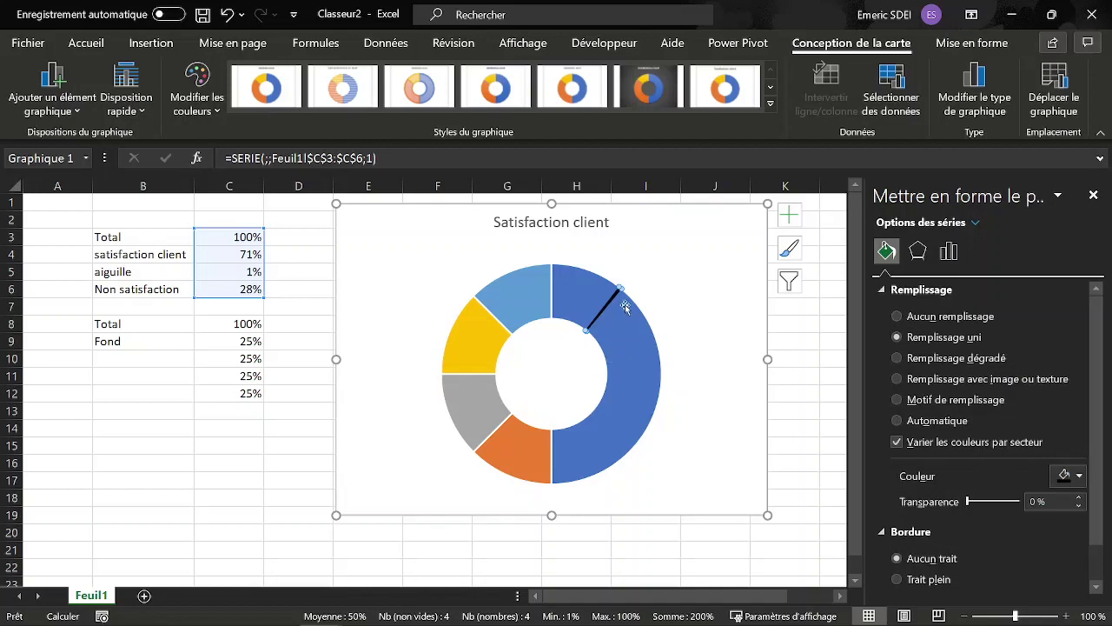
# Step: Recalculate the worksheet repeatedly to check how the black needle follows the satisfaction client value
pyautogui.moveTo(620, 327)
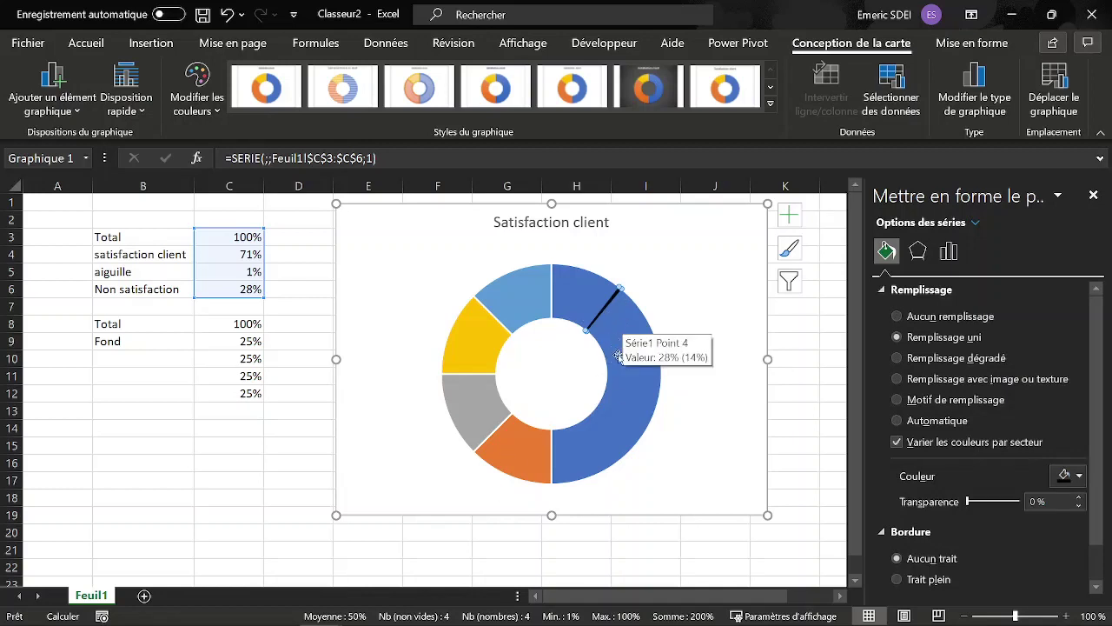
pyautogui.press('F9')
pyautogui.press('F9')
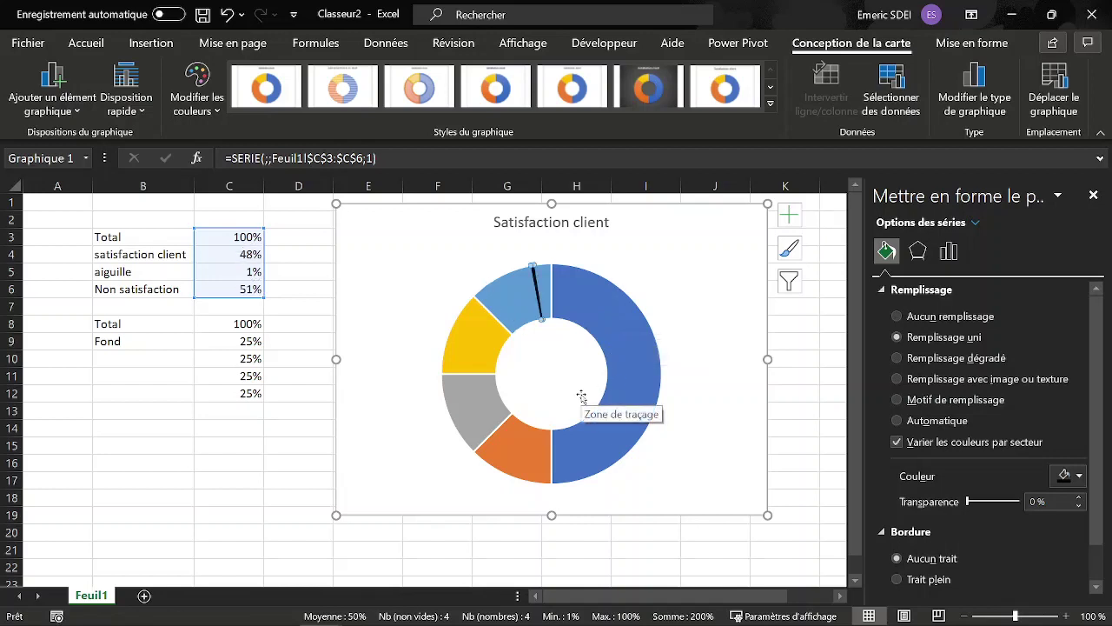
pyautogui.press('F9')
pyautogui.press('F9')
pyautogui.press('F9')
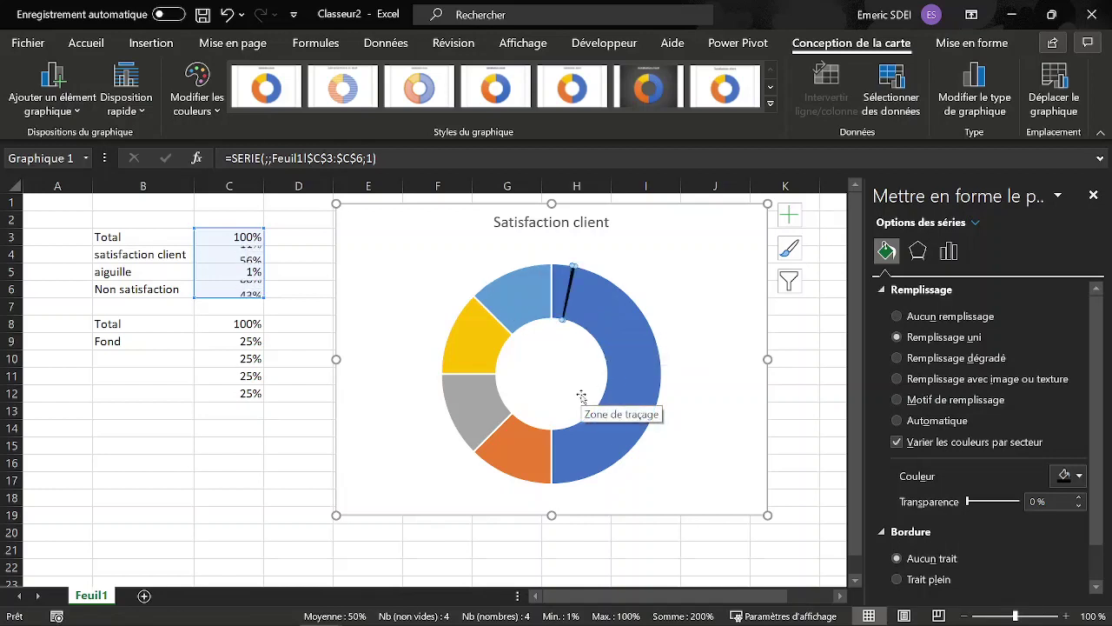
pyautogui.press('F9')
pyautogui.press('F9')
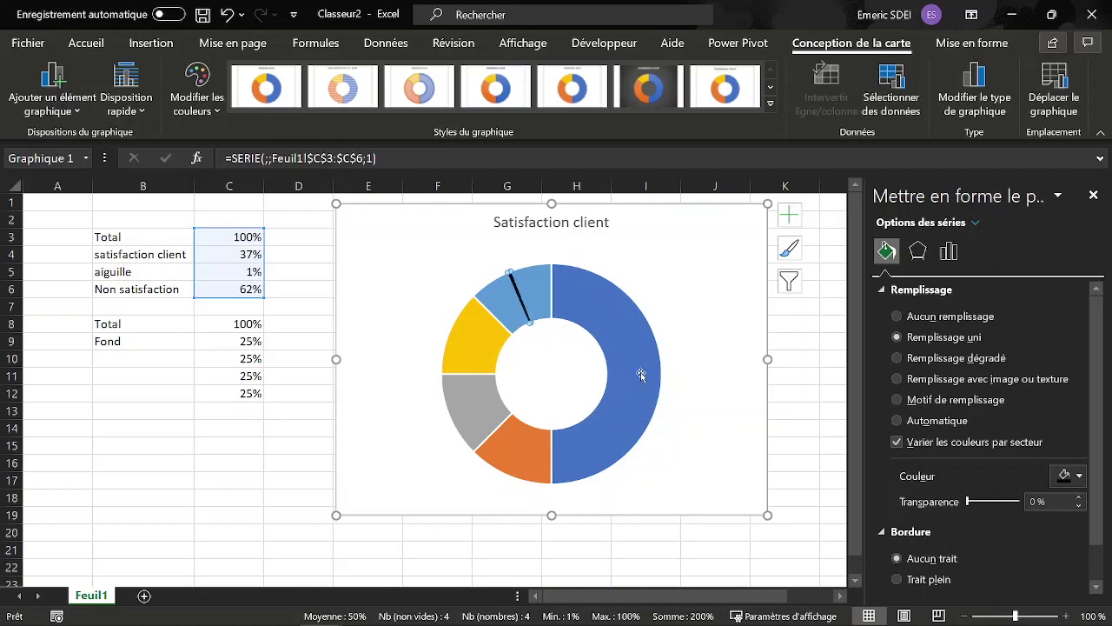
pyautogui.press('F9')
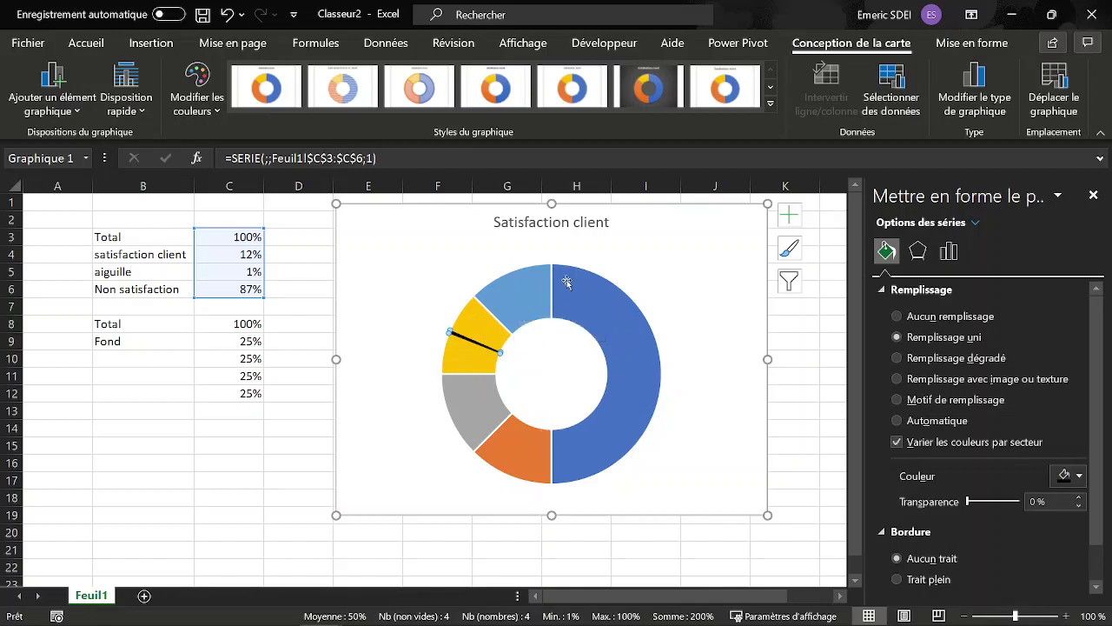
# Step: Set the ring thickness (Épaisseur de l'anneau) of Série1 to 70%
pyautogui.moveTo(603, 401)
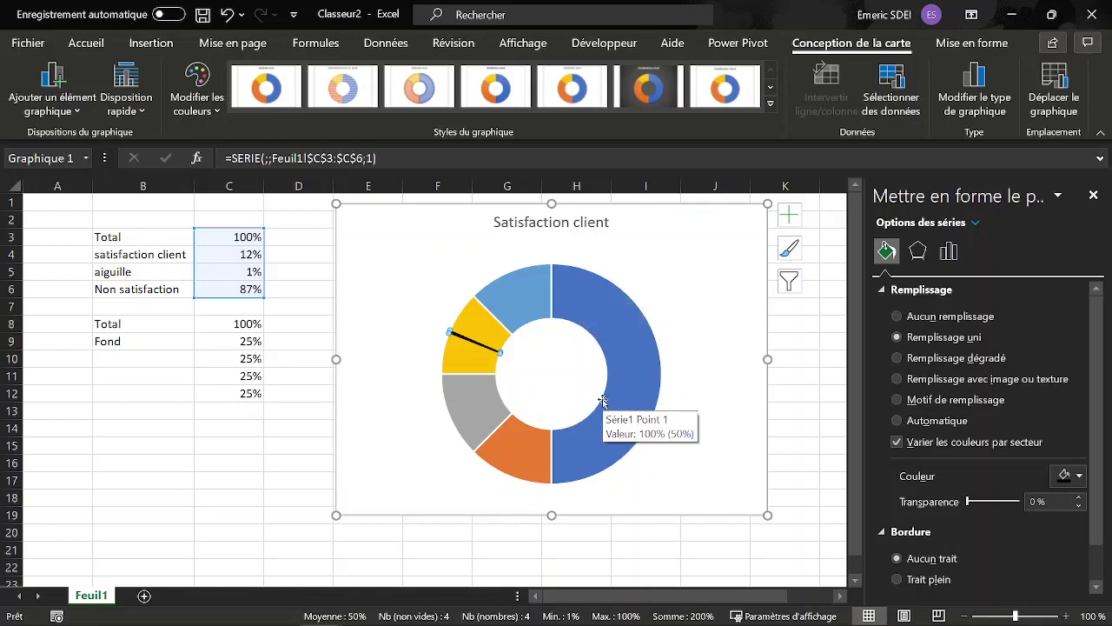
pyautogui.click(481, 397)
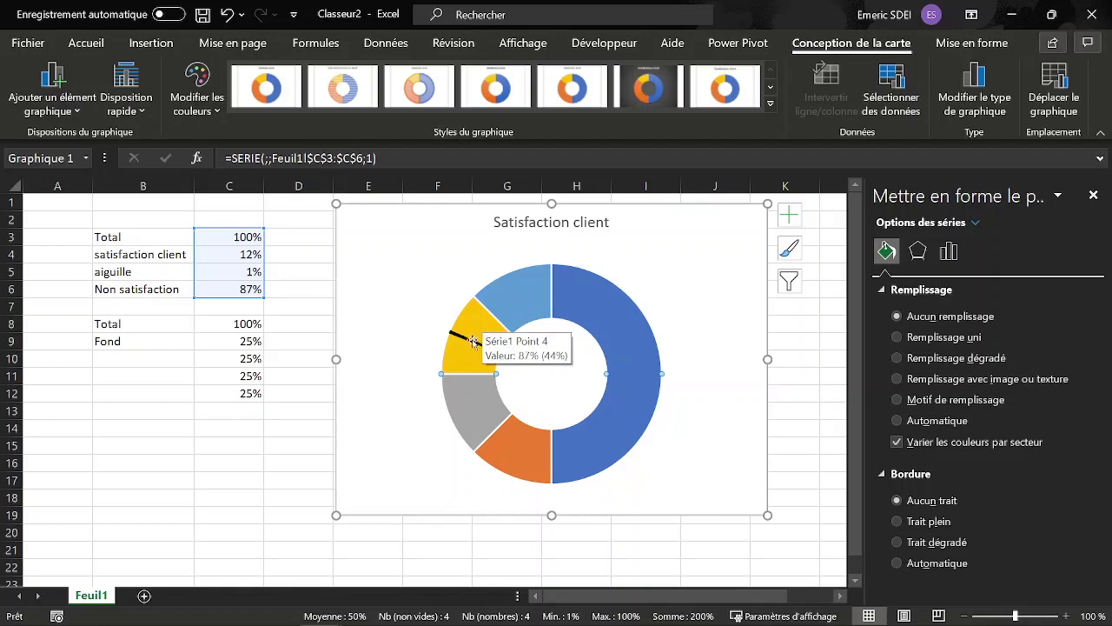
pyautogui.moveTo(469, 341)
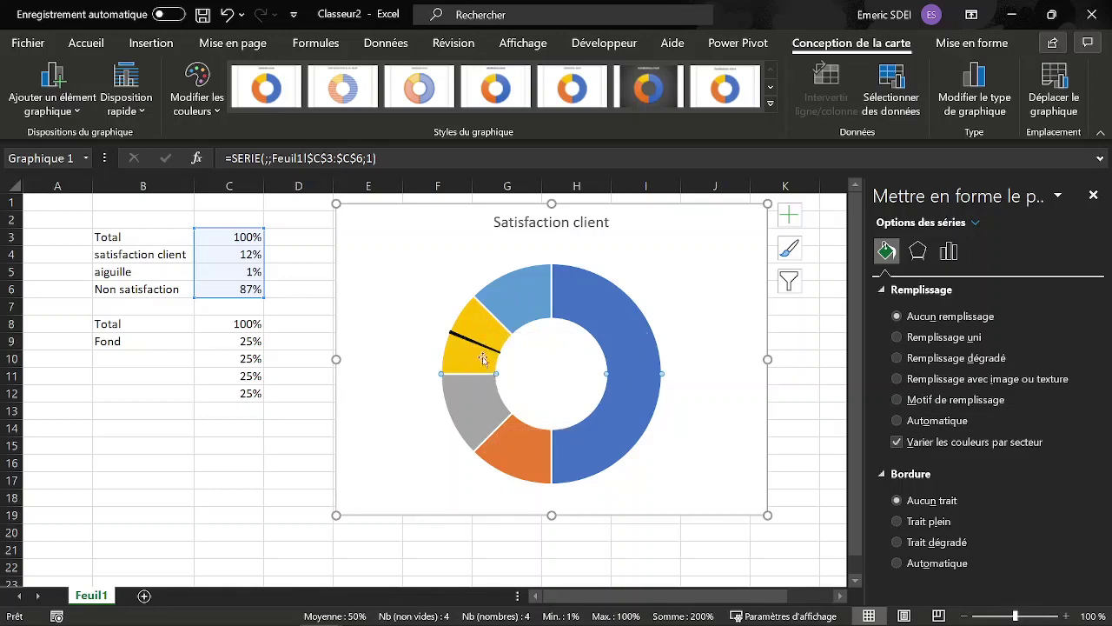
pyautogui.click(951, 252)
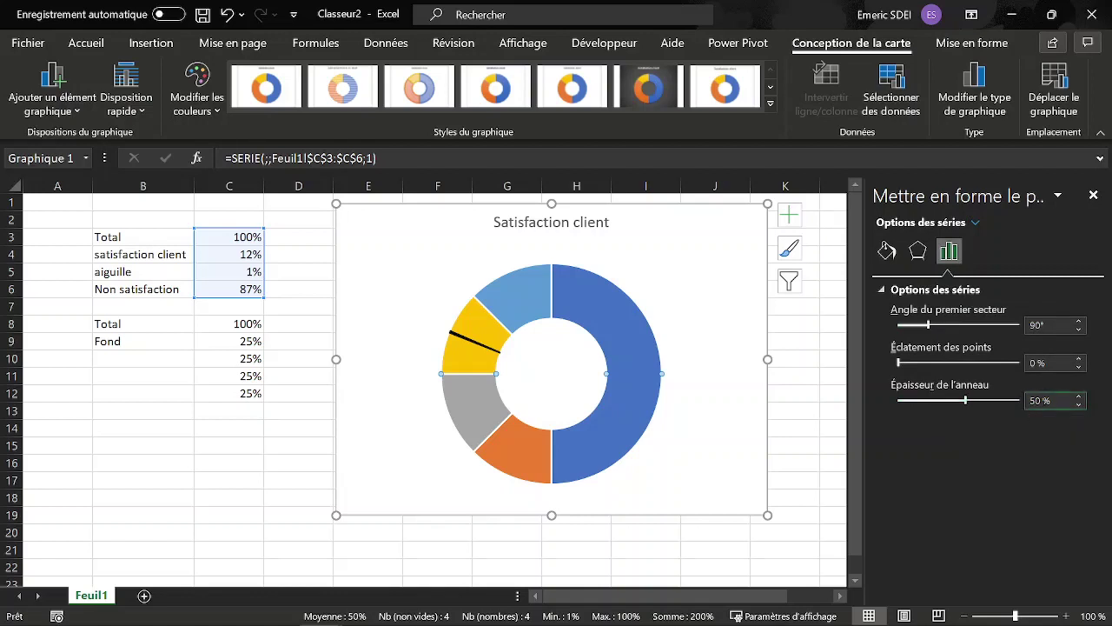
pyautogui.moveTo(1045, 401); pyautogui.dragTo(1023, 404)
pyautogui.write('70')
pyautogui.press('Return')
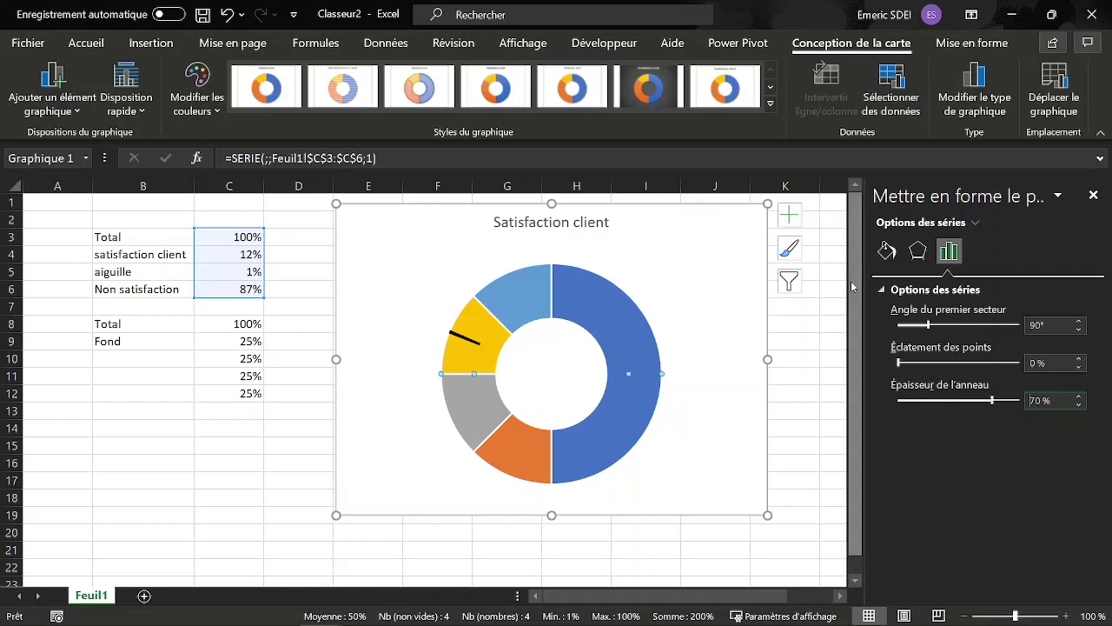
# Step: Set the first slice angle of the fond series to 90°
pyautogui.click(494, 351)
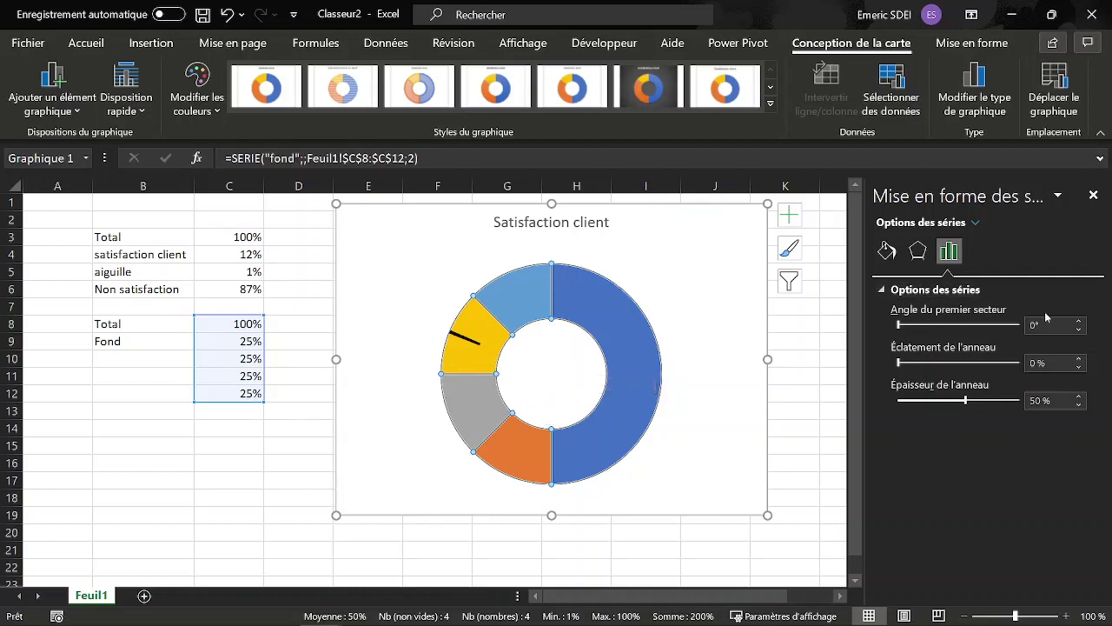
pyautogui.moveTo(1052, 324); pyautogui.dragTo(1022, 328)
pyautogui.write('90')
pyautogui.press('Return')
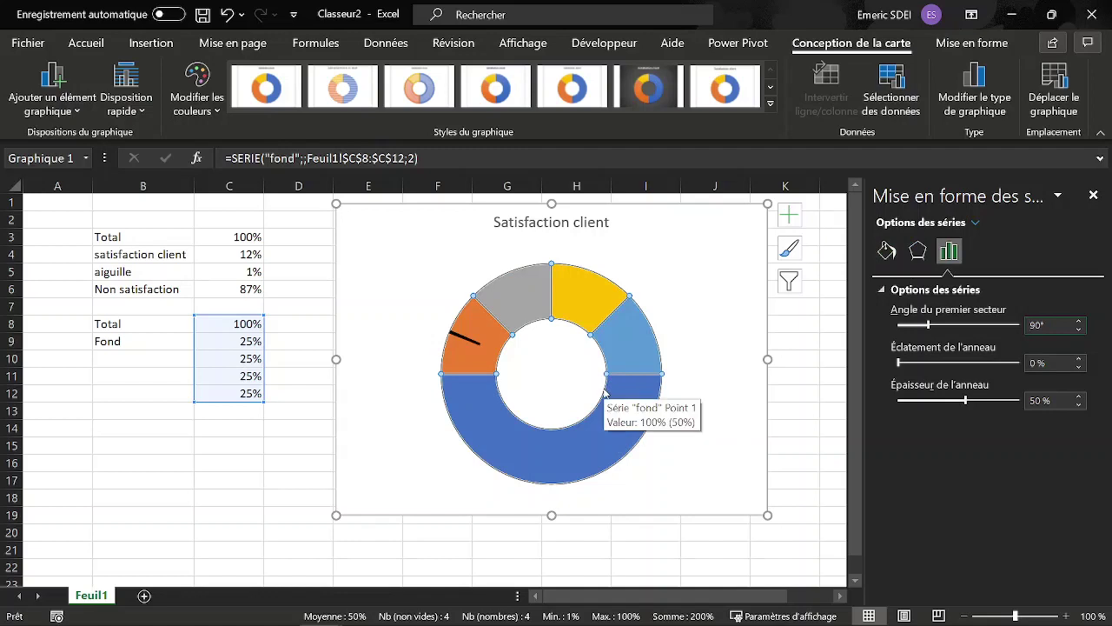
# Step: Remove the borders of the whole fond series and give its 100% Total slice no fill
pyautogui.click(887, 252)
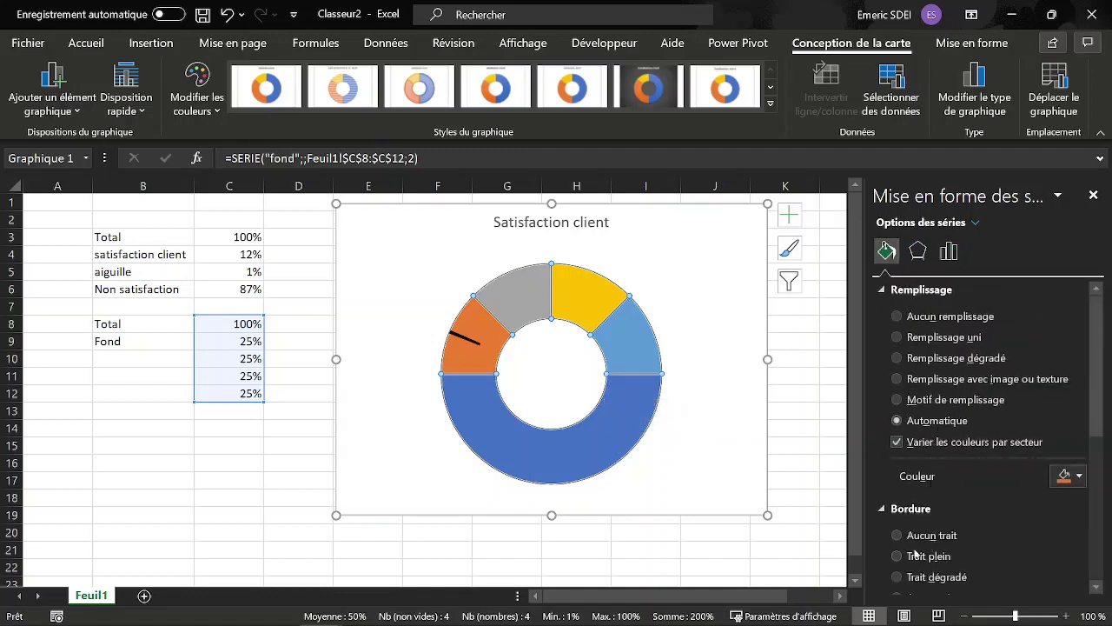
pyautogui.click(899, 536)
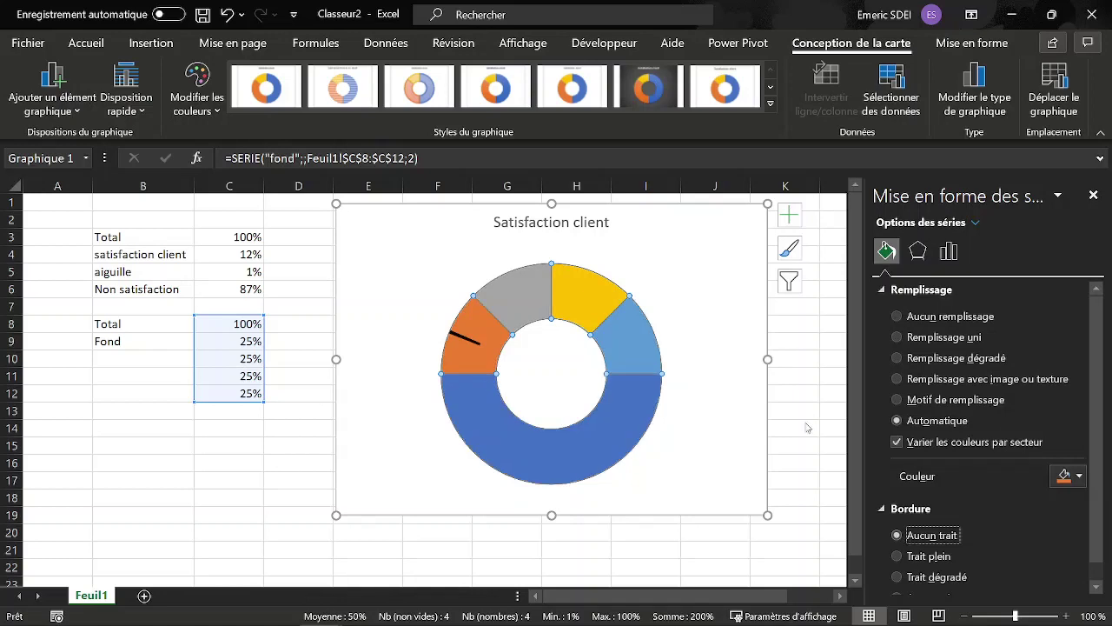
pyautogui.click(578, 423)
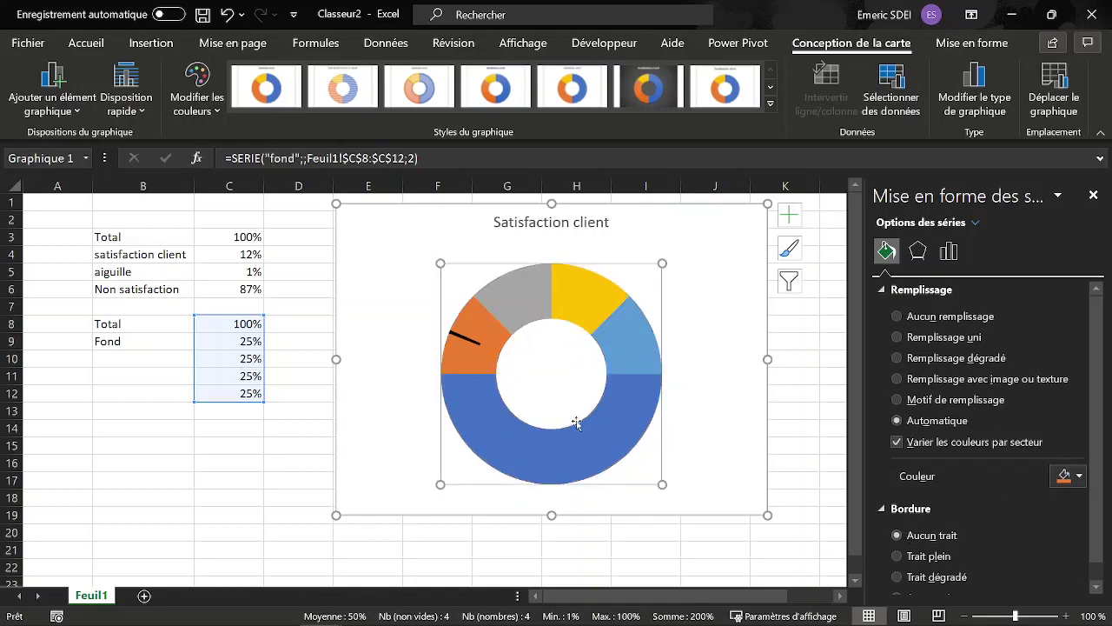
pyautogui.click(605, 392)
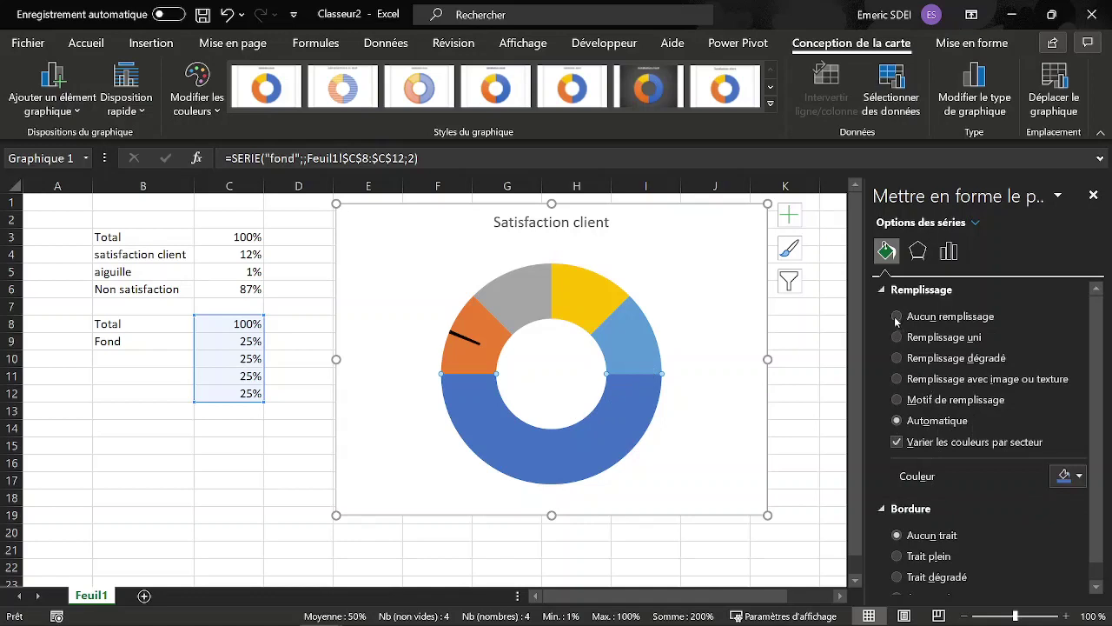
pyautogui.click(898, 318)
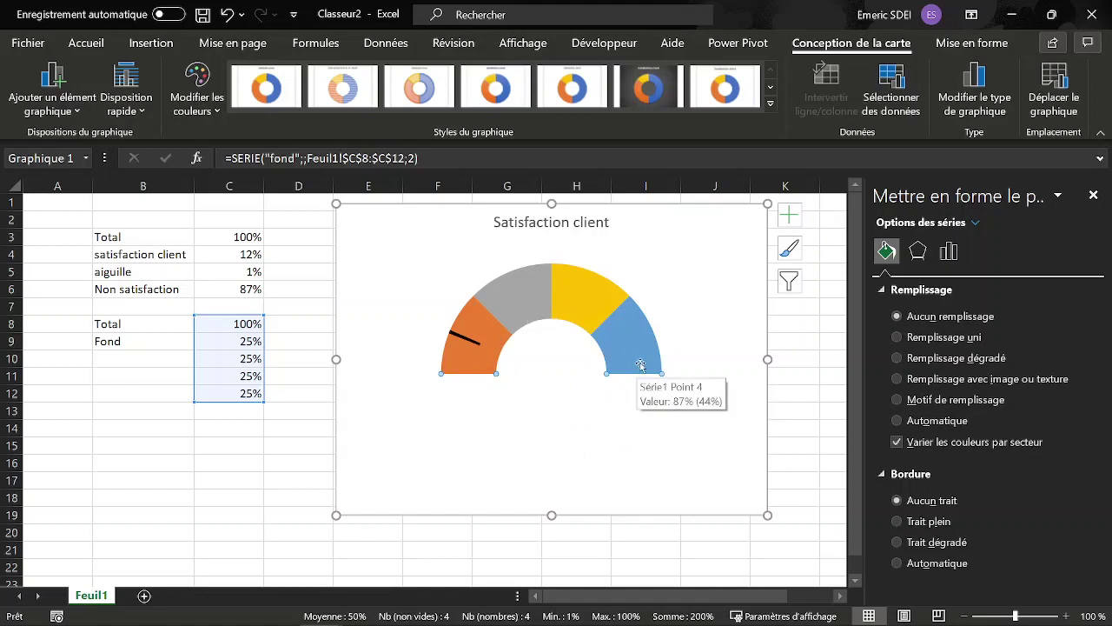
# Step: Fill the first 25% slice of the fond series with standard red and the second with standard orange
pyautogui.click(502, 354)
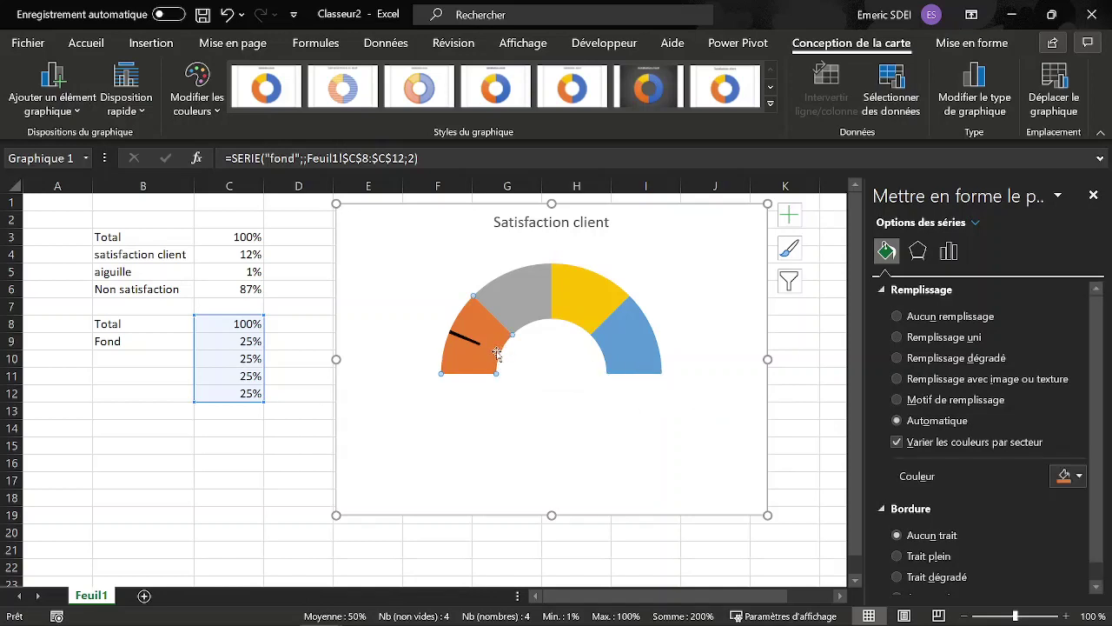
pyautogui.click(1080, 475)
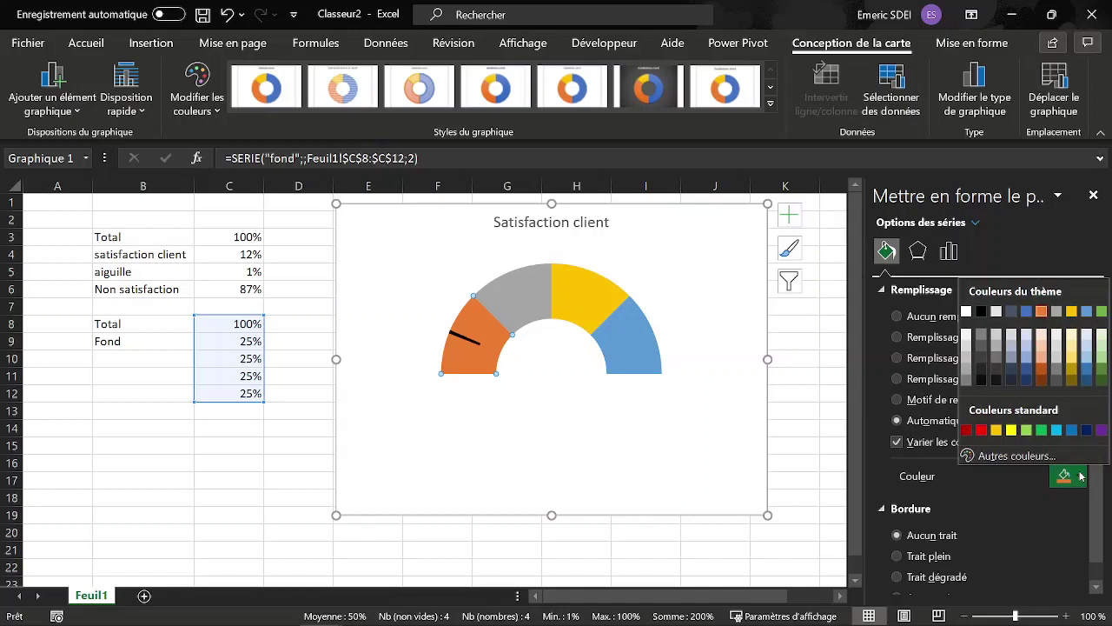
pyautogui.click(981, 429)
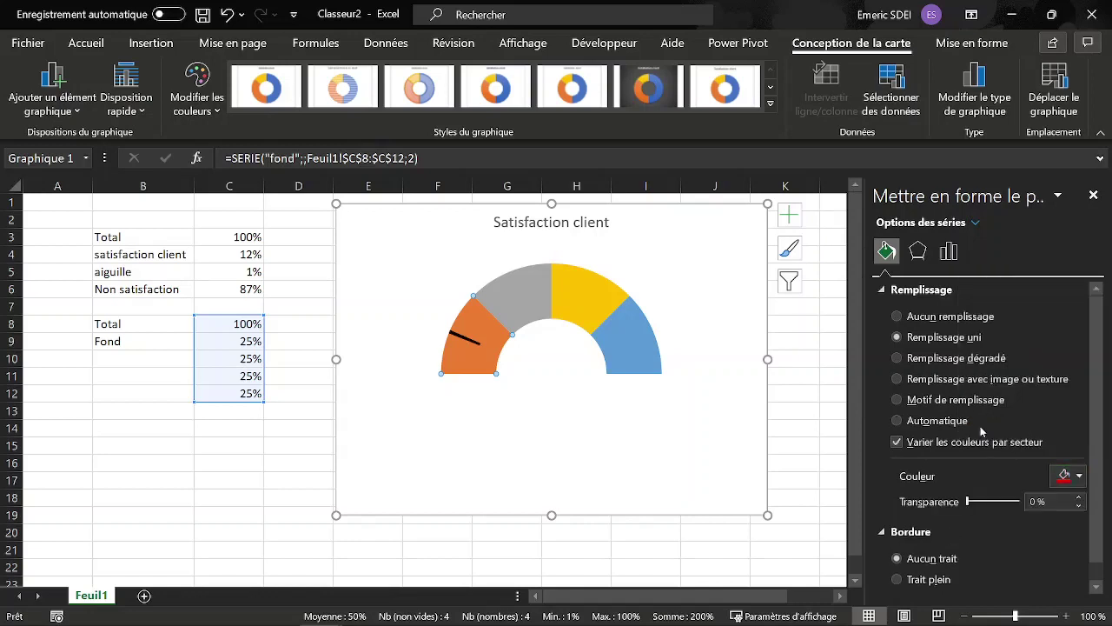
pyautogui.click(528, 321)
pyautogui.click(1079, 475)
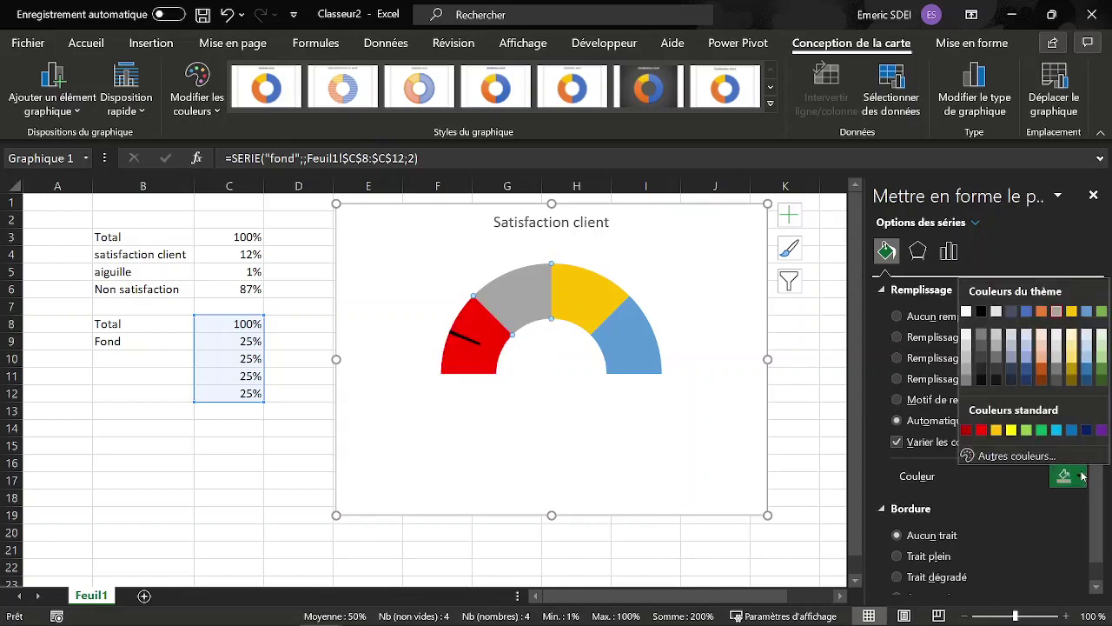
pyautogui.click(996, 432)
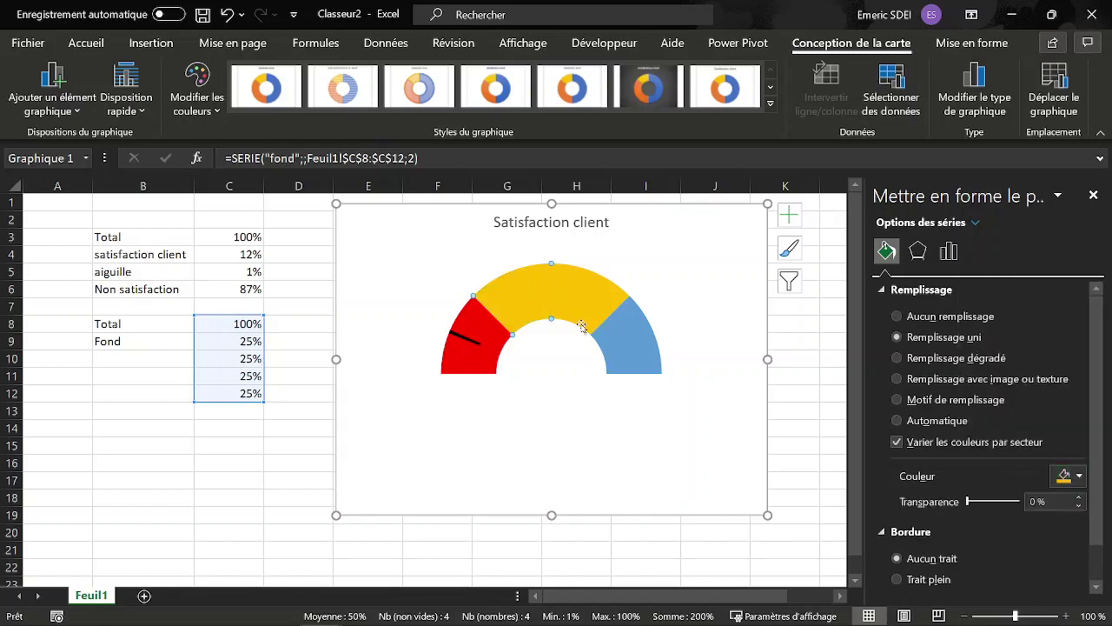
# Step: Fill the third 25% slice of the fond series with standard yellow and the fourth with standard light green
pyautogui.click(584, 328)
pyautogui.click(1079, 476)
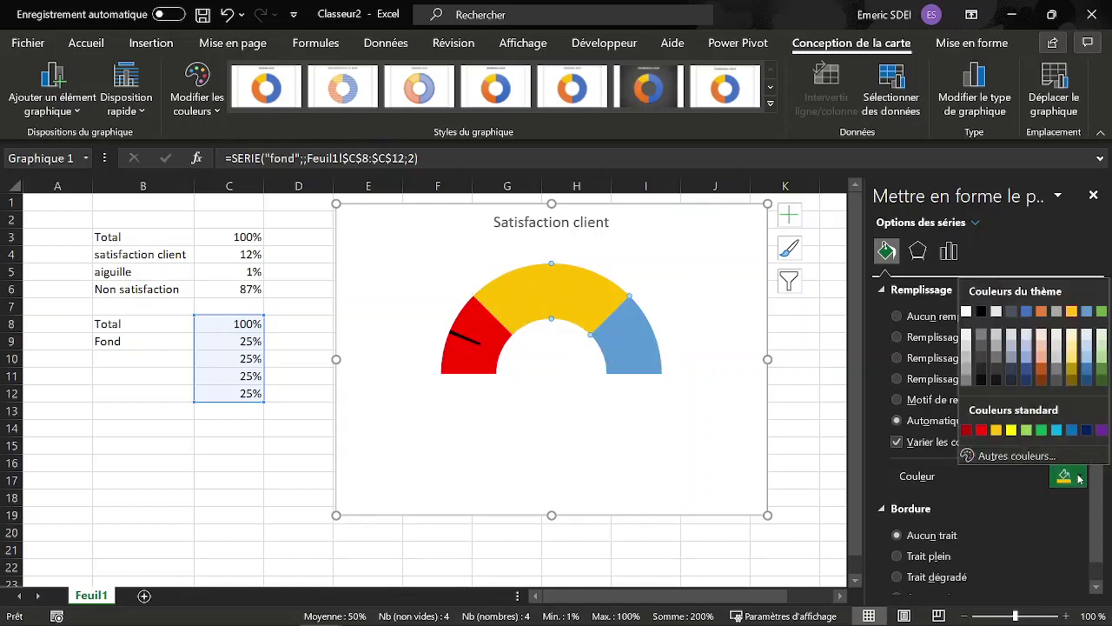
pyautogui.click(1013, 430)
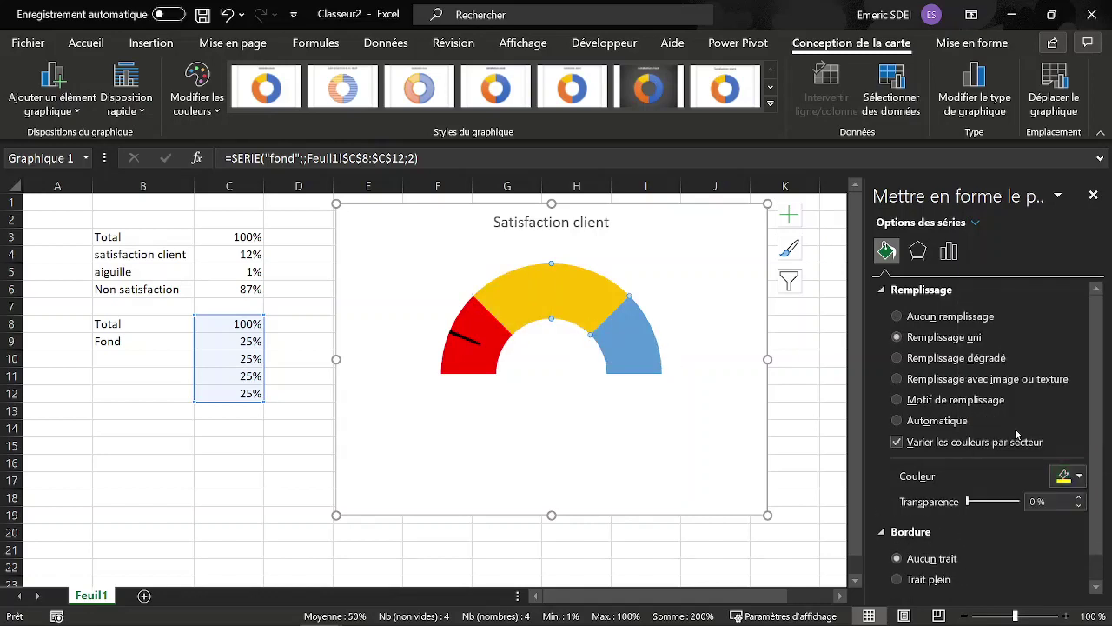
pyautogui.click(603, 355)
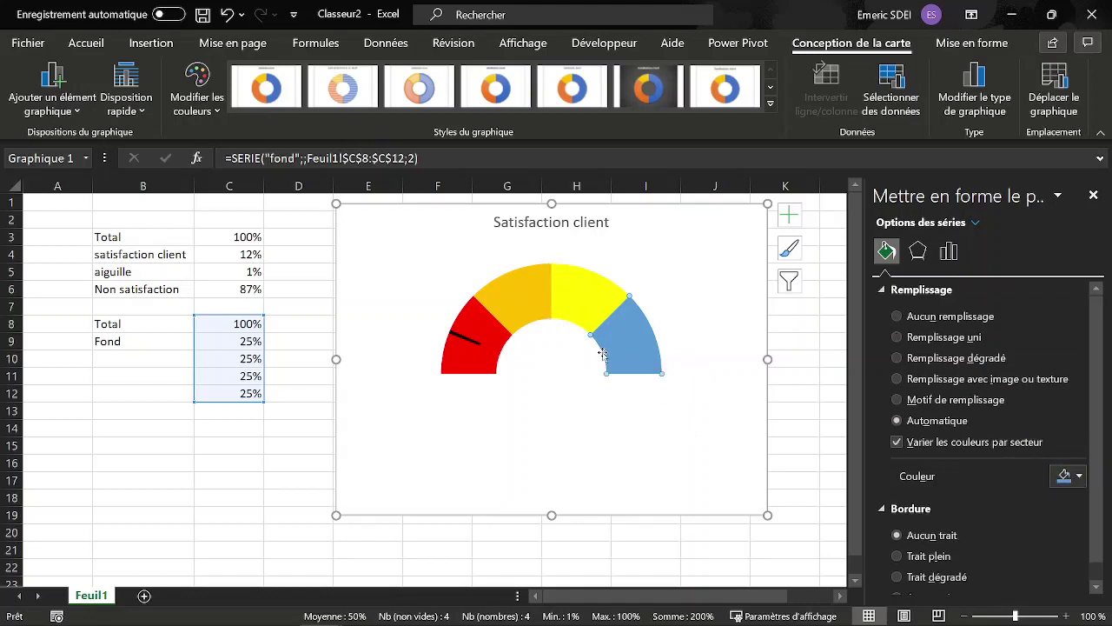
pyautogui.click(1082, 477)
pyautogui.click(1025, 430)
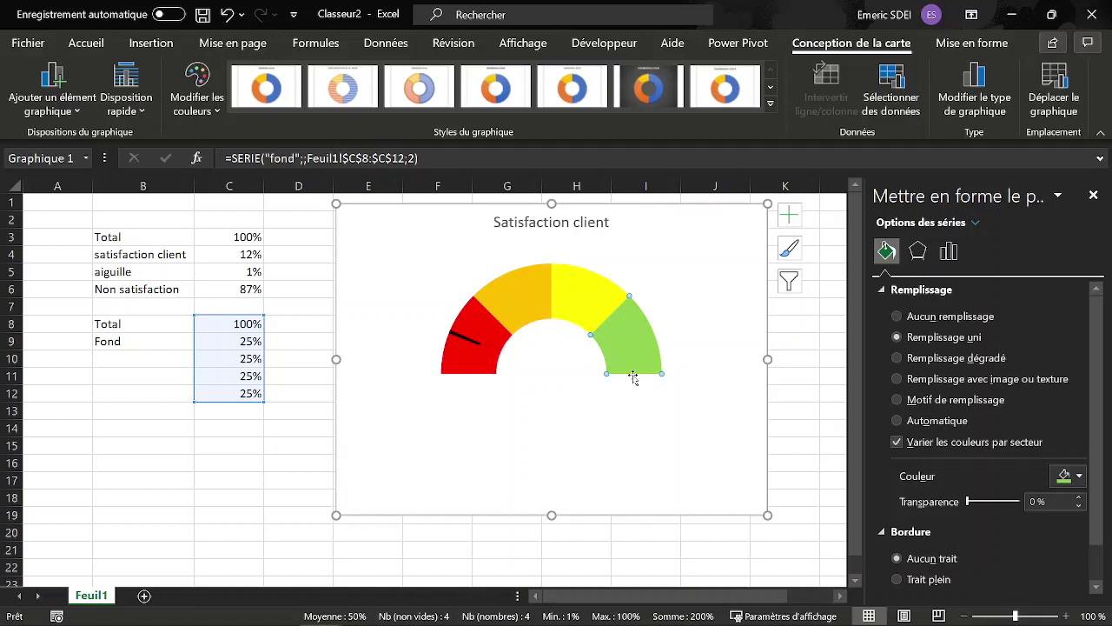
# Step: Set the doughnut hole size of the needle series to 10%
pyautogui.click(469, 341)
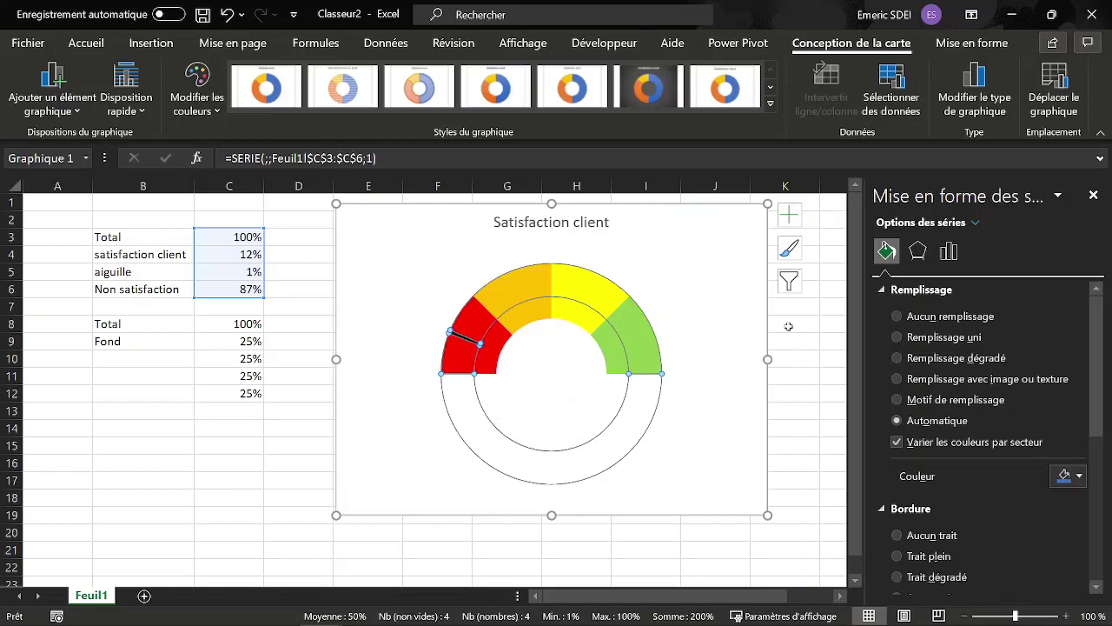
pyautogui.click(948, 252)
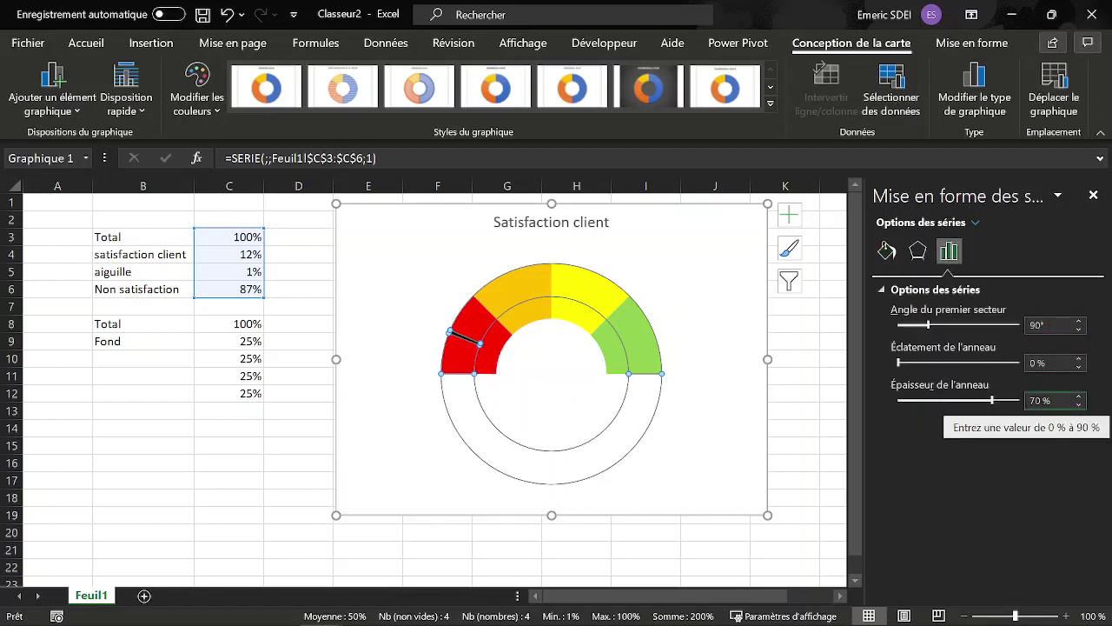
pyautogui.doubleClick(1035, 401)
pyautogui.write('10')
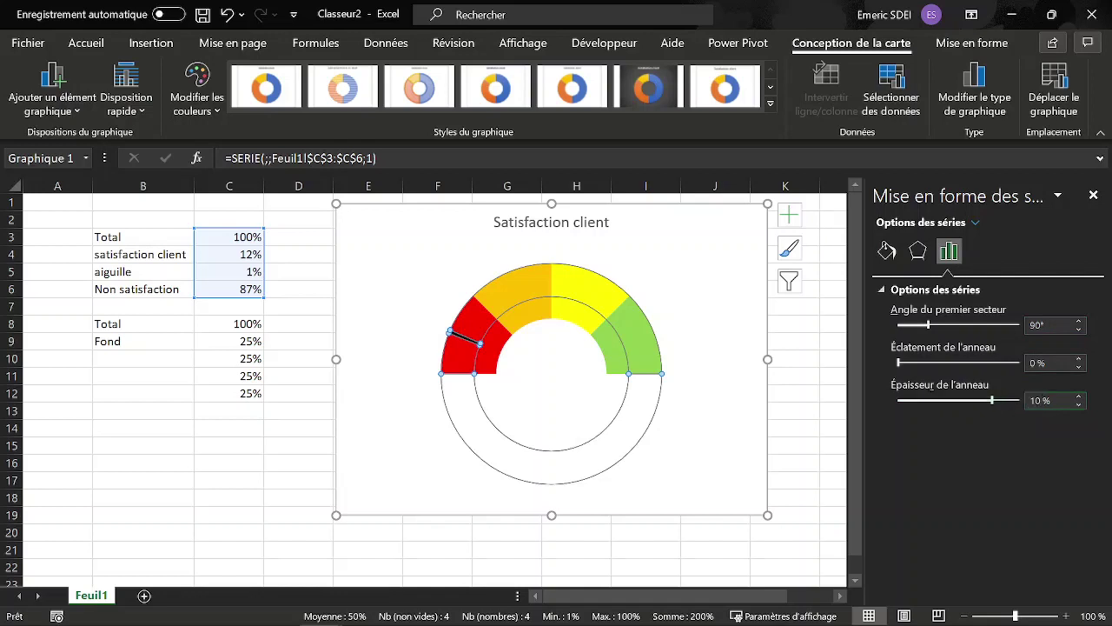
pyautogui.press('Return')
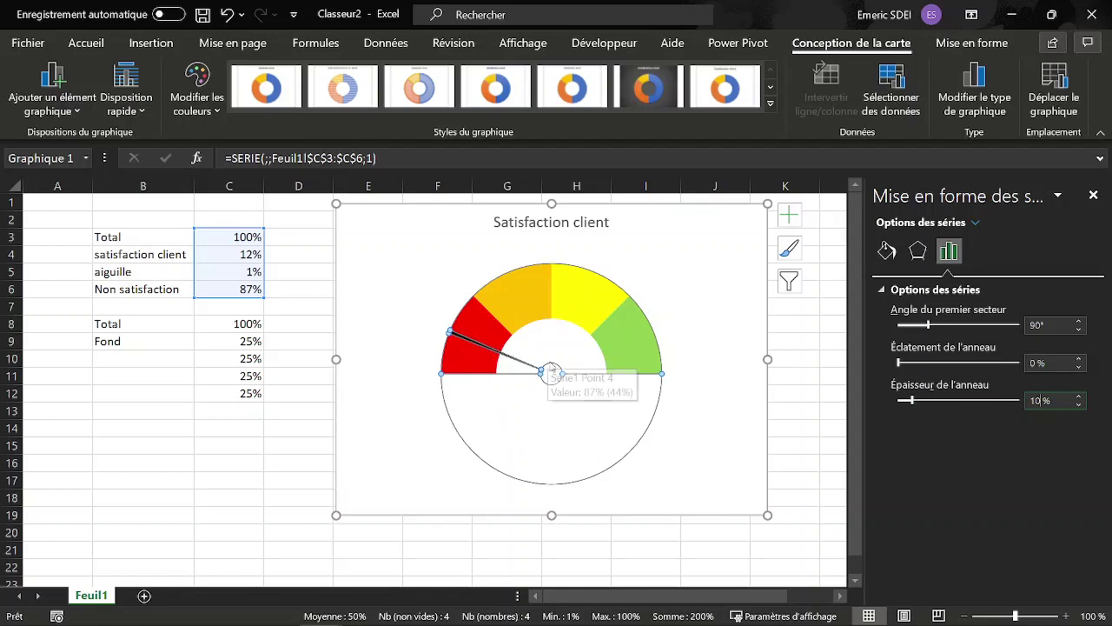
pyautogui.click(747, 256)
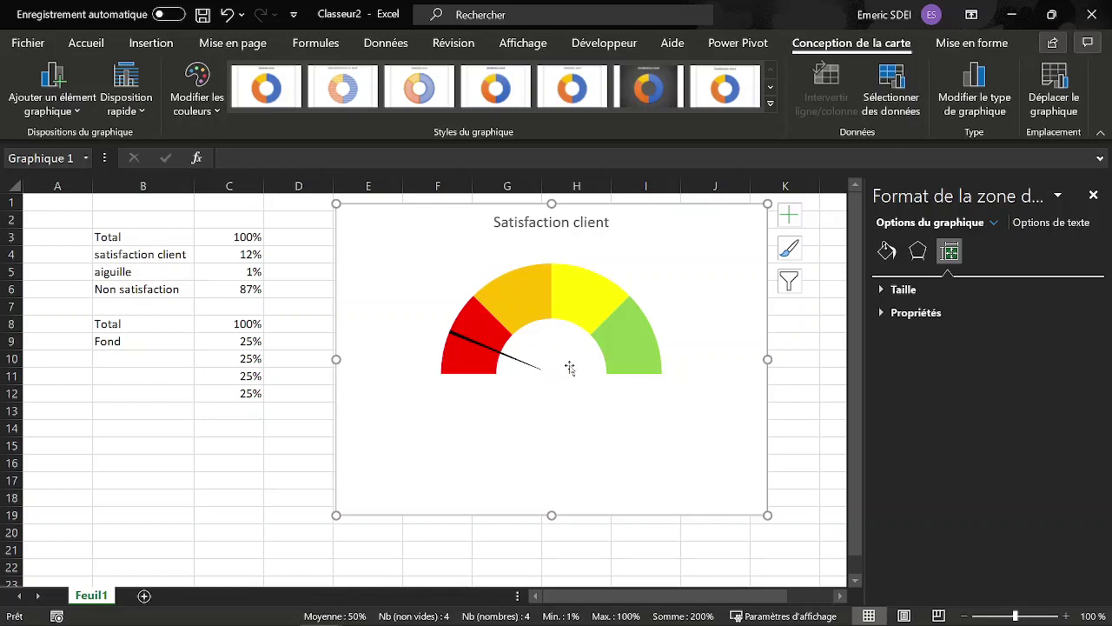
# Step: Draw a circle about 0.37 cm in diameter at the needle's pivot in the gauge's center and nudge it into place
pyautogui.click(86, 42)
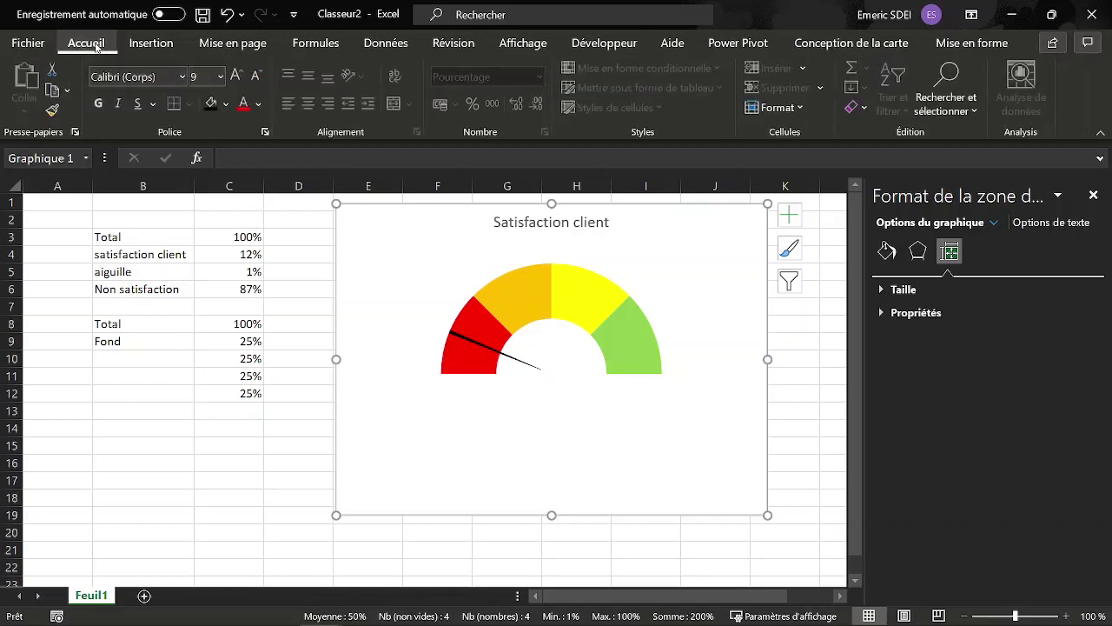
pyautogui.click(151, 46)
pyautogui.click(228, 104)
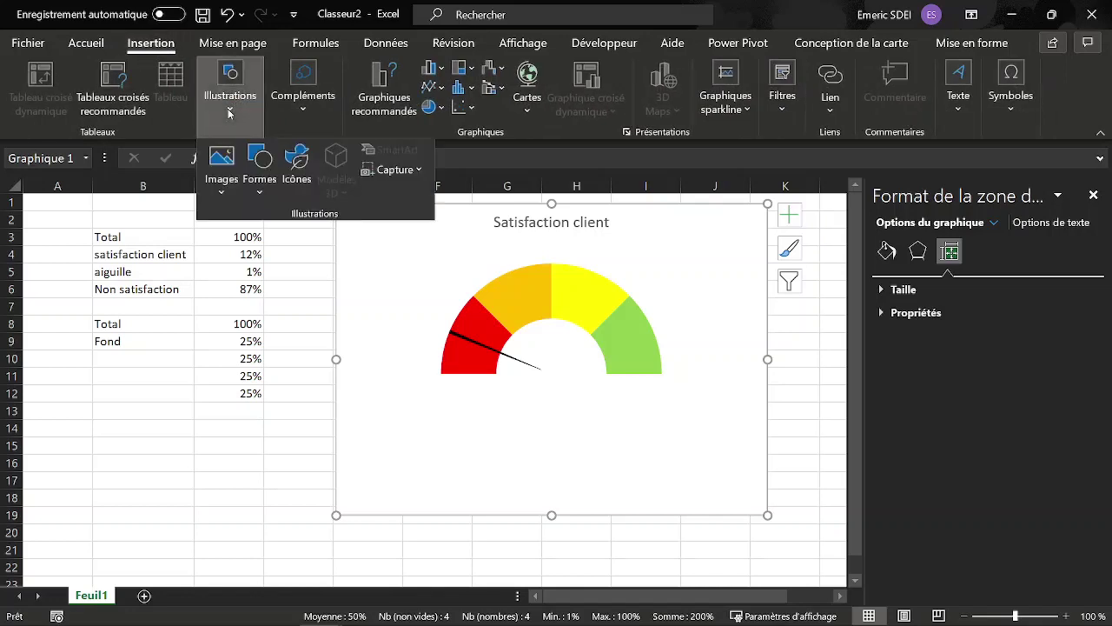
pyautogui.click(259, 190)
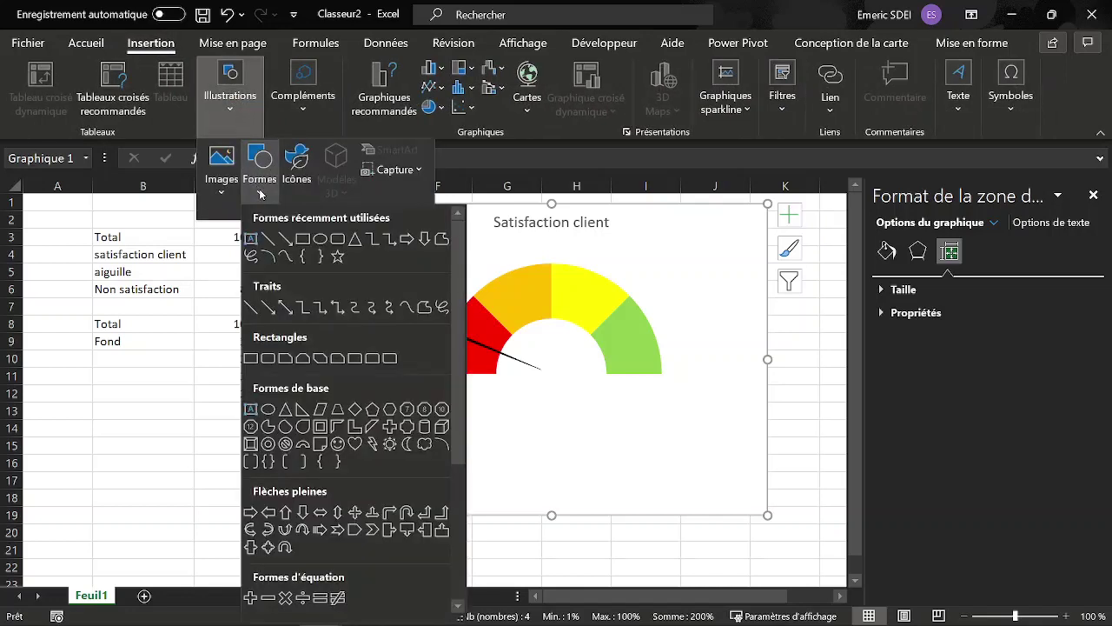
pyautogui.click(321, 239)
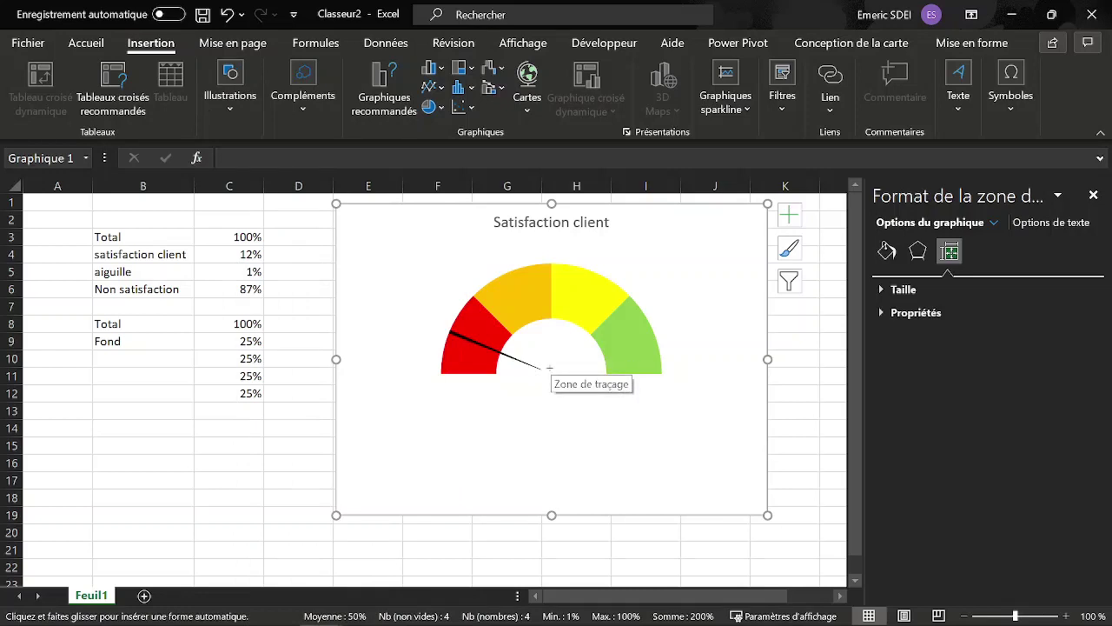
pyautogui.moveTo(546, 367); pyautogui.dragTo(556, 377)
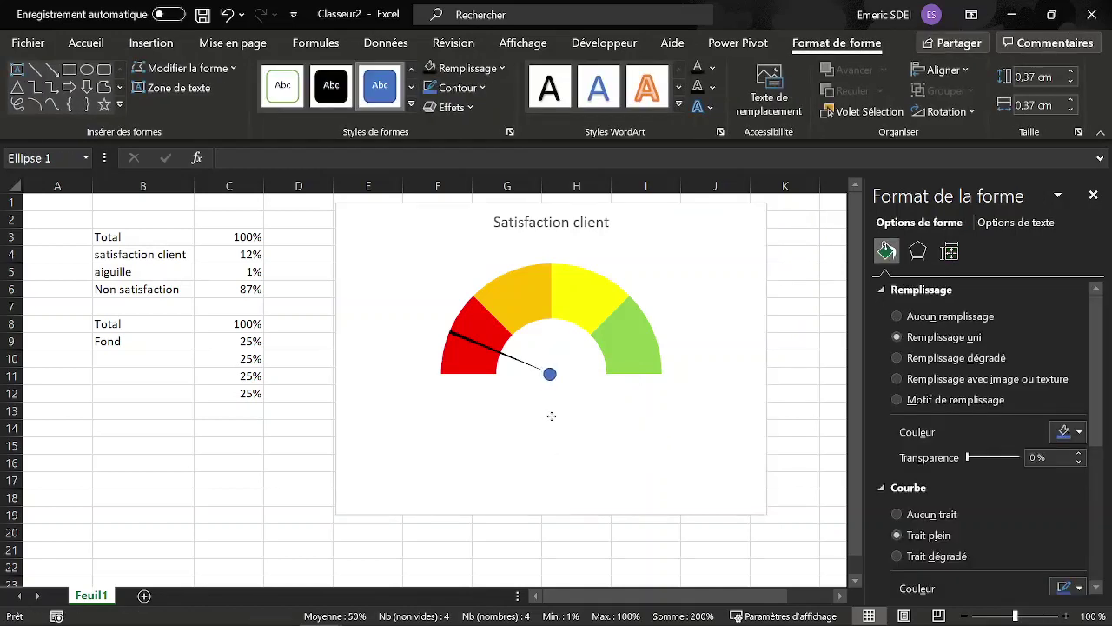
pyautogui.press('Right')
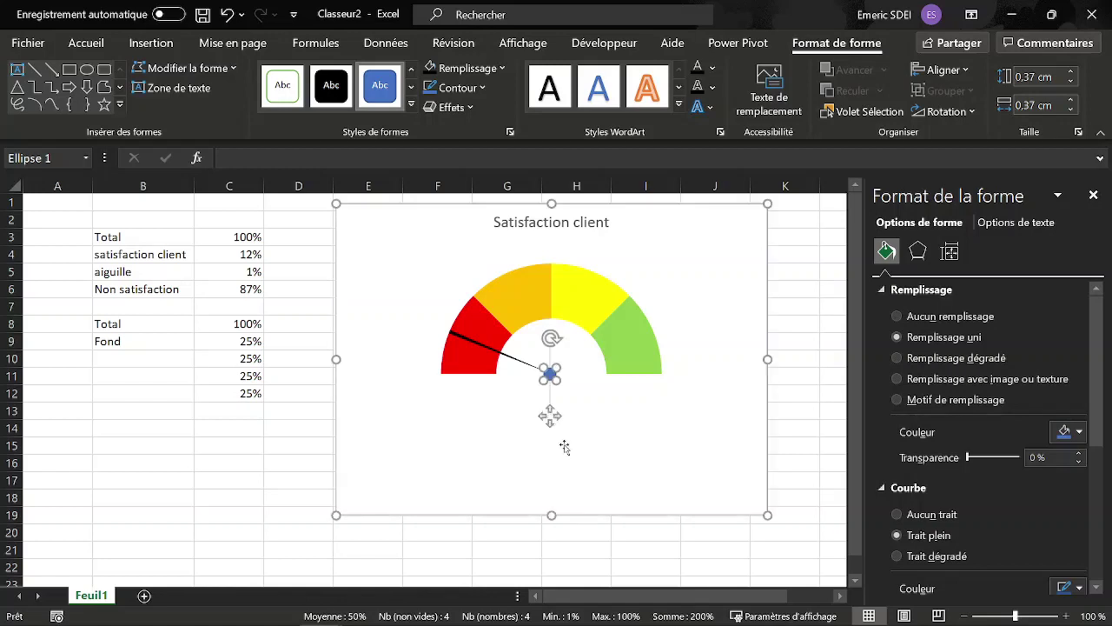
# Step: Give the pivot circle a black fill and a black outline
pyautogui.click(1079, 433)
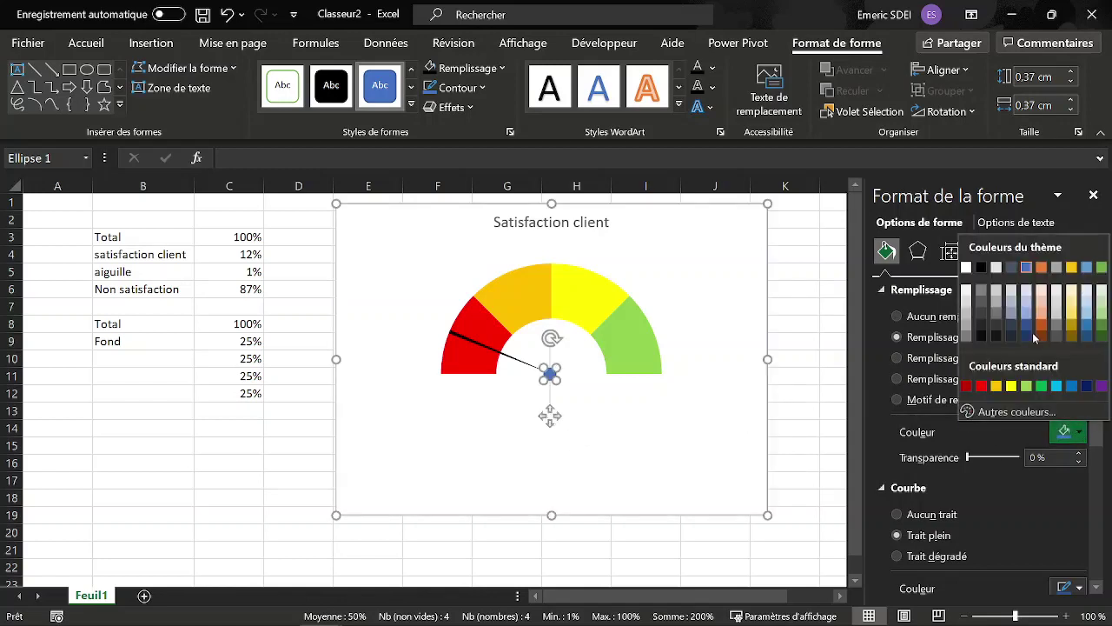
pyautogui.click(980, 277)
pyautogui.scroll(-2, 1017, 405)
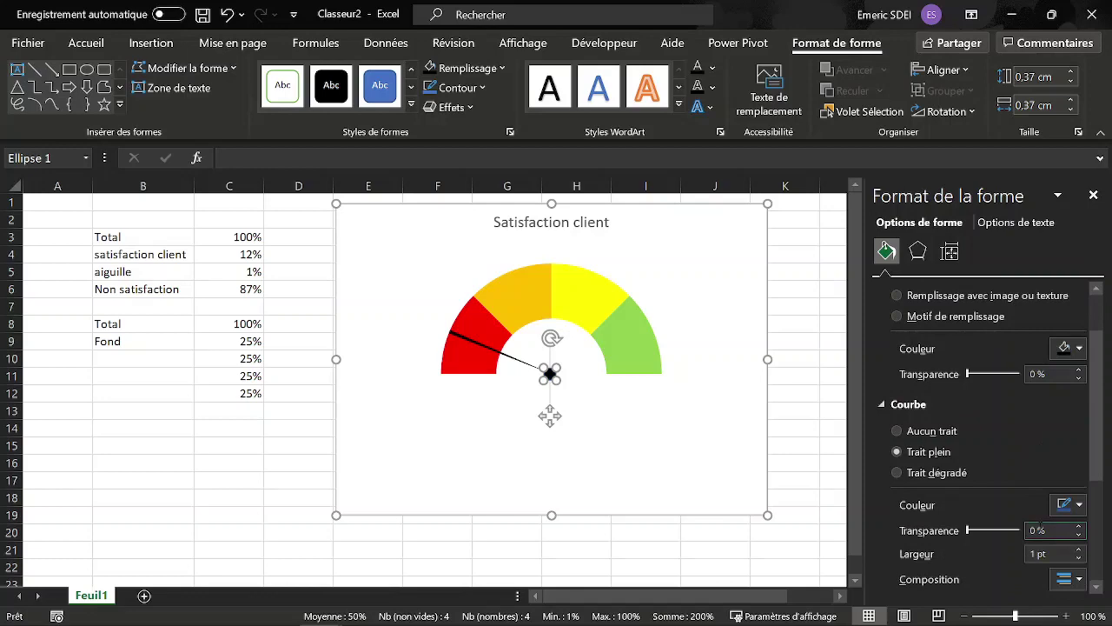
pyautogui.click(1079, 504)
pyautogui.click(986, 348)
pyautogui.click(655, 489)
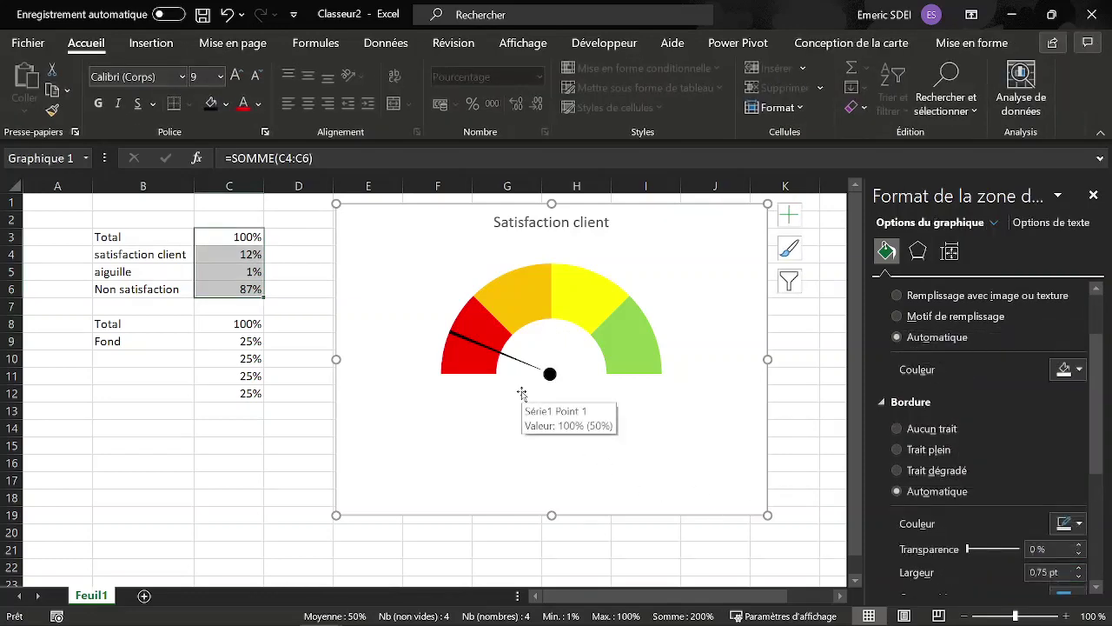
# Step: Recalculate the sheet repeatedly to test how the needle follows different satisfaction values
pyautogui.press('F9')
pyautogui.press('F9')
pyautogui.press('F9')
pyautogui.press('F9')
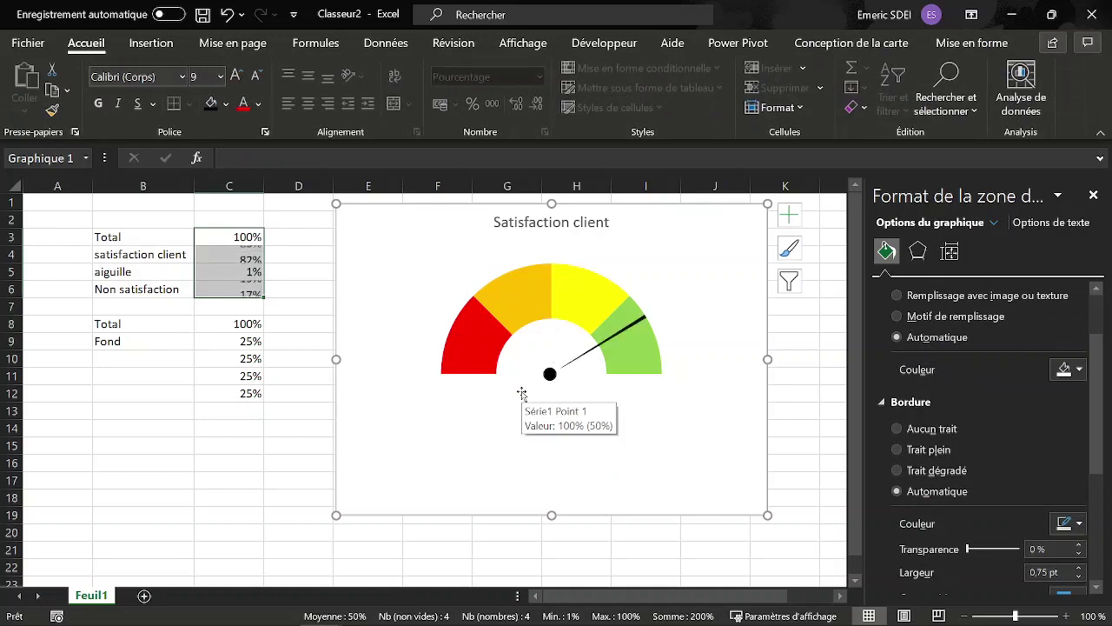
pyautogui.press('F9')
pyautogui.press('F9')
pyautogui.press('F9')
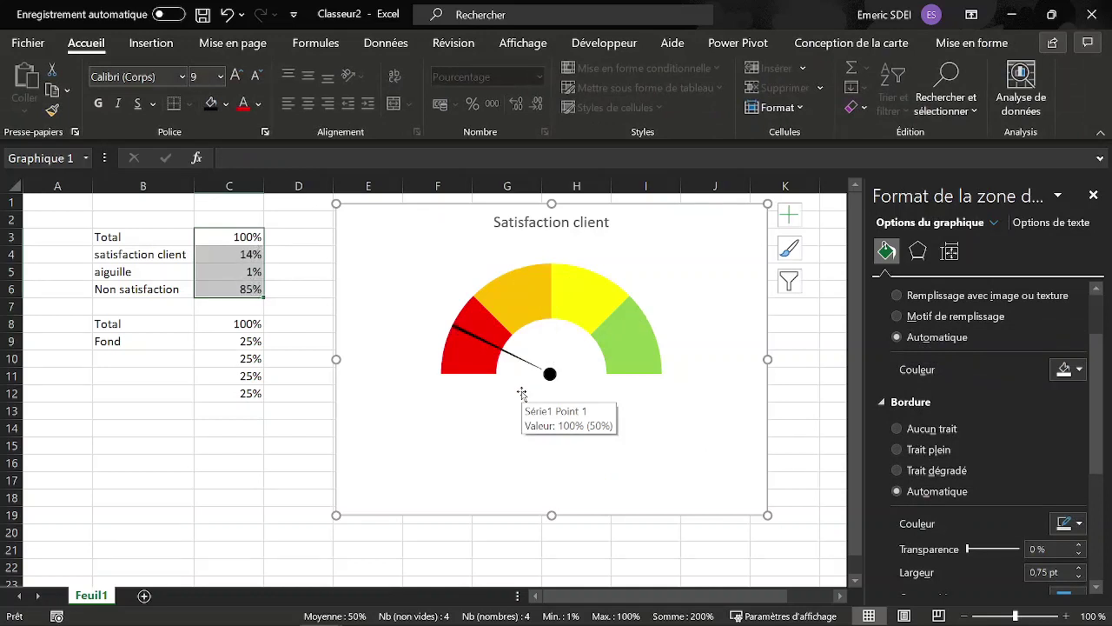
pyautogui.press('F9')
pyautogui.press('F9')
pyautogui.press('F9')
pyautogui.press('F9')
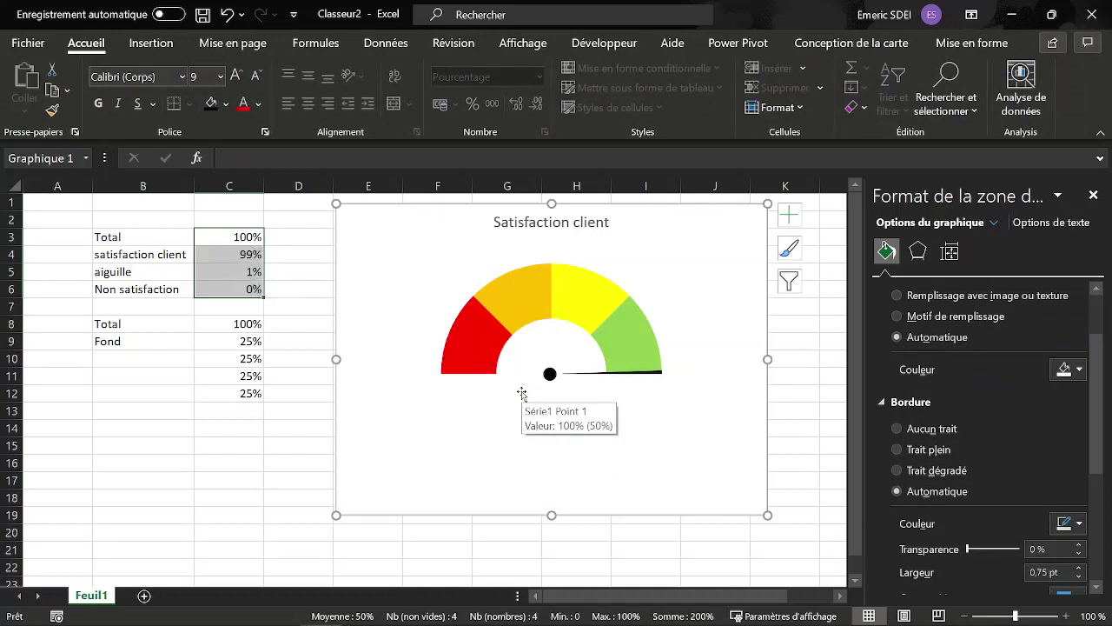
pyautogui.press('F9')
pyautogui.press('F9')
pyautogui.press('F9')
pyautogui.press('F9')
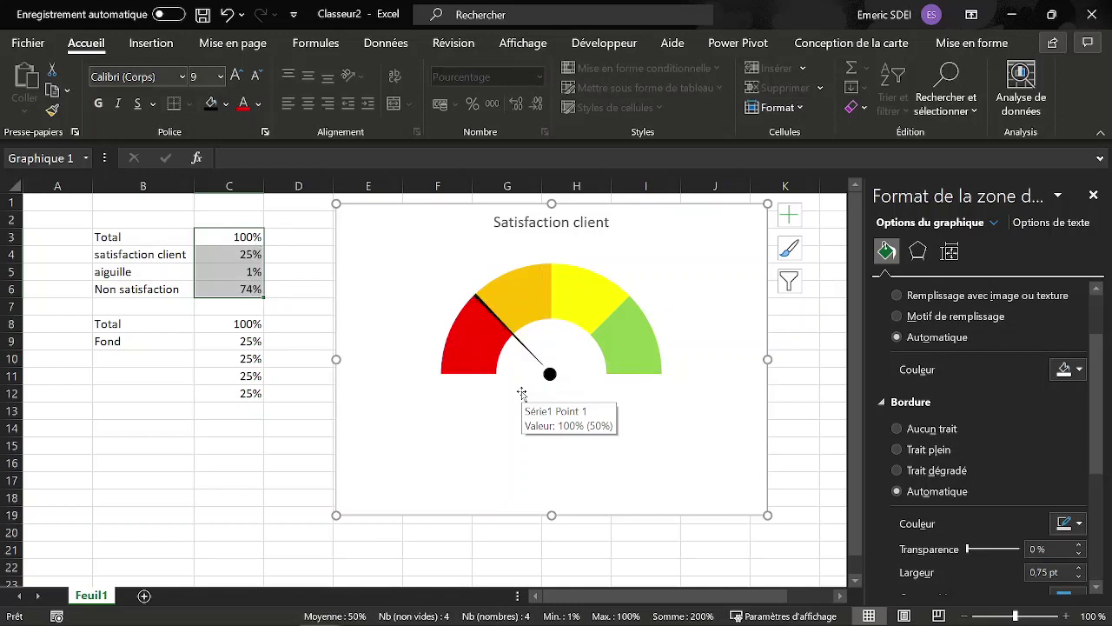
pyautogui.press('F9')
pyautogui.press('F9')
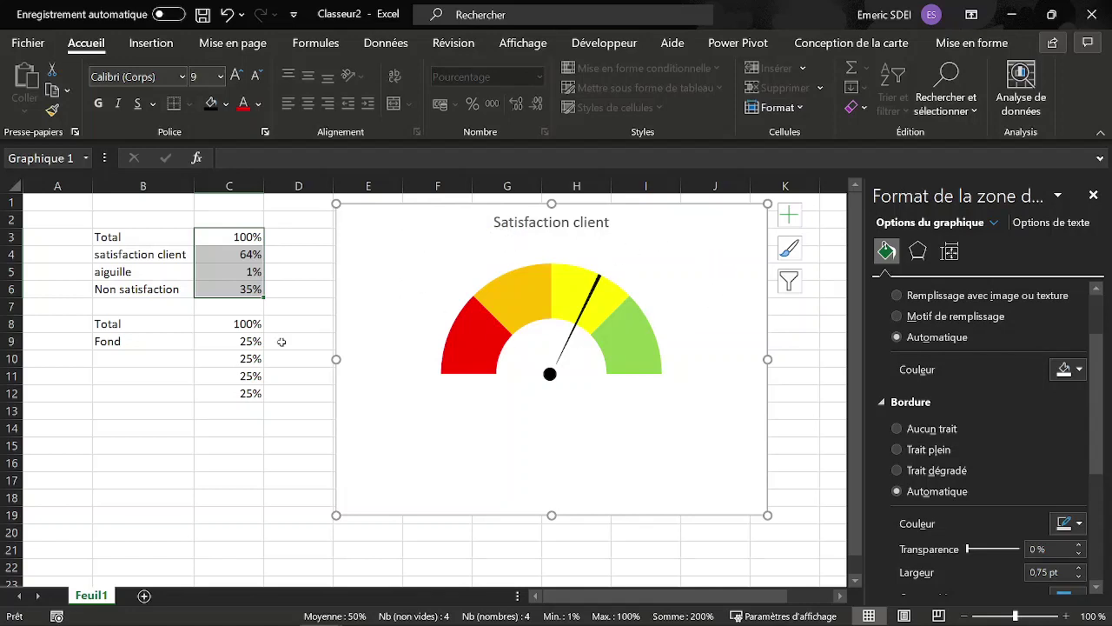
# Step: Remove the fill and the border of the chart area
pyautogui.click(306, 226)
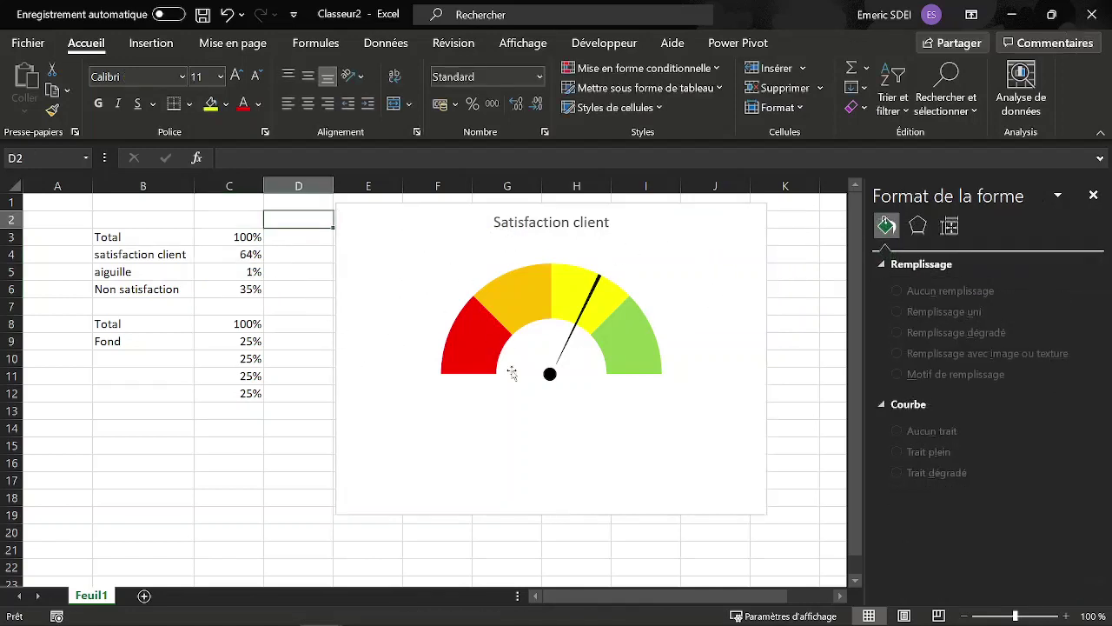
pyautogui.click(372, 227)
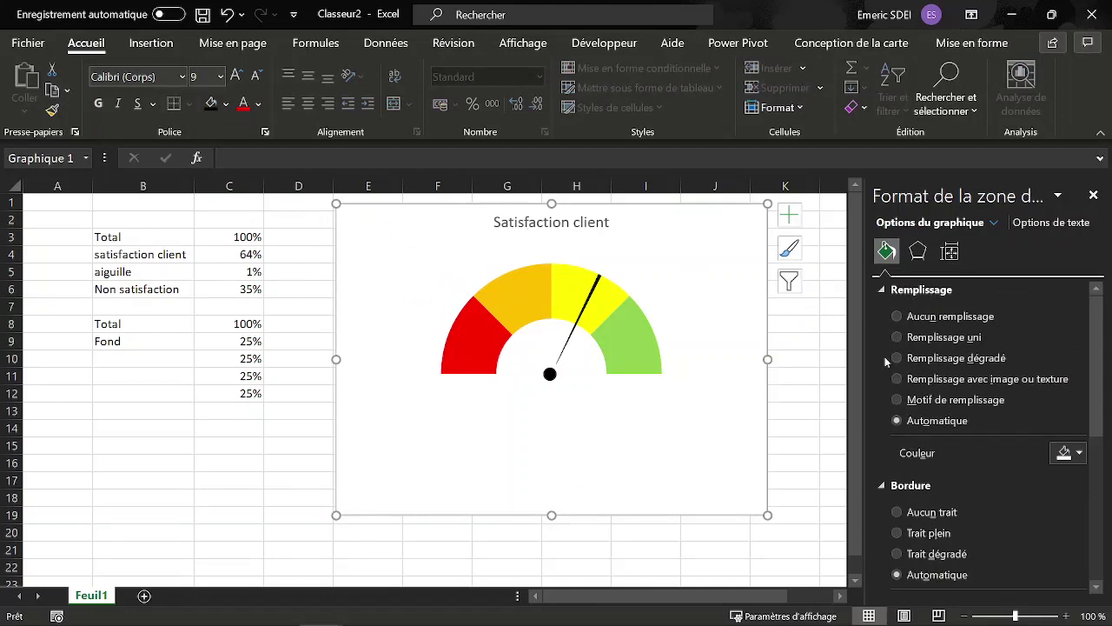
pyautogui.click(897, 317)
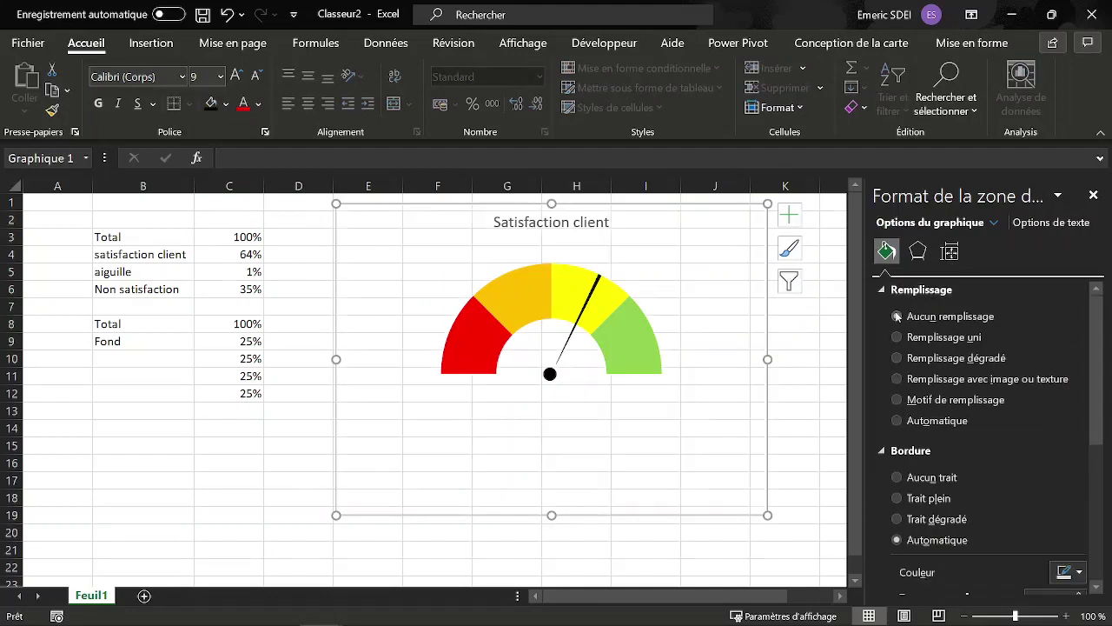
pyautogui.click(898, 478)
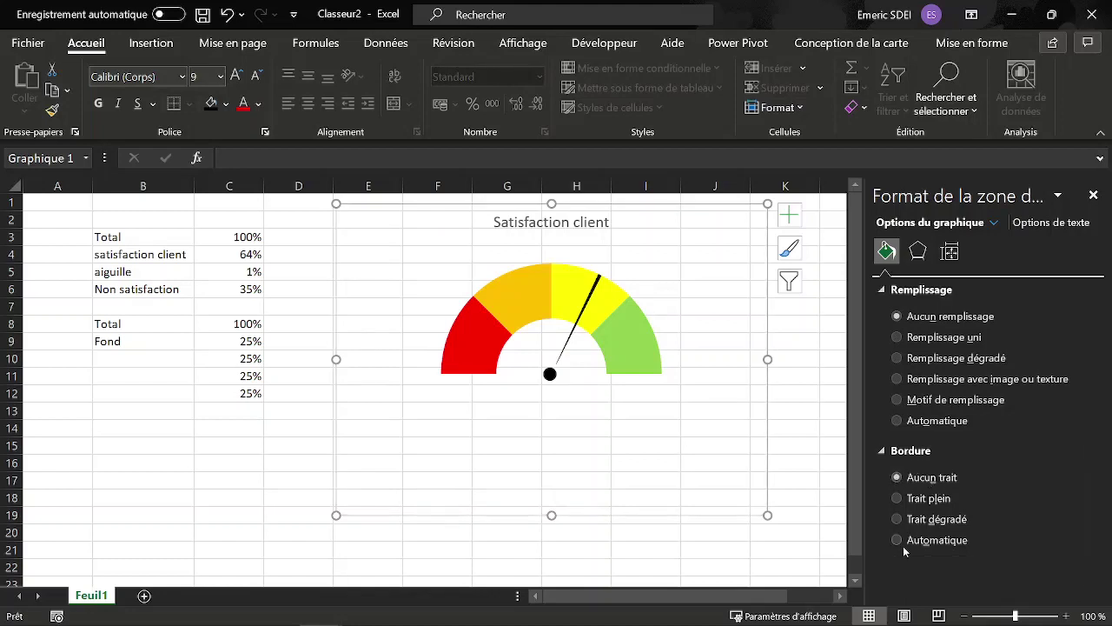
pyautogui.click(314, 226)
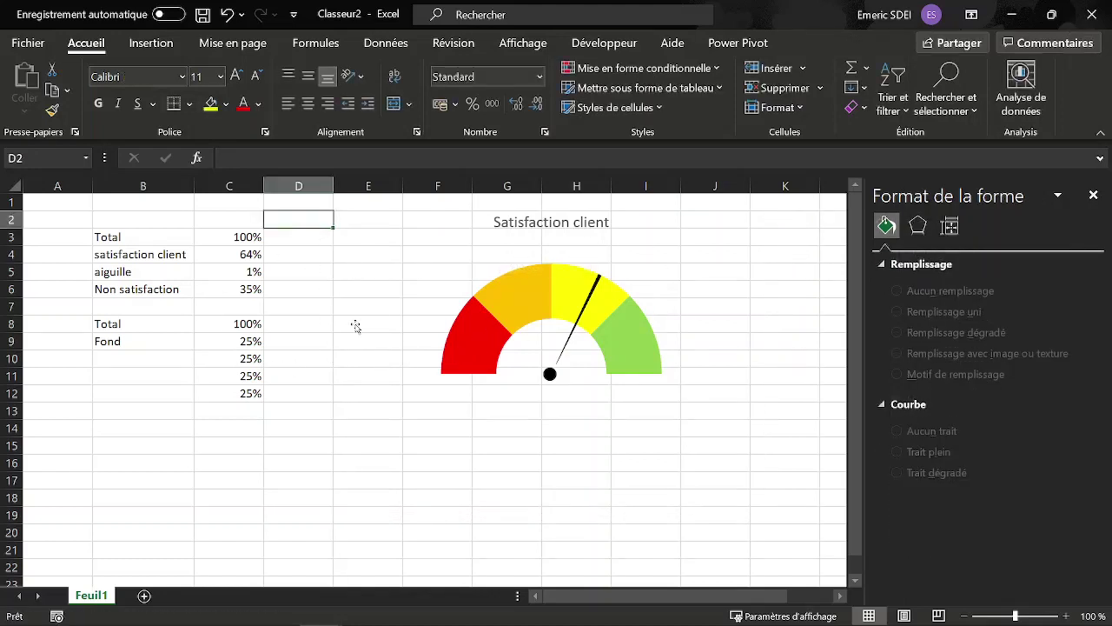
# Step: Draw a rounded rectangle about 9.53 cm high and 9.05 cm wide over the gauge and send it to the back
pyautogui.click(169, 45)
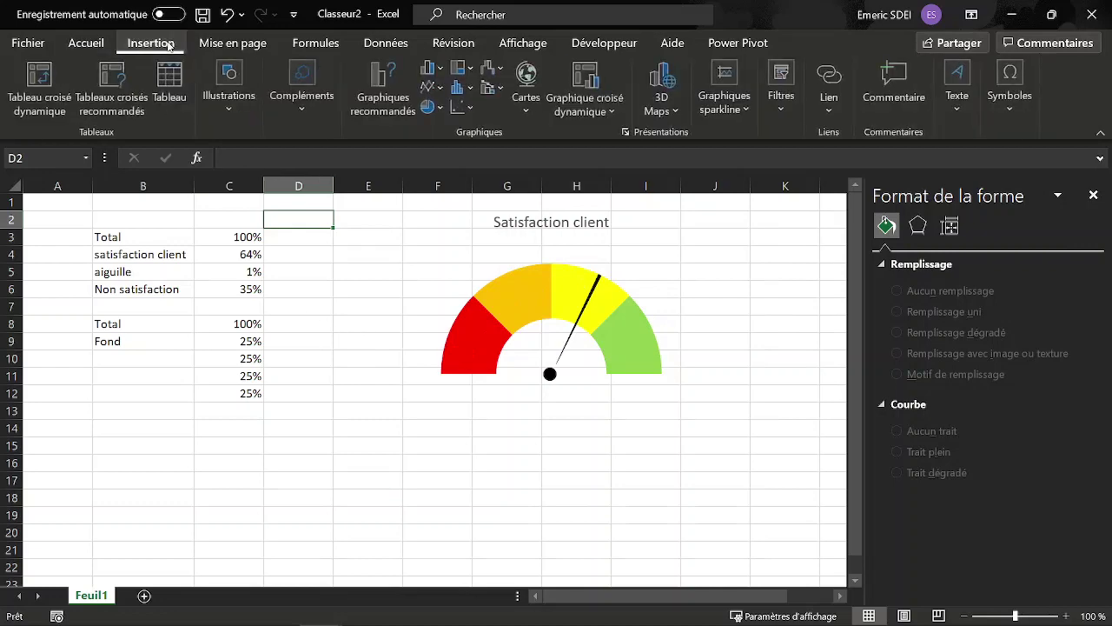
pyautogui.click(231, 91)
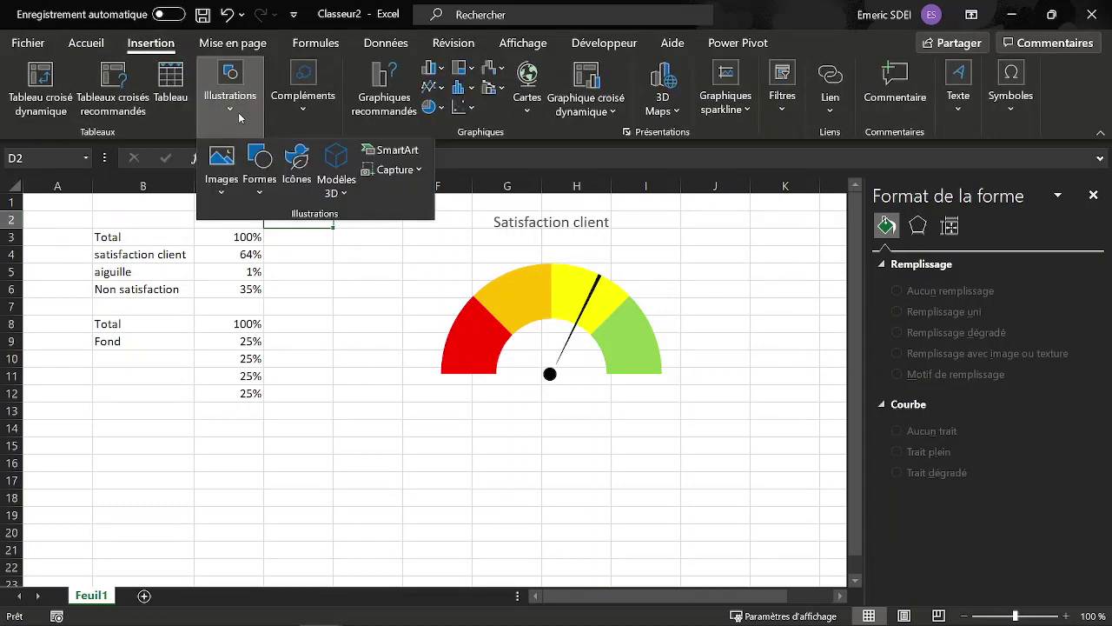
pyautogui.click(248, 193)
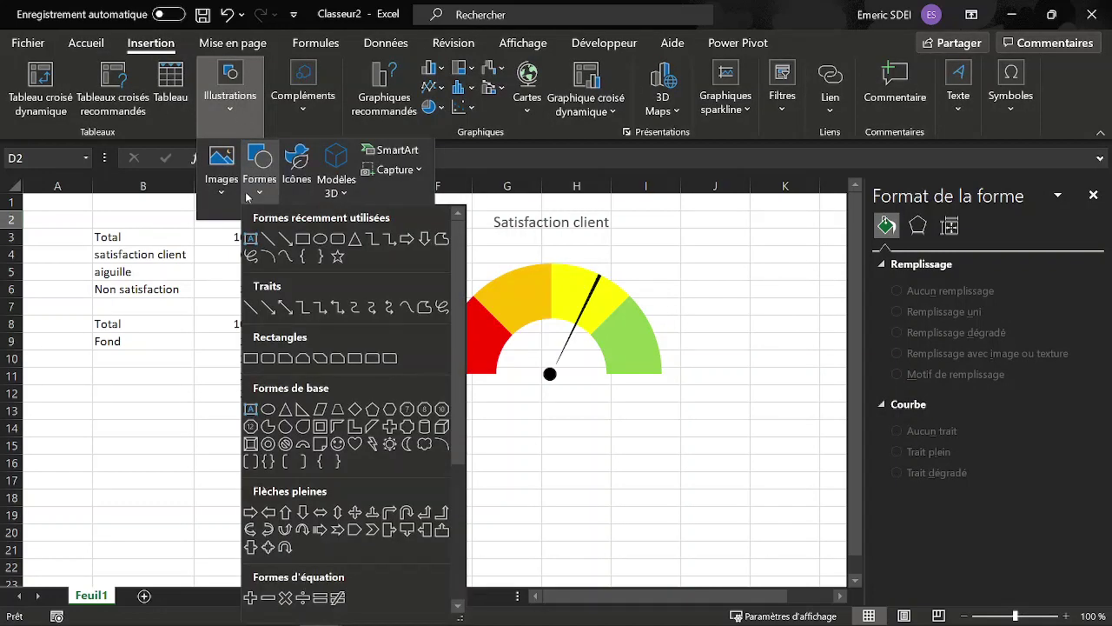
pyautogui.click(338, 239)
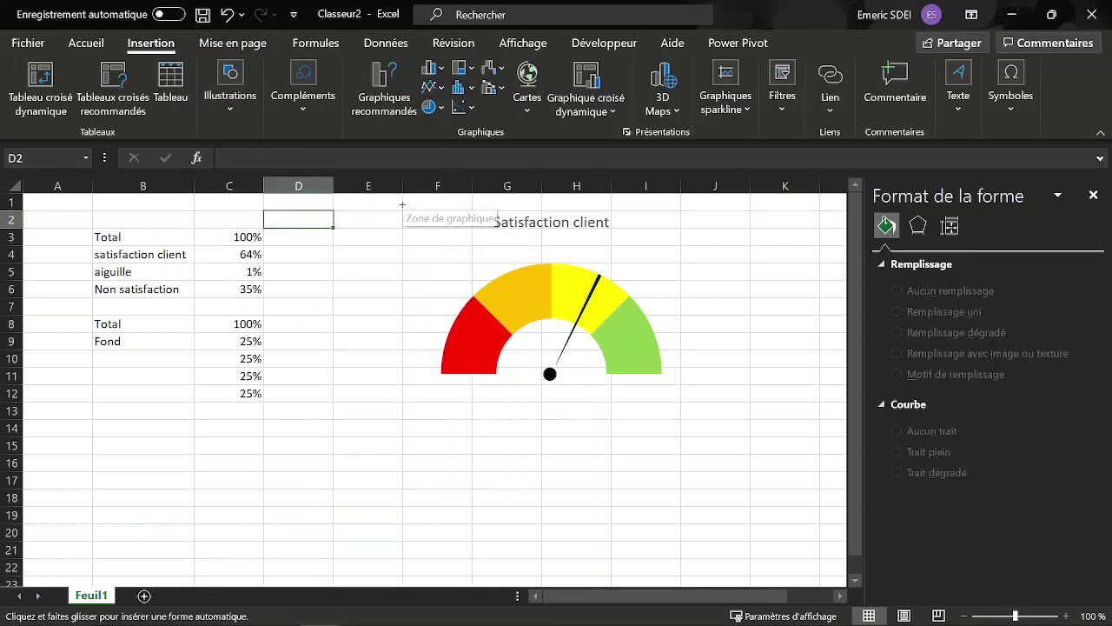
pyautogui.moveTo(403, 205); pyautogui.dragTo(701, 517)
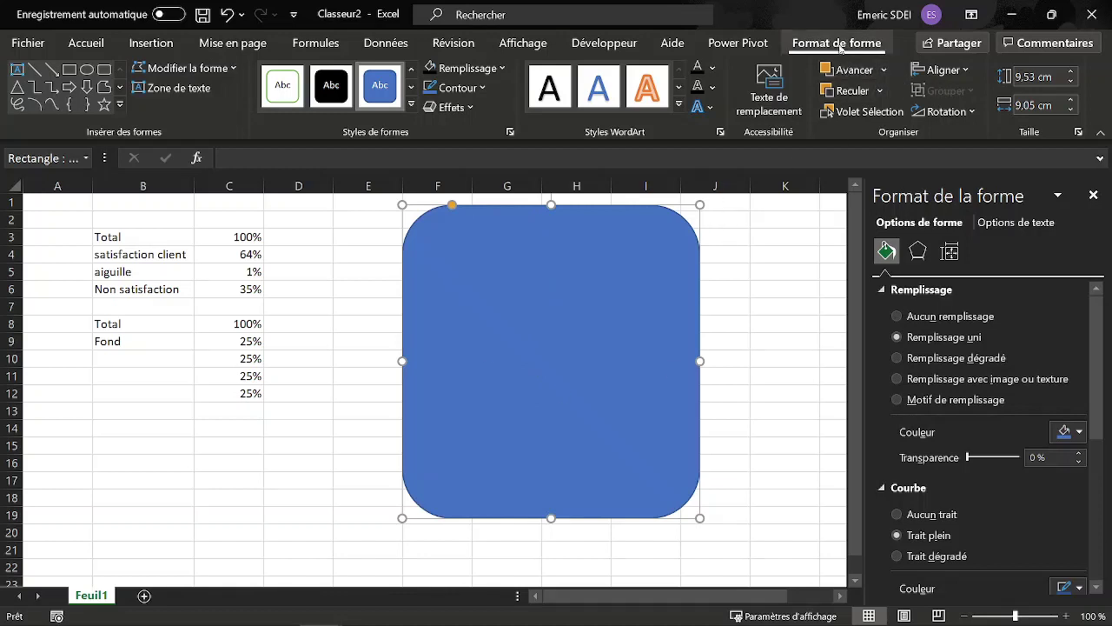
pyautogui.click(885, 94)
pyautogui.click(885, 137)
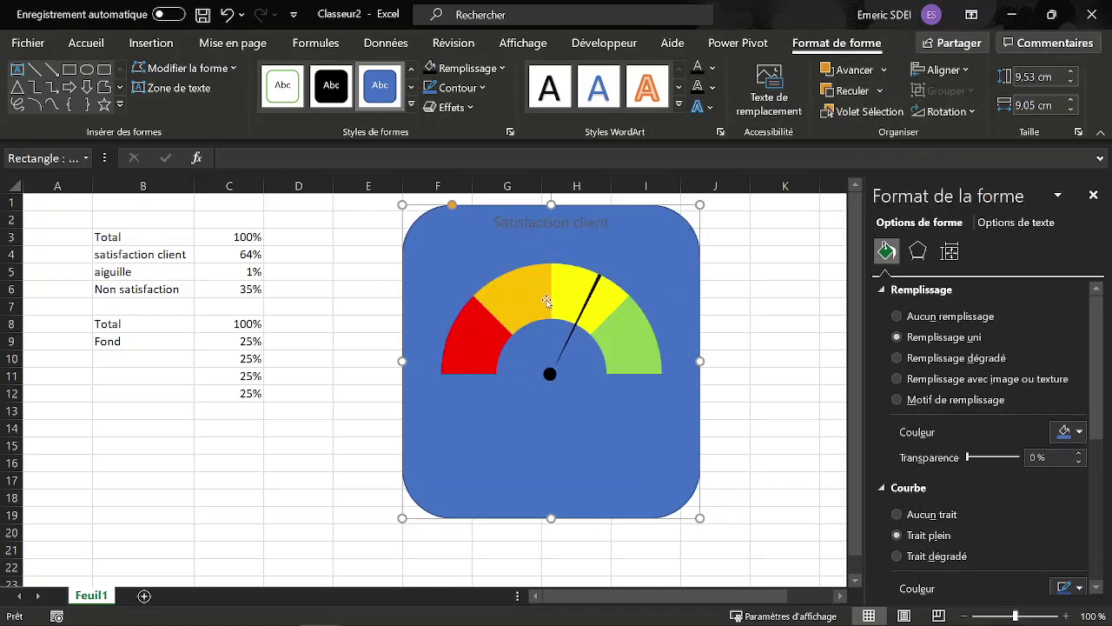
# Step: Set the font color of the chart title "Satisfaction client" to white
pyautogui.click(524, 223)
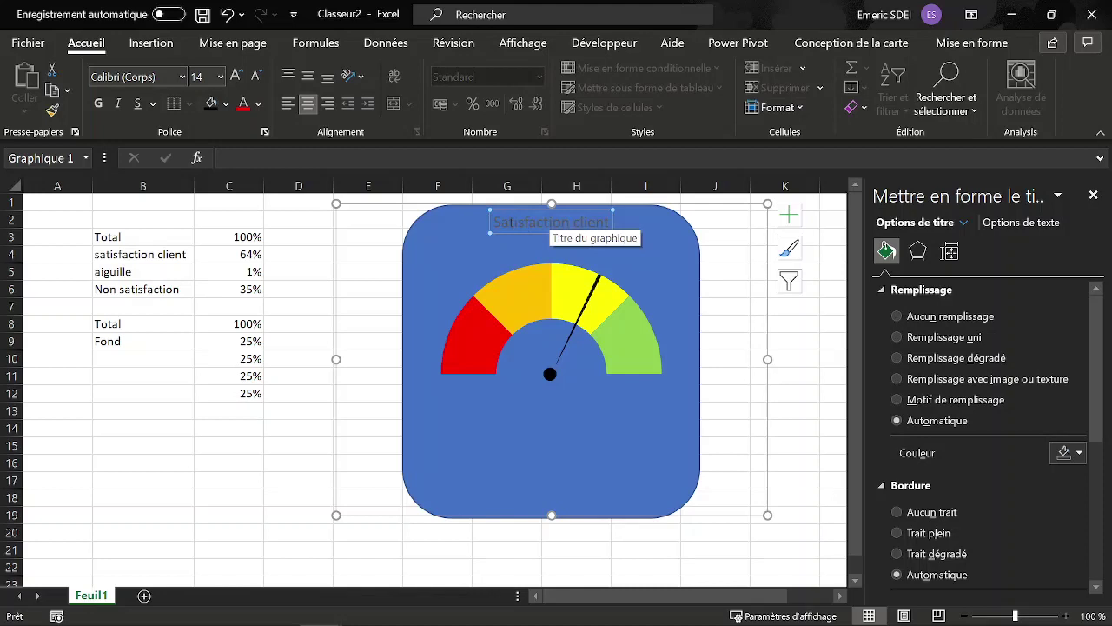
pyautogui.doubleClick(511, 225)
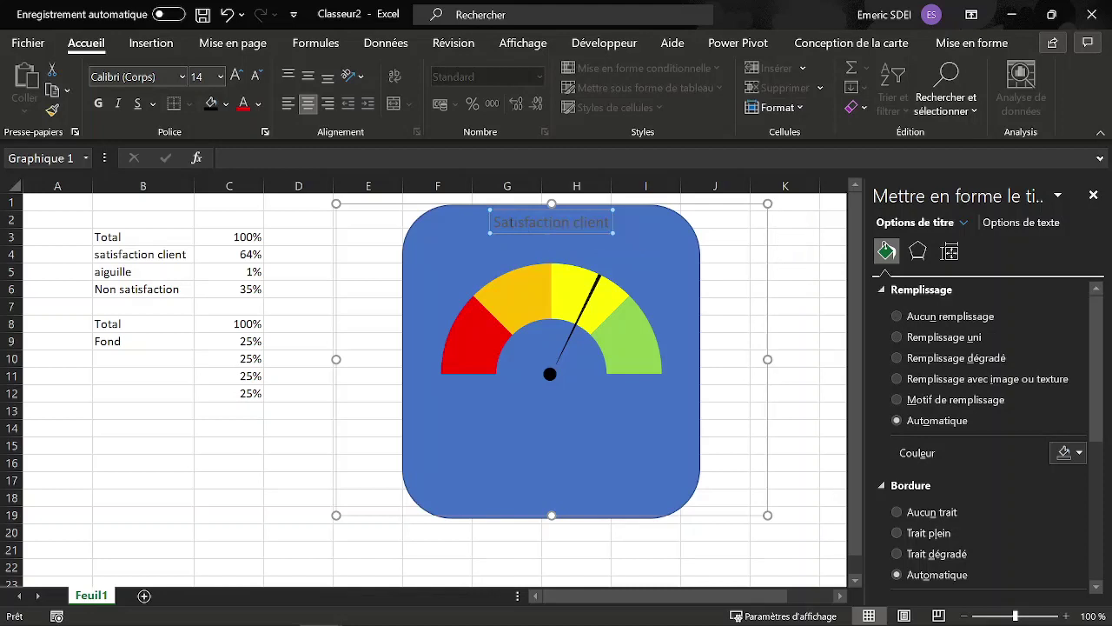
pyautogui.tripleClick(511, 226)
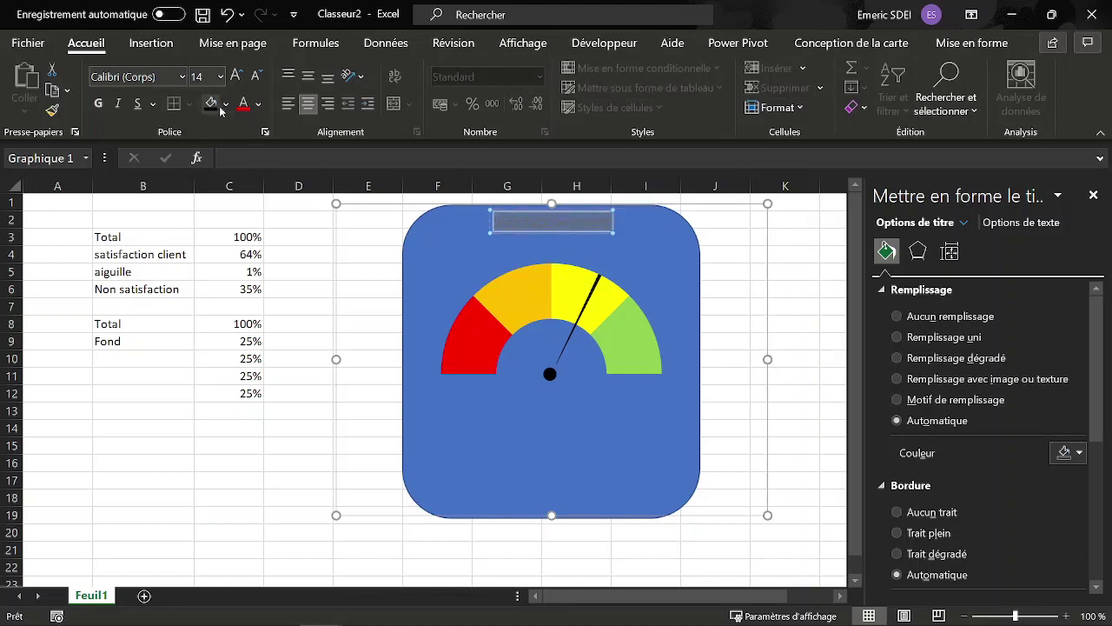
pyautogui.click(259, 104)
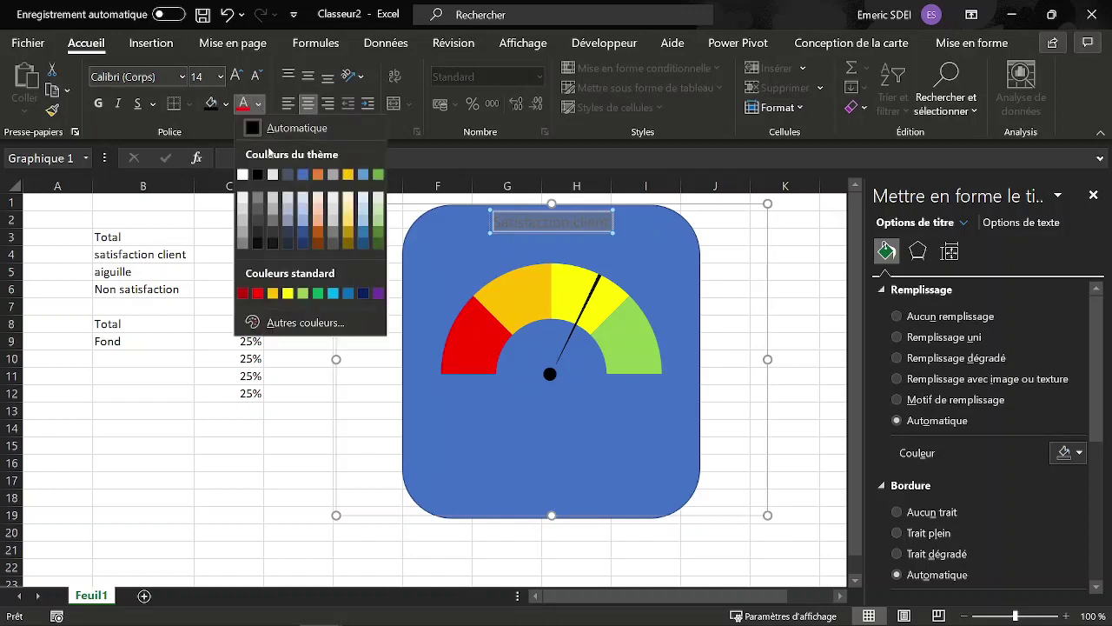
pyautogui.click(243, 174)
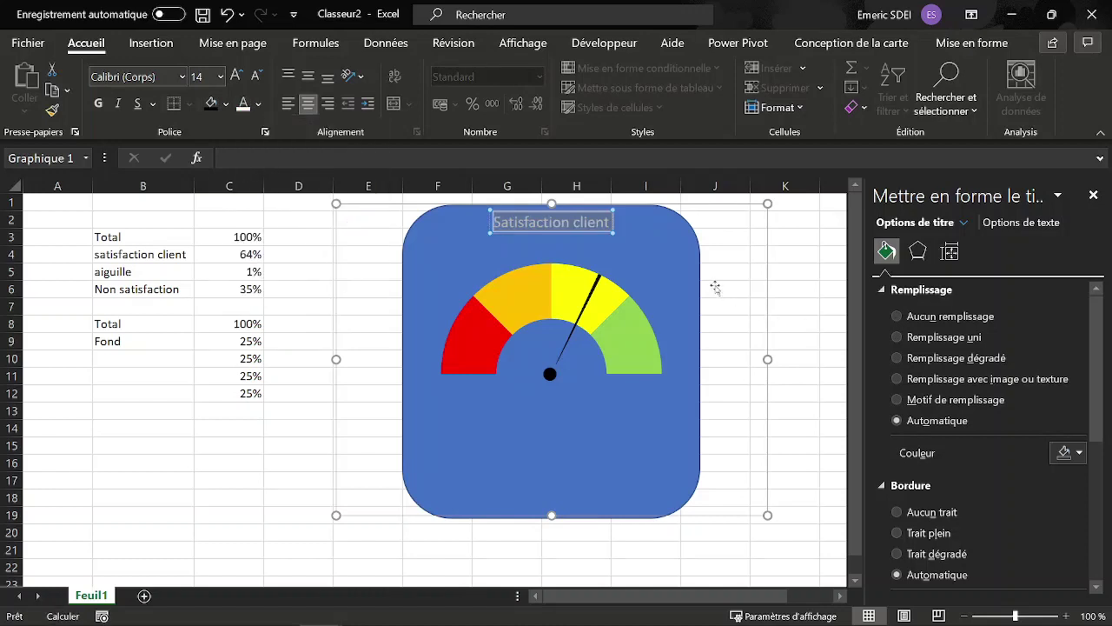
# Step: Increase the font size of the chart title "Satisfaction client" to 20
pyautogui.click(237, 77)
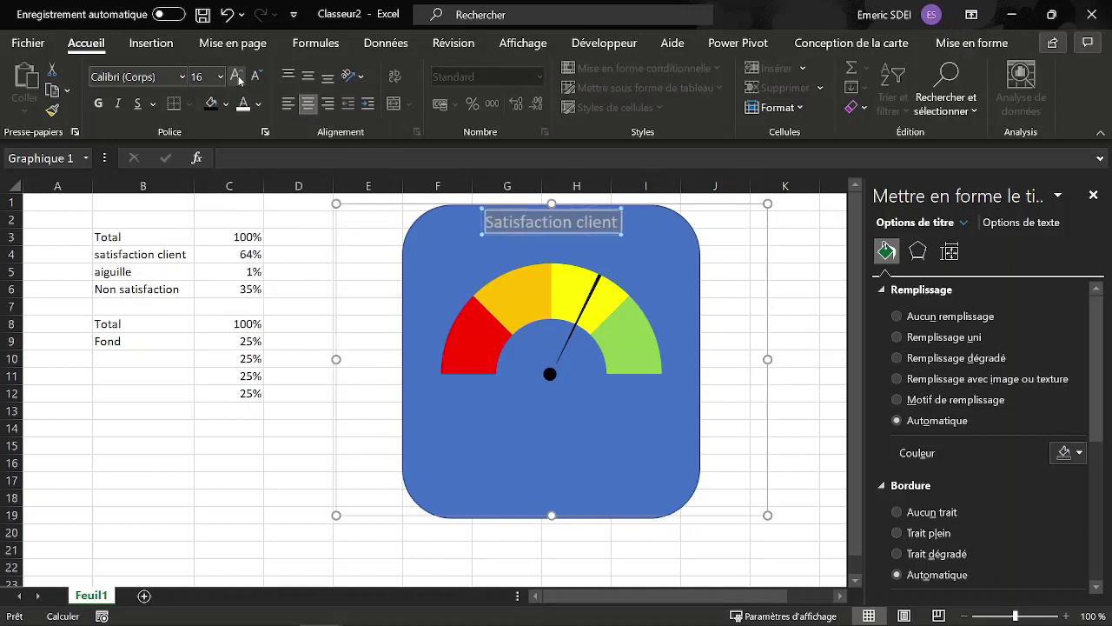
pyautogui.click(237, 77)
pyautogui.click(237, 76)
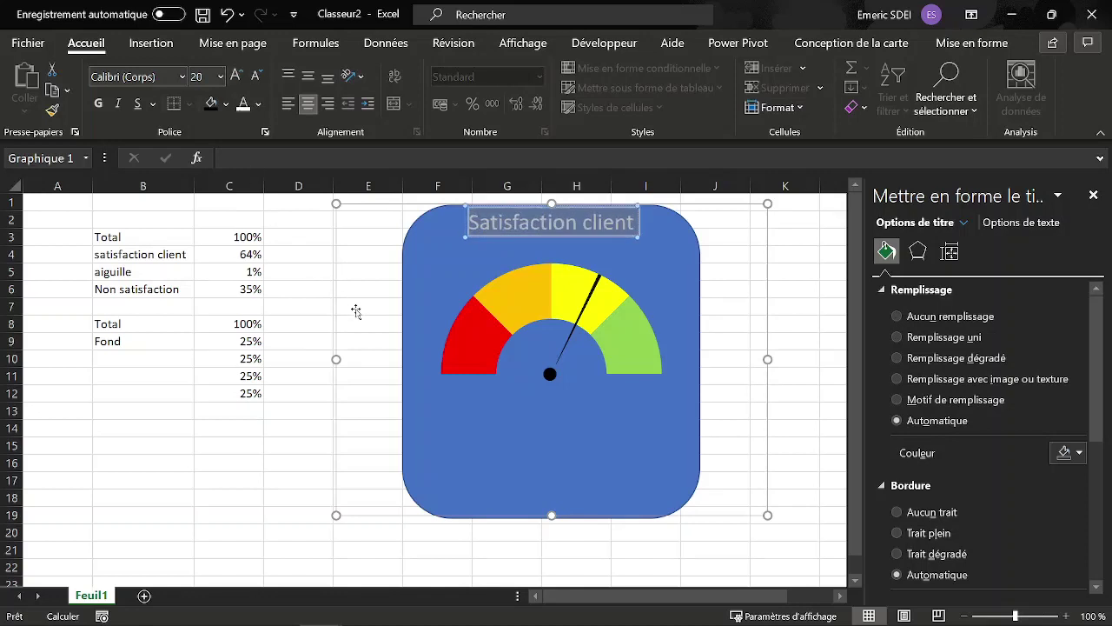
pyautogui.click(320, 221)
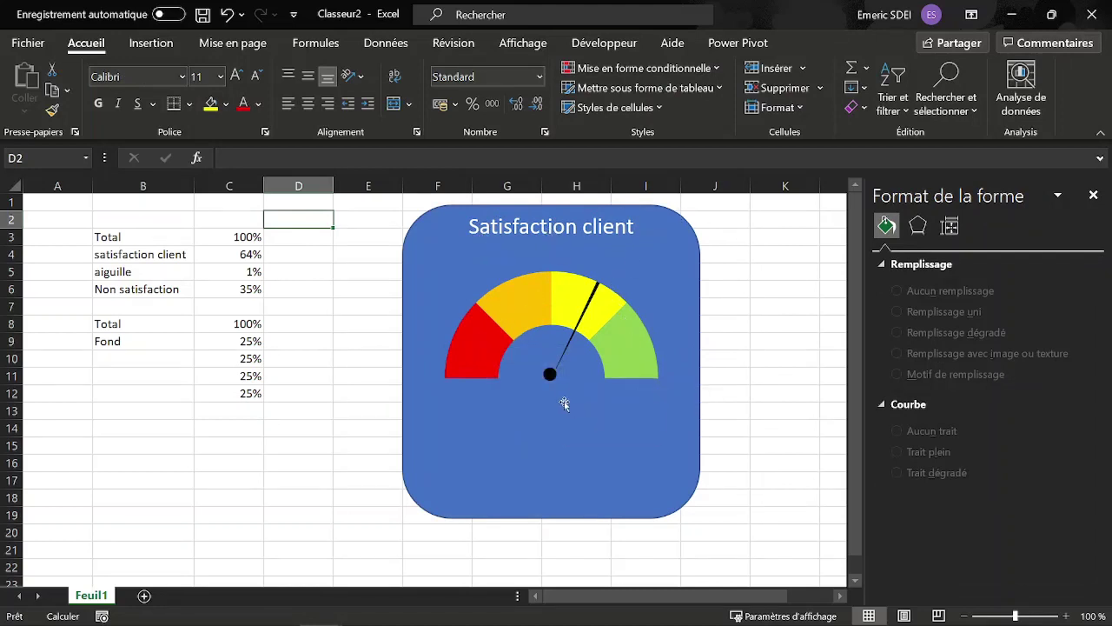
# Step: Nudge the black pivot circle slightly sideways so it sits centred at the base of the needle
pyautogui.click(554, 375)
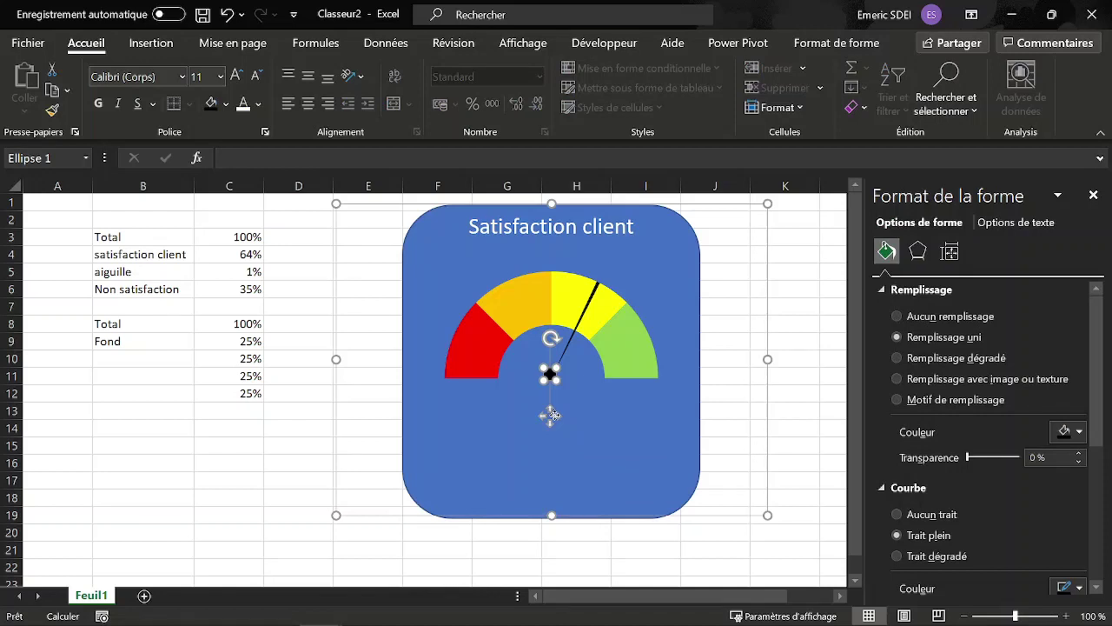
pyautogui.moveTo(554, 415); pyautogui.dragTo(555, 414)
pyautogui.click(556, 416)
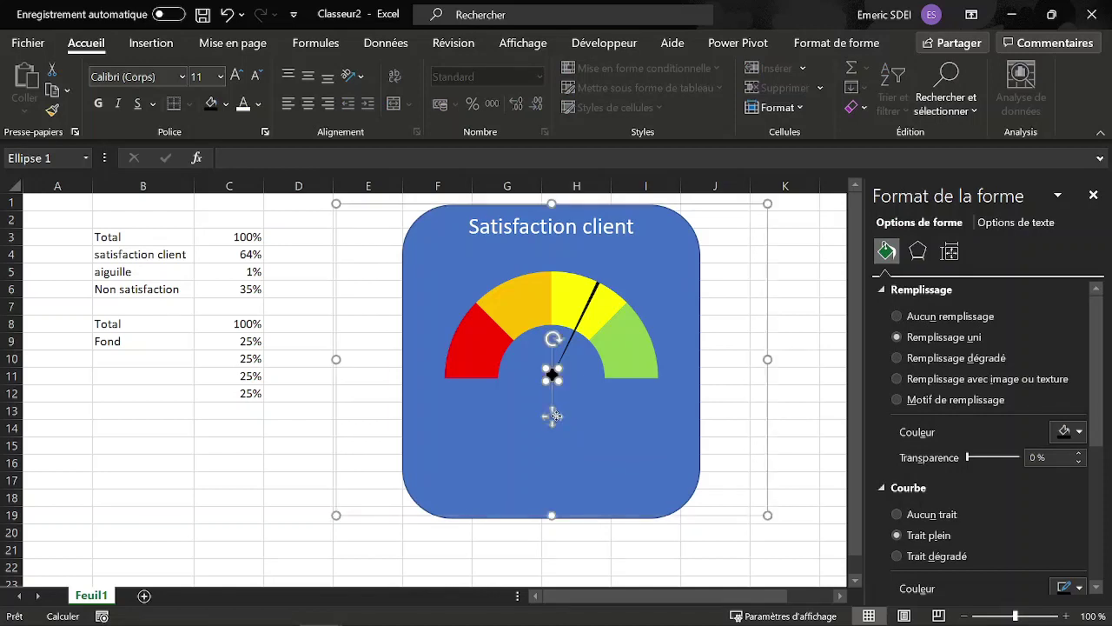
pyautogui.click(737, 411)
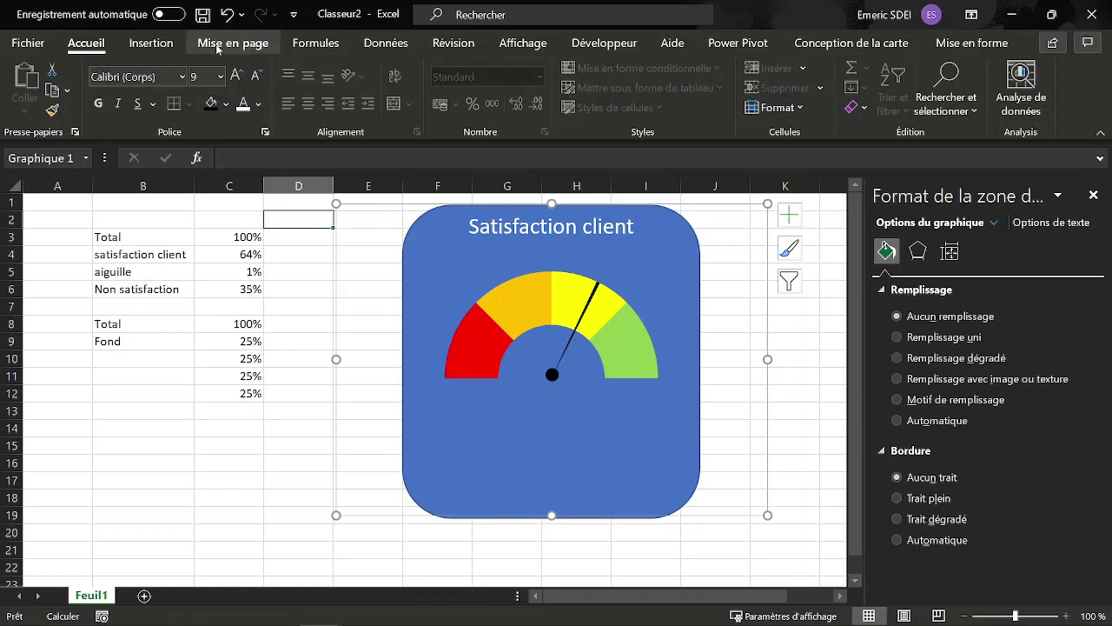
pyautogui.click(150, 43)
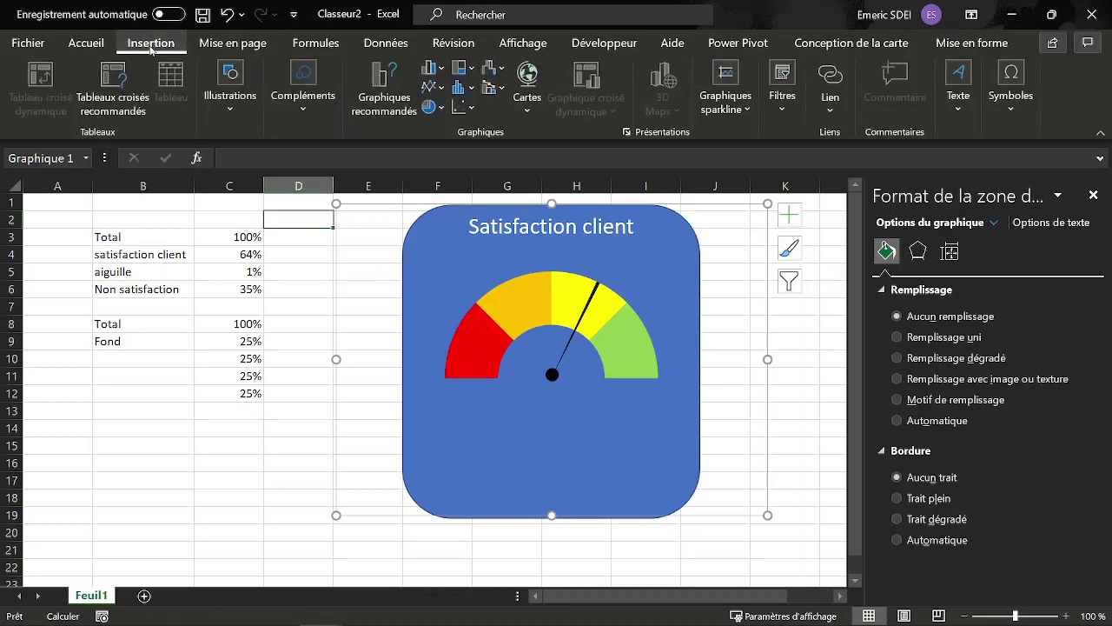
pyautogui.click(229, 91)
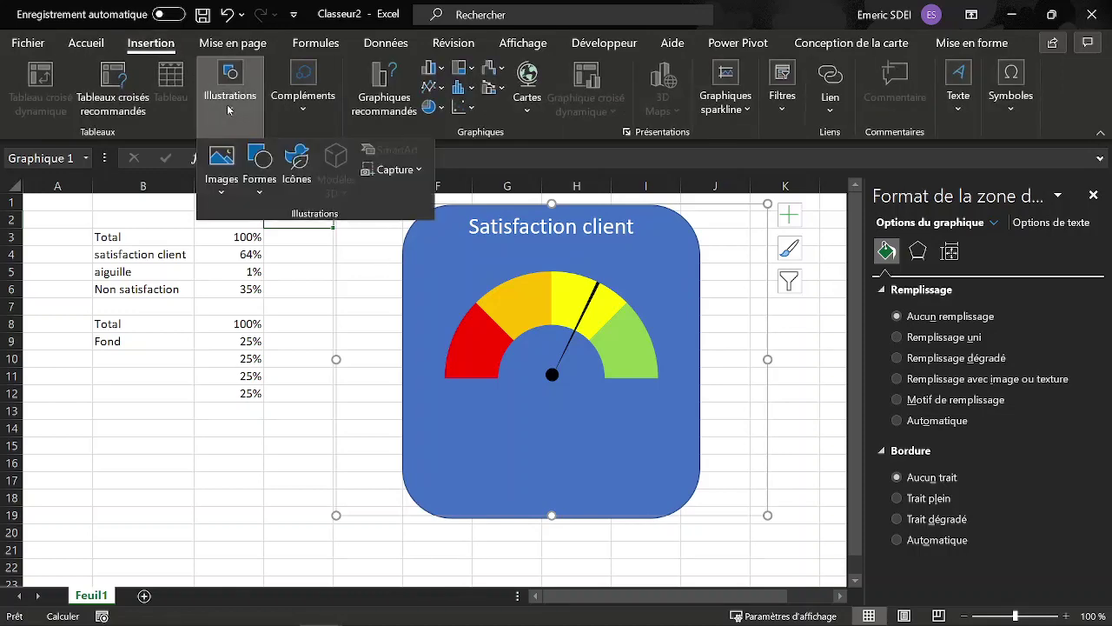
pyautogui.click(261, 192)
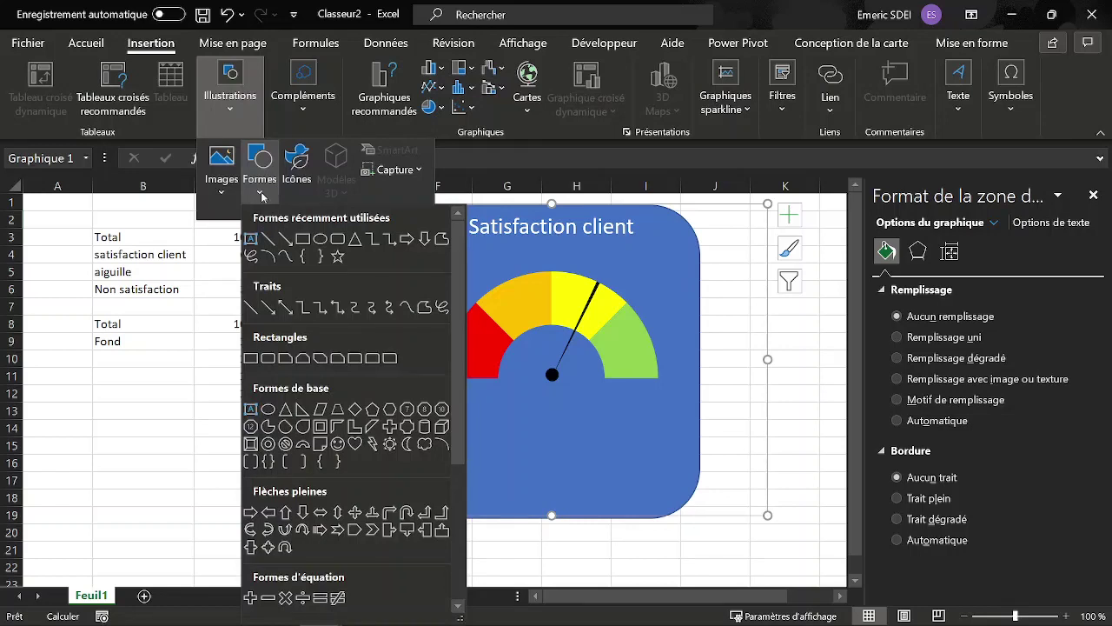
pyautogui.click(250, 239)
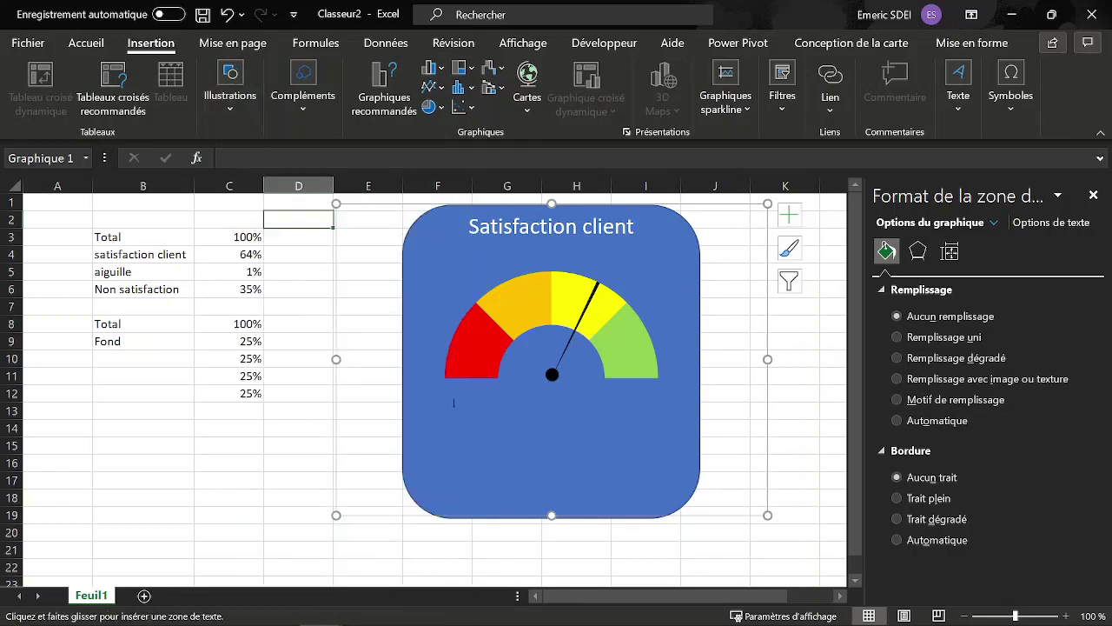
pyautogui.moveTo(446, 385); pyautogui.dragTo(656, 459)
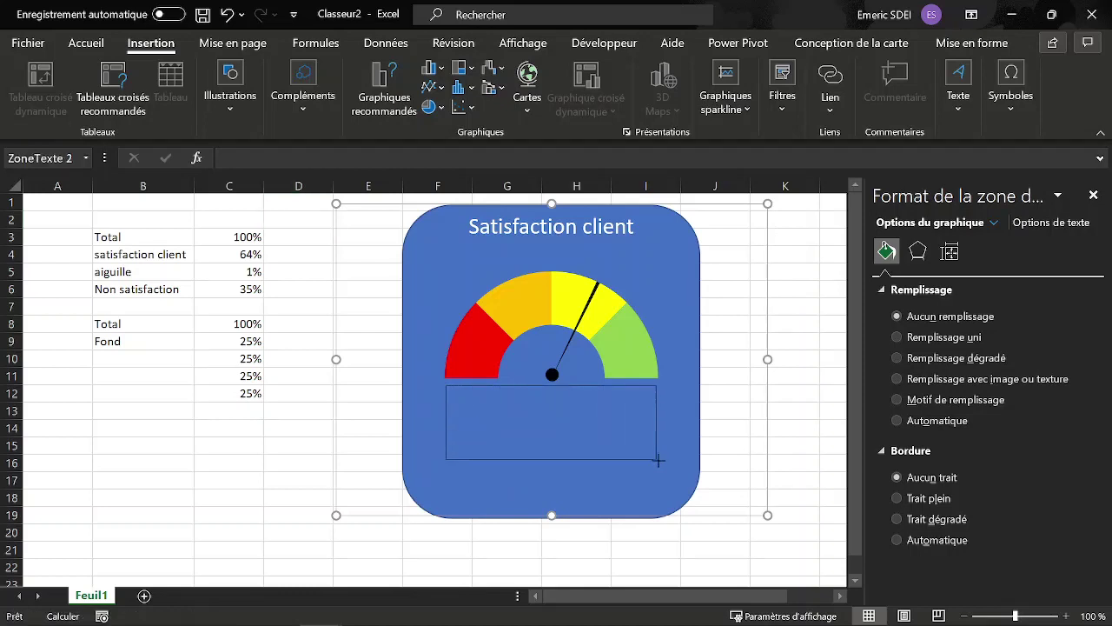
pyautogui.click(562, 415)
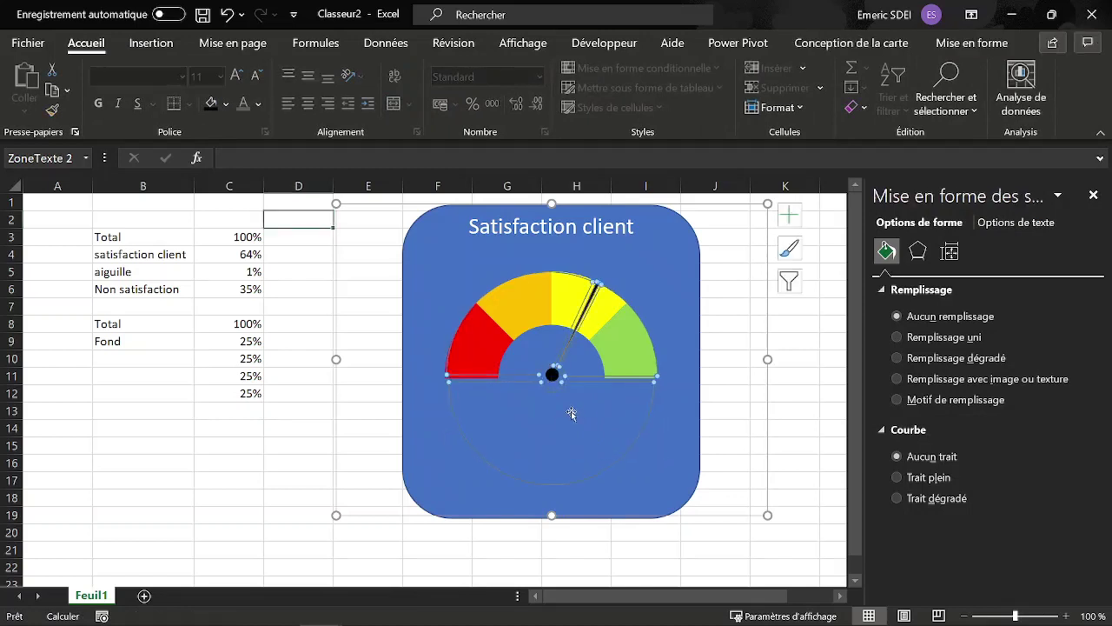
pyautogui.click(650, 435)
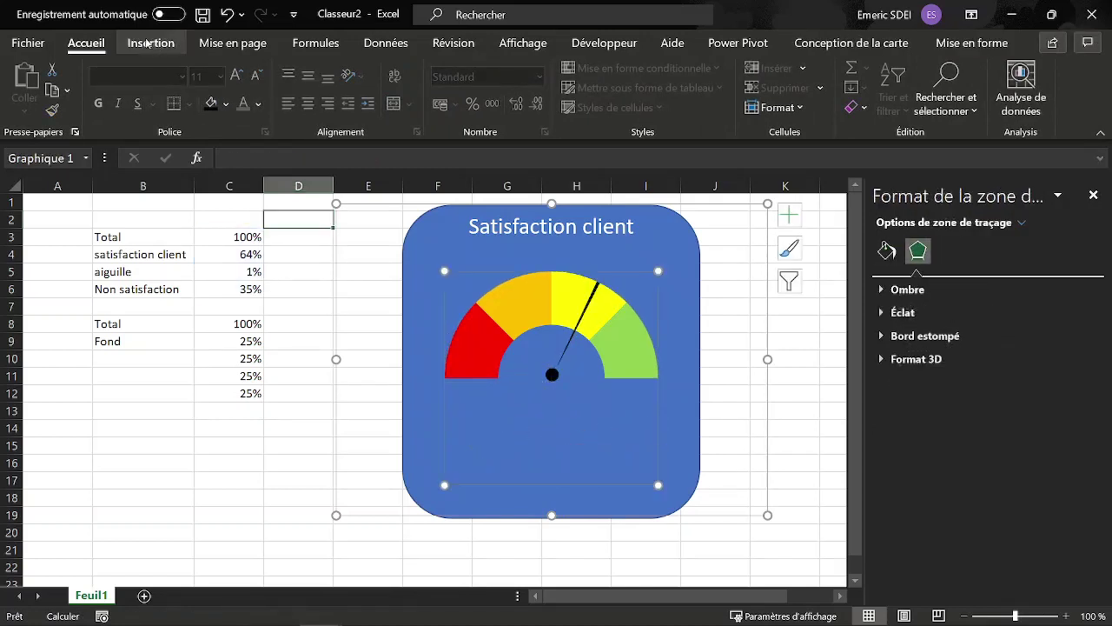
pyautogui.click(436, 222)
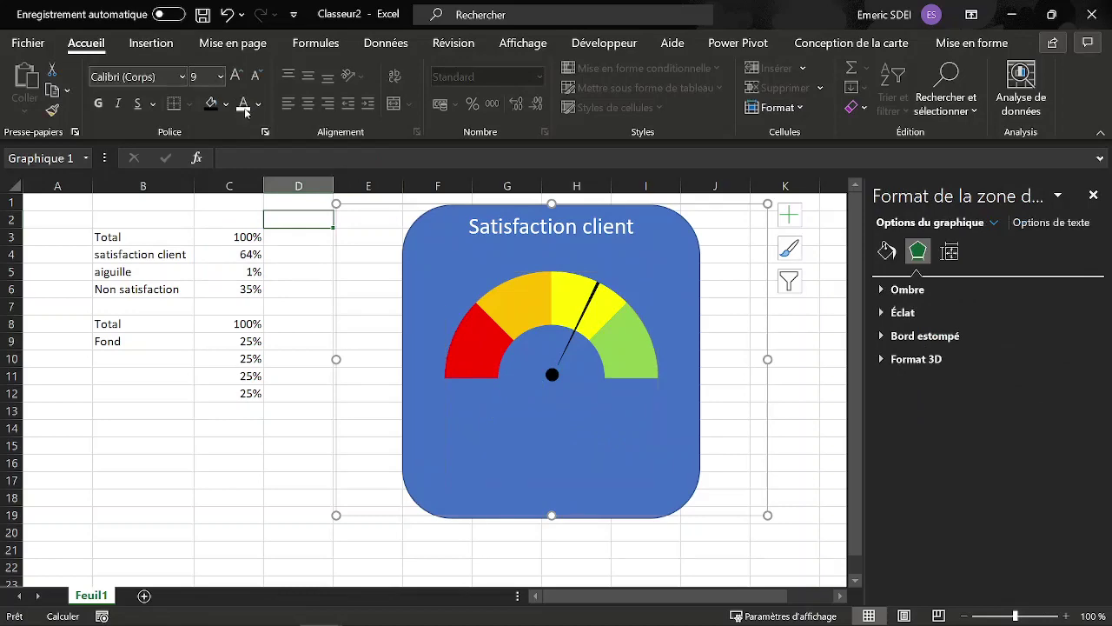
# Step: Draw a text box inside the chart, spanning the gauge's width just below it, and link it to cell C4 with =Feuil1!$C$4
pyautogui.click(145, 48)
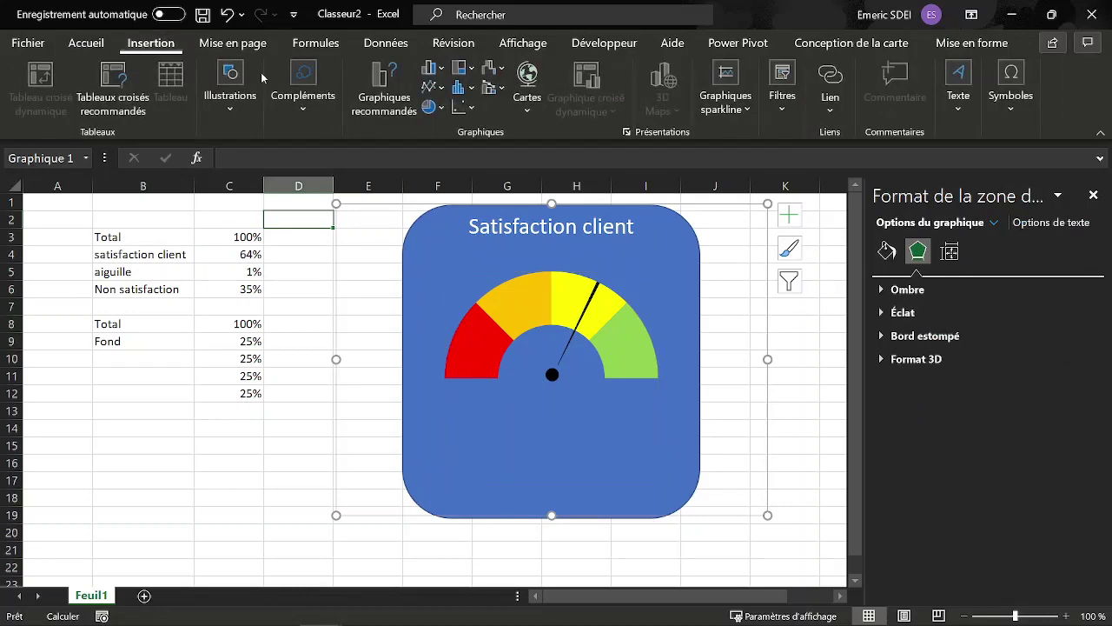
pyautogui.click(228, 108)
pyautogui.click(259, 181)
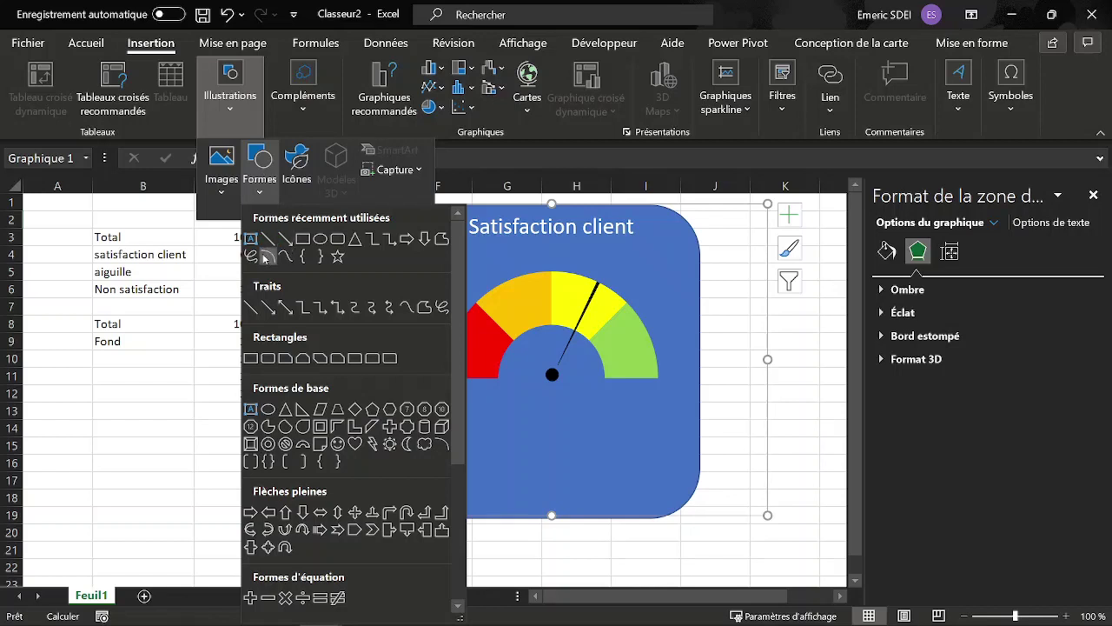
pyautogui.click(253, 248)
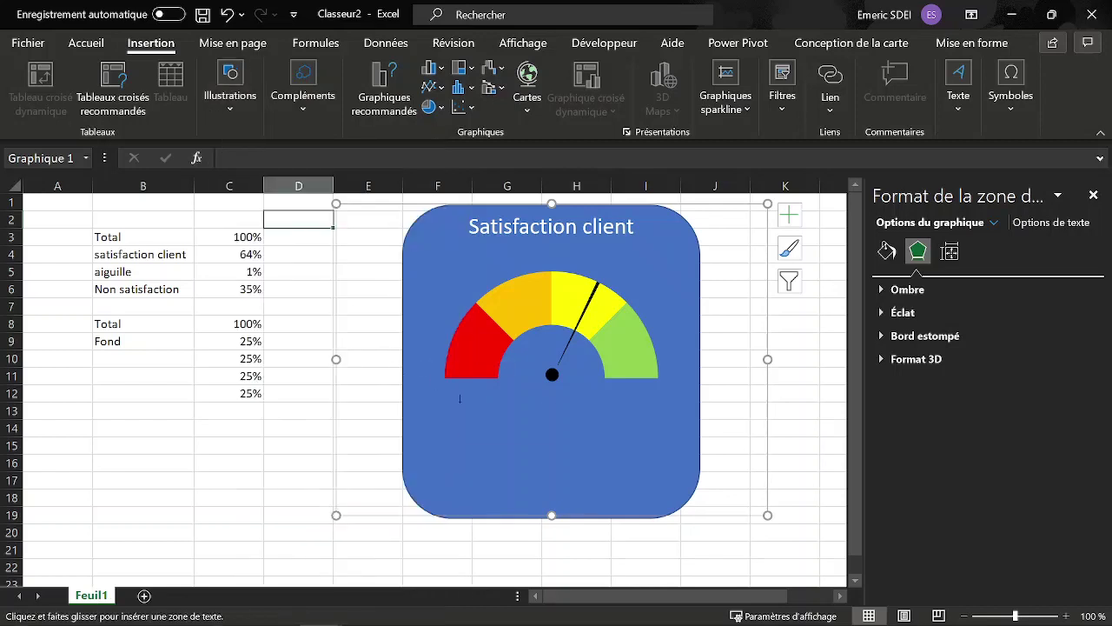
pyautogui.moveTo(450, 394); pyautogui.dragTo(658, 471)
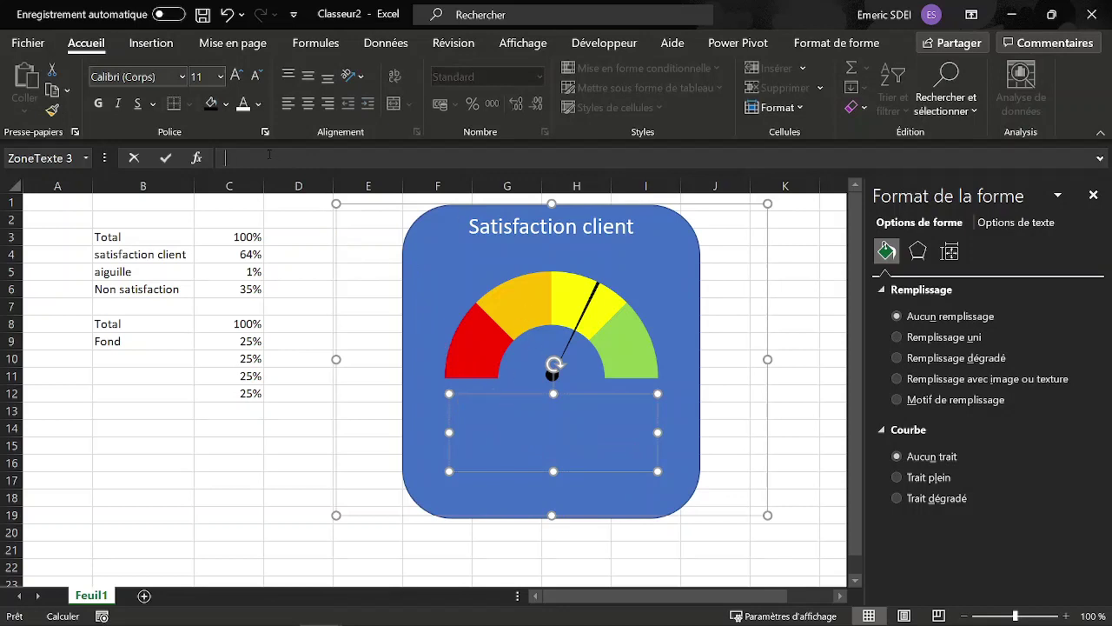
pyautogui.click(269, 154)
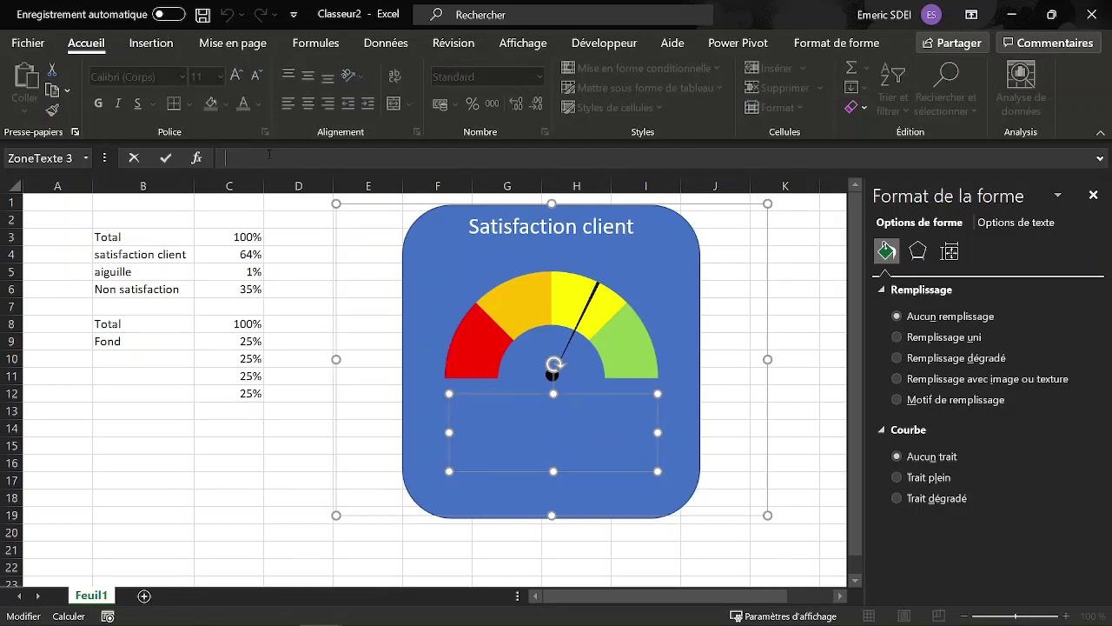
pyautogui.write('=')
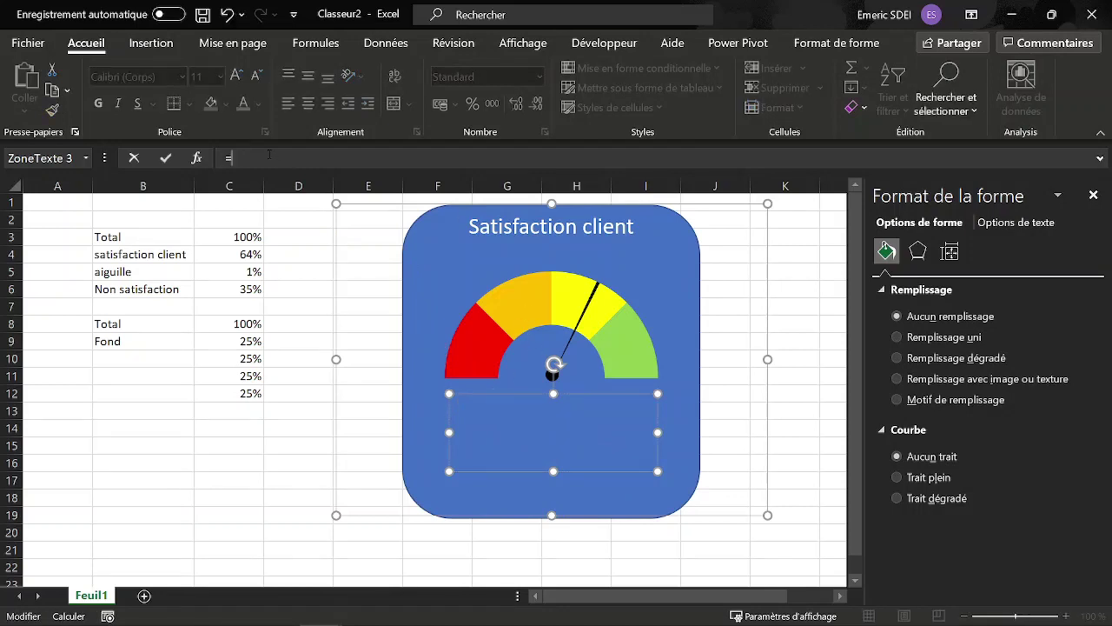
pyautogui.click(245, 254)
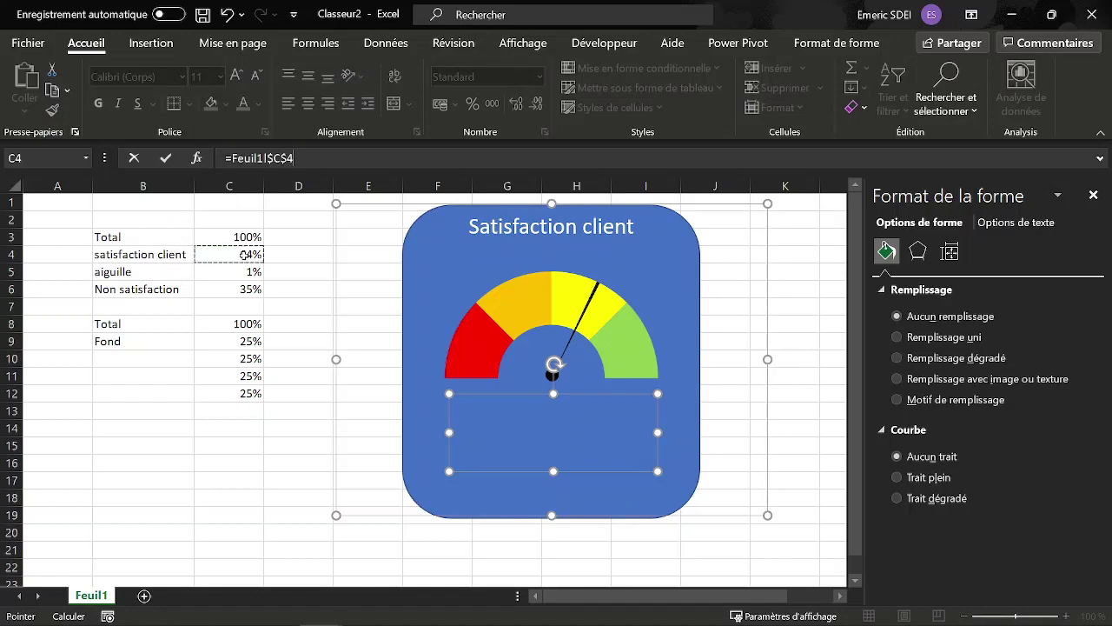
pyautogui.press('Return')
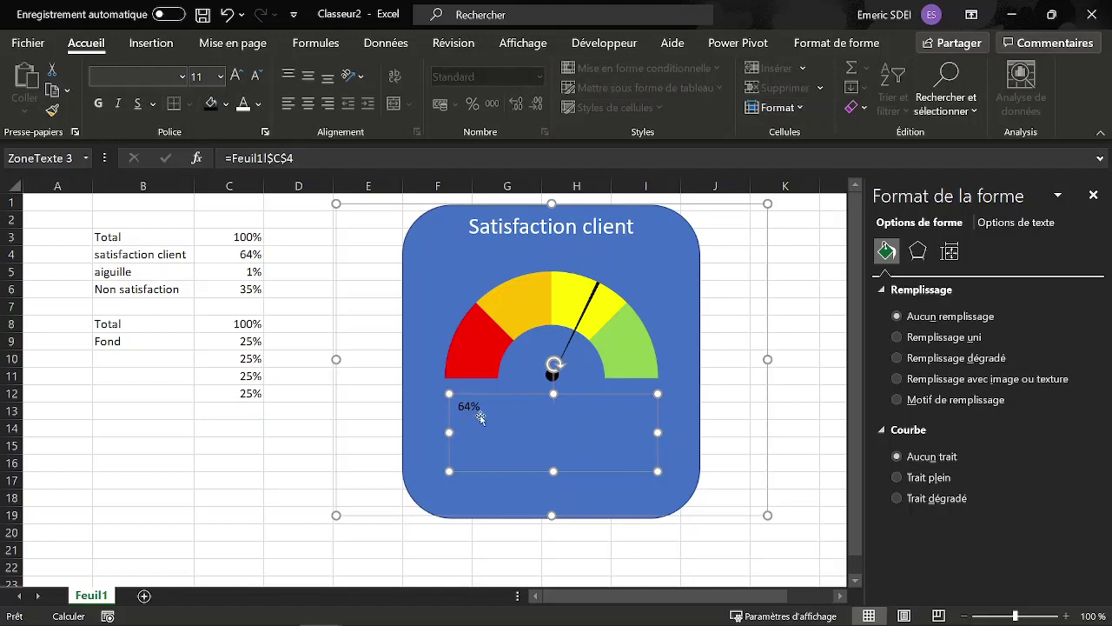
# Step: Center the linked percentage horizontally and vertically, format it in white, bold, size 44, and lower the text box's upper edge slightly
pyautogui.click(309, 104)
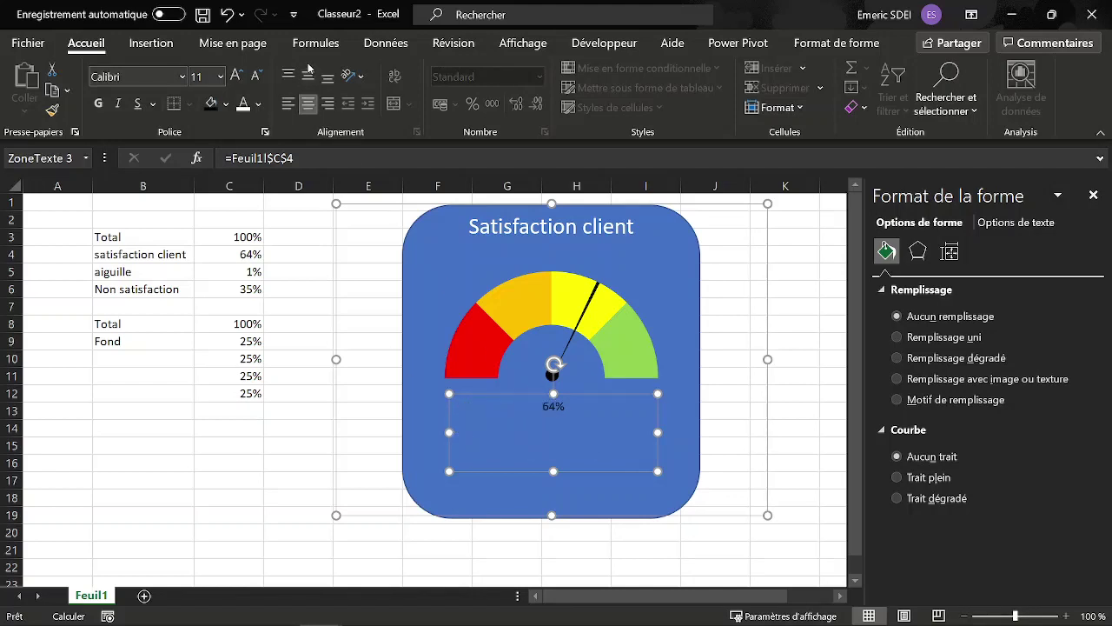
pyautogui.click(308, 76)
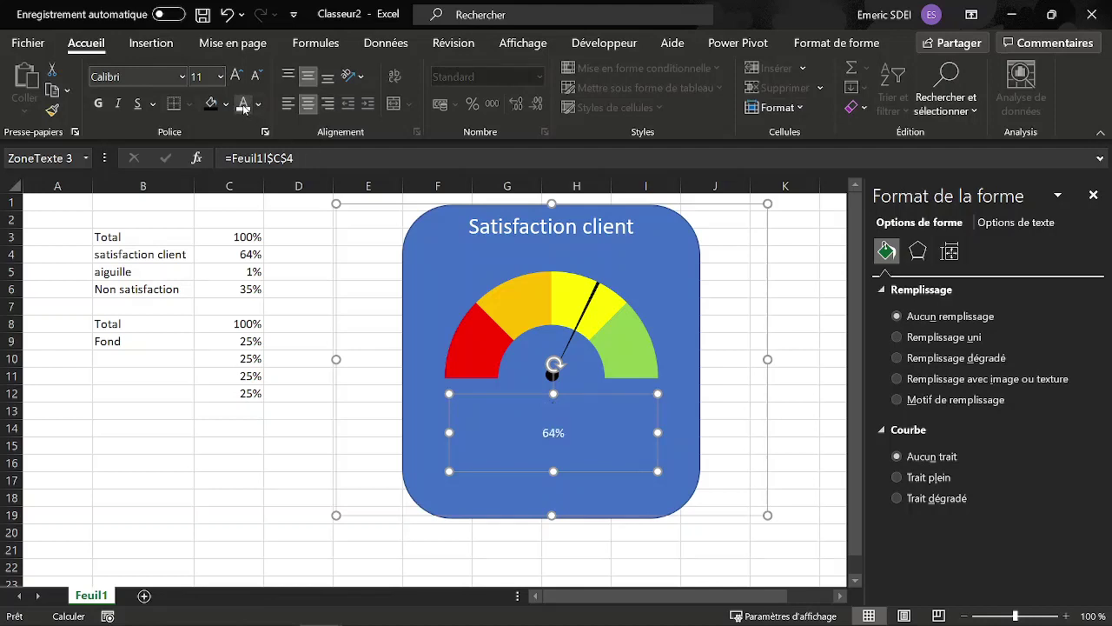
pyautogui.click(222, 76)
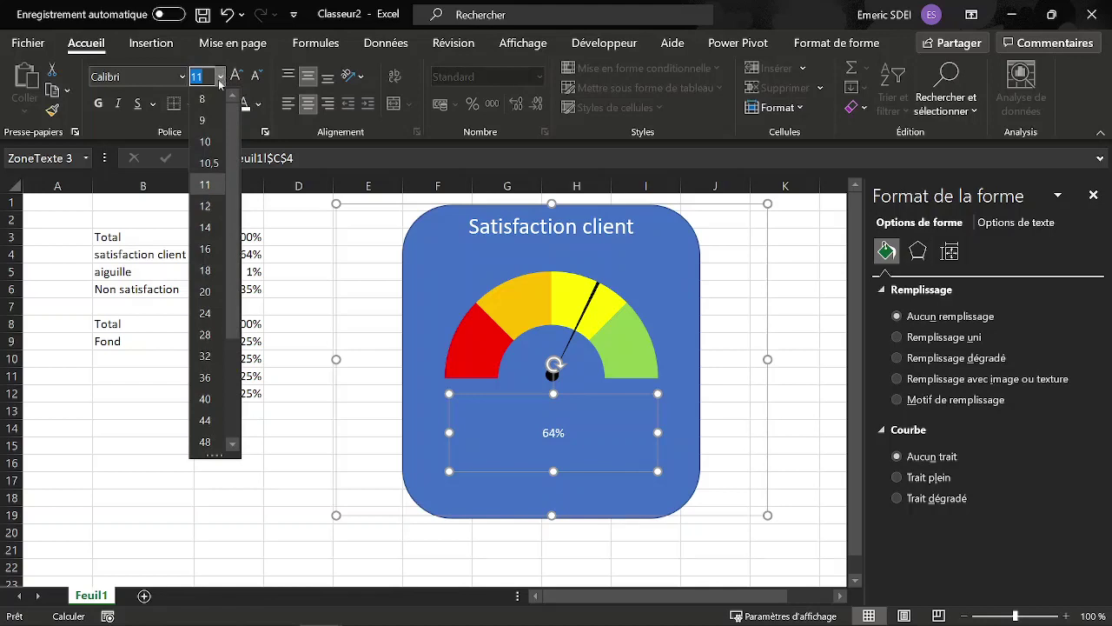
pyautogui.click(205, 421)
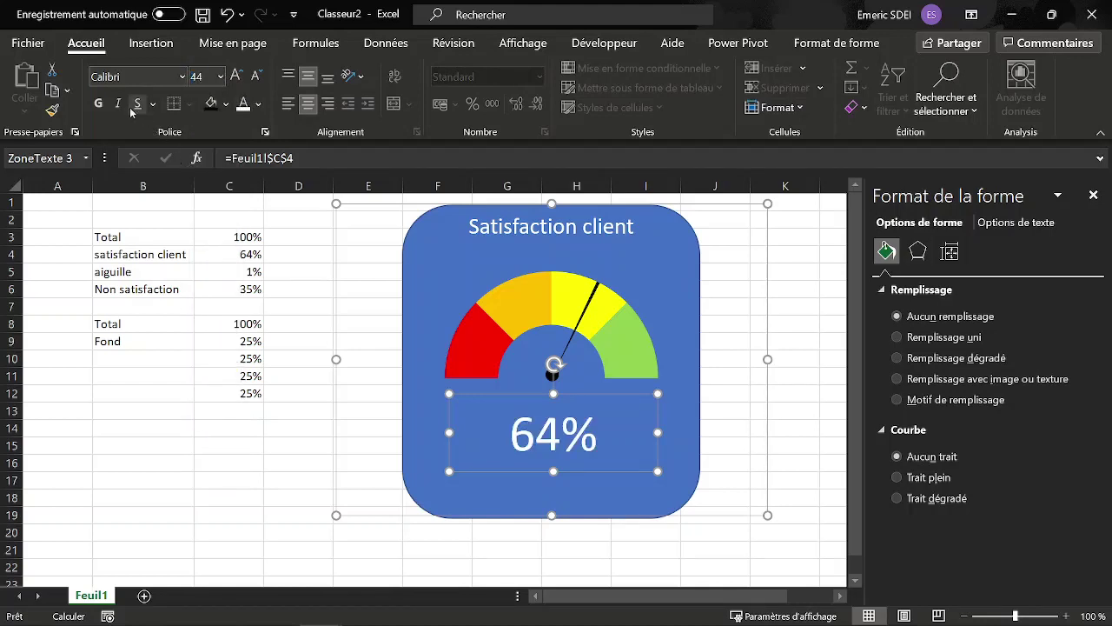
pyautogui.click(99, 103)
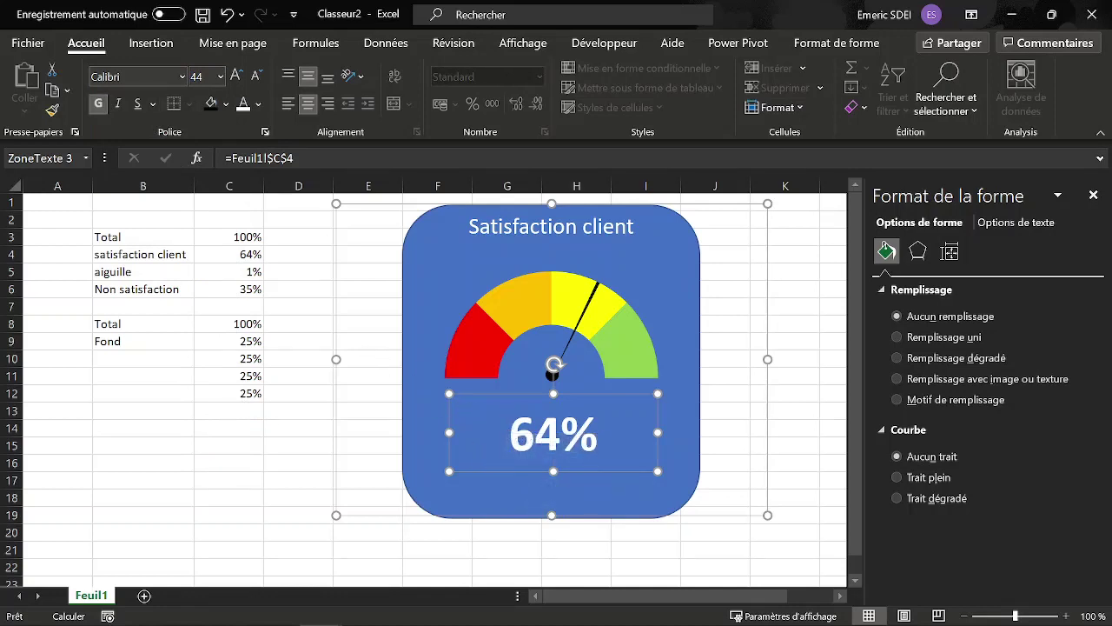
pyautogui.moveTo(554, 399); pyautogui.dragTo(557, 407)
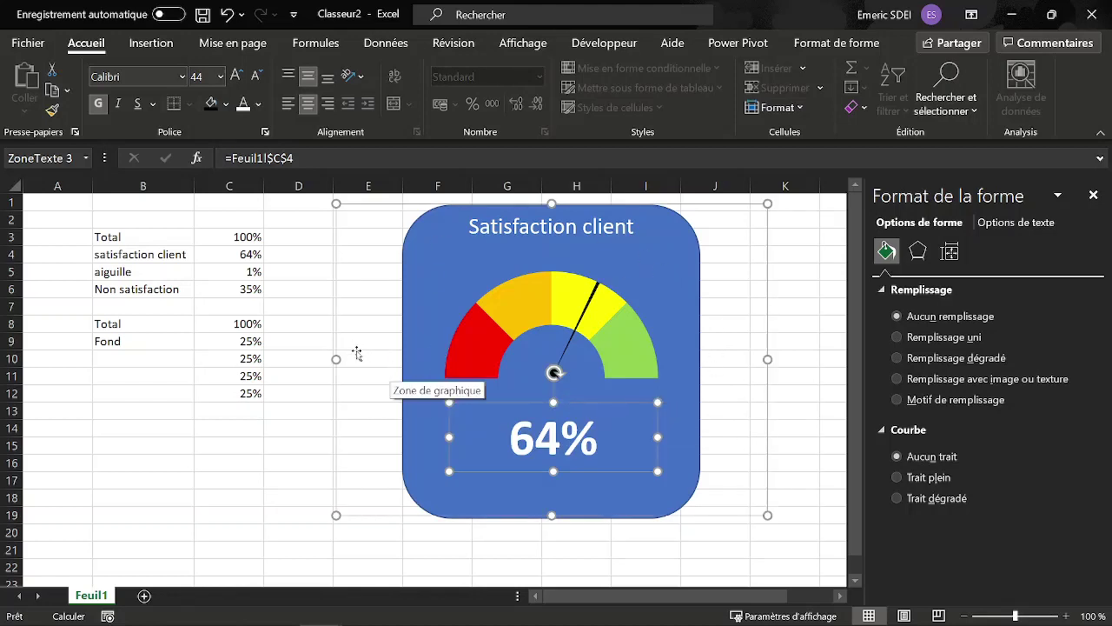
# Step: Try moving the chart on its own, away from the rounded rectangle behind it
pyautogui.click(374, 291)
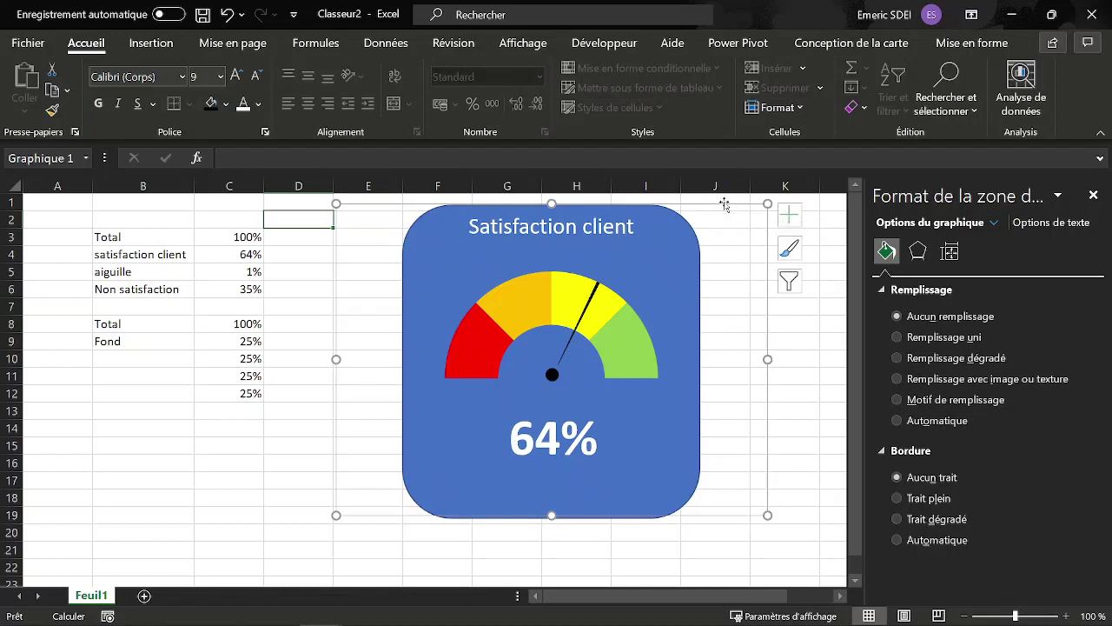
pyautogui.moveTo(726, 206); pyautogui.dragTo(786, 243)
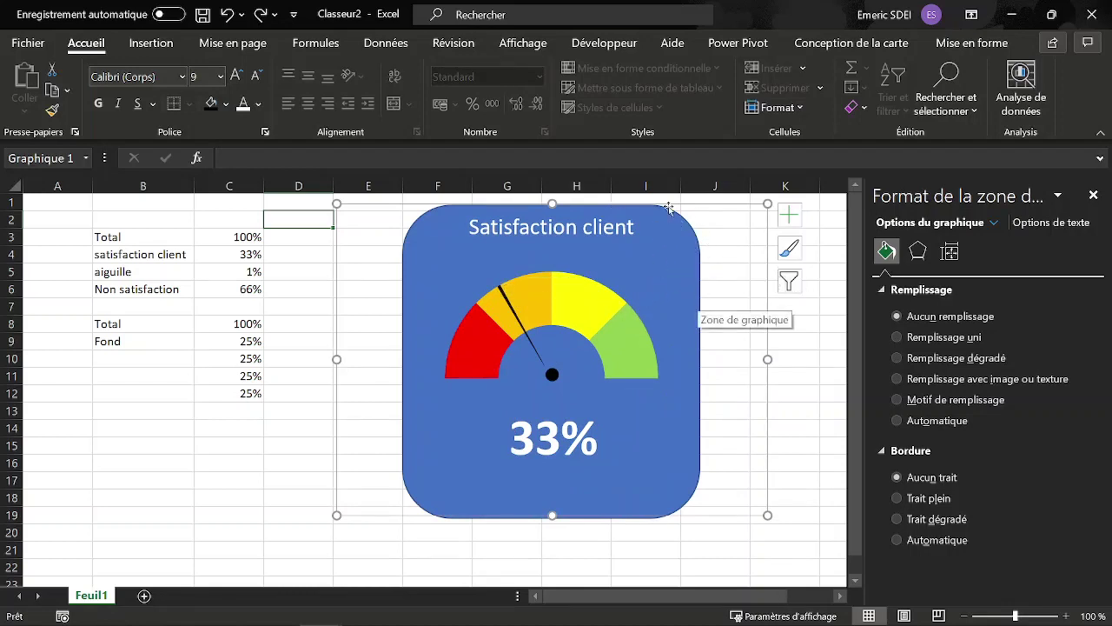
pyautogui.click(672, 240)
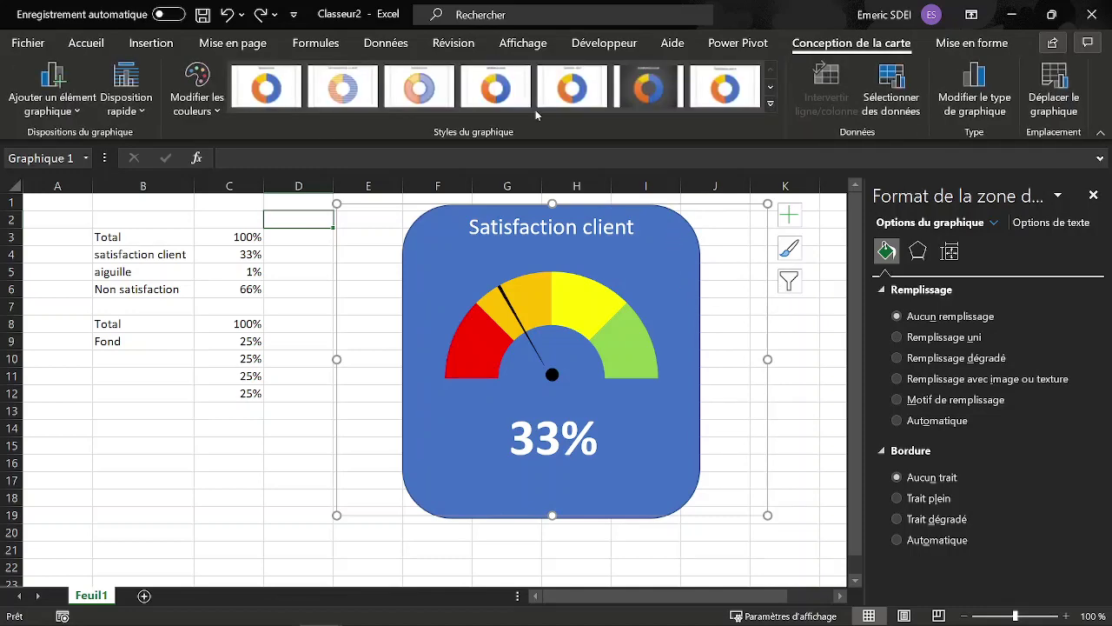
# Step: Select both the gauge chart and the rounded rectangle behind it in the object list and group them
pyautogui.click(98, 43)
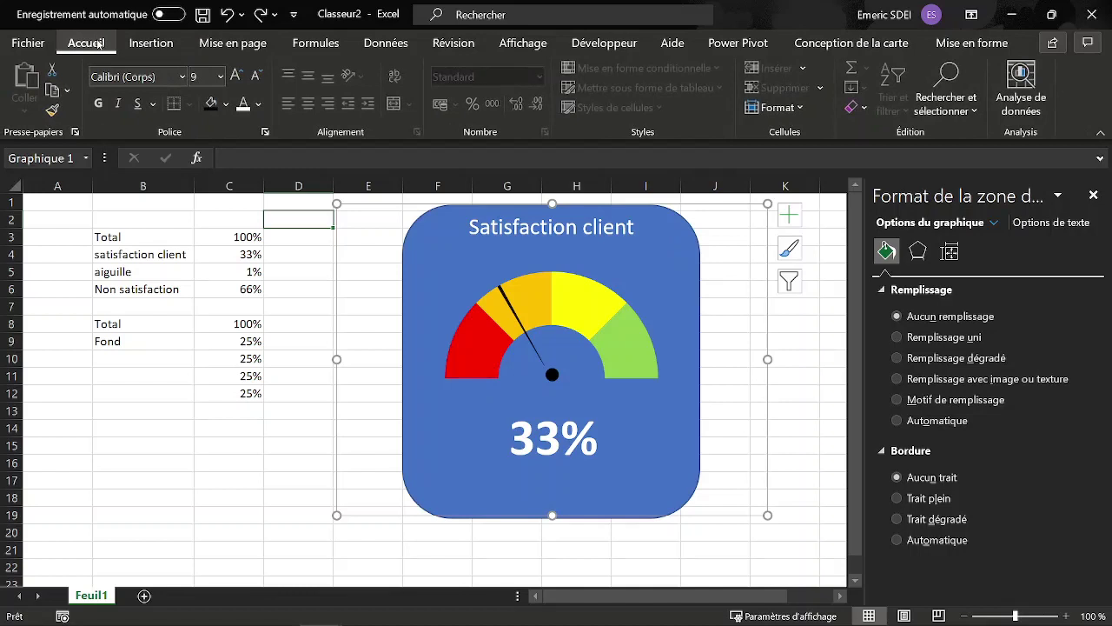
pyautogui.click(972, 113)
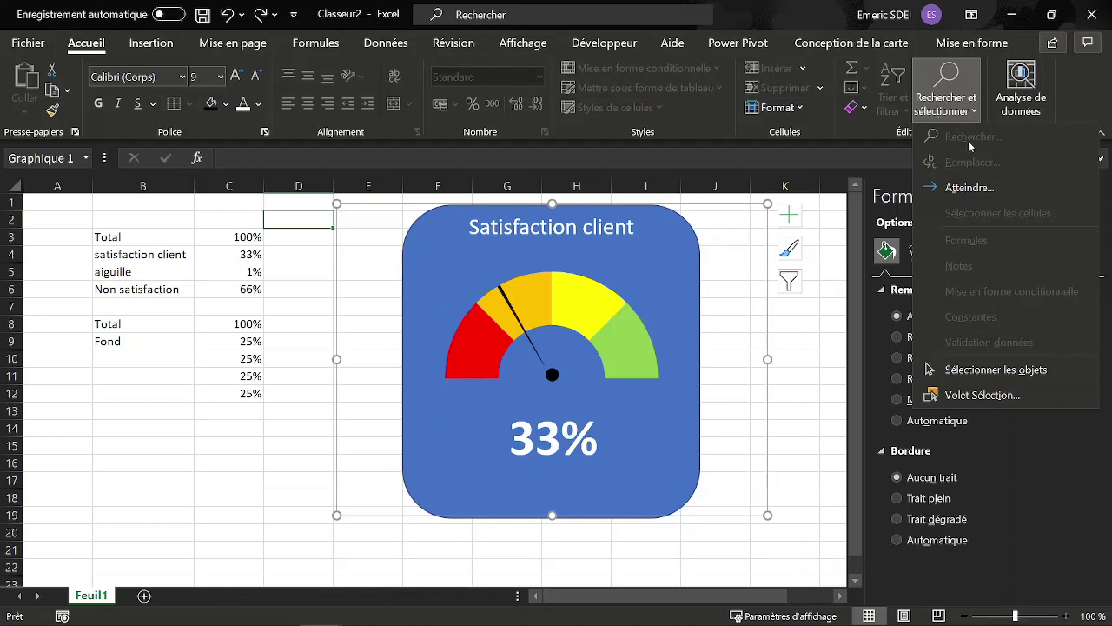
pyautogui.click(980, 394)
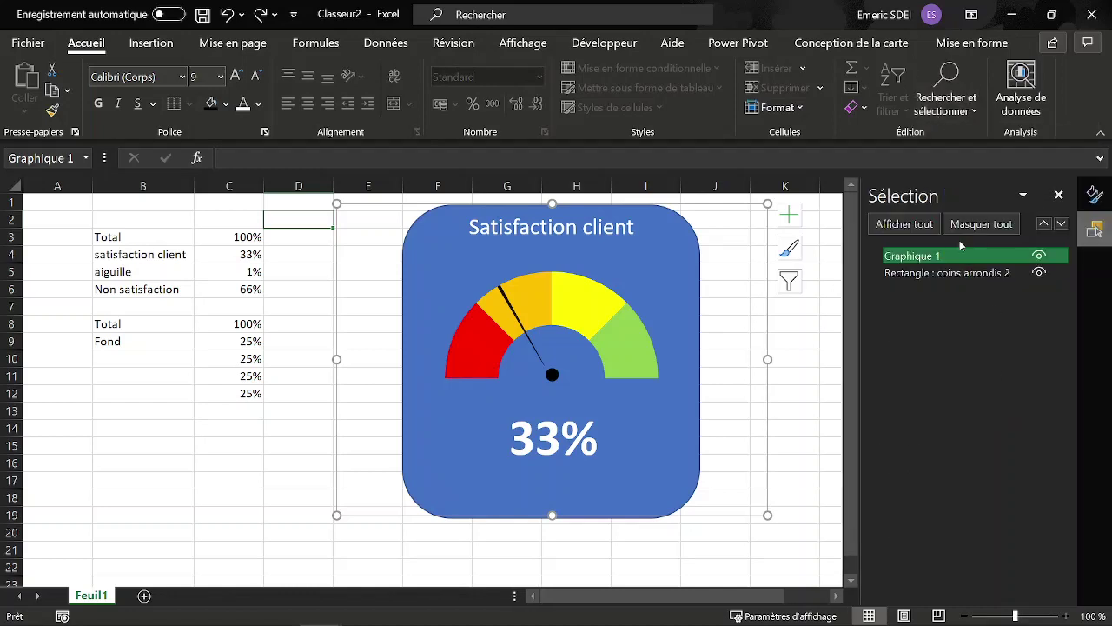
pyautogui.keyDown('ctrl'); pyautogui.click(948, 274); pyautogui.keyUp('ctrl')
pyautogui.keyDown('ctrl'); pyautogui.click(940, 269); pyautogui.keyUp('ctrl')
pyautogui.keyDown('ctrl'); pyautogui.click(932, 275); pyautogui.keyUp('ctrl')
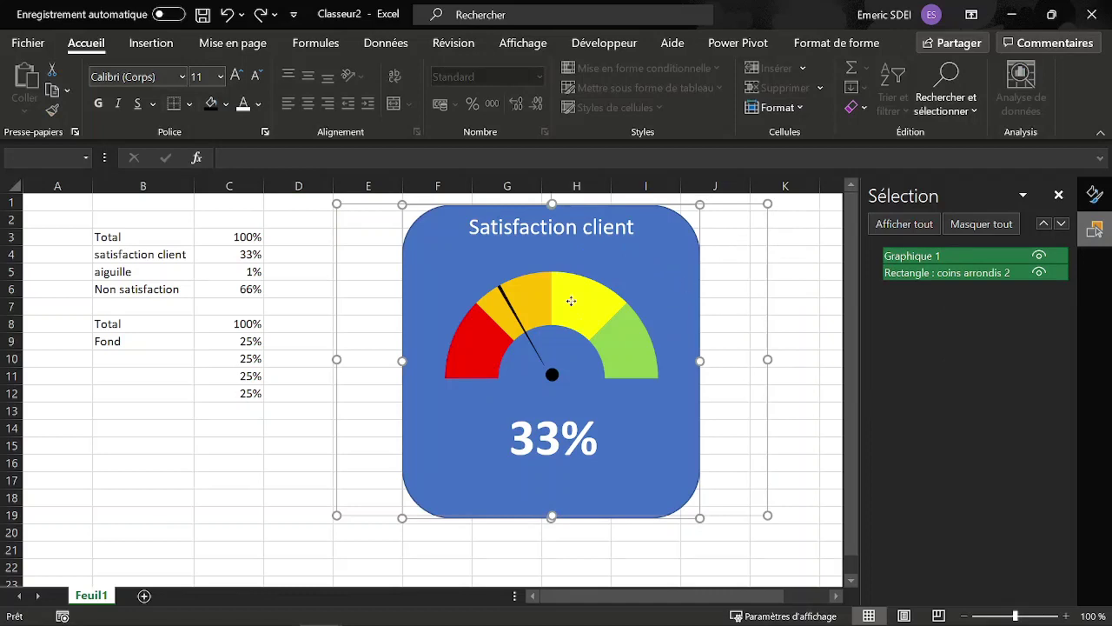
pyautogui.click(832, 45)
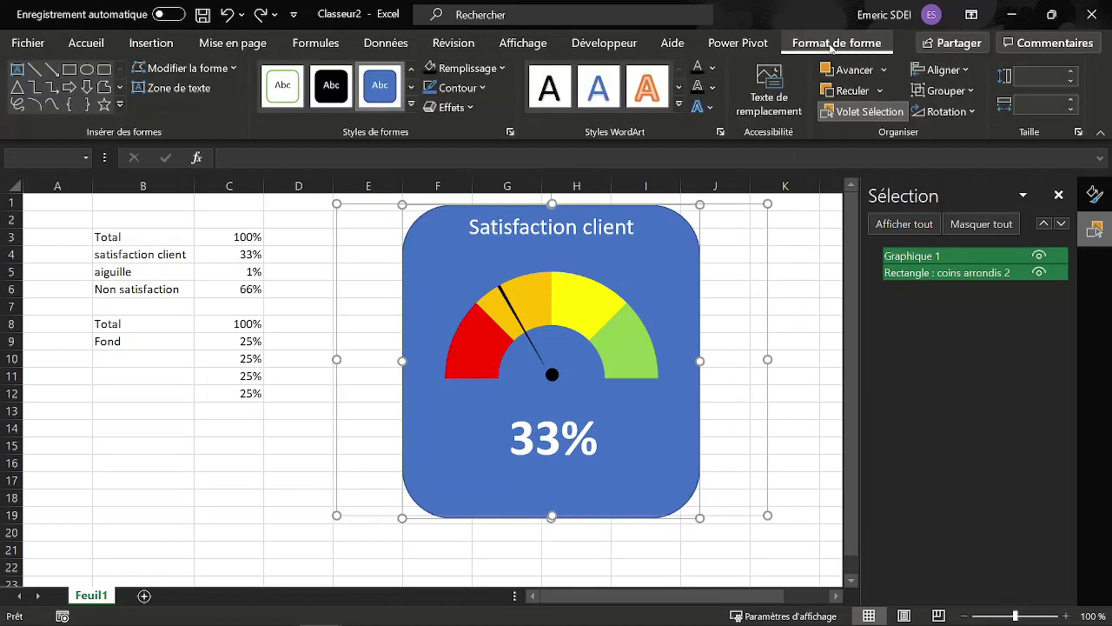
pyautogui.click(946, 90)
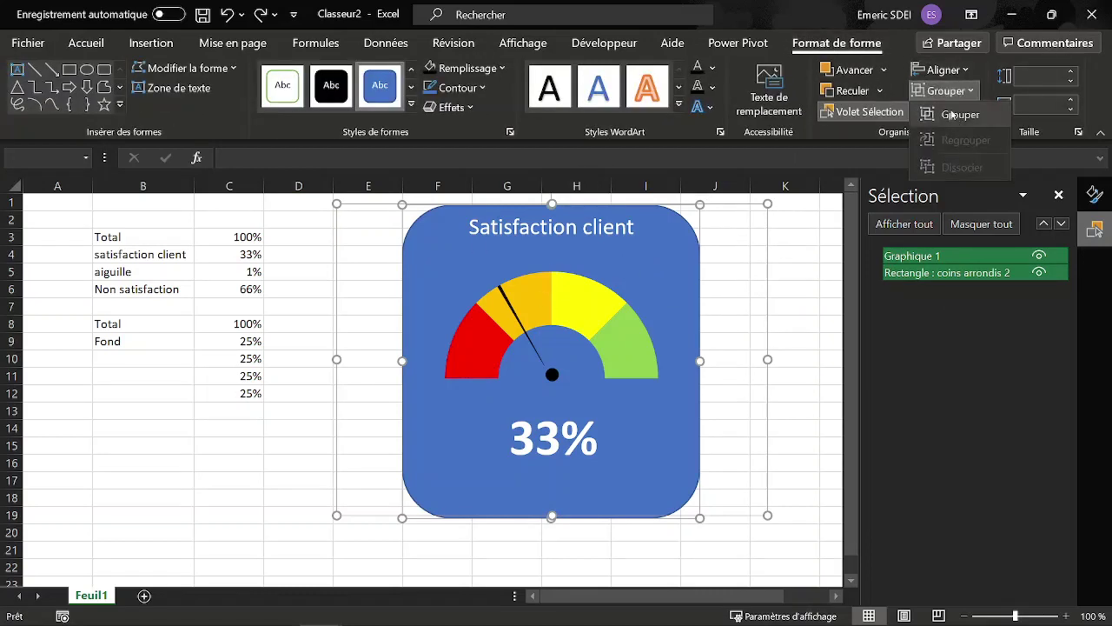
pyautogui.click(955, 119)
# Step: Move the grouped gauge next to the data table so its rounded rectangle covers columns D to G from row 1
pyautogui.click(280, 223)
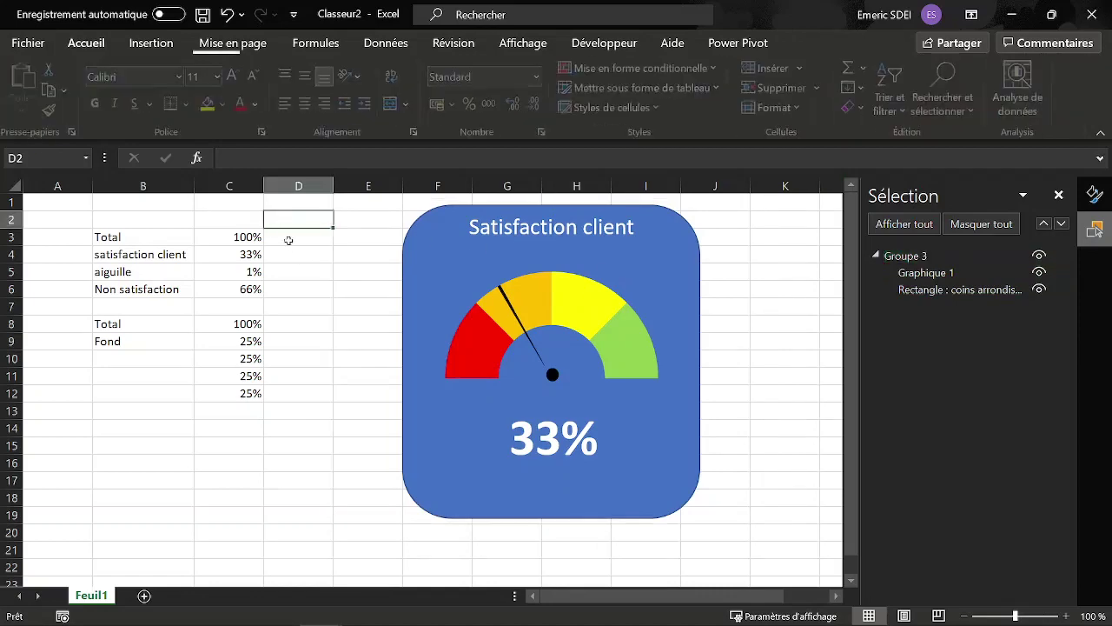
pyautogui.doubleClick(332, 217)
pyautogui.moveTo(332, 217); pyautogui.dragTo(200, 200)
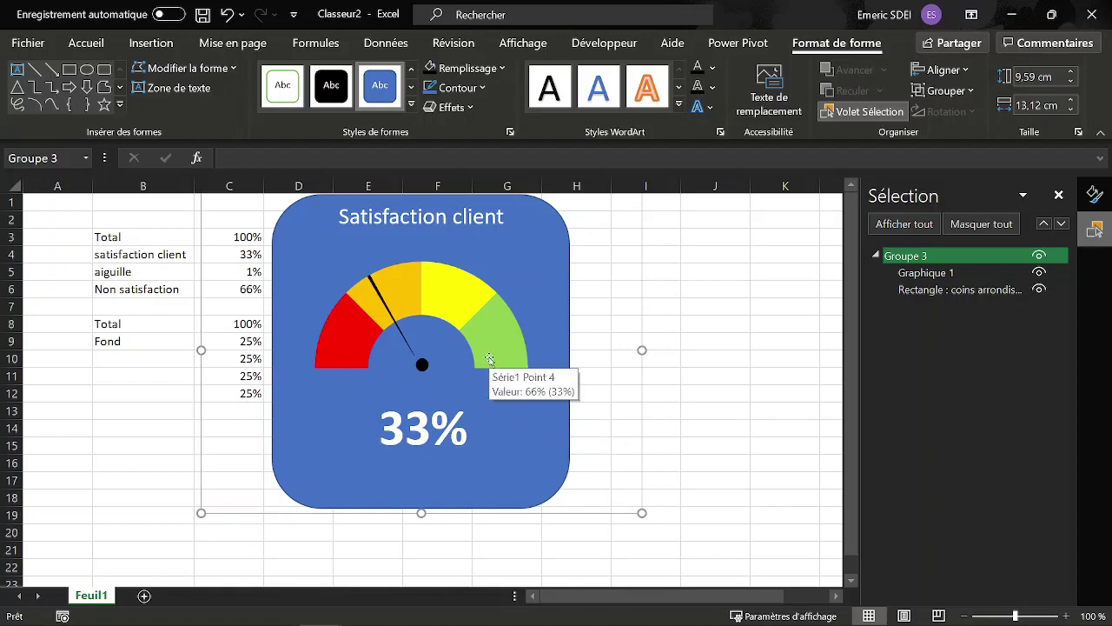
# Step: Recalculate the sheet several times to check that the needle and percentage label follow the satisfaction value
pyautogui.press('F9')
pyautogui.press('F9')
pyautogui.press('F9')
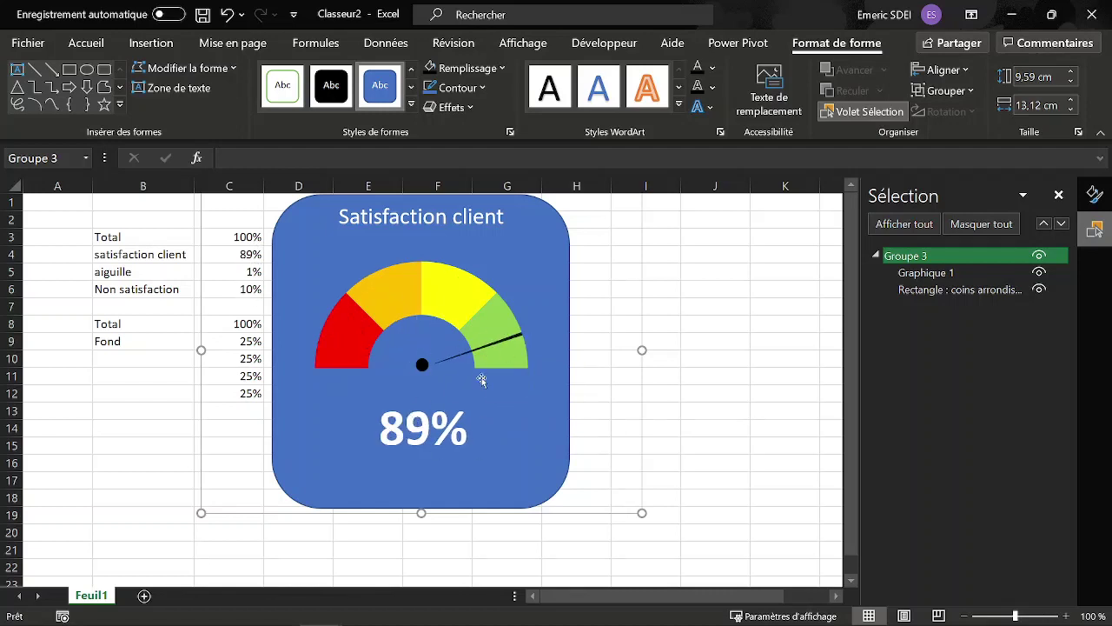
pyautogui.press('F9')
pyautogui.press('F9')
pyautogui.press('F9')
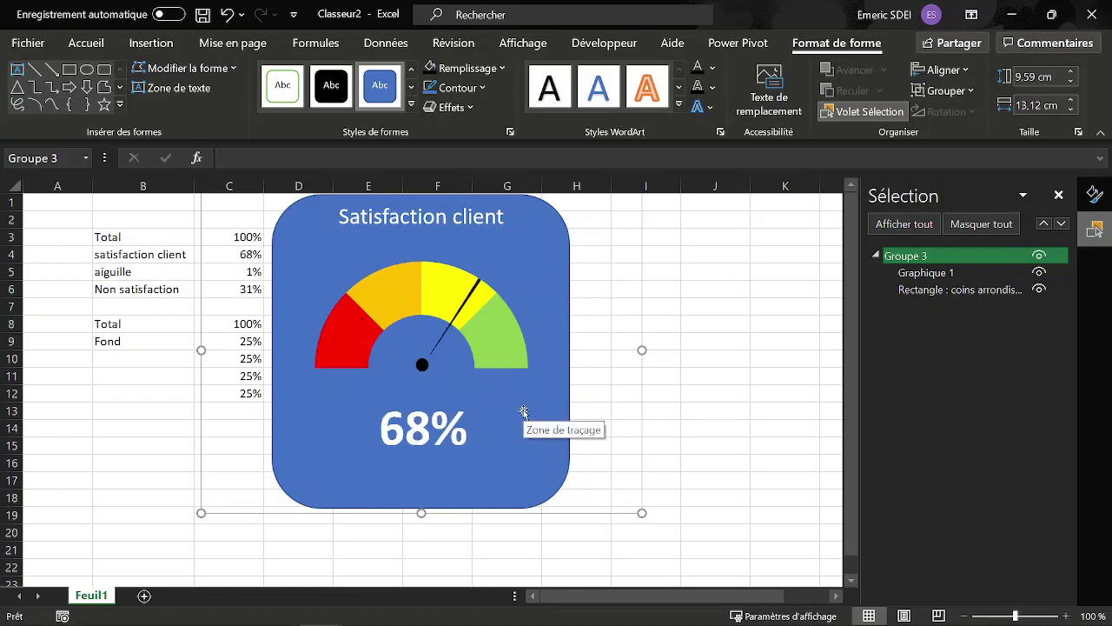
pyautogui.press('F9')
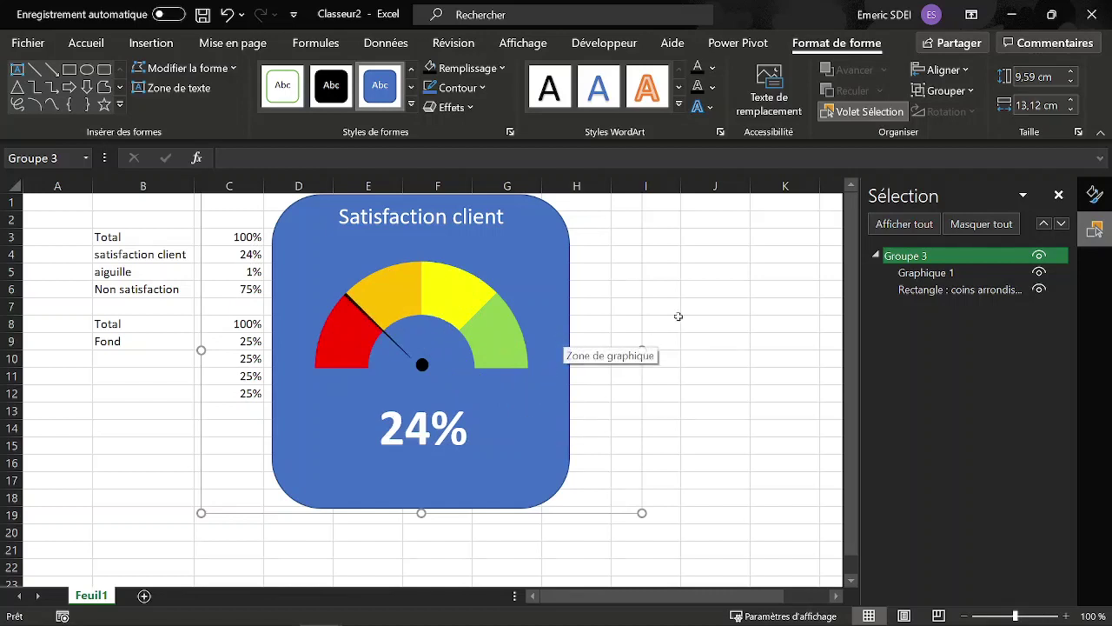
# Step: Paste a copy of the grouped gauge at cell J1 and move it close beside the original, starting around column I
pyautogui.click(692, 199)
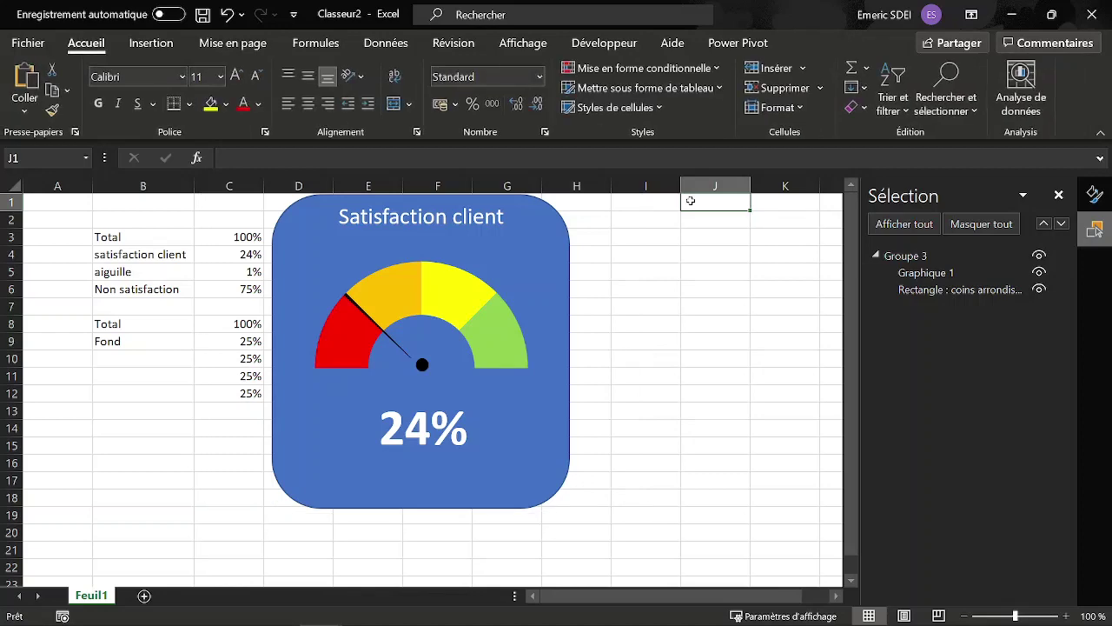
pyautogui.hotkey('ctrl', 'v')
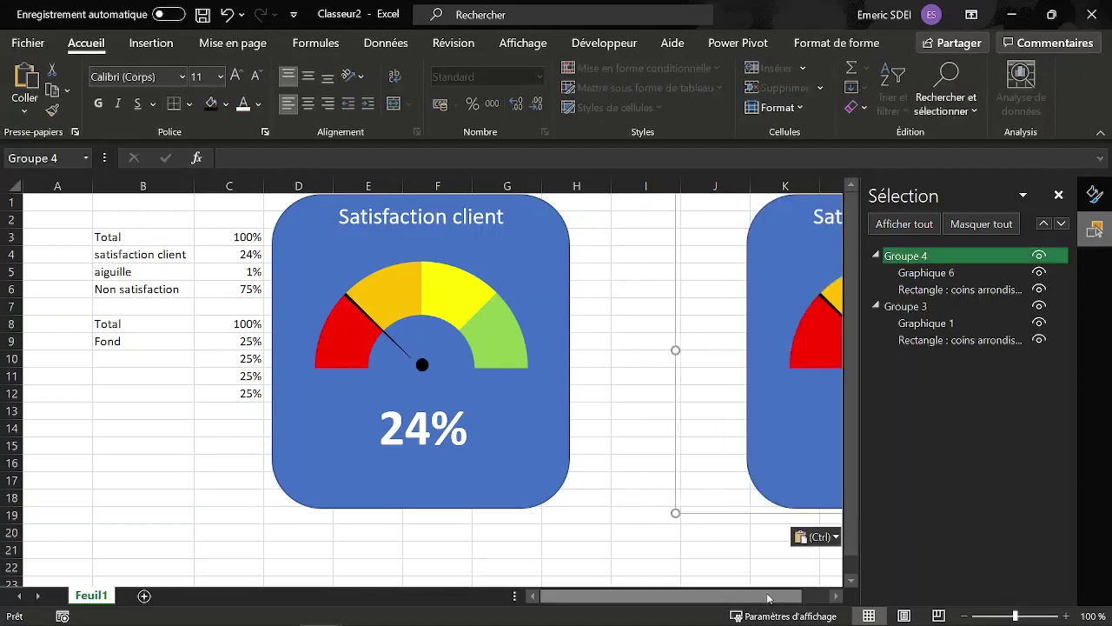
pyautogui.moveTo(769, 598); pyautogui.dragTo(791, 599)
pyautogui.click(838, 599)
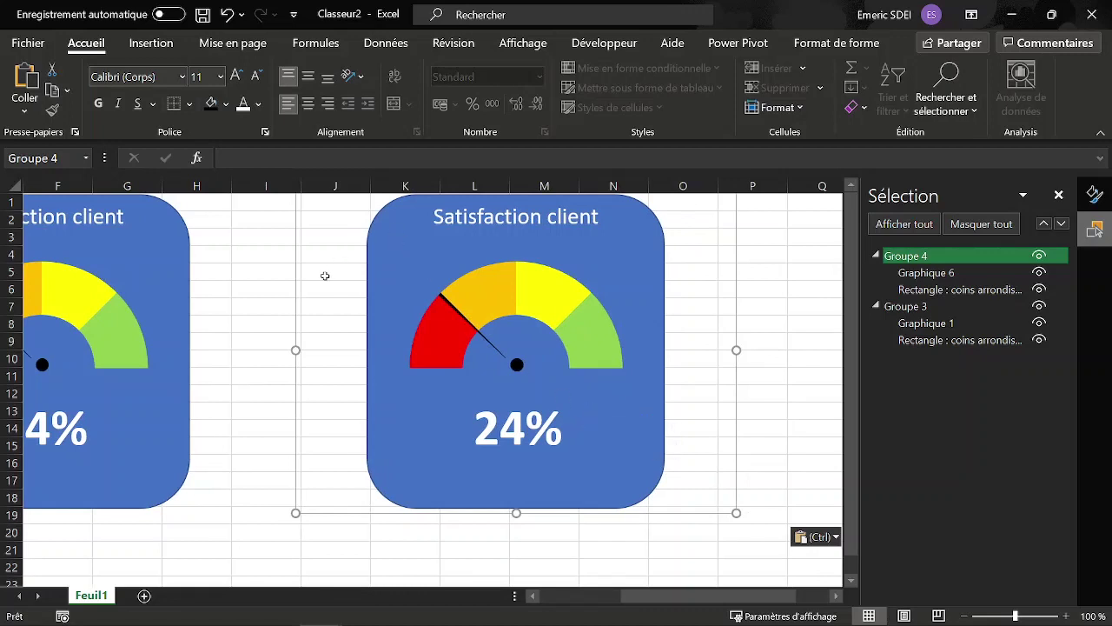
pyautogui.moveTo(296, 246); pyautogui.dragTo(139, 241)
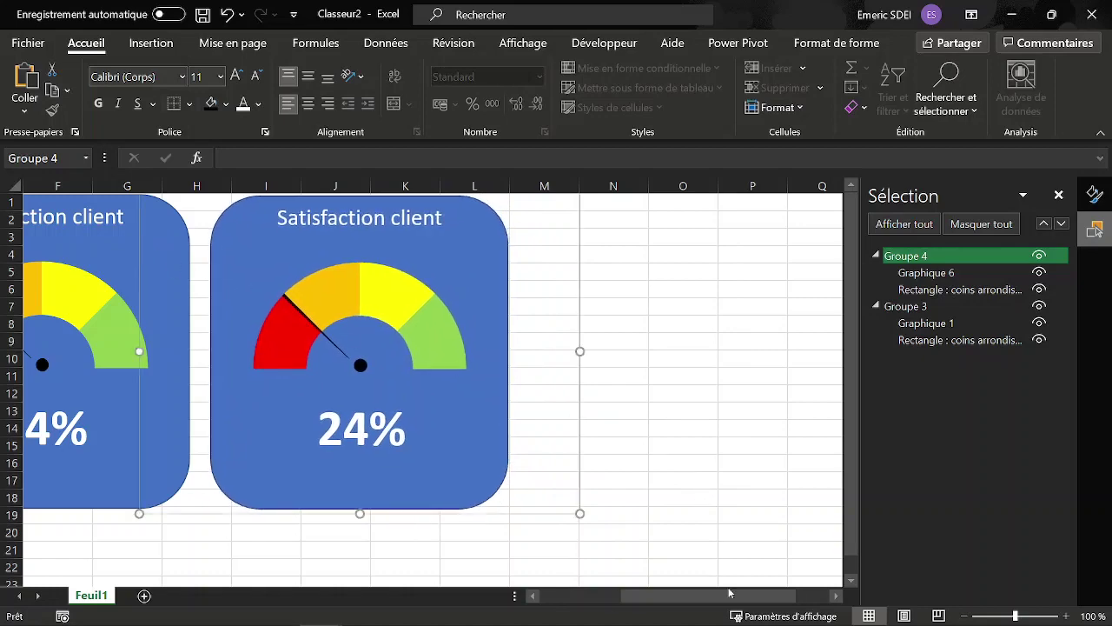
pyautogui.moveTo(729, 592); pyautogui.dragTo(693, 592)
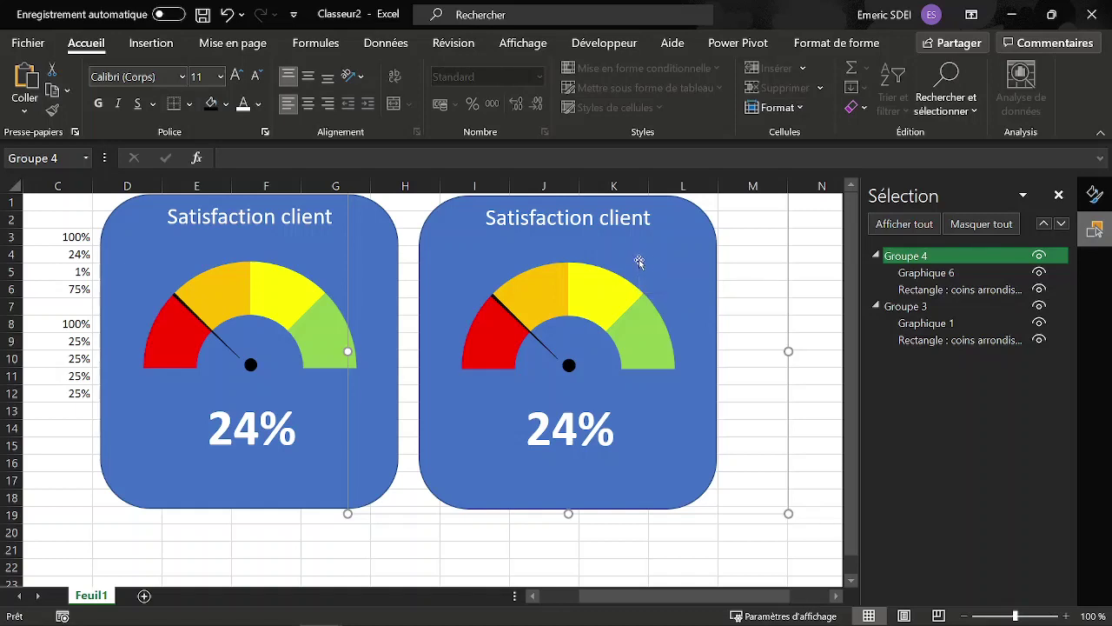
# Step: Fill the copied gauge's rounded rectangle with the lighter blue theme colour
pyautogui.click(1095, 196)
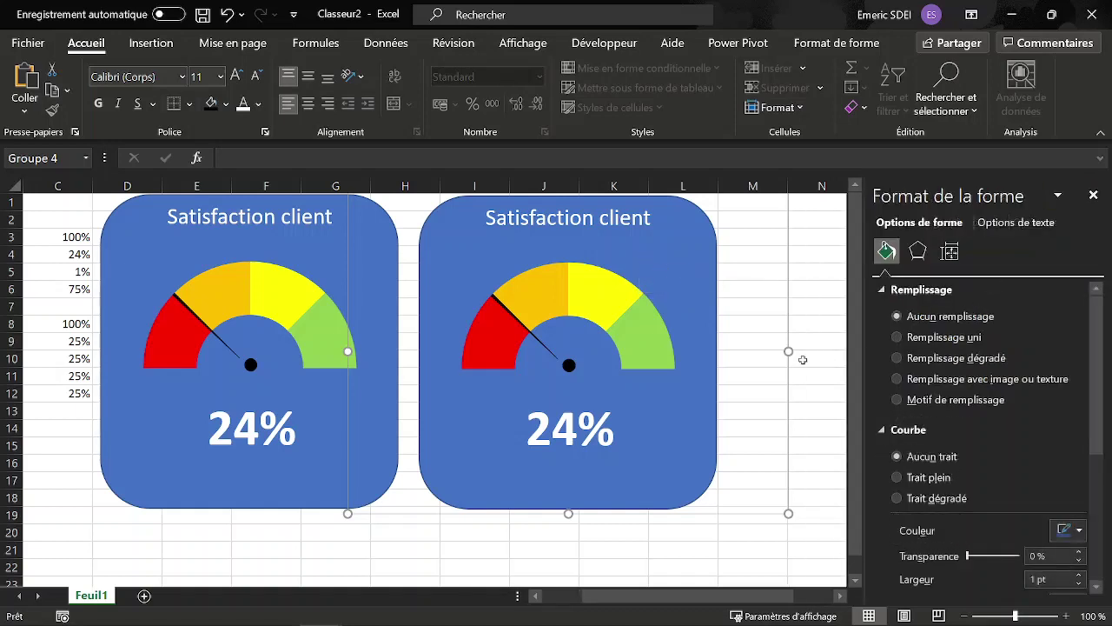
pyautogui.click(690, 243)
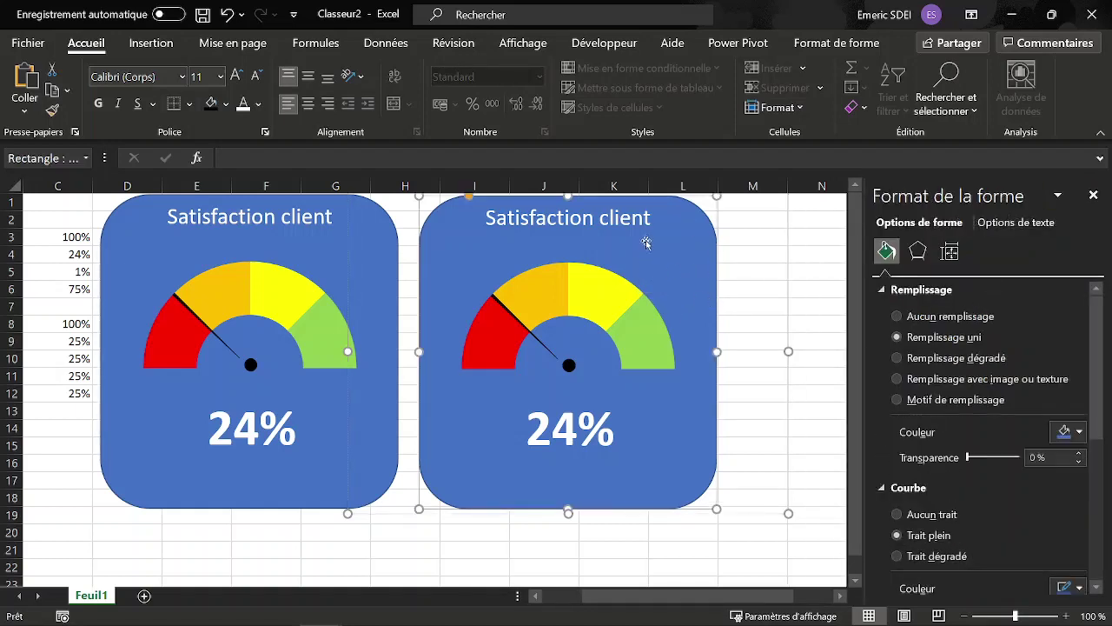
pyautogui.click(1078, 432)
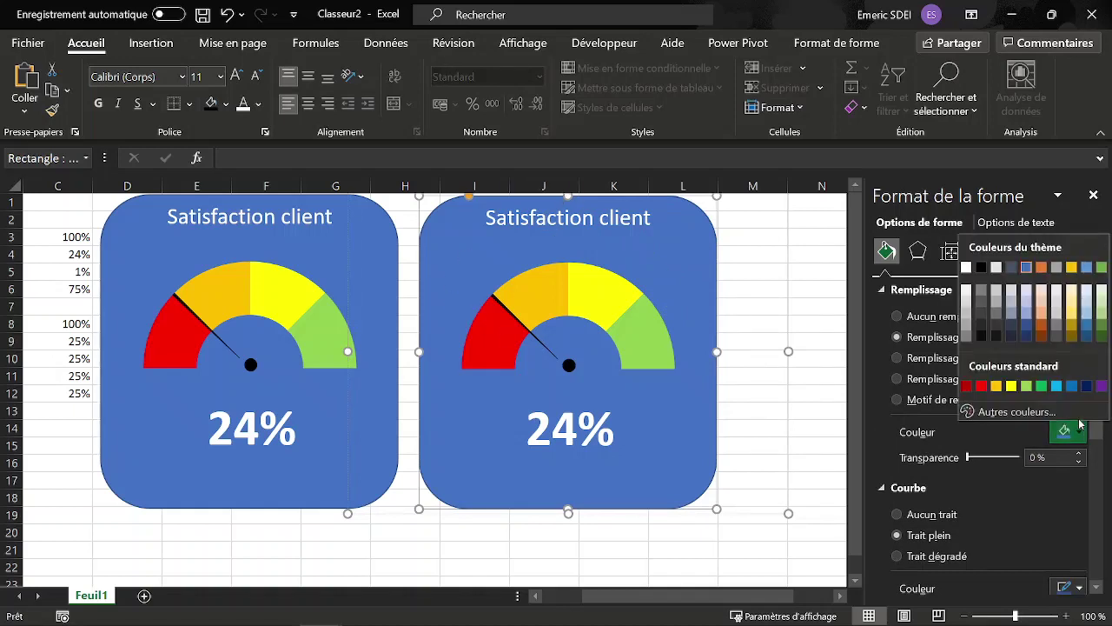
pyautogui.click(1087, 268)
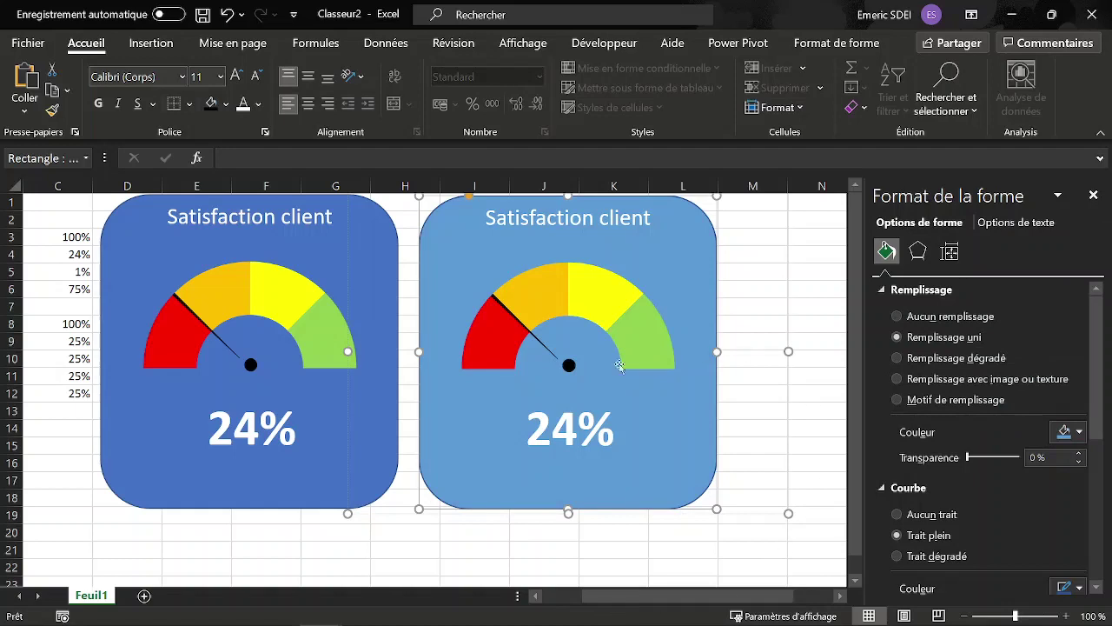
# Step: Select only the needle point in the copied gauge's satisfaction series and fill it with white
pyautogui.click(519, 320)
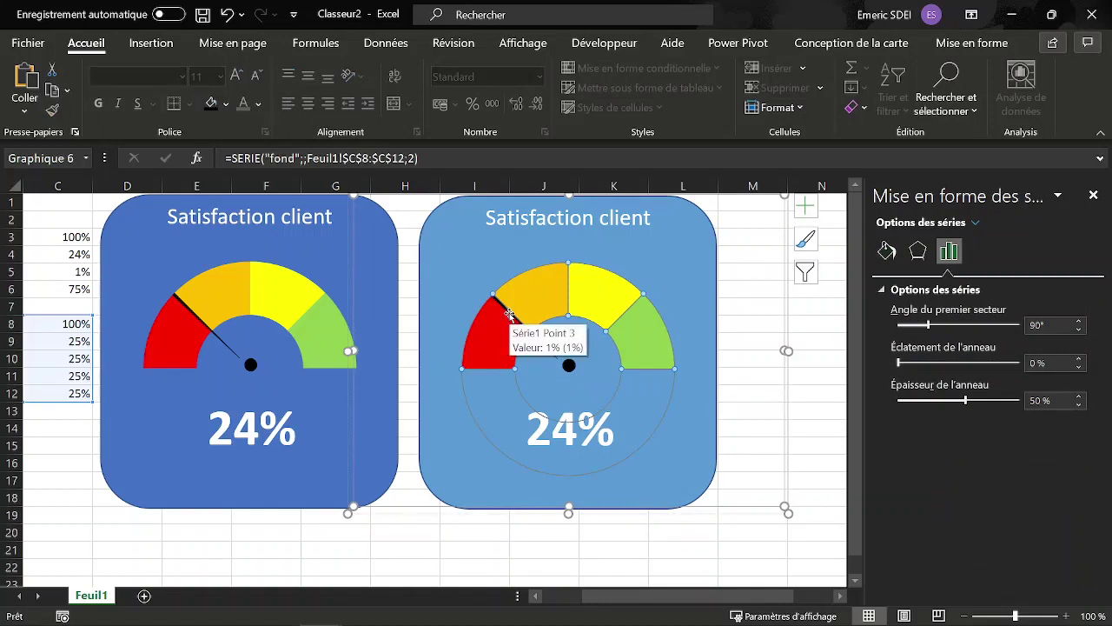
pyautogui.click(528, 328)
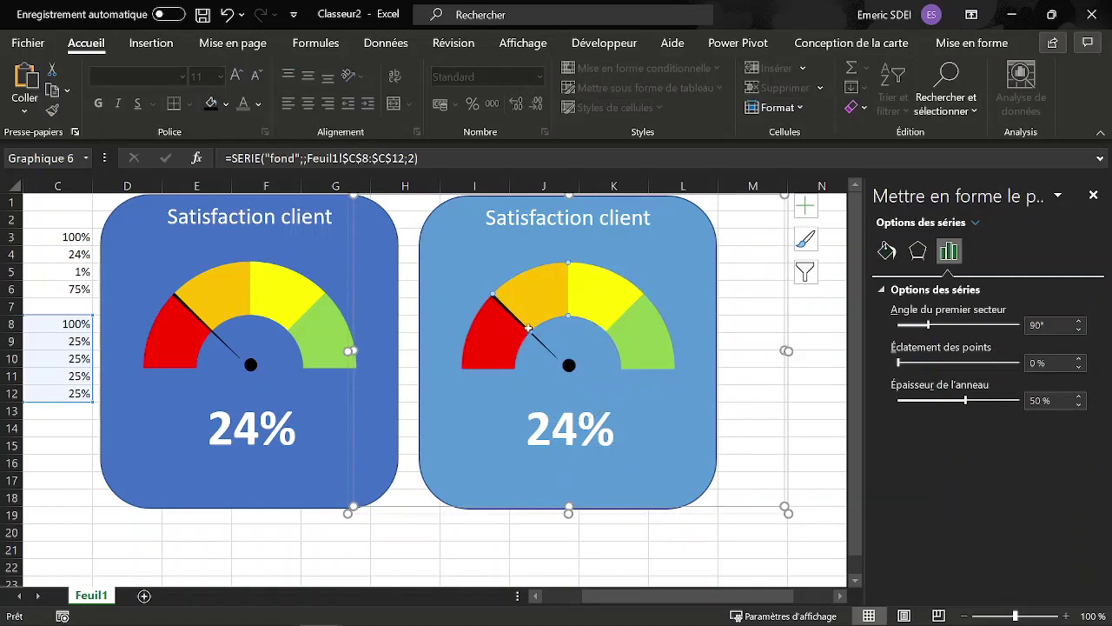
pyautogui.click(553, 351)
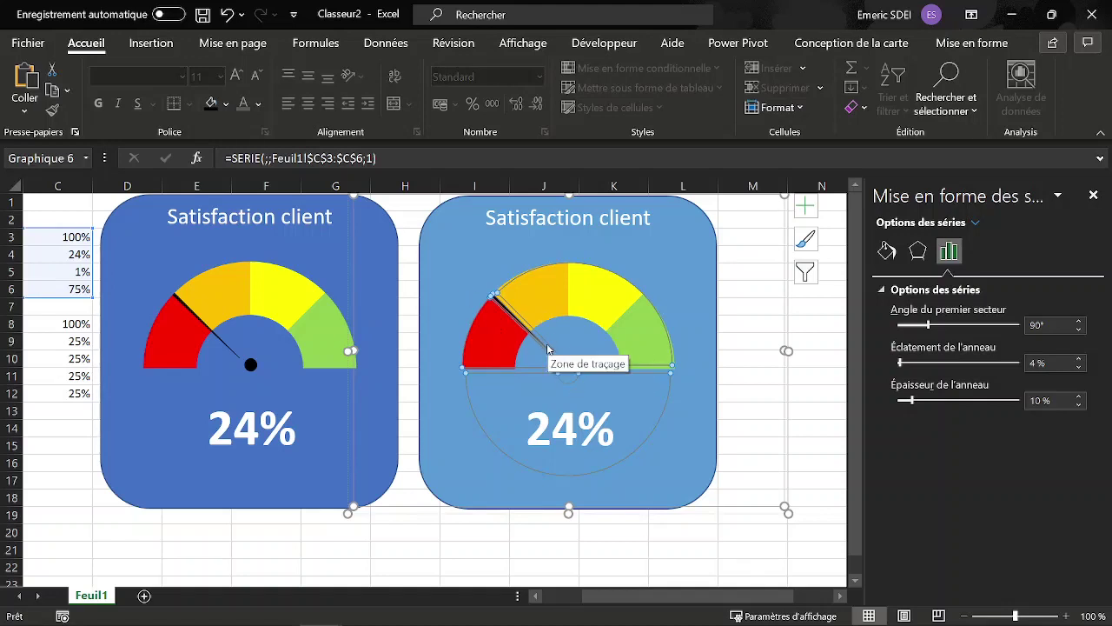
pyautogui.click(547, 348)
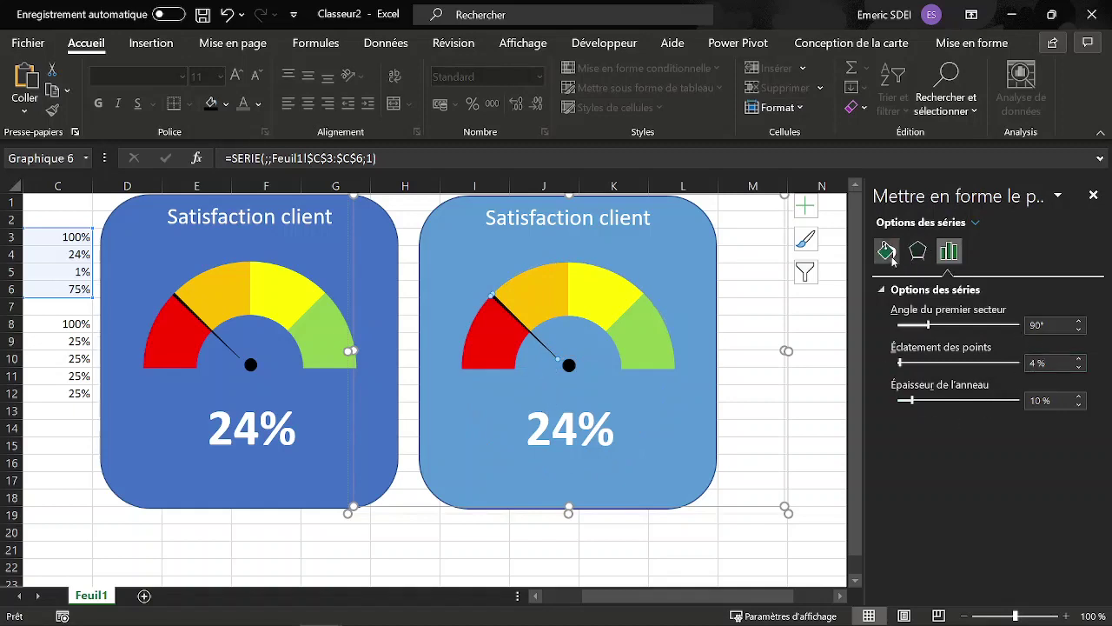
pyautogui.click(888, 252)
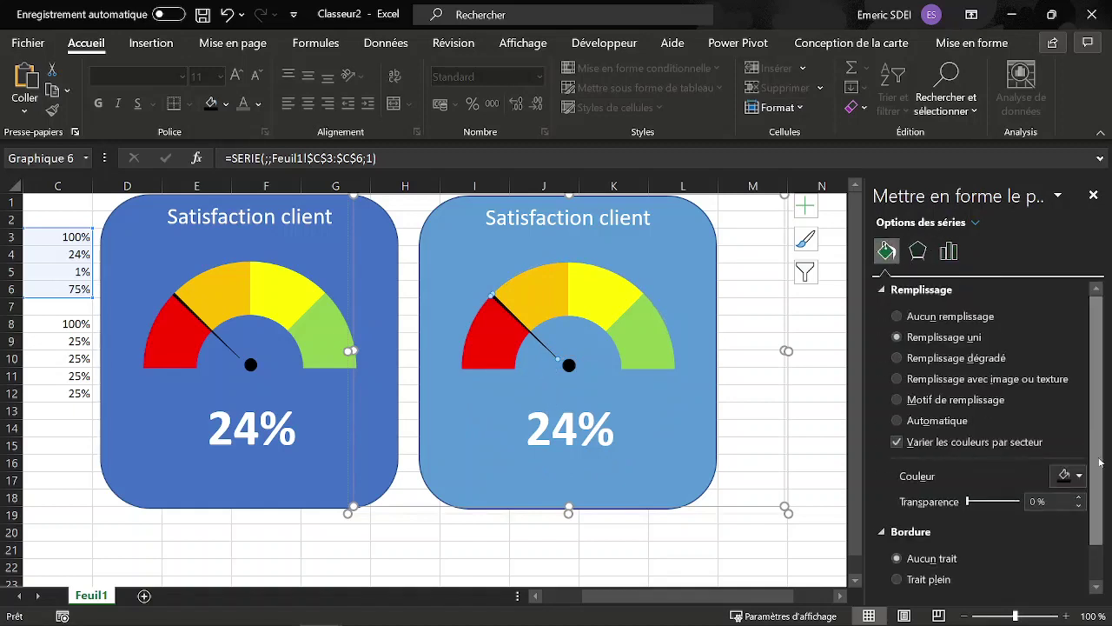
pyautogui.click(1088, 483)
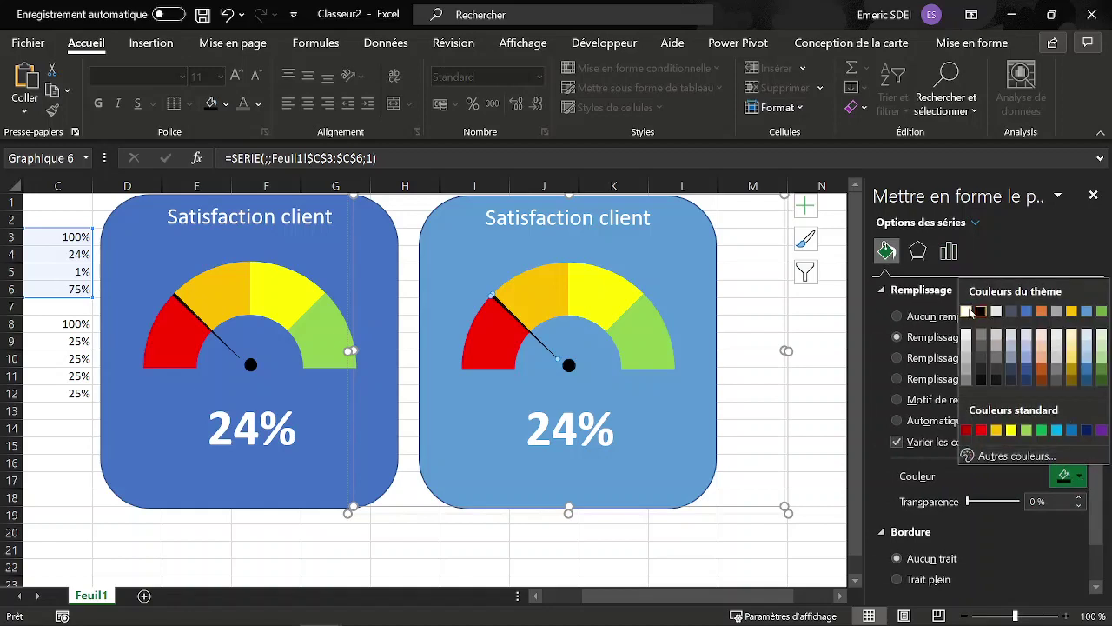
pyautogui.click(972, 313)
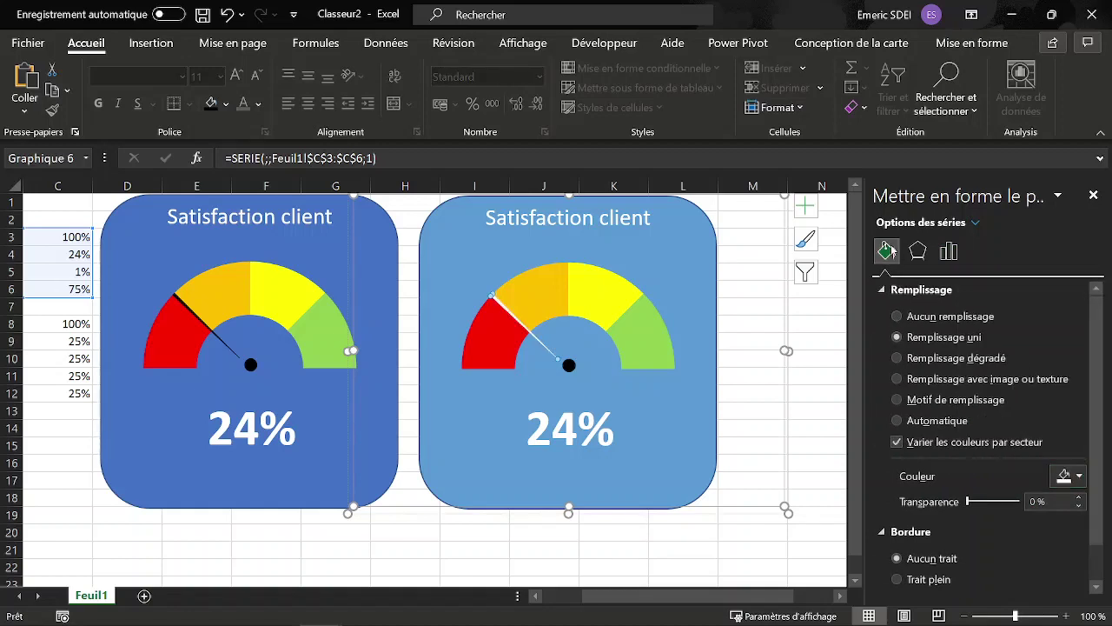
# Step: Apply the light blue 8 pt glow preset to the copied gauge's needle
pyautogui.click(919, 253)
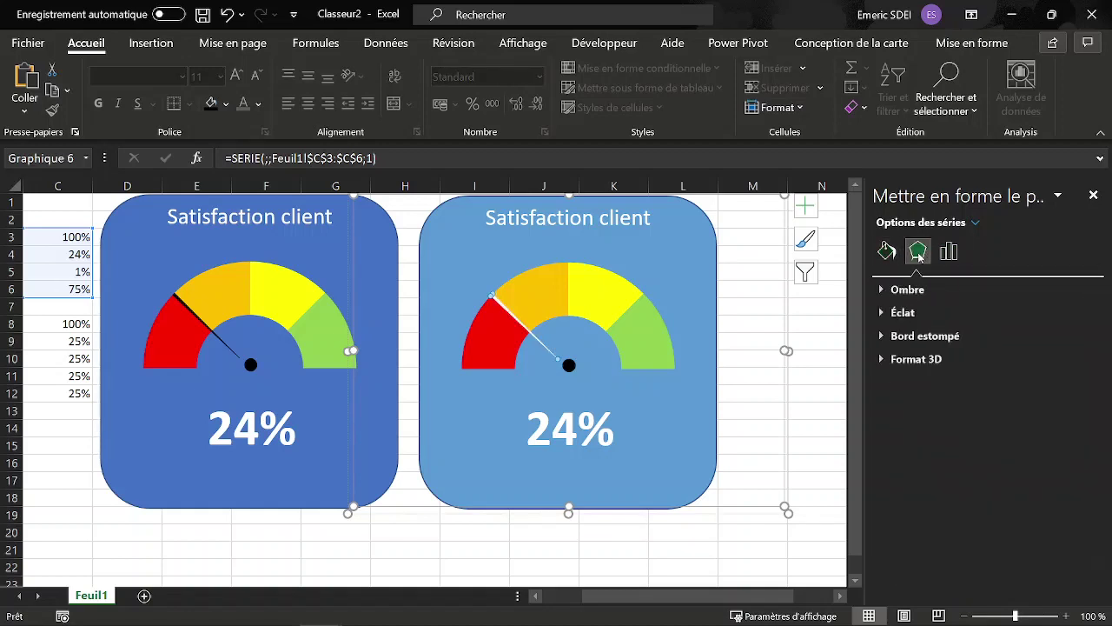
pyautogui.click(903, 313)
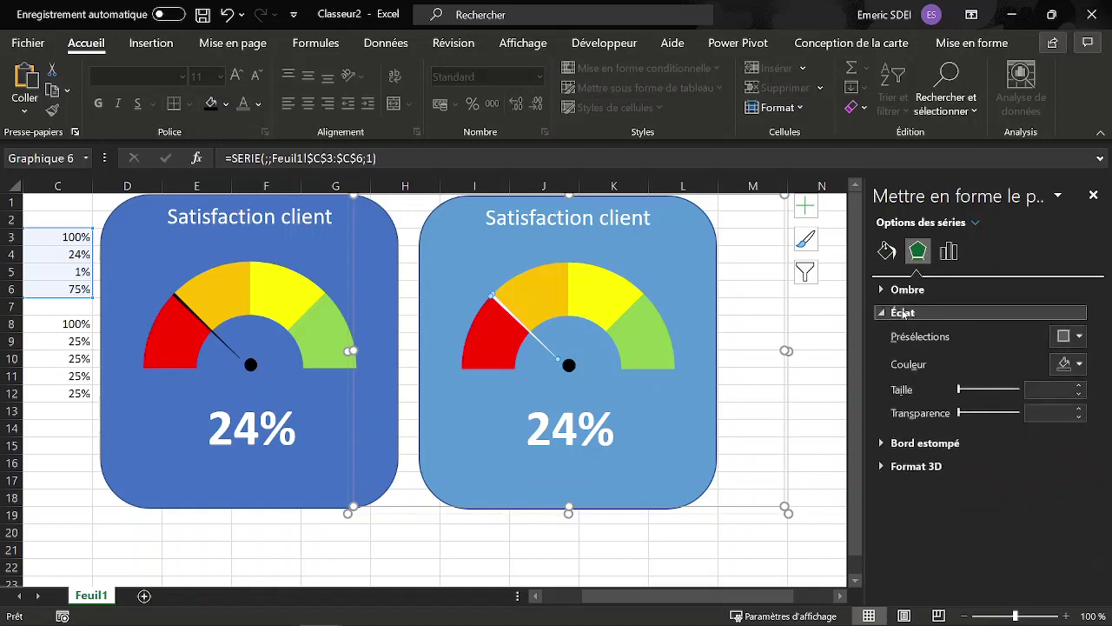
pyautogui.click(1074, 336)
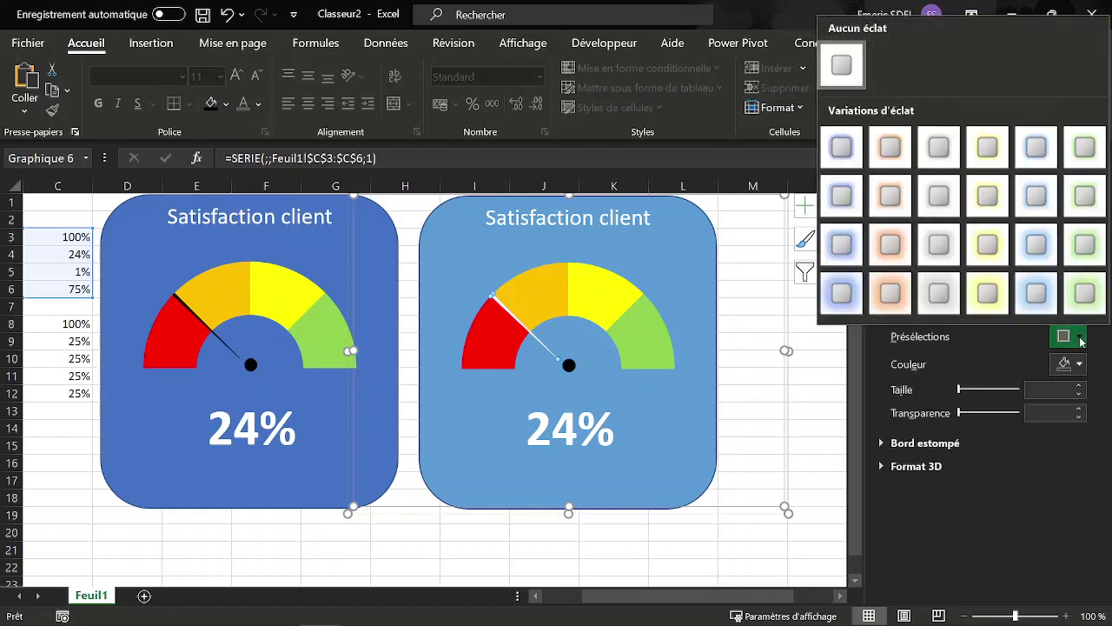
pyautogui.click(1036, 200)
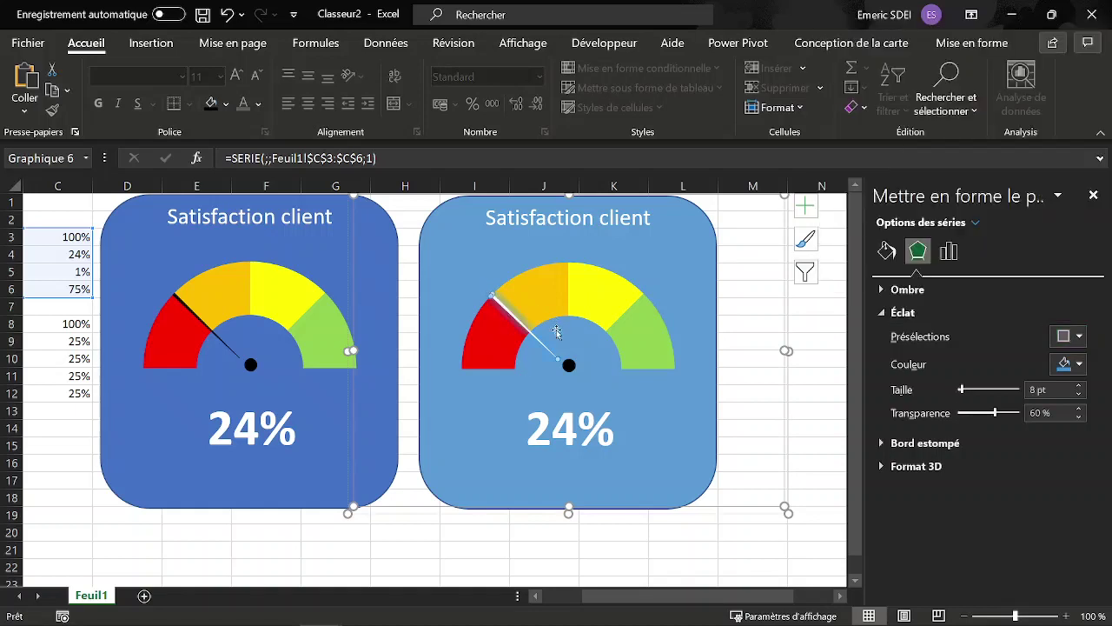
# Step: Change both the fill and the outline of the copied gauge's pivot circle to white
pyautogui.click(568, 366)
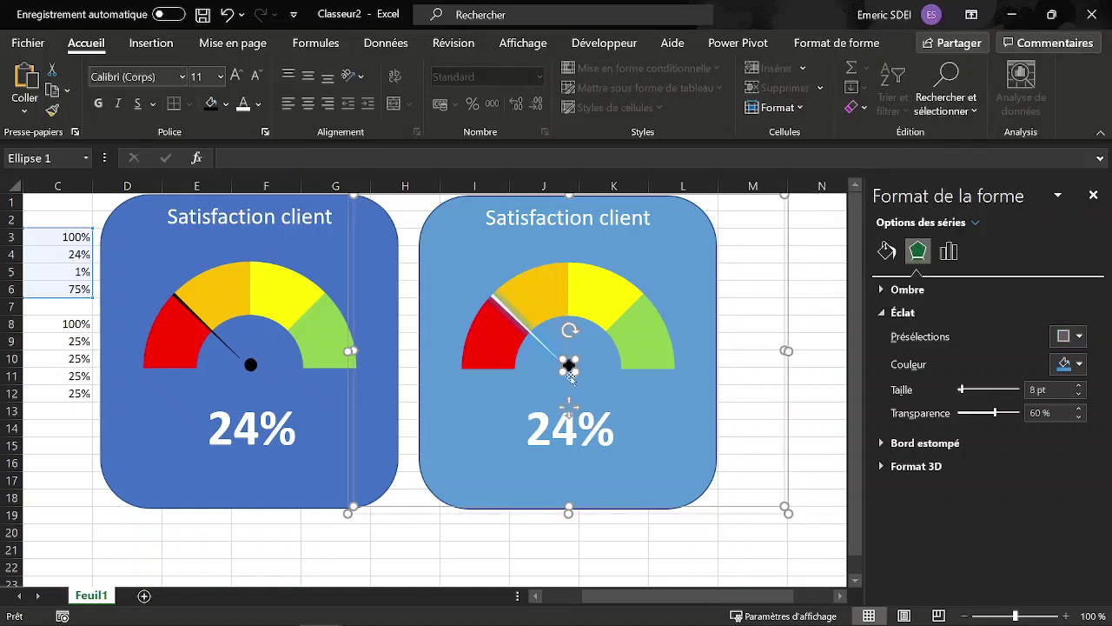
pyautogui.click(1080, 433)
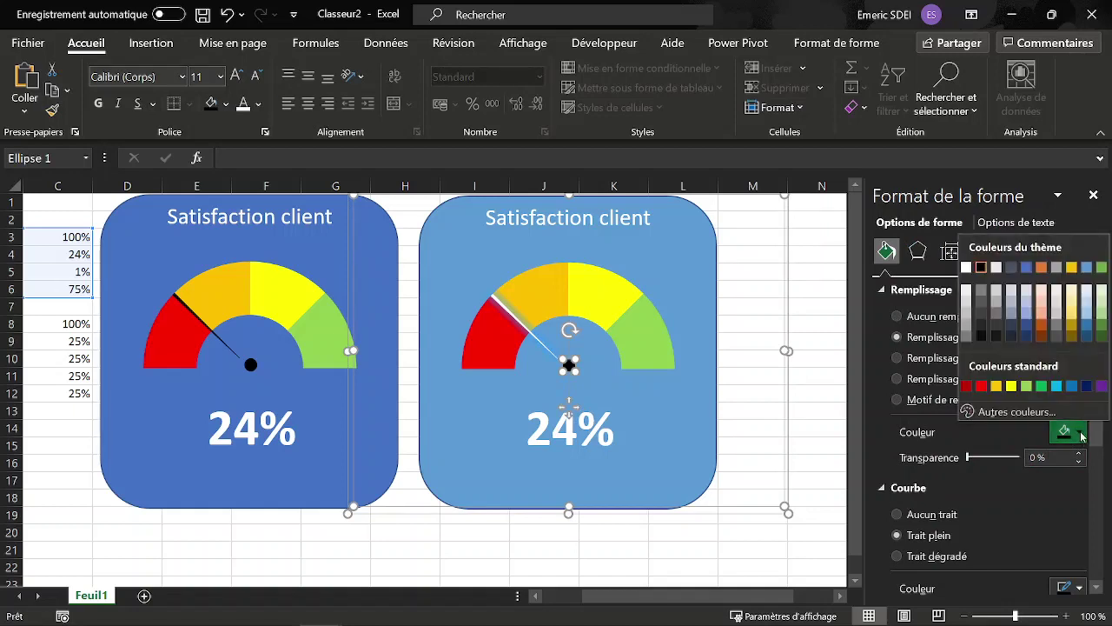
pyautogui.click(965, 267)
pyautogui.scroll(-2, 999, 434)
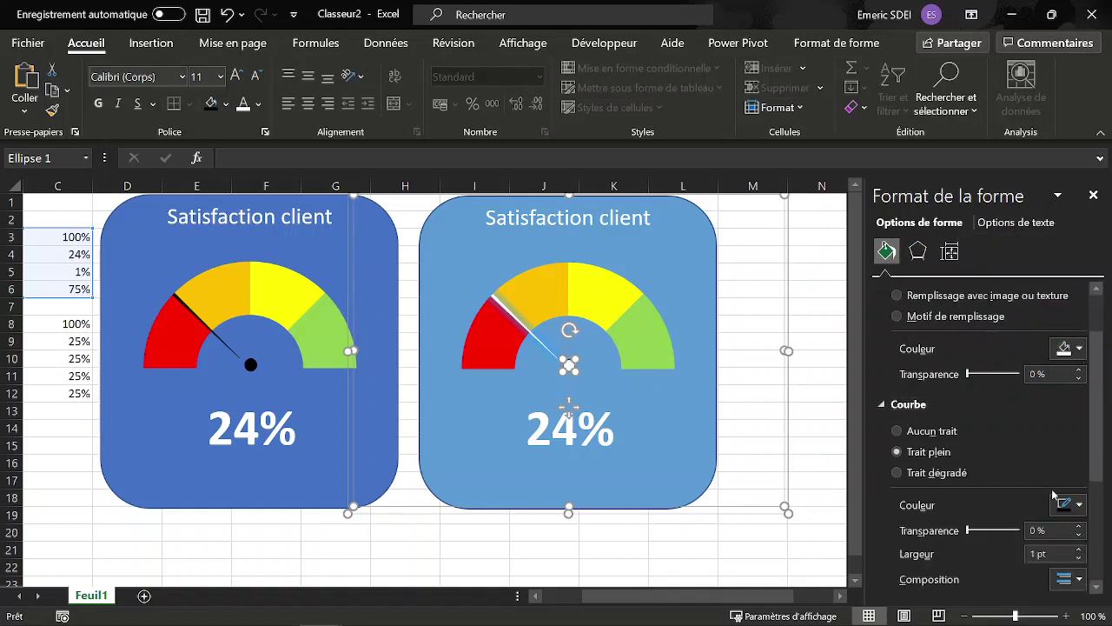
pyautogui.click(1080, 507)
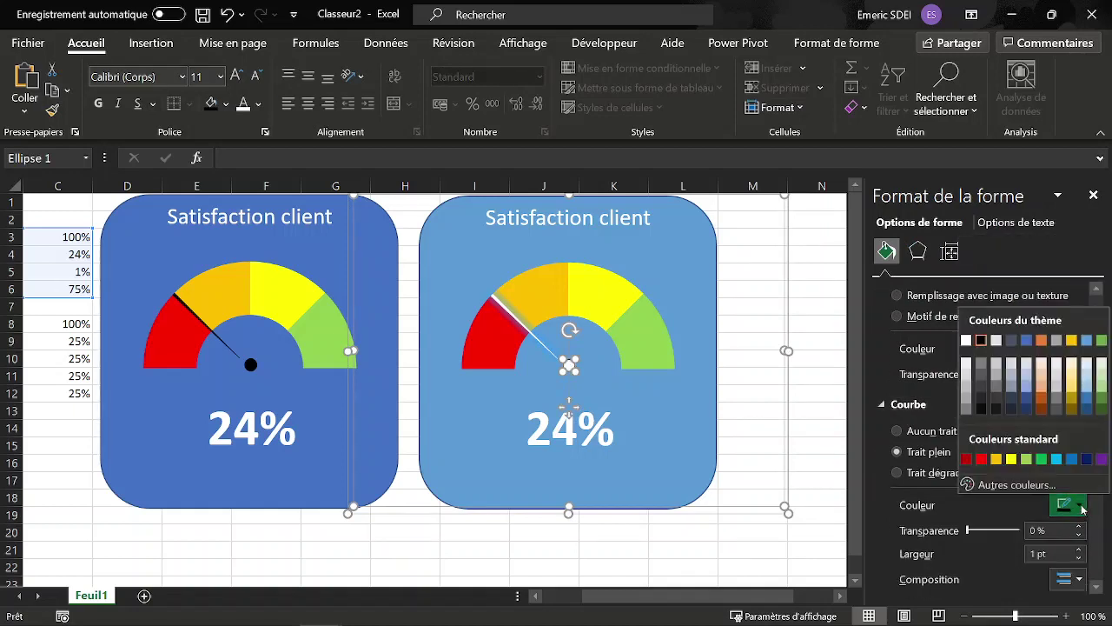
pyautogui.click(969, 344)
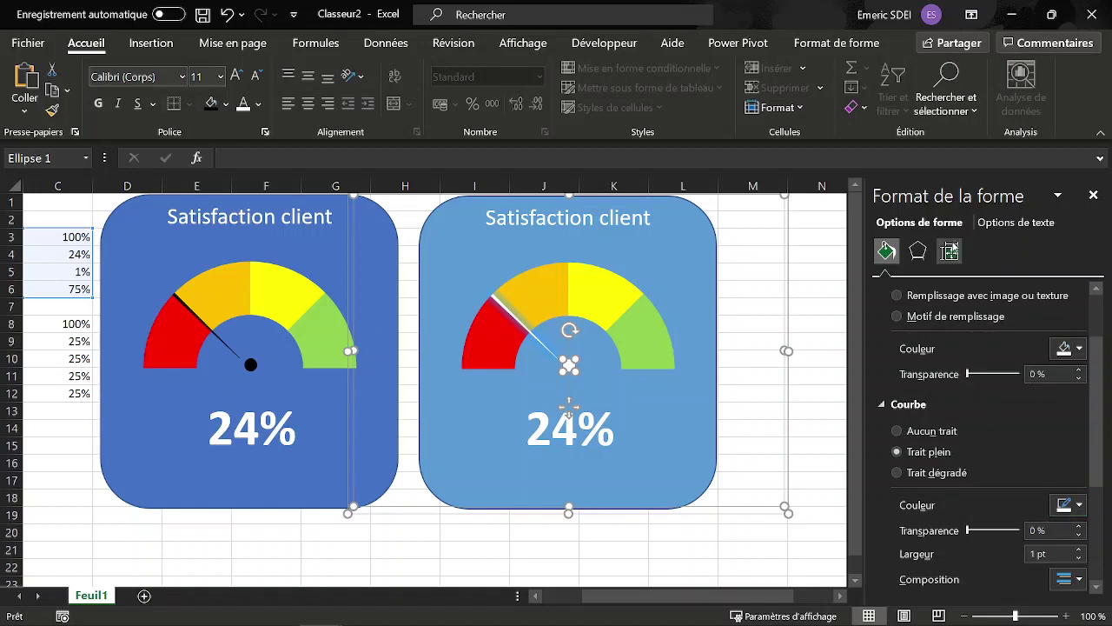
# Step: Apply the light blue 8 pt glow preset to the copied gauge's white pivot circle
pyautogui.click(918, 251)
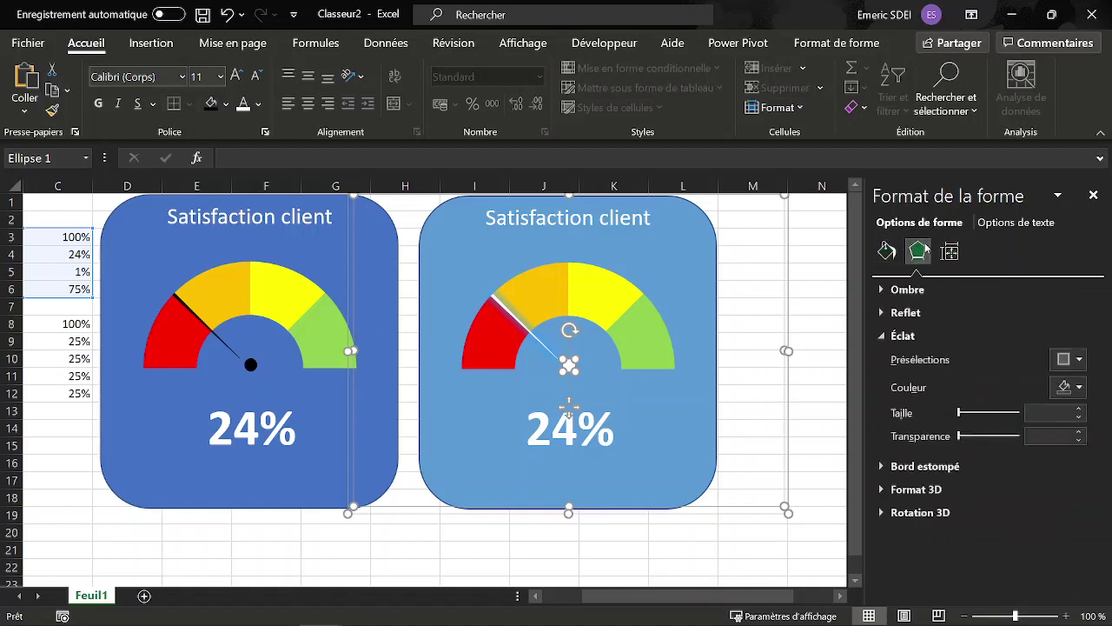
pyautogui.click(1082, 363)
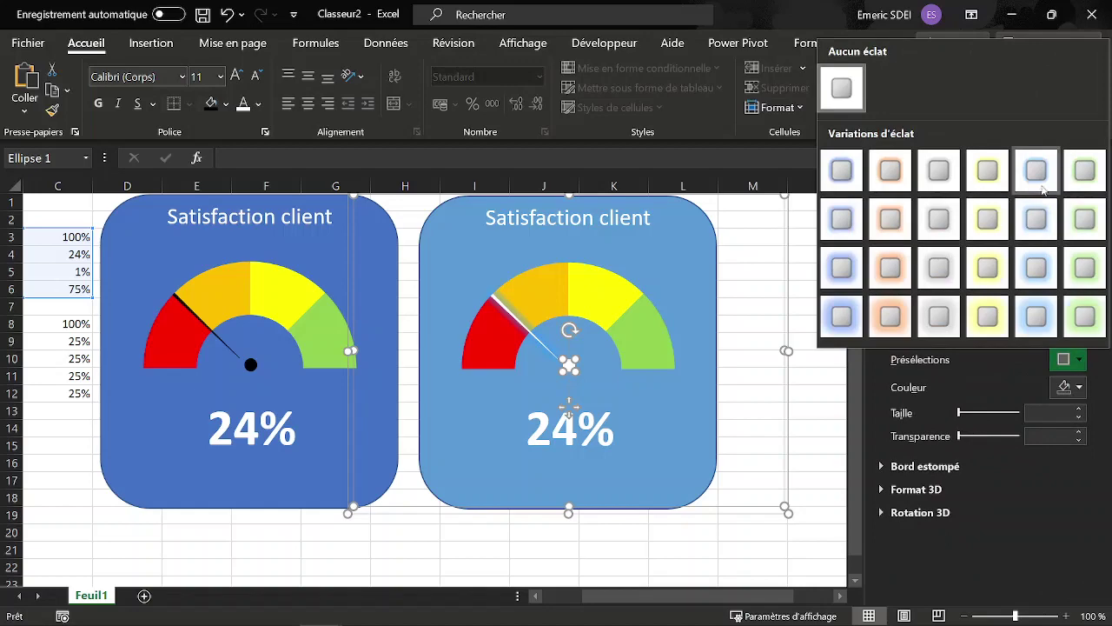
pyautogui.click(1043, 218)
pyautogui.click(592, 344)
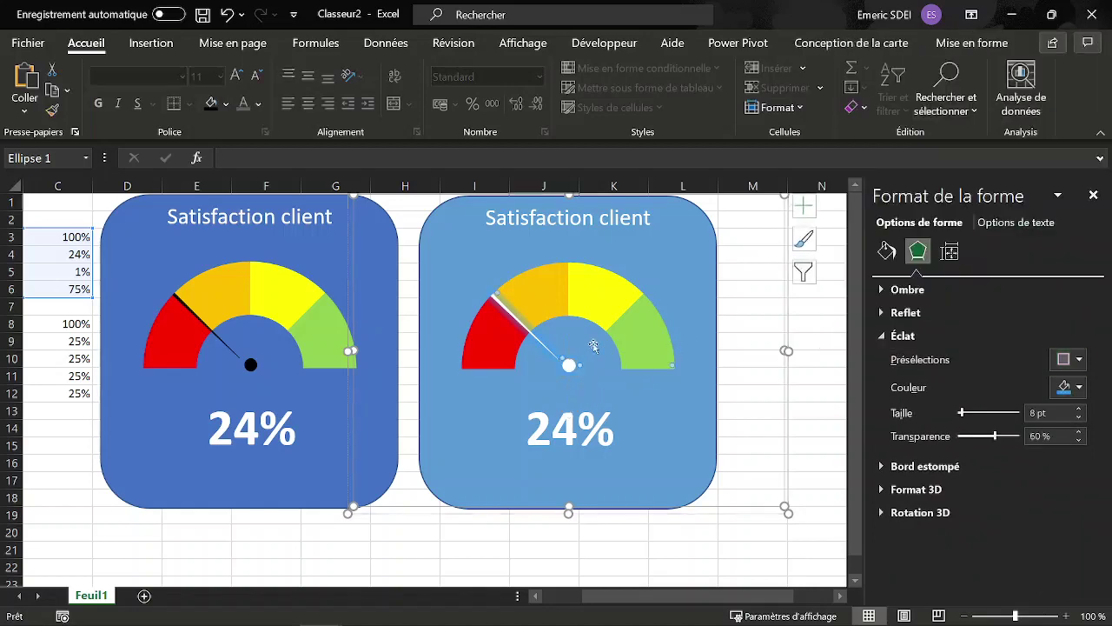
# Step: Nudge the copied gauge's pivot circle very slightly left to line it up with the needle base, then deselect it
pyautogui.click(569, 365)
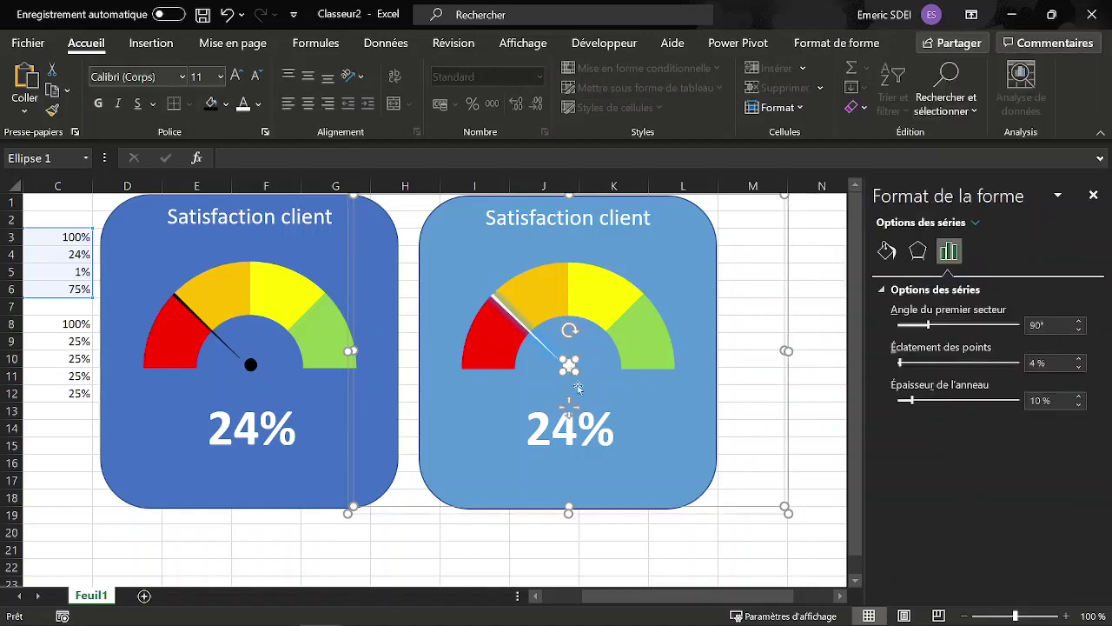
pyautogui.moveTo(569, 409); pyautogui.dragTo(567, 409)
pyautogui.click(750, 496)
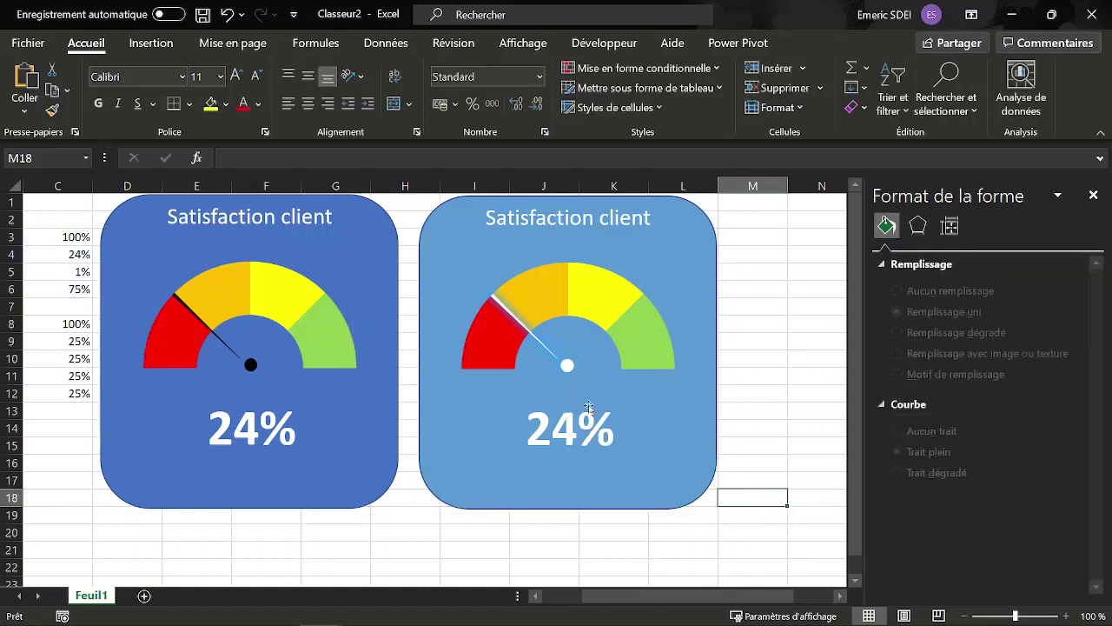
# Step: Apply the light blue 18 pt text glow preset to the percentage text box in the copied gauge
pyautogui.click(567, 365)
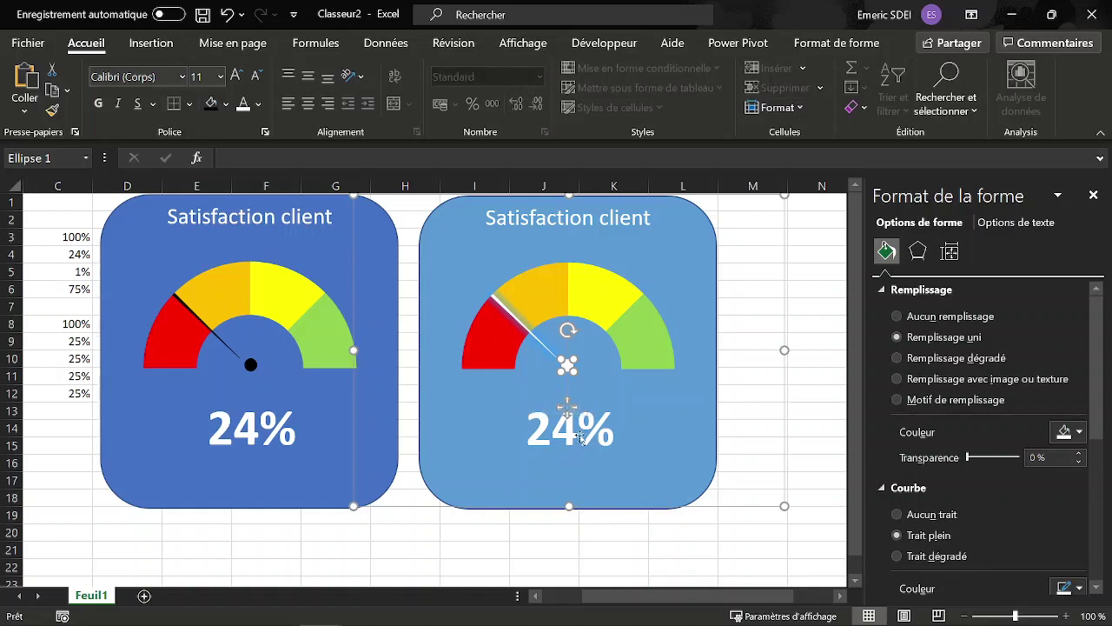
pyautogui.click(549, 425)
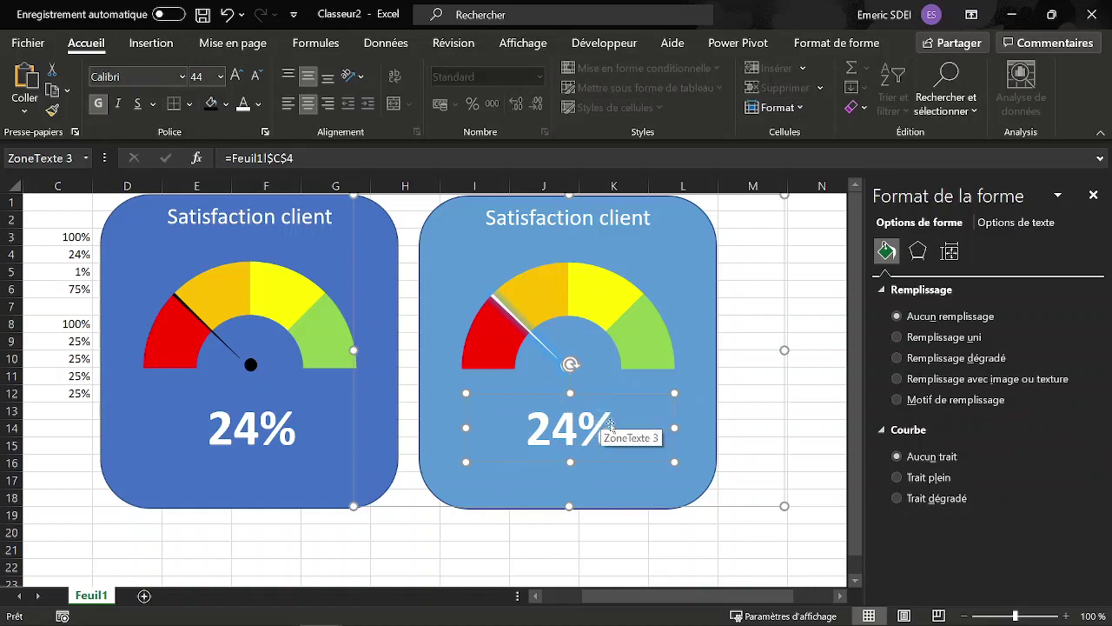
pyautogui.click(1021, 223)
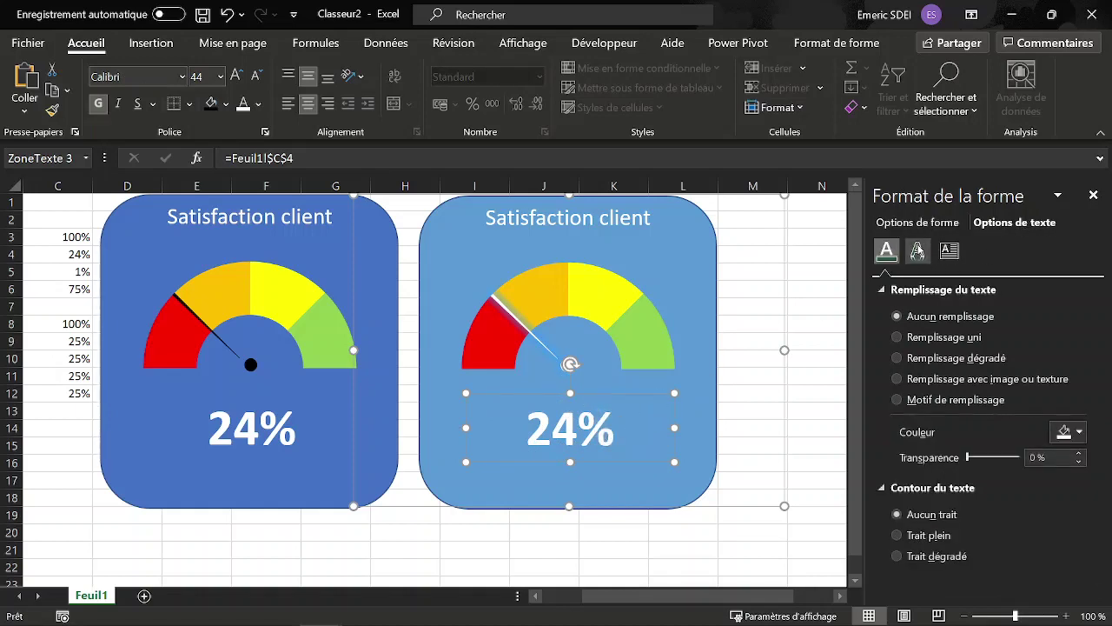
pyautogui.click(917, 250)
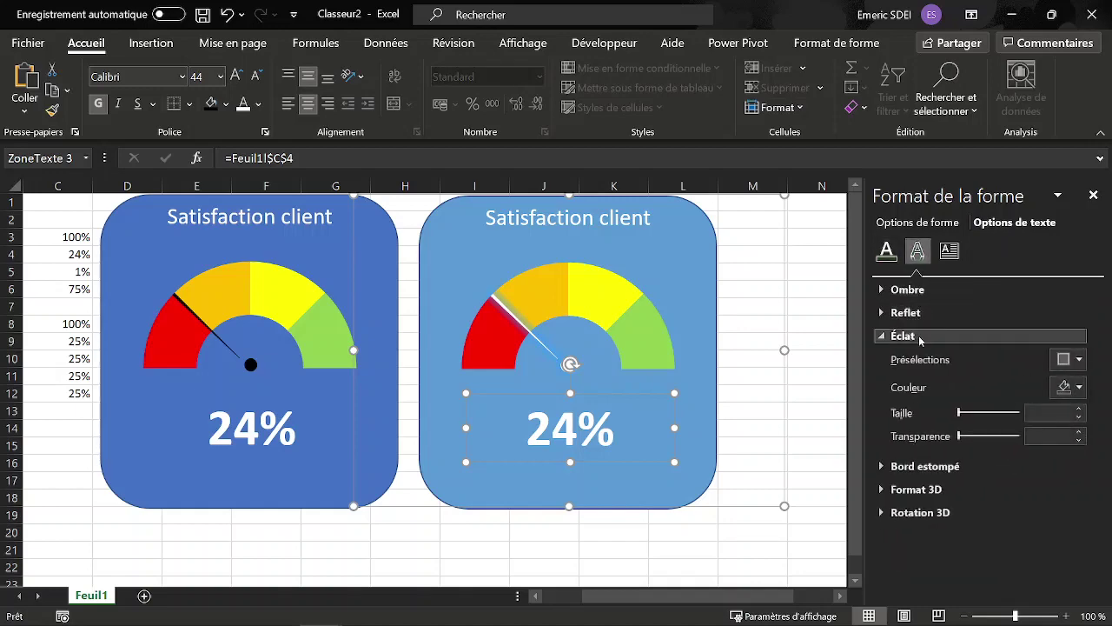
pyautogui.click(1072, 358)
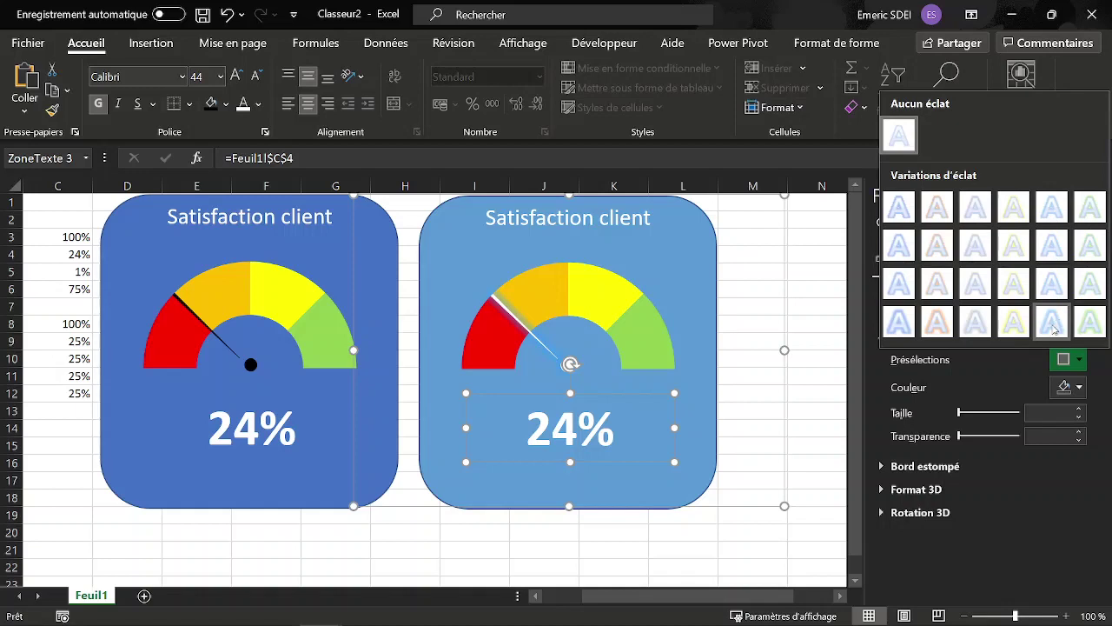
pyautogui.click(1052, 325)
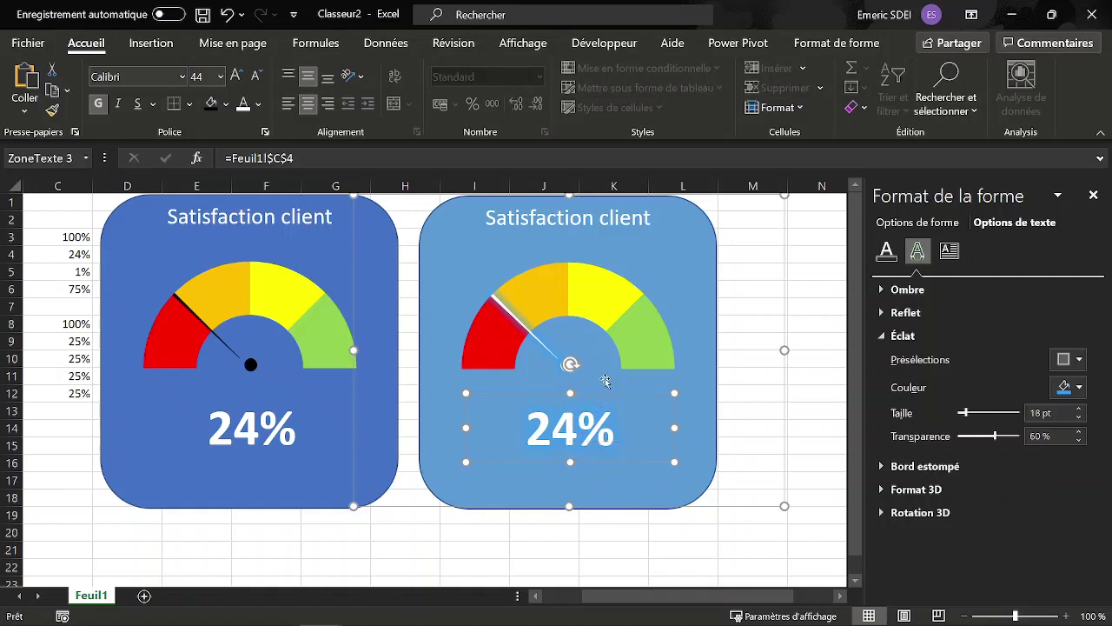
pyautogui.click(709, 342)
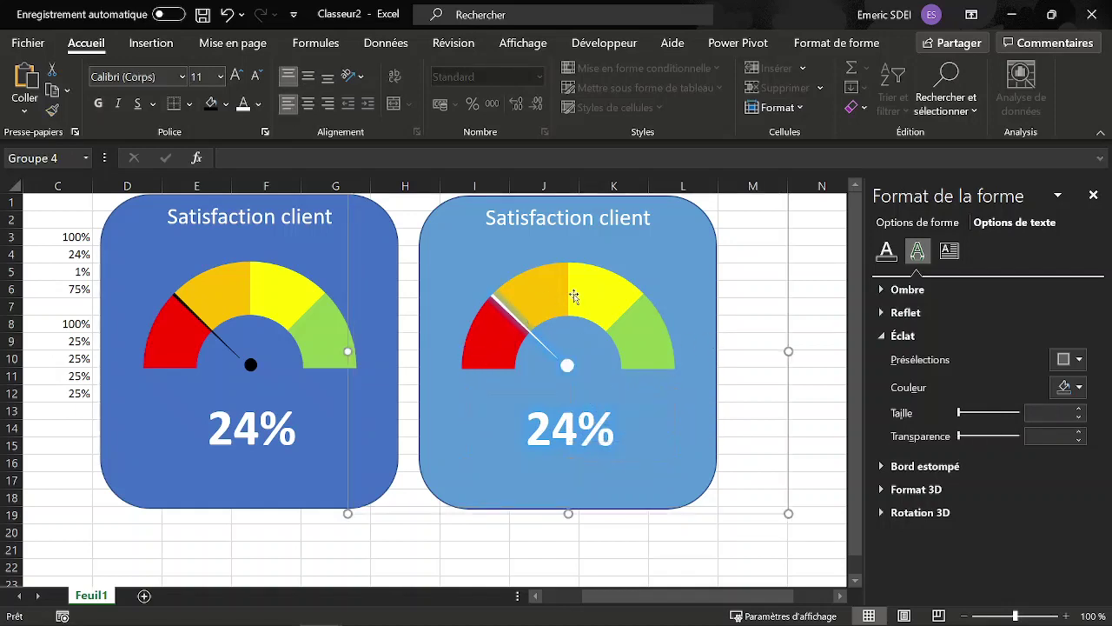
# Step: Select the copied gauge's whole "fond" background series and give it a gradient fill
pyautogui.click(642, 352)
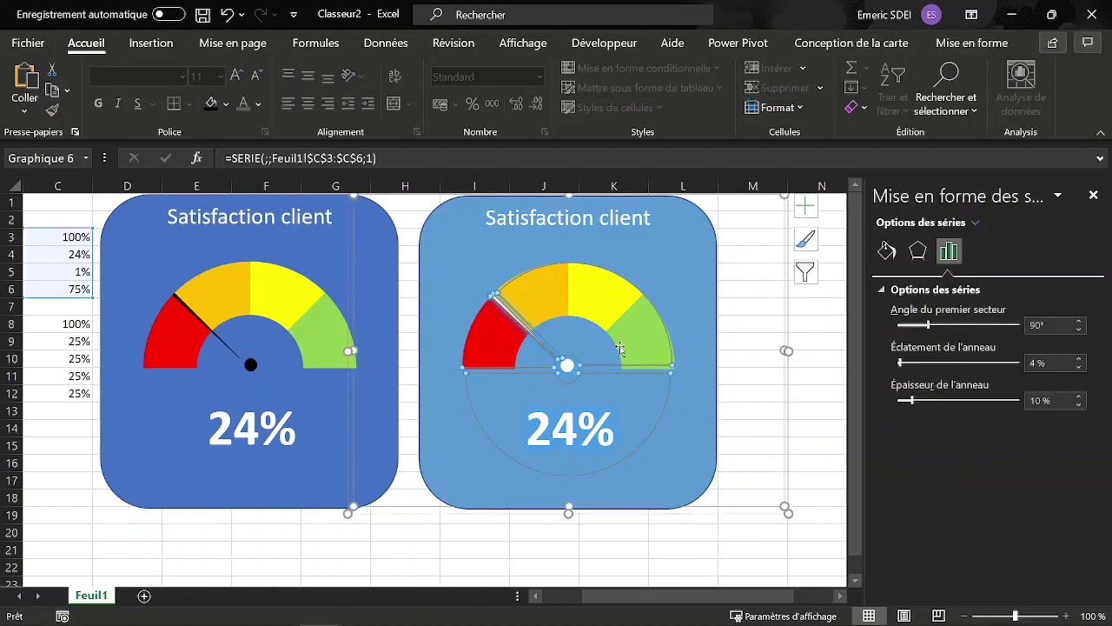
pyautogui.click(626, 366)
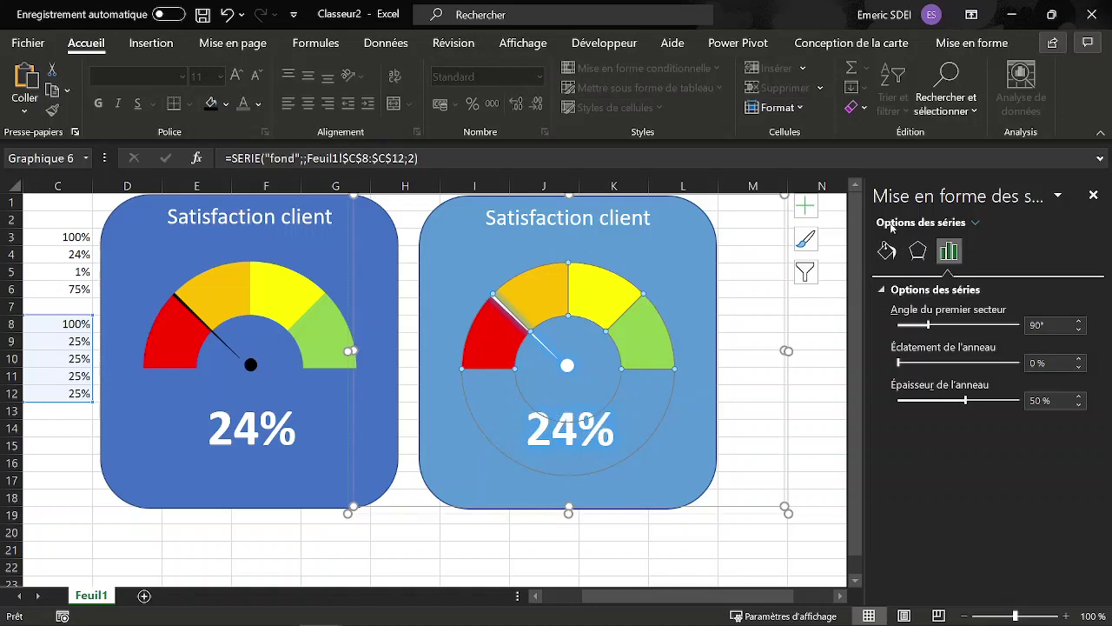
pyautogui.click(887, 251)
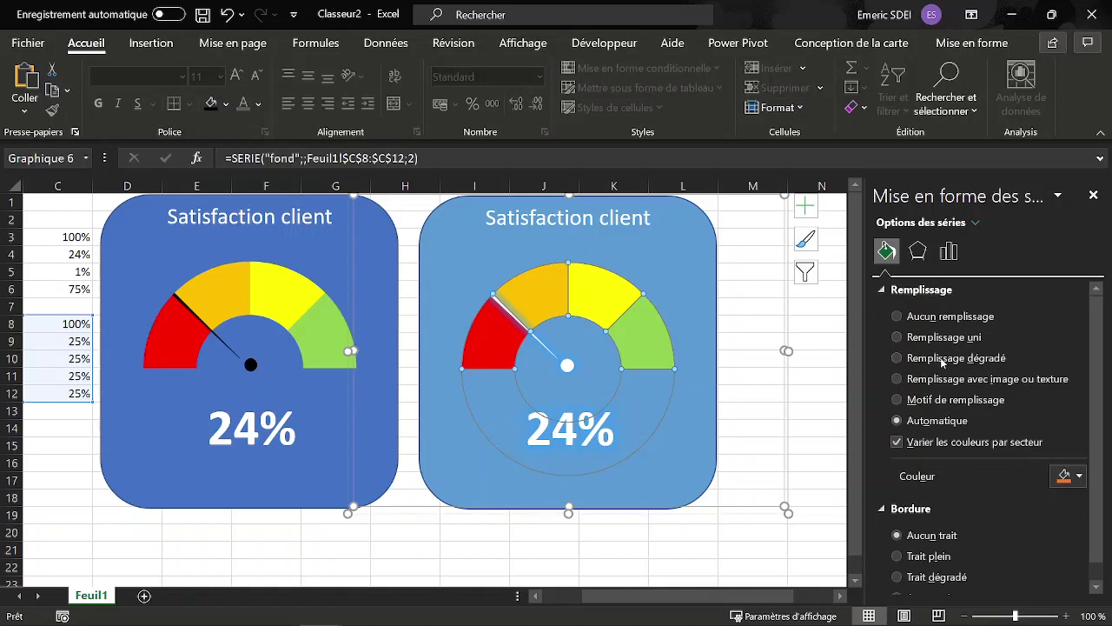
pyautogui.click(899, 359)
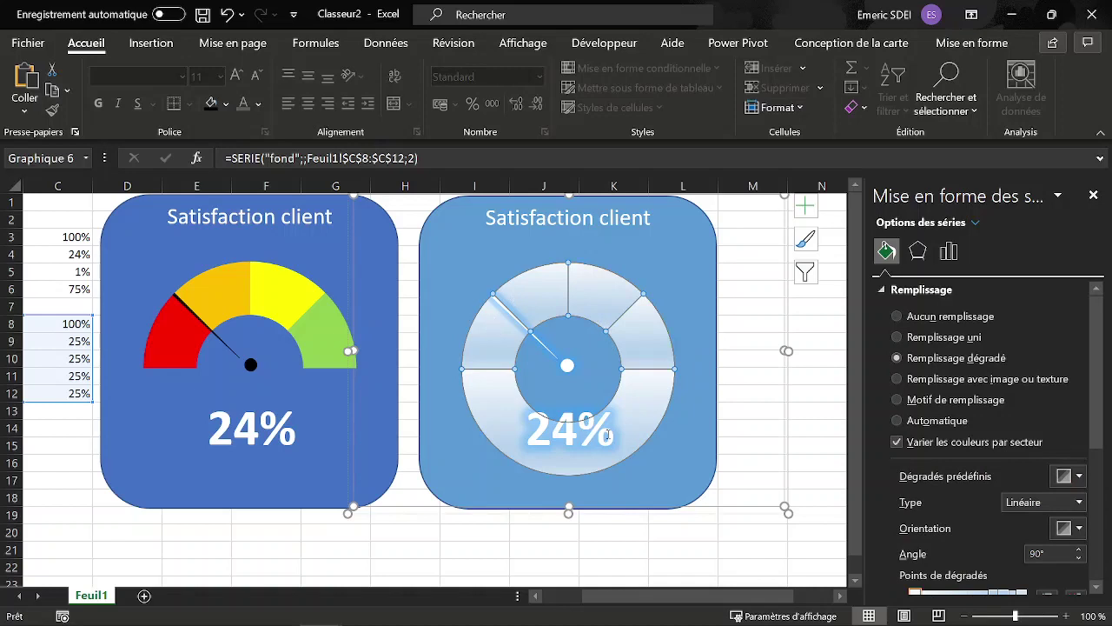
# Step: Select only the lower 100% point of the copied gauge's "fond" series and set it to no fill
pyautogui.click(627, 375)
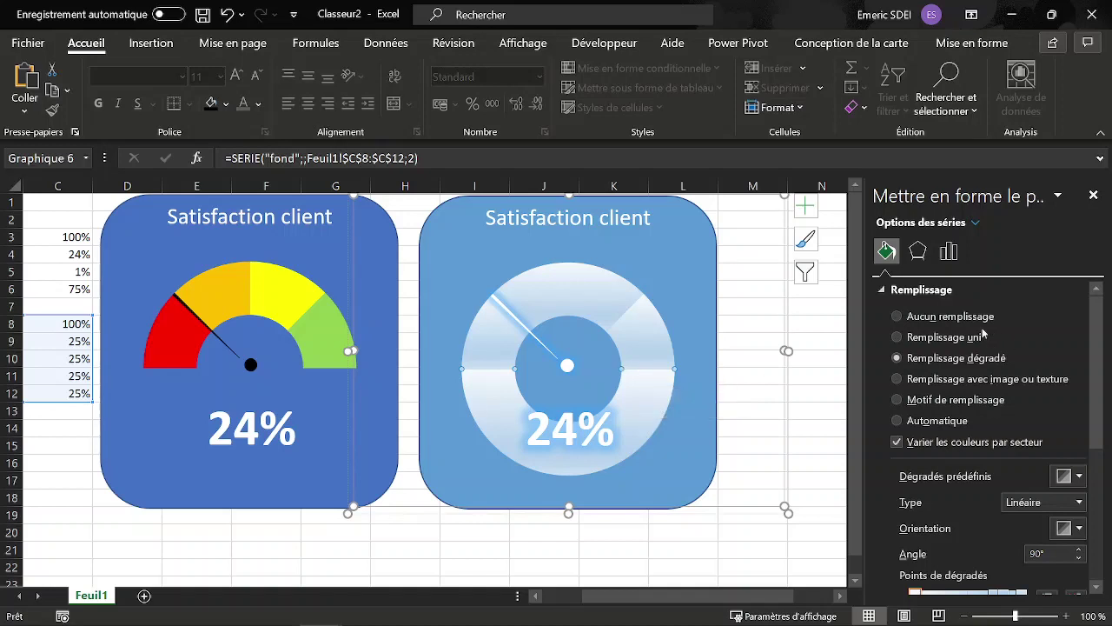
pyautogui.click(898, 318)
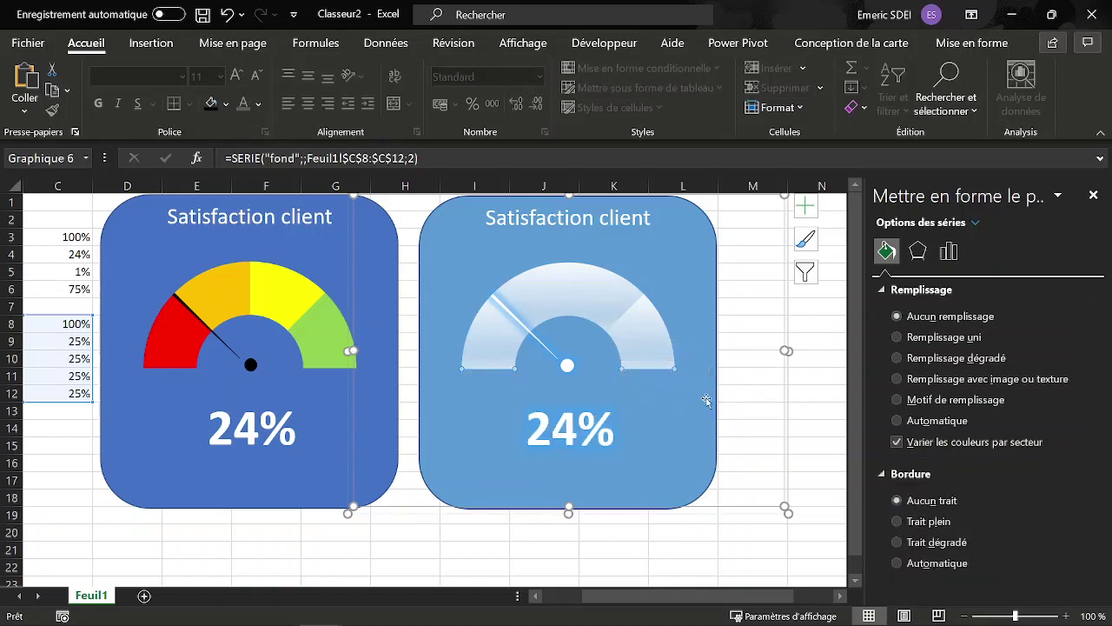
pyautogui.click(692, 312)
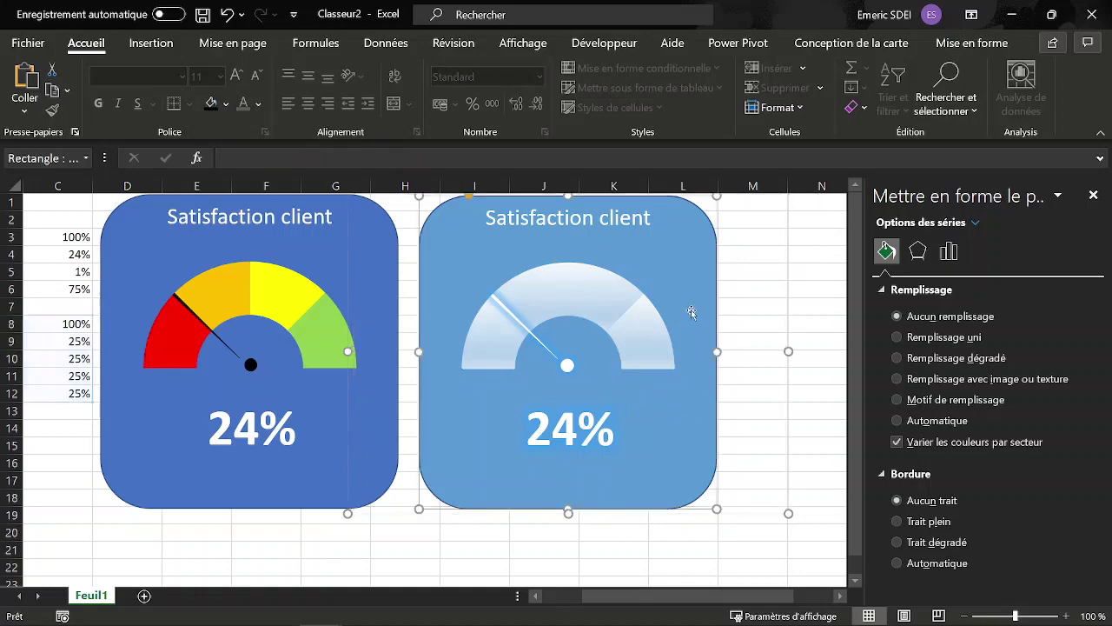
# Step: Raise the doughnut explosion of the copied gauge's "fond" series beyond 2% in small increments to widen the gaps between its segments
pyautogui.click(629, 370)
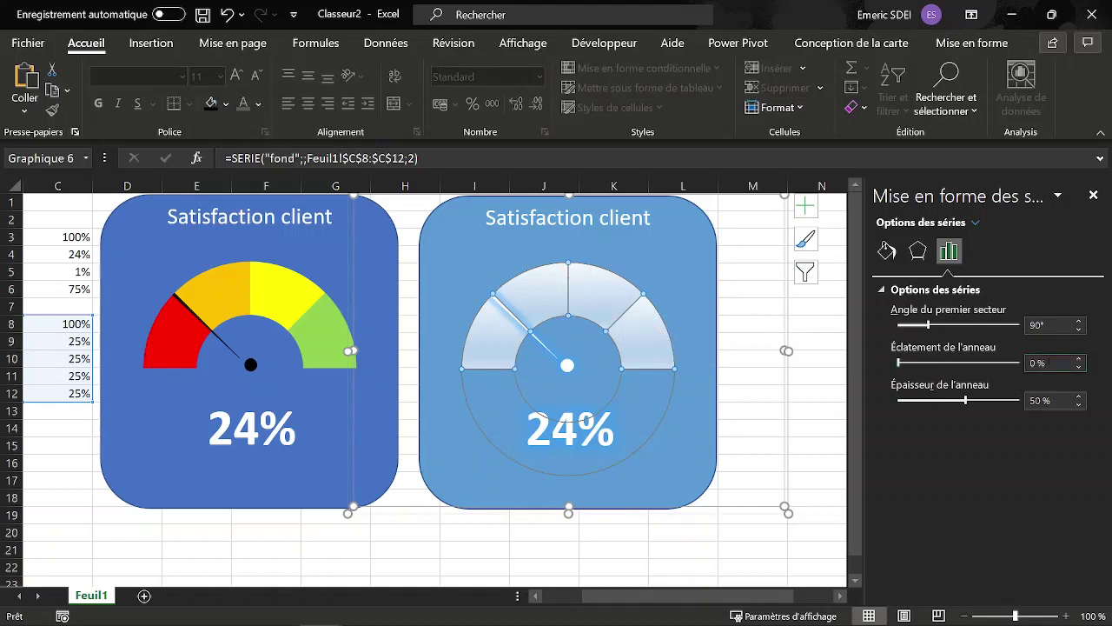
pyautogui.click(1079, 358)
pyautogui.click(1078, 358)
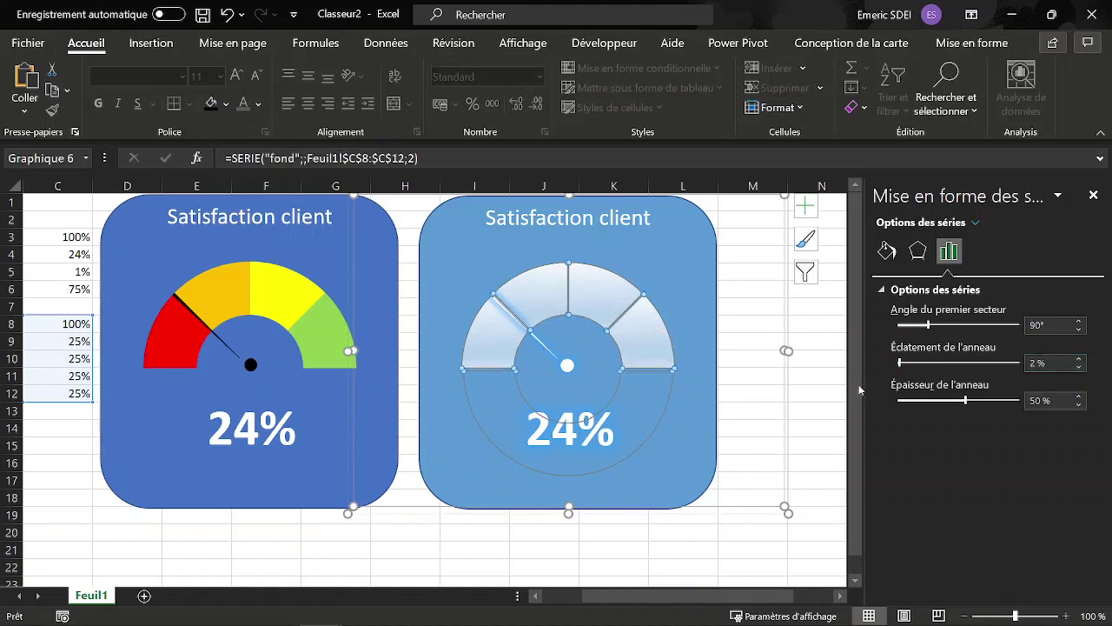
pyautogui.click(750, 392)
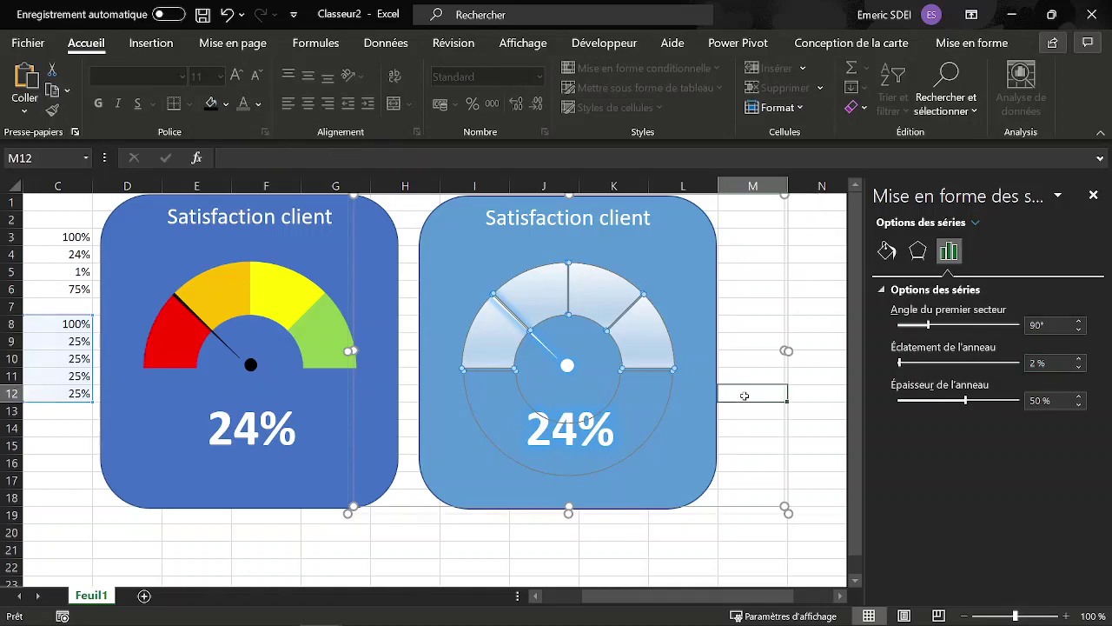
pyautogui.click(637, 335)
pyautogui.click(625, 367)
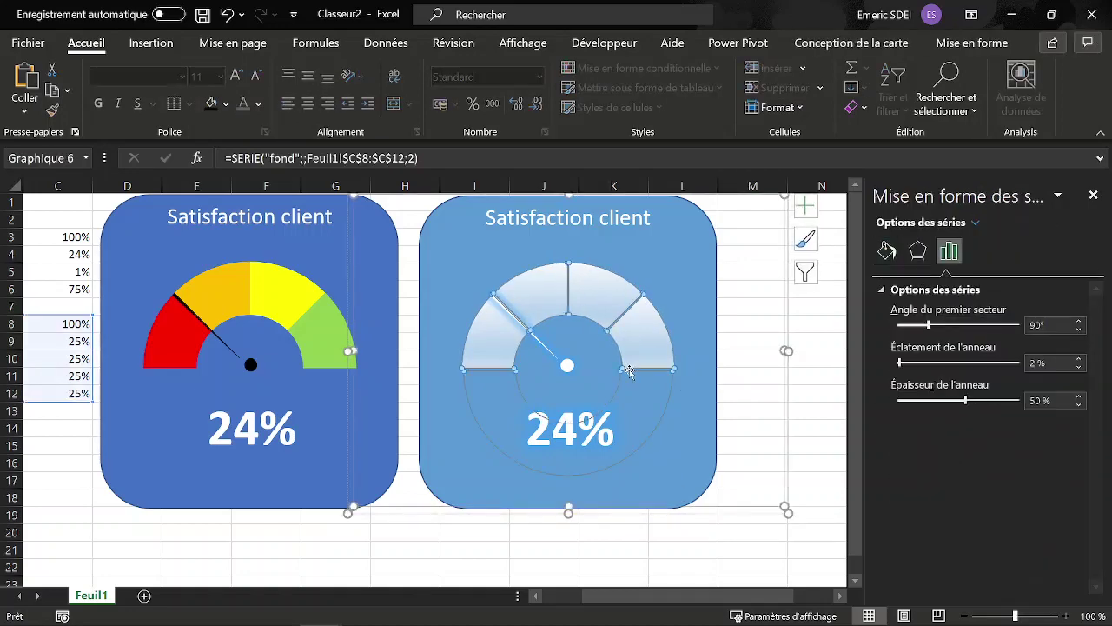
pyautogui.click(1078, 359)
pyautogui.click(1078, 358)
pyautogui.click(748, 363)
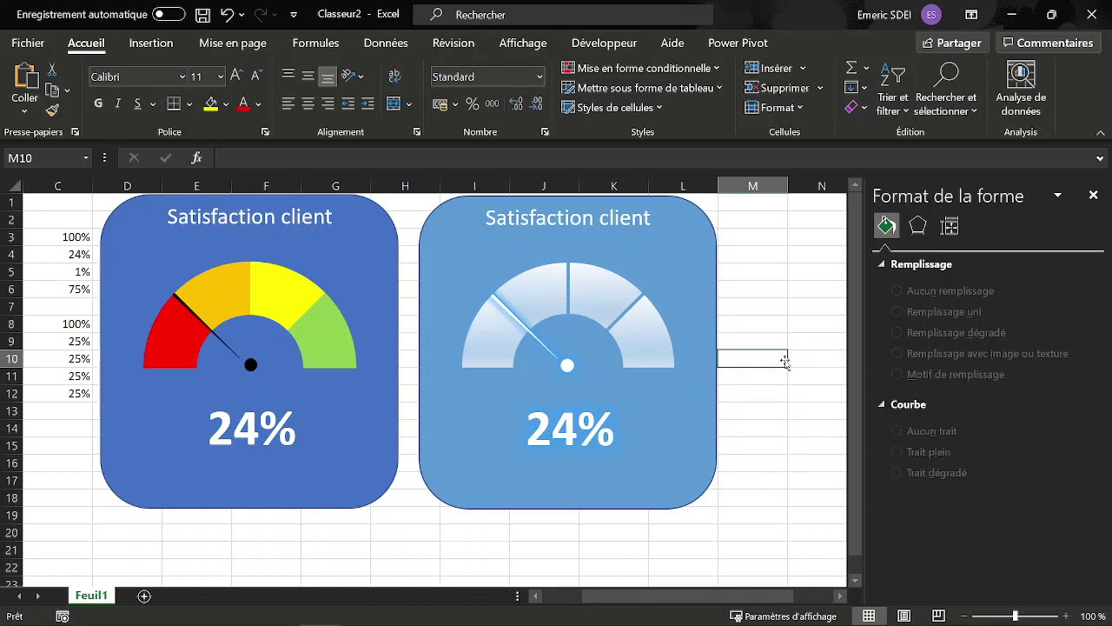
# Step: Recalculate the worksheet several times to check how both gauges' needles and percentages respond
pyautogui.moveTo(600, 337)
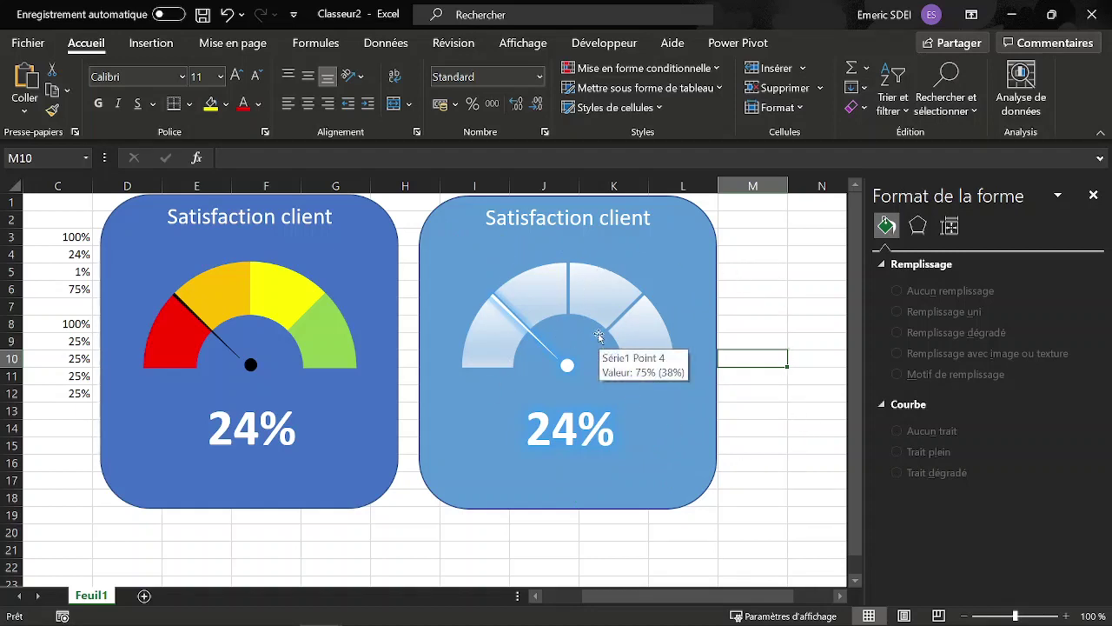
pyautogui.press('F9')
pyautogui.press('F9')
pyautogui.press('F9')
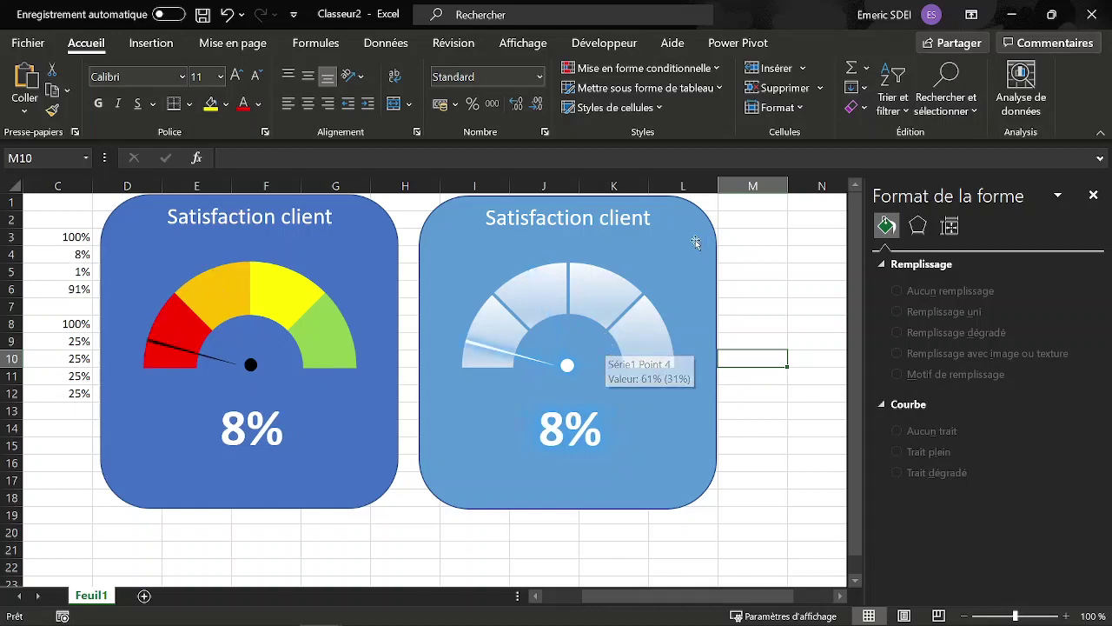
# Step: Paste a copy of the restyled light blue gauge group at cell N1 and move it close beside the second gauge, starting around column M
pyautogui.click(695, 242)
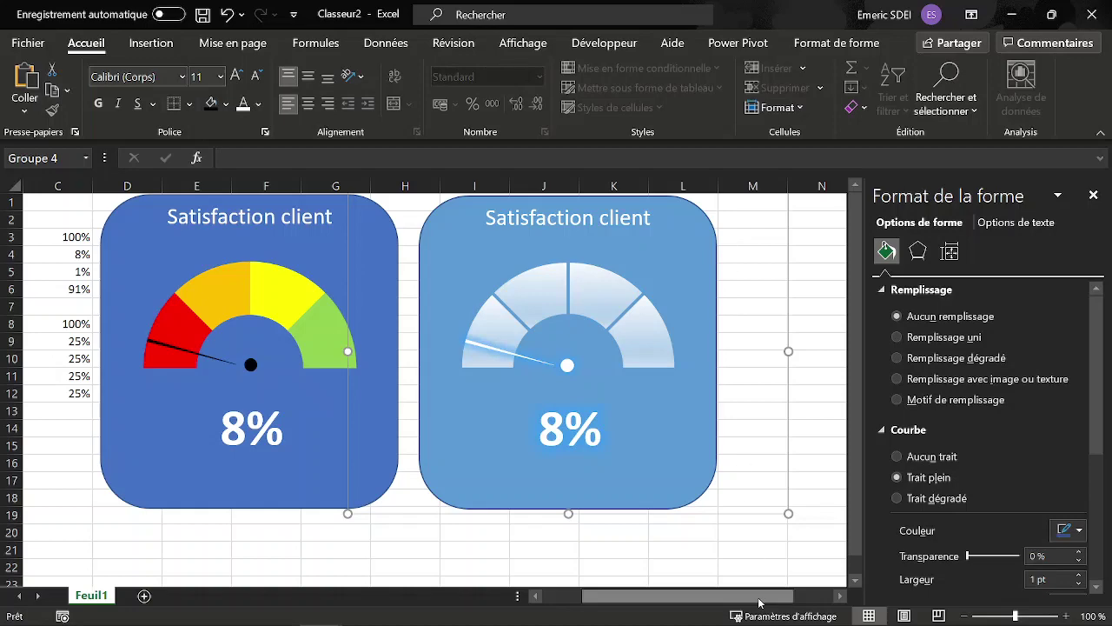
pyautogui.hscroll(2, 738, 598)
pyautogui.click(676, 203)
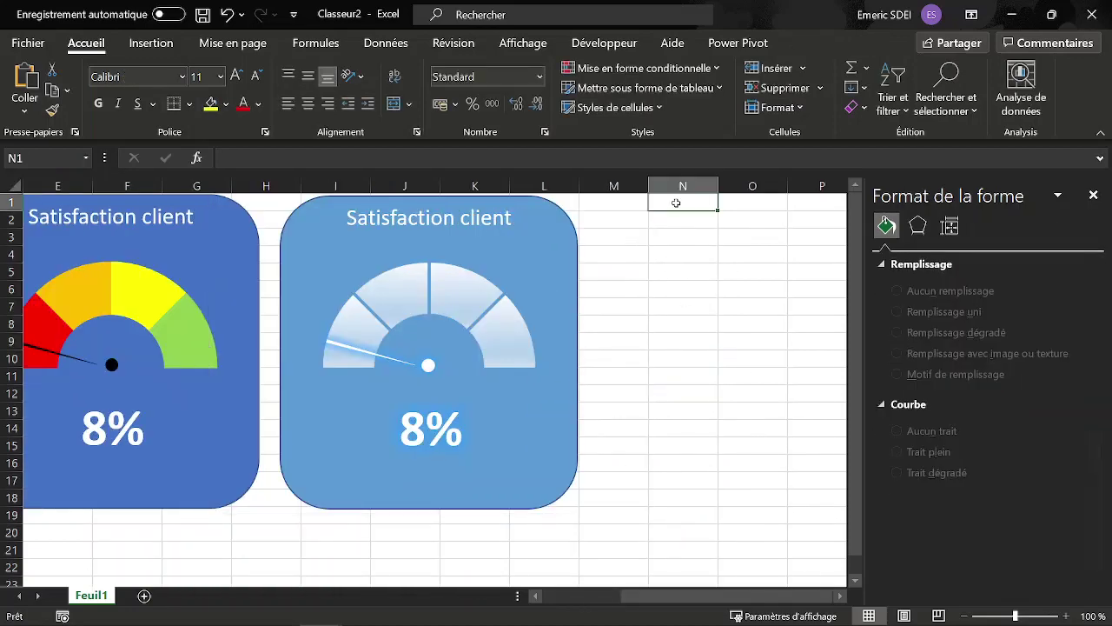
pyautogui.hotkey('ctrl', 'v')
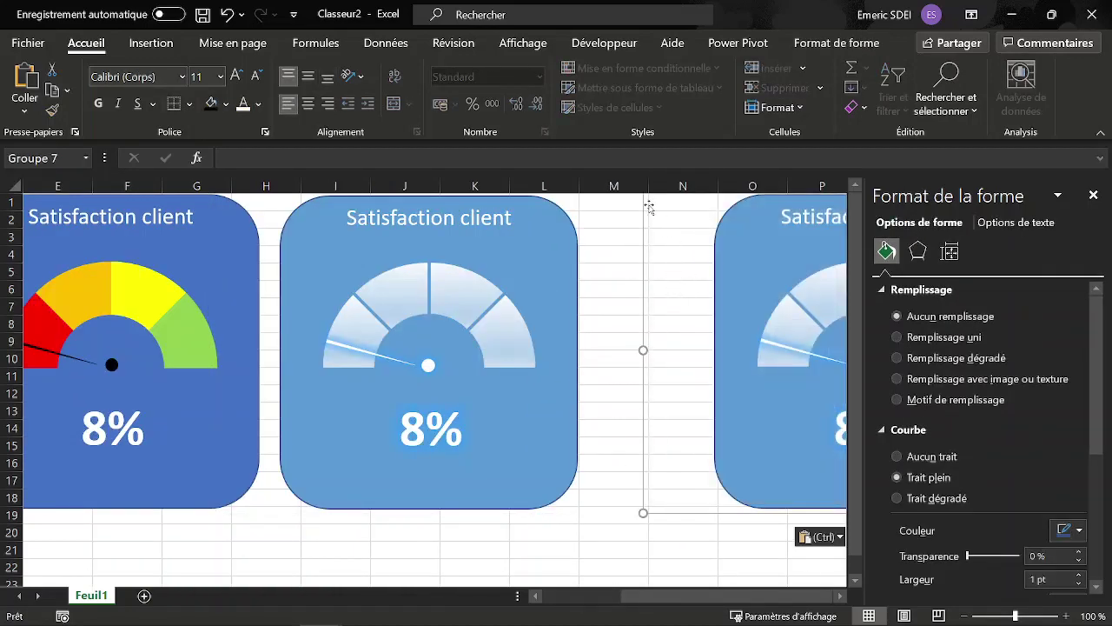
pyautogui.moveTo(644, 204); pyautogui.dragTo(529, 206)
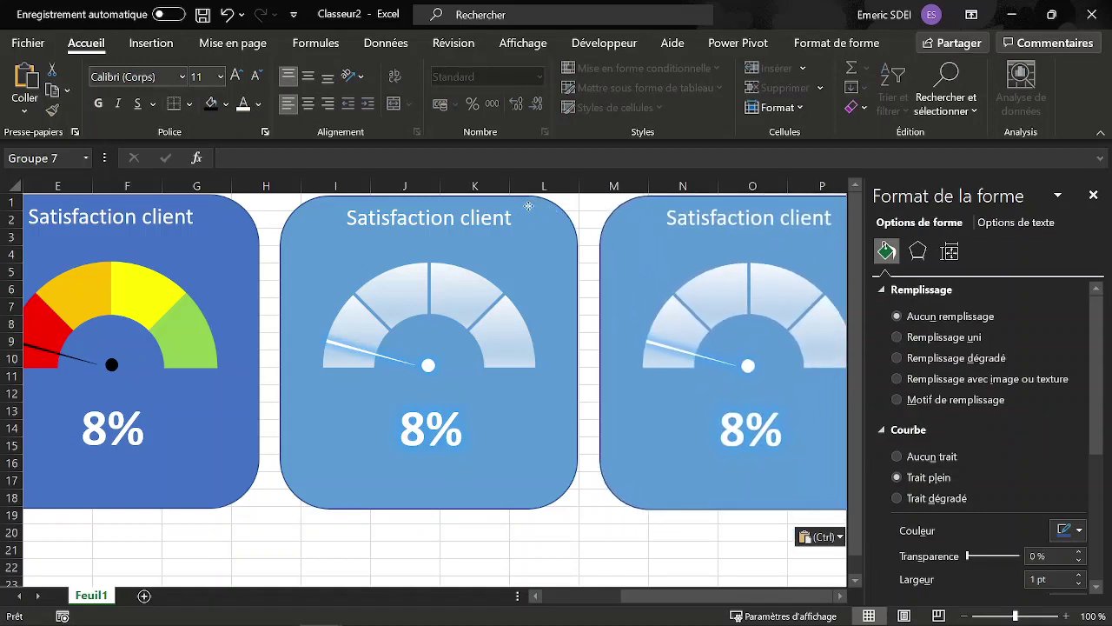
# Step: Fill the rounded background rectangle of the third gauge, around columns M to Q, with solid black
pyautogui.click(841, 596)
pyautogui.click(842, 596)
pyautogui.click(841, 597)
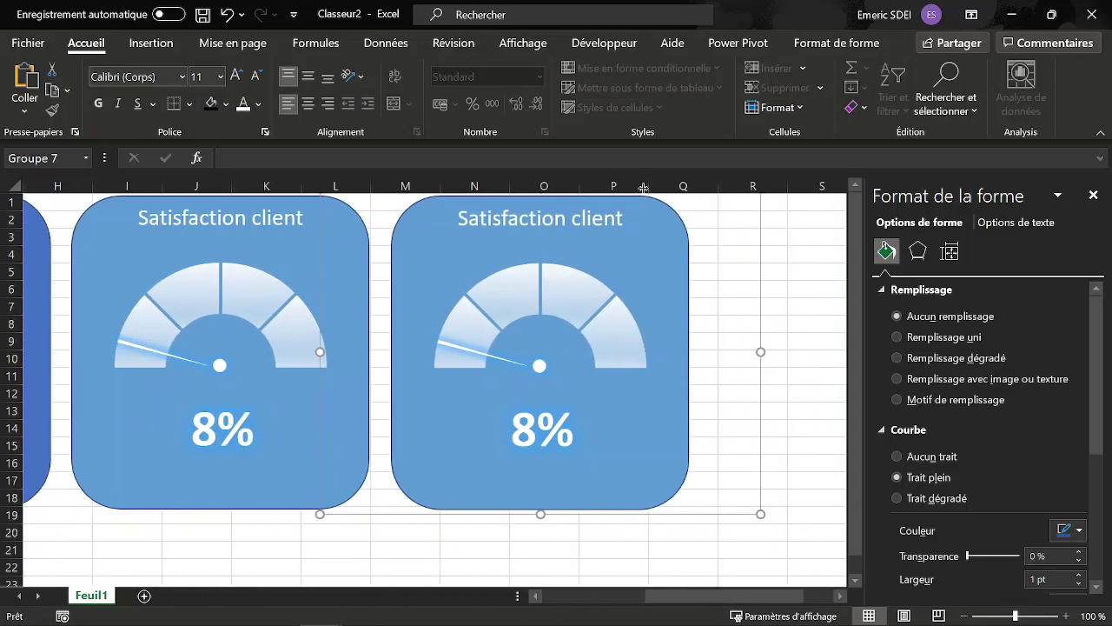
pyautogui.click(669, 214)
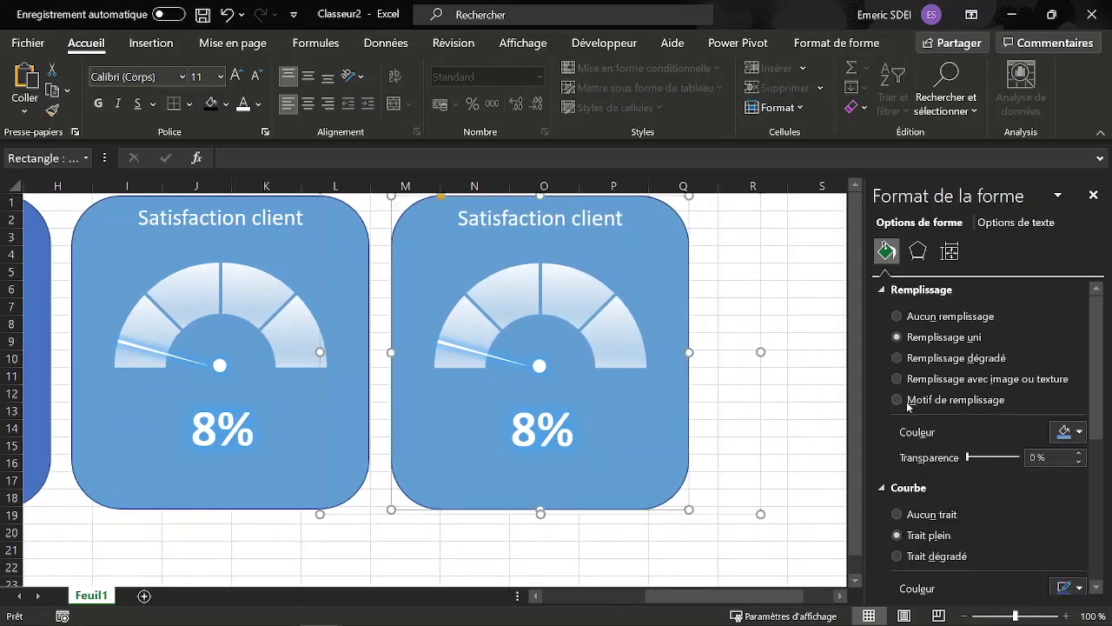
pyautogui.click(1081, 433)
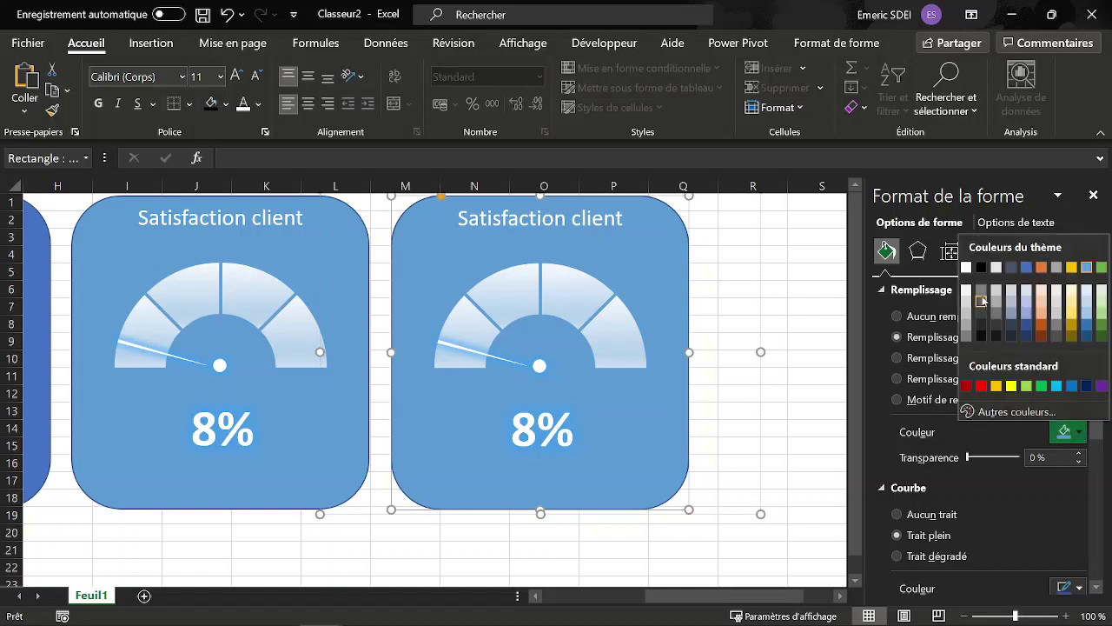
pyautogui.click(982, 268)
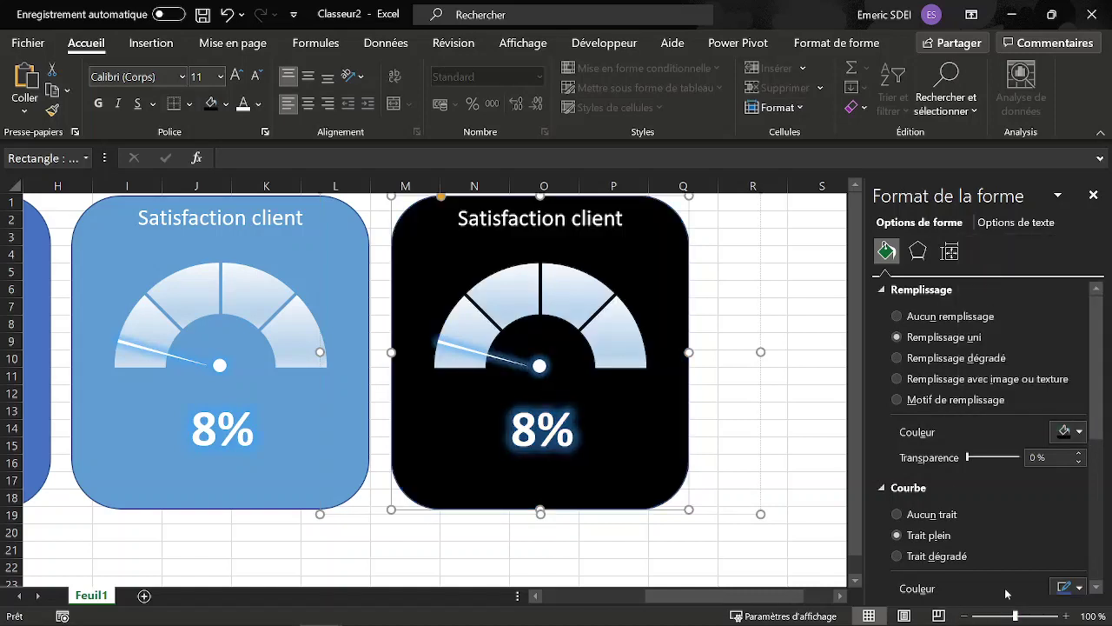
# Step: Set the text fill of the third gauge's percentage box to solid black (Noir, Texte 1)
pyautogui.click(563, 448)
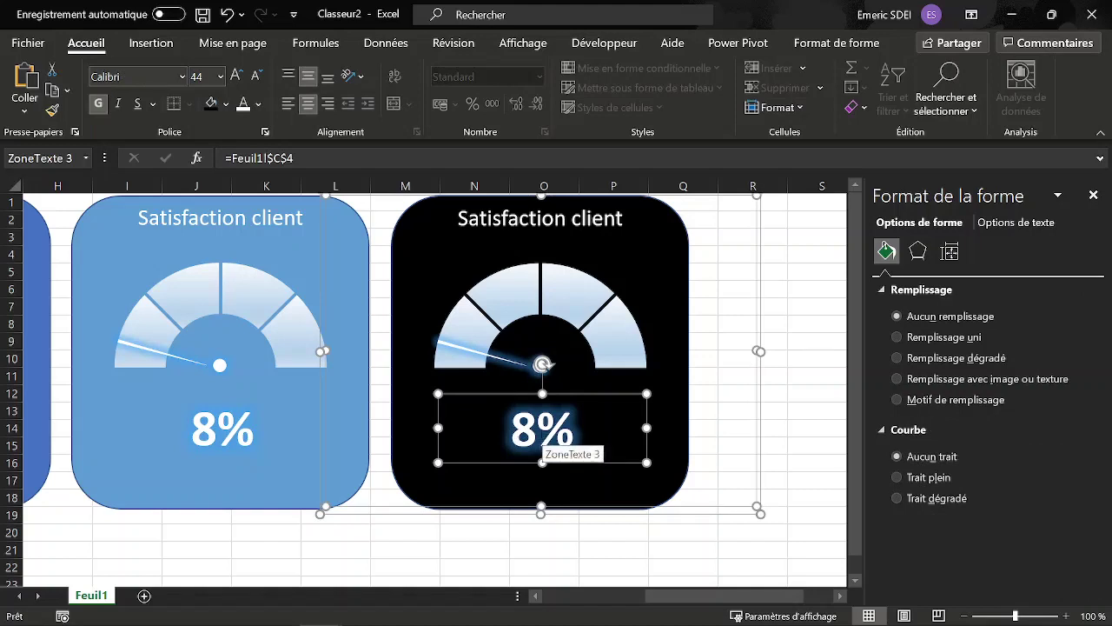
pyautogui.click(995, 224)
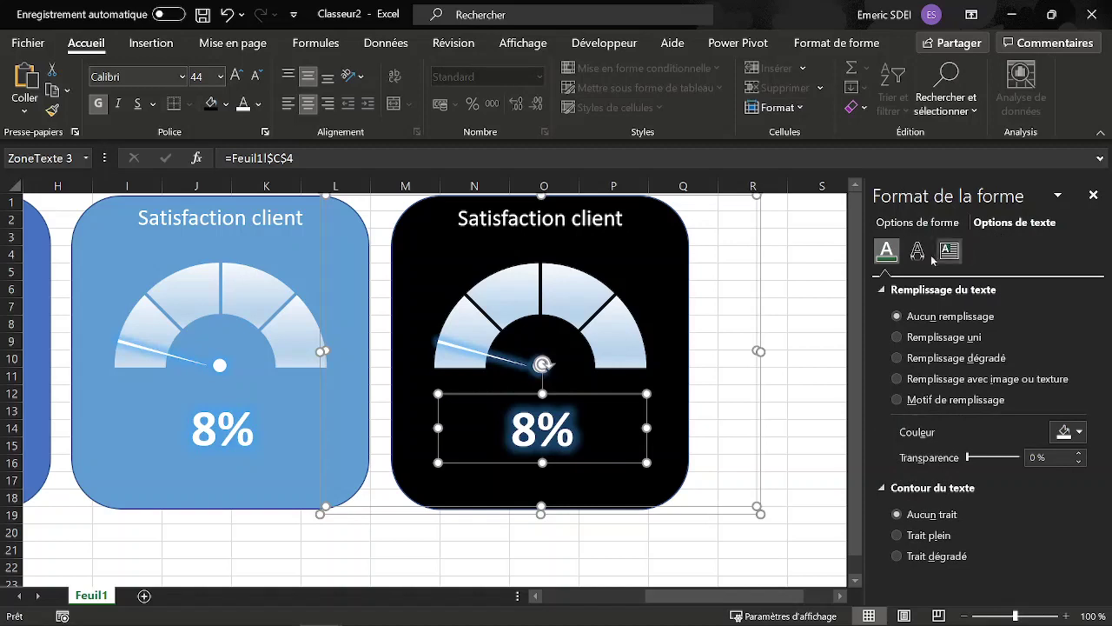
pyautogui.click(1080, 432)
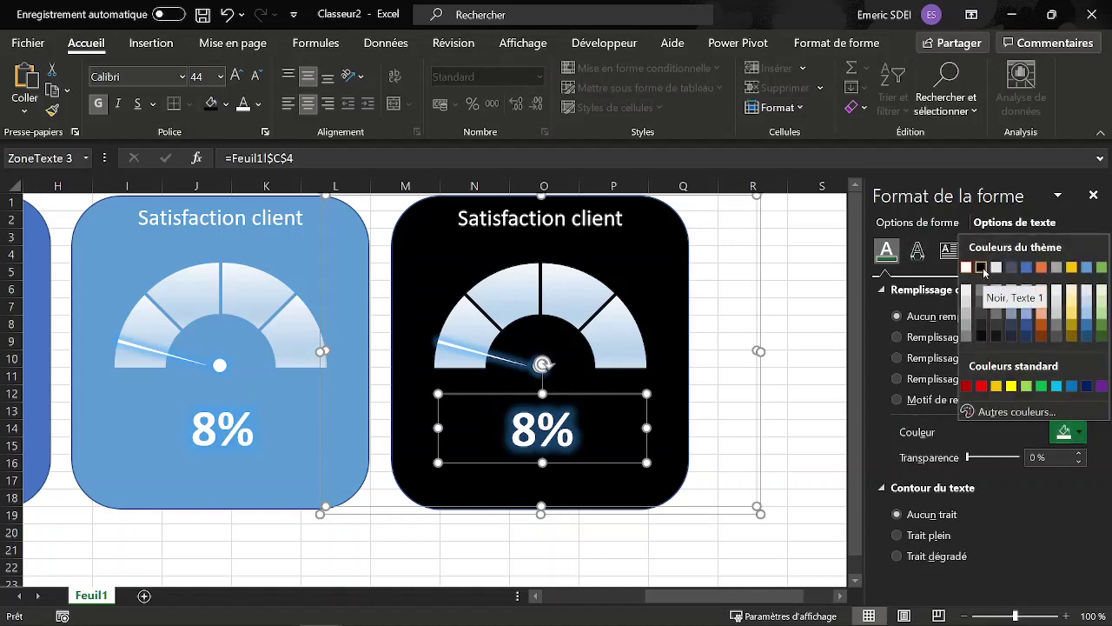
pyautogui.click(981, 268)
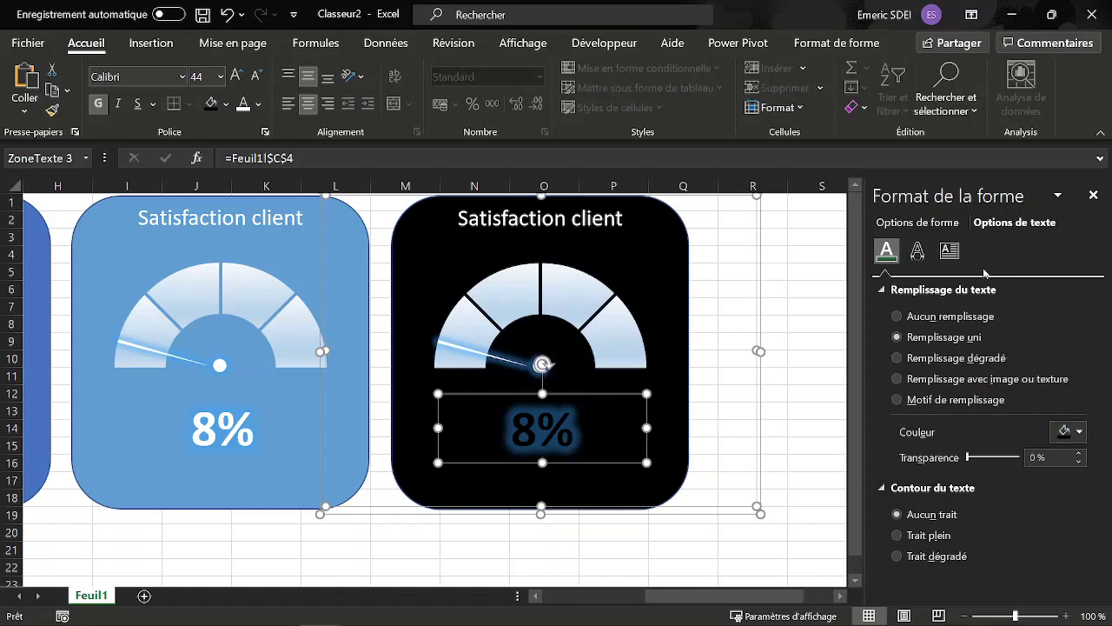
# Step: Give the third gauge's percentage text an 18 pt glow preset and recolour that glow standard red
pyautogui.click(920, 260)
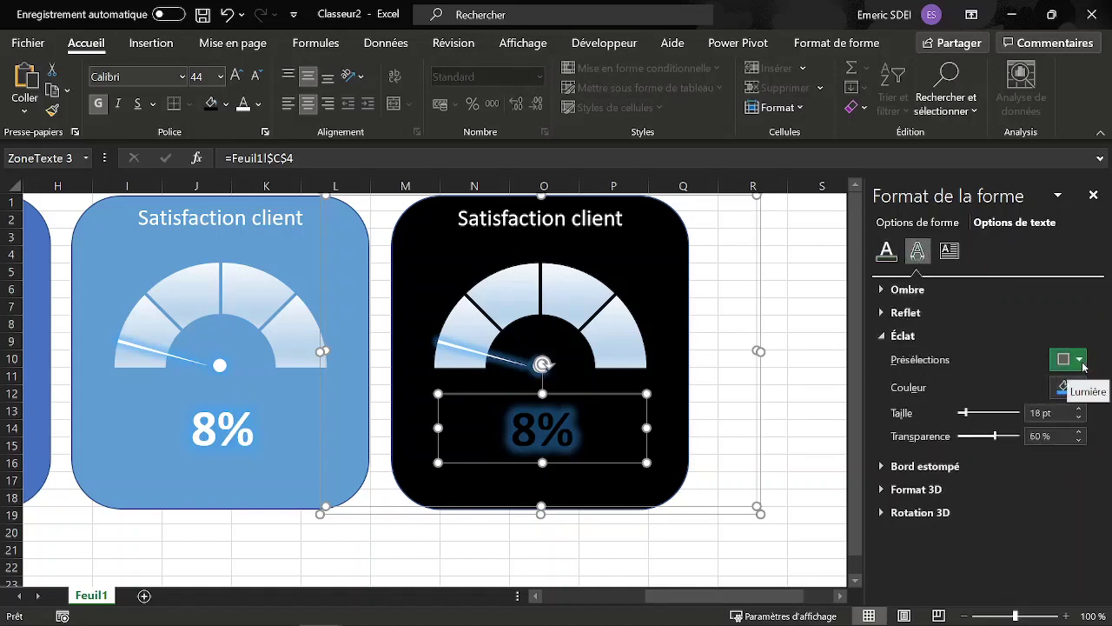
pyautogui.click(1081, 361)
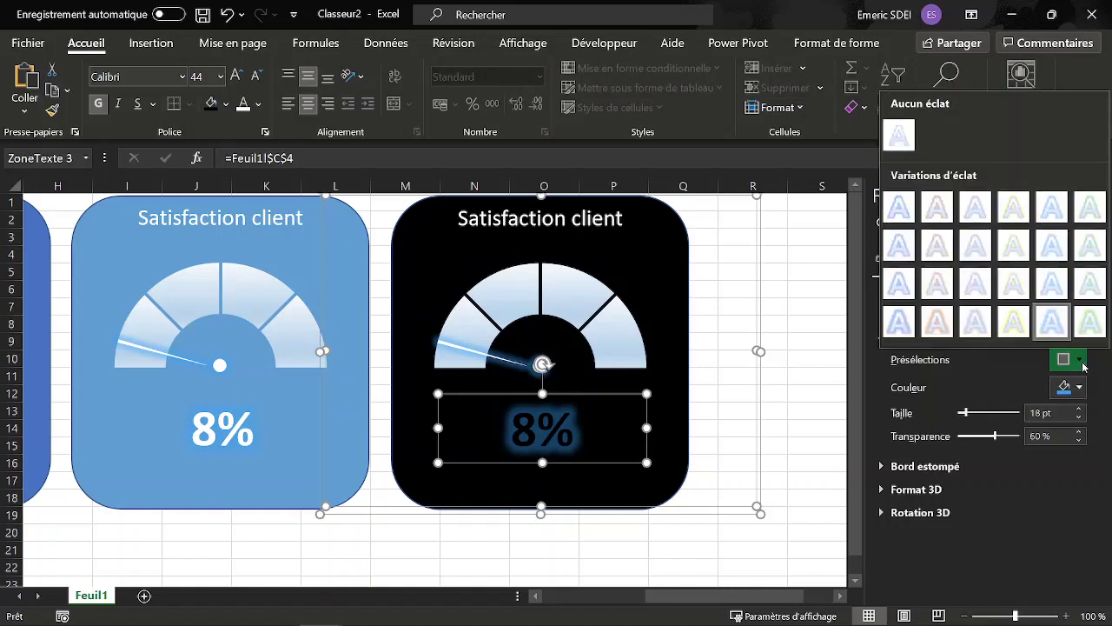
pyautogui.click(940, 329)
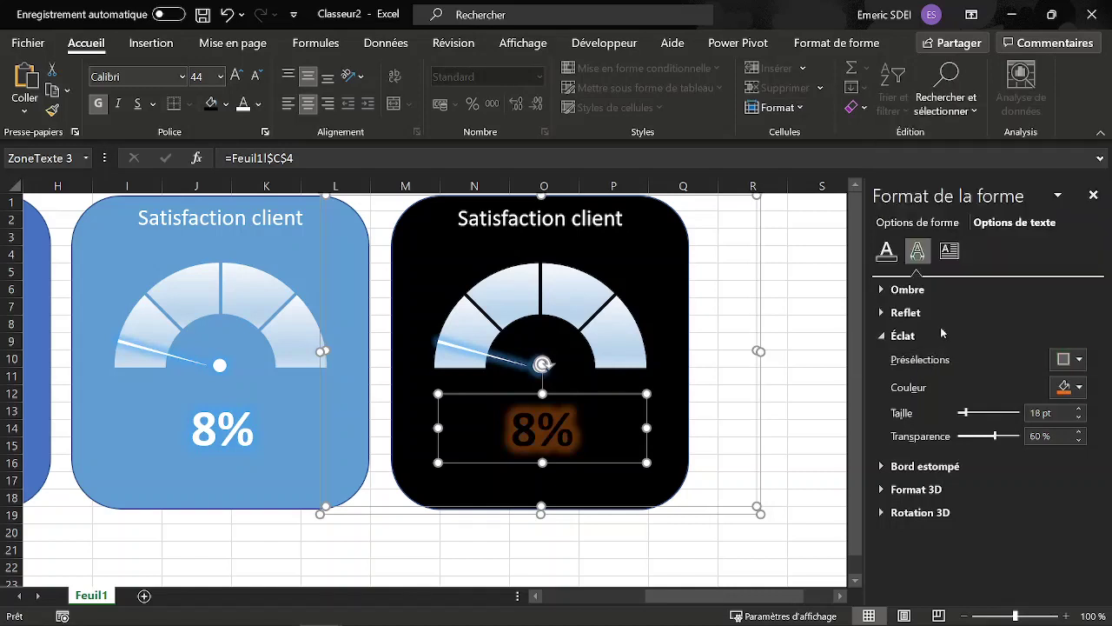
pyautogui.click(1079, 388)
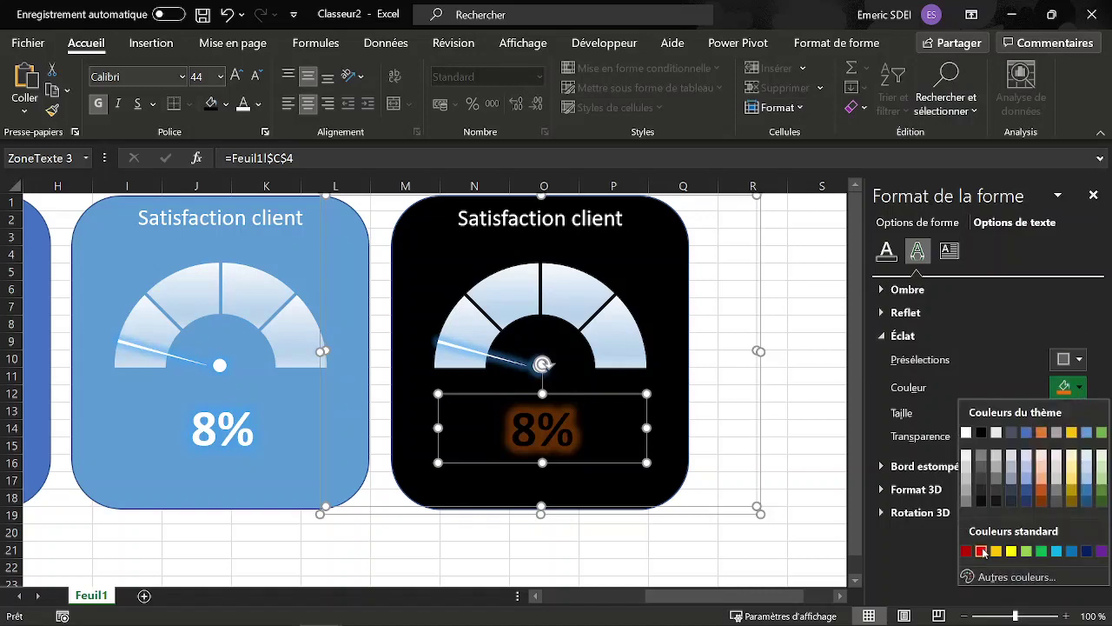
pyautogui.click(982, 551)
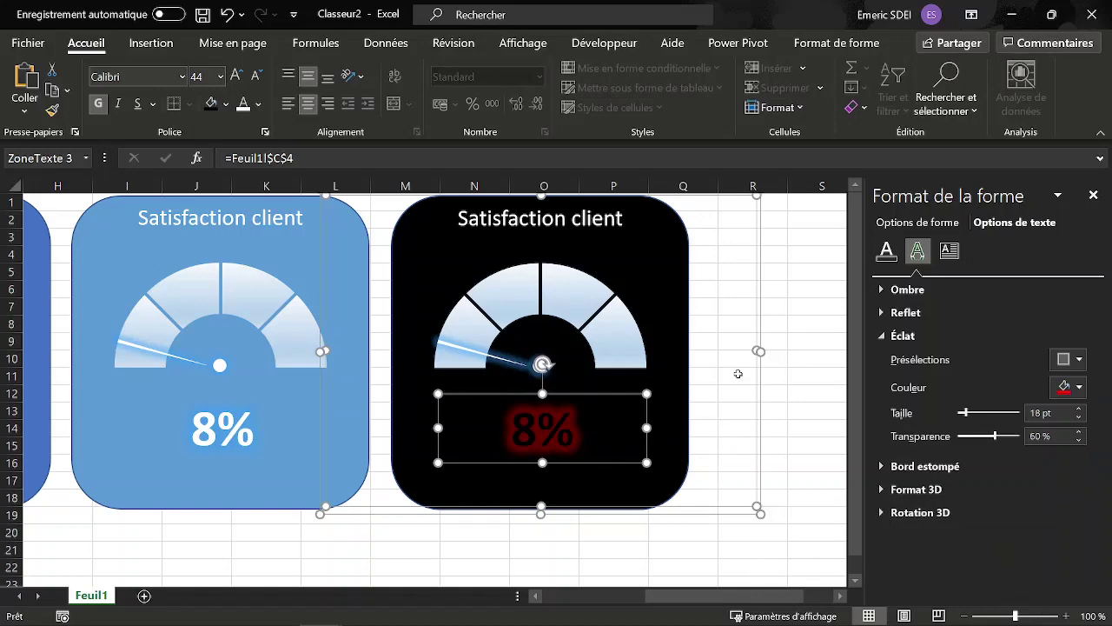
# Step: Select only the needle point of the third gauge's chart and change its glow colour to standard red
pyautogui.click(507, 361)
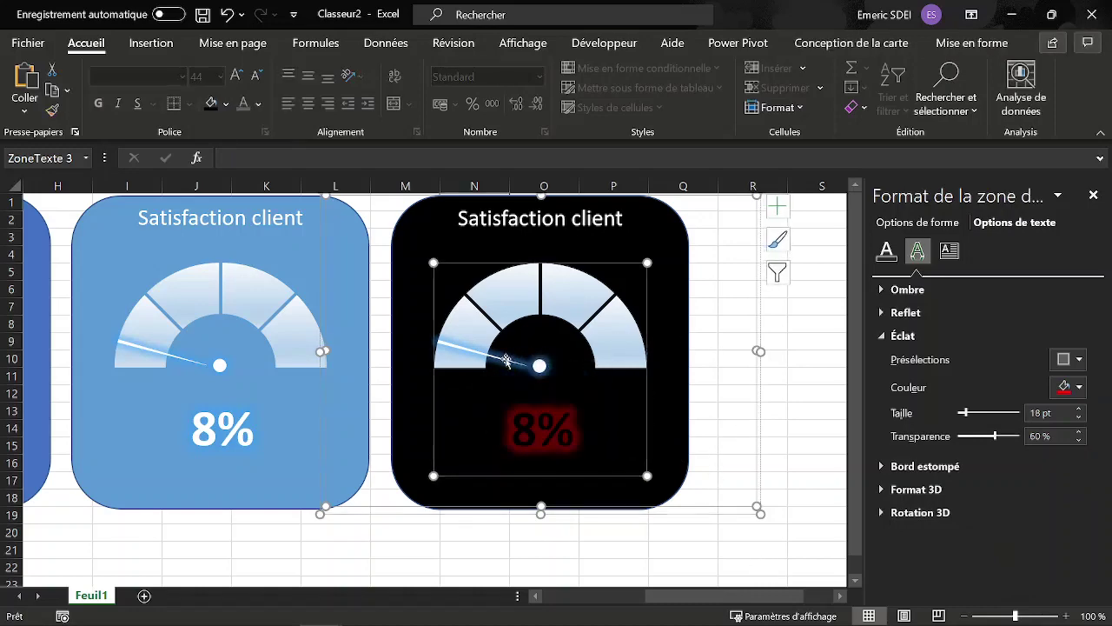
pyautogui.click(497, 362)
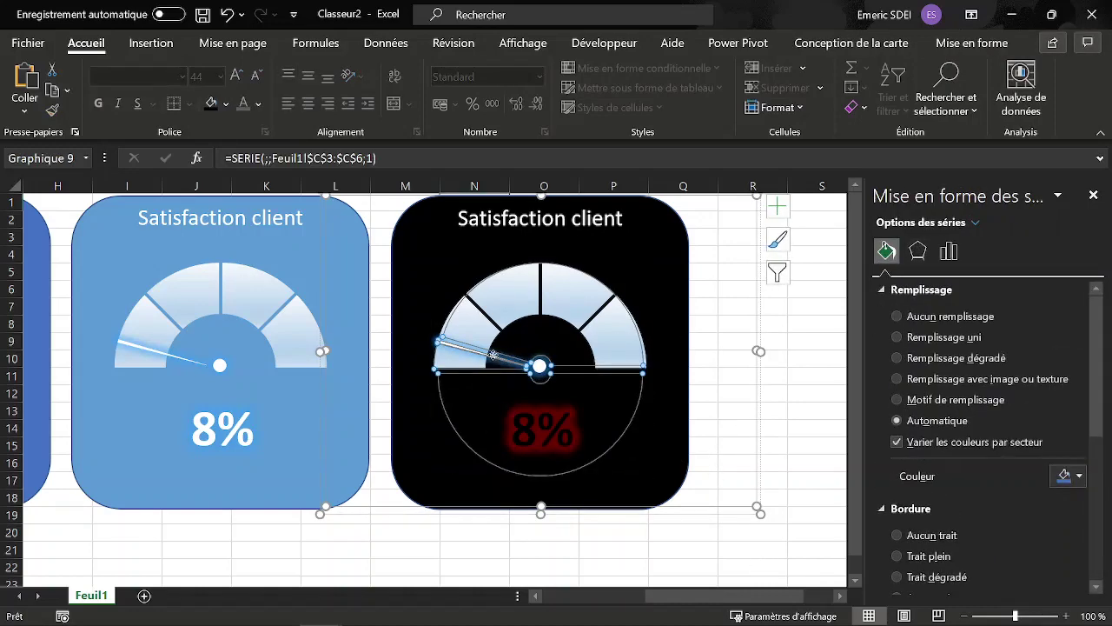
pyautogui.click(494, 358)
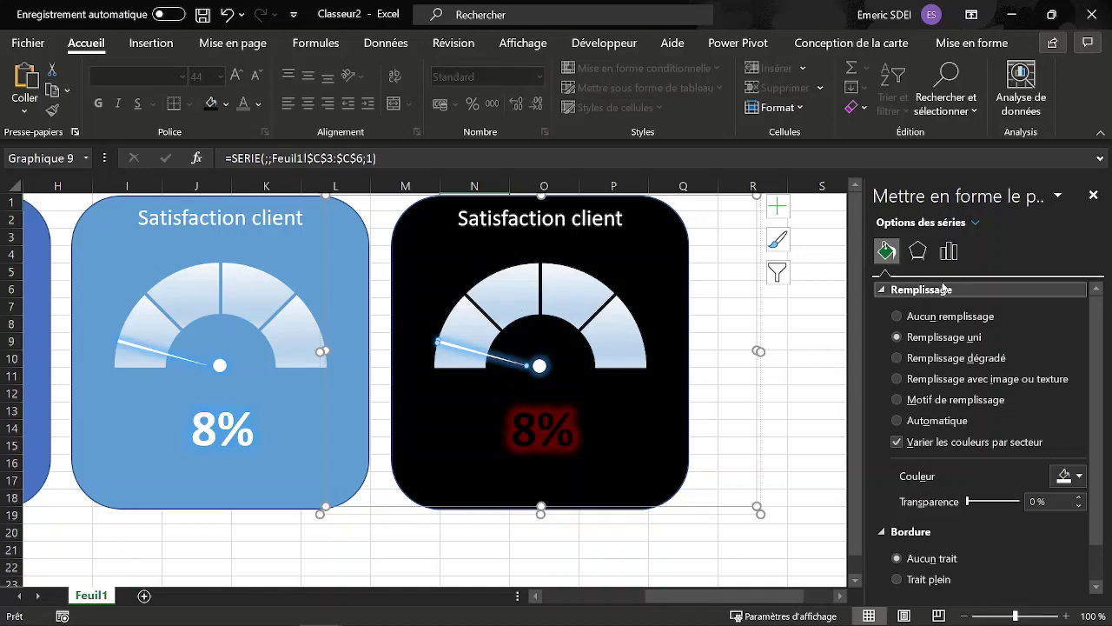
pyautogui.click(918, 251)
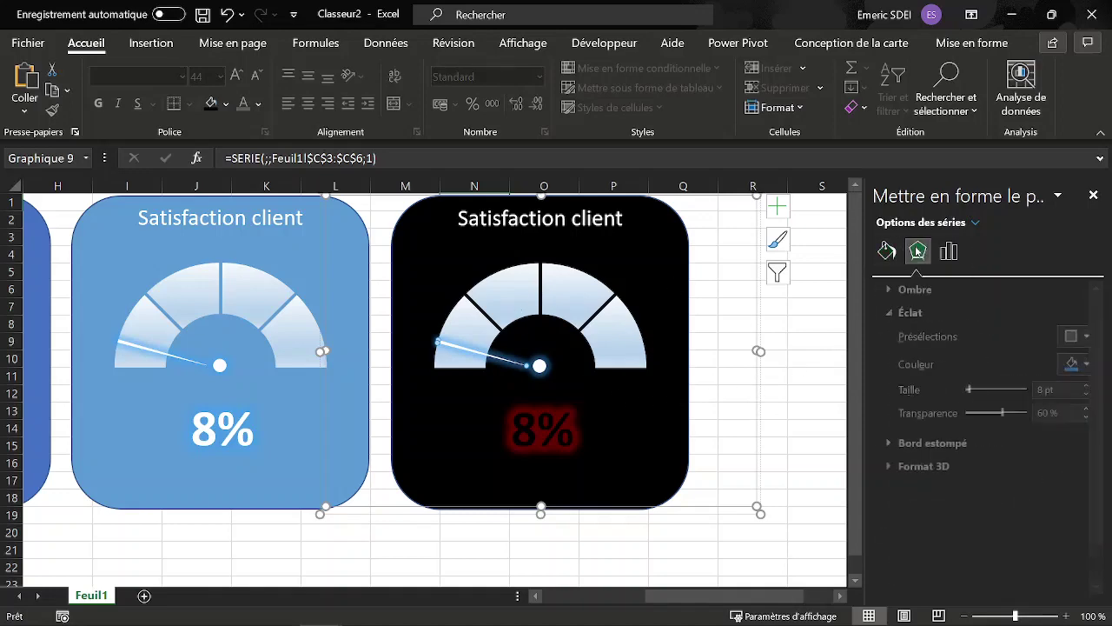
pyautogui.click(1080, 337)
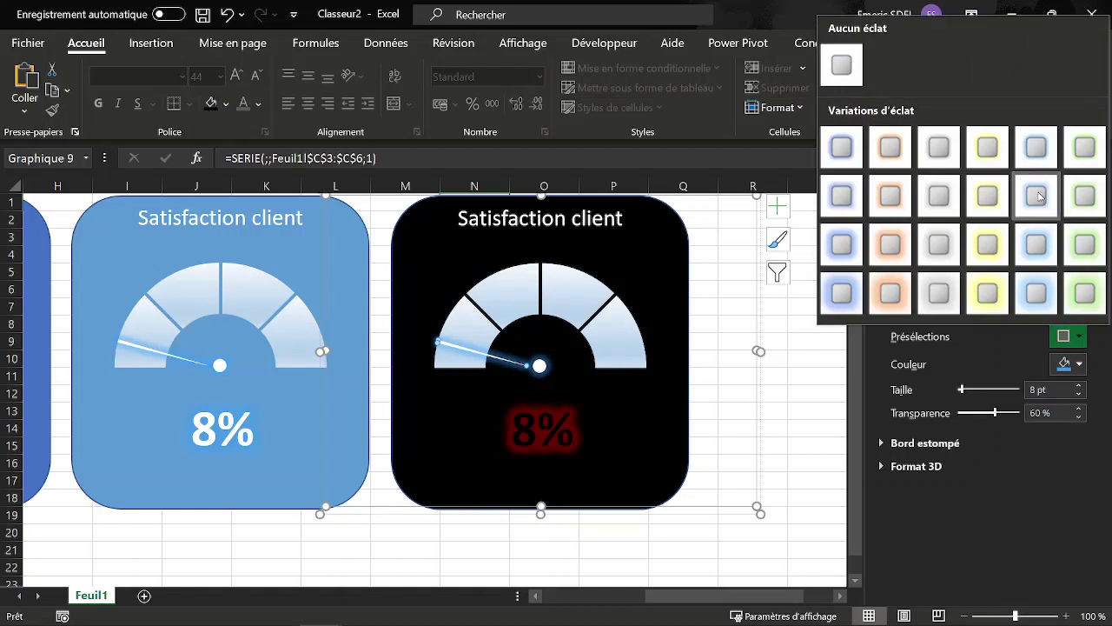
pyautogui.click(1082, 369)
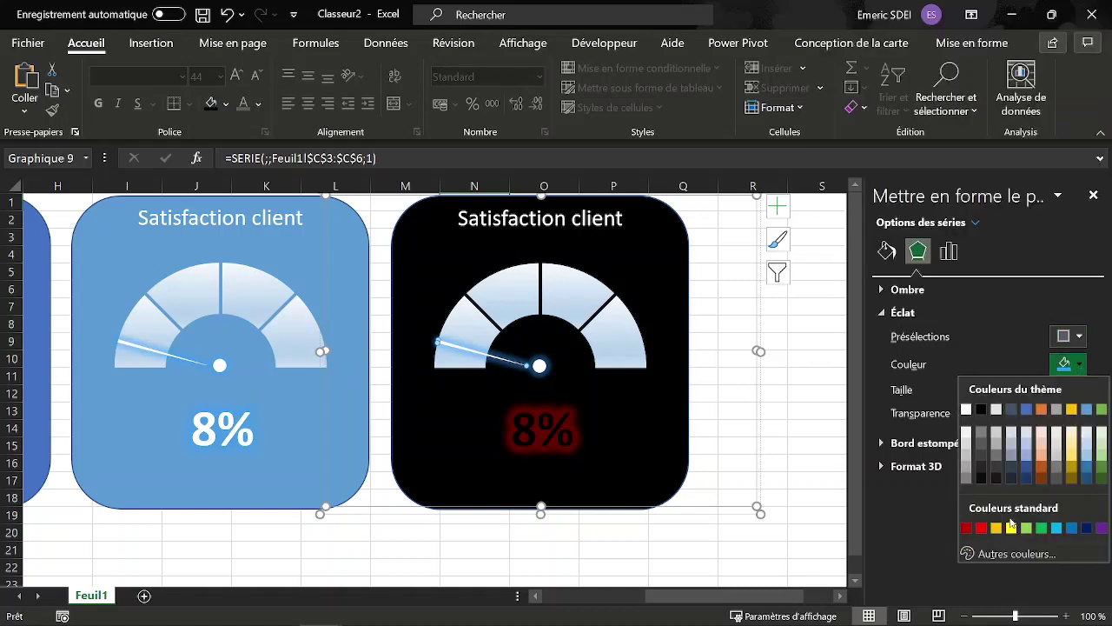
pyautogui.click(983, 528)
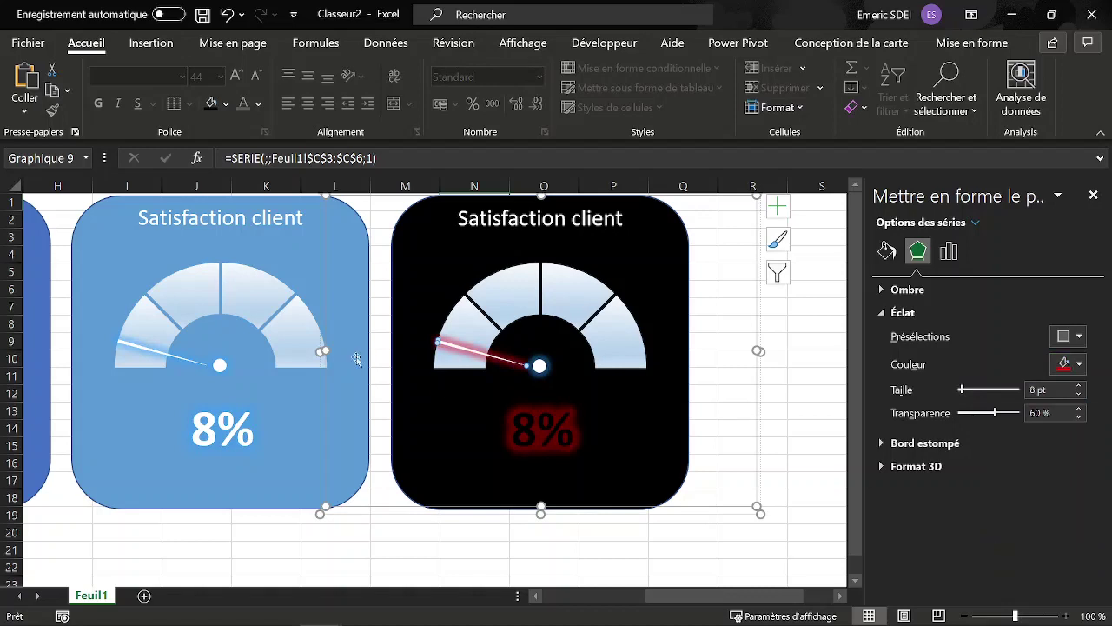
# Step: Set the font colour of the third gauge's "Satisfaction client" title to standard red
pyautogui.click(494, 215)
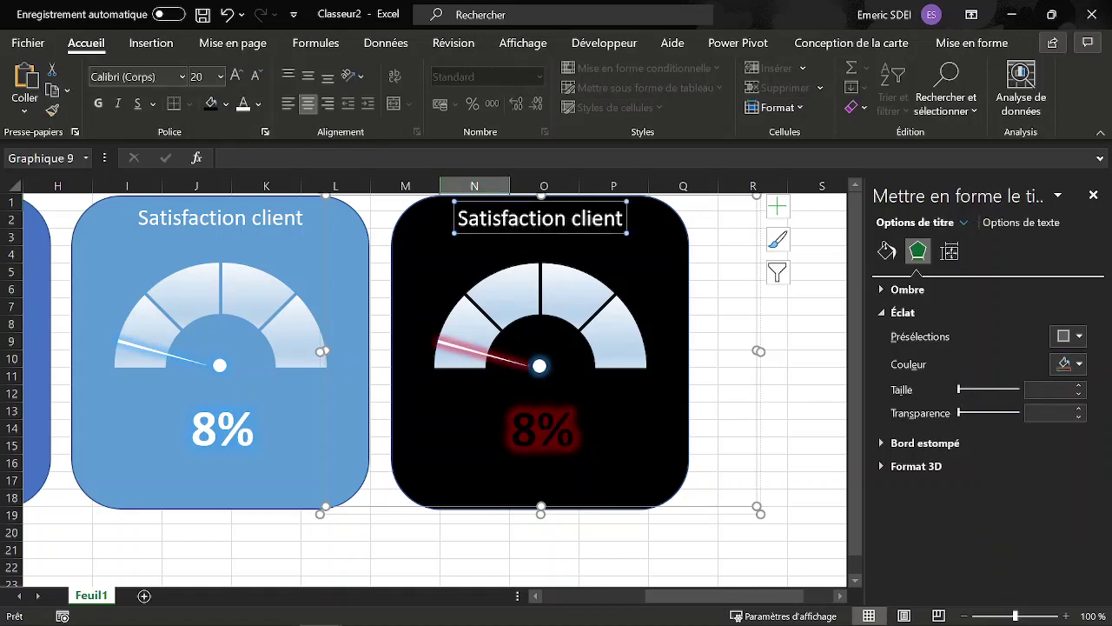
pyautogui.moveTo(458, 218); pyautogui.dragTo(625, 218)
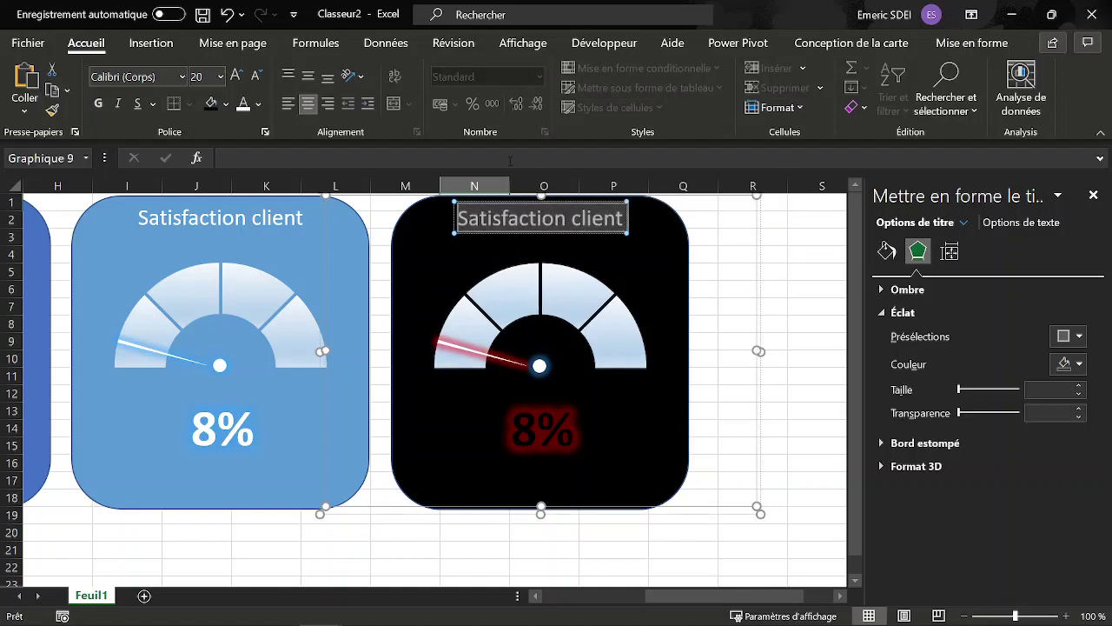
pyautogui.click(258, 104)
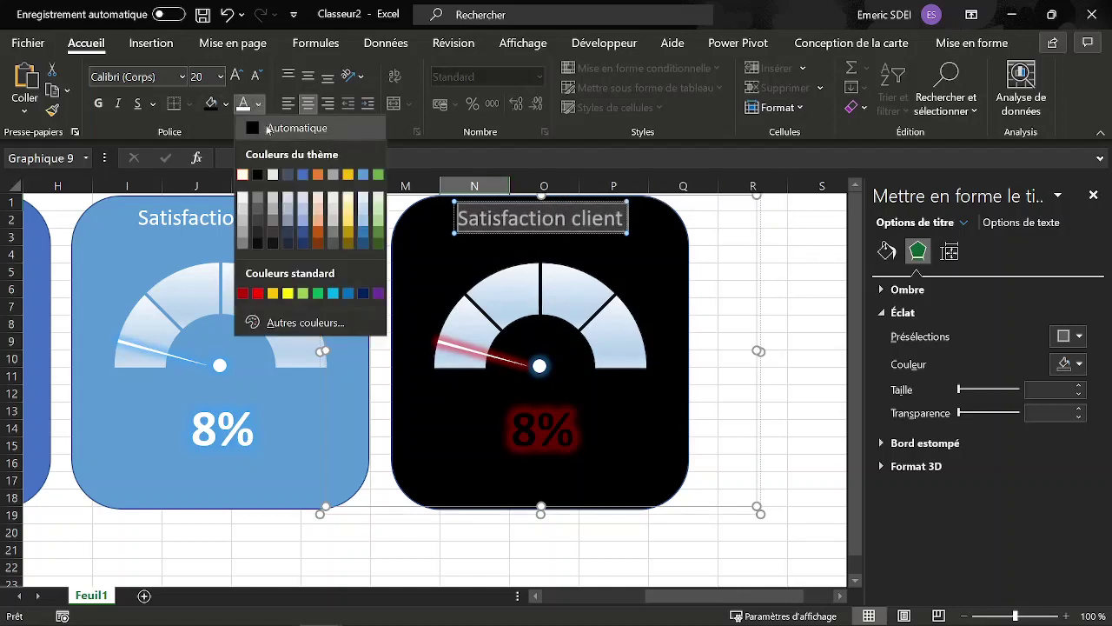
pyautogui.click(258, 293)
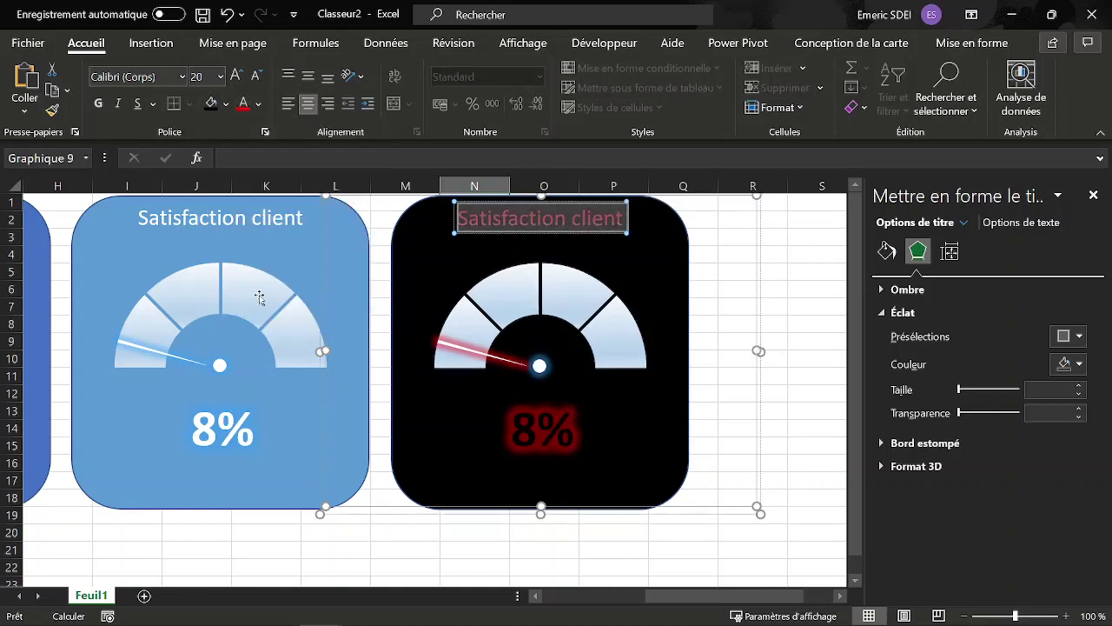
# Step: Apply a medium orange linear preset gradient to the third gauge's "fond" series
pyautogui.click(583, 333)
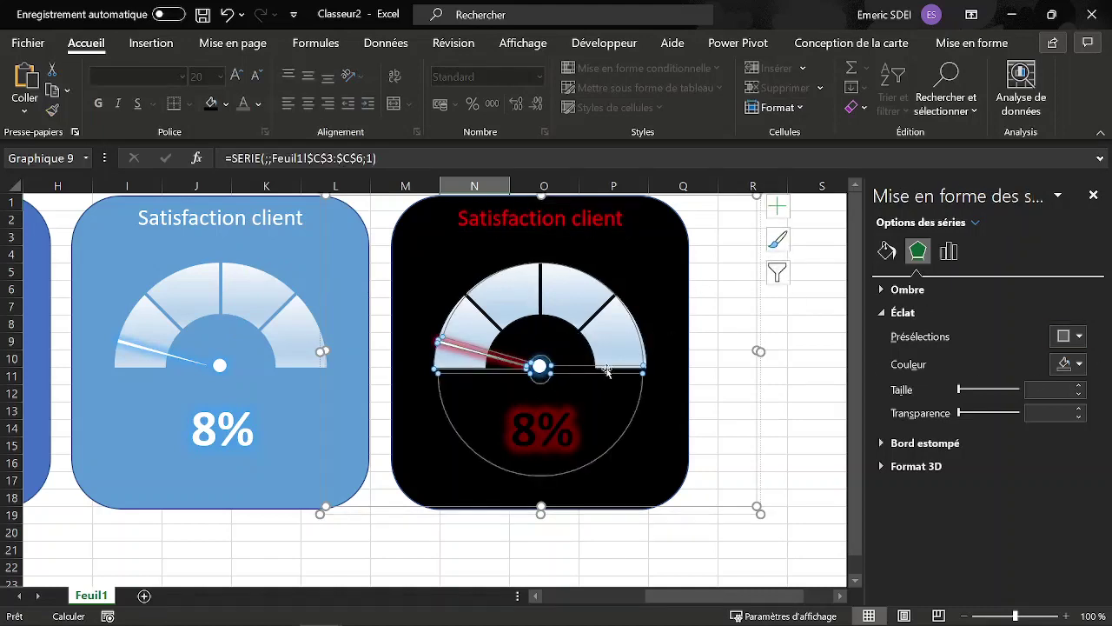
pyautogui.click(605, 368)
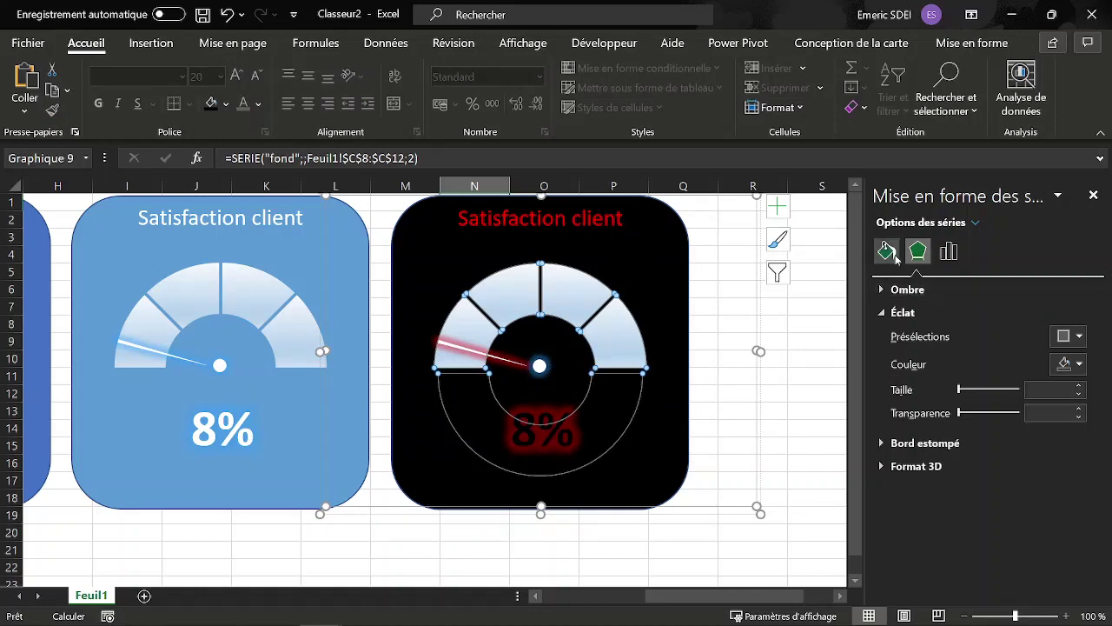
pyautogui.click(893, 254)
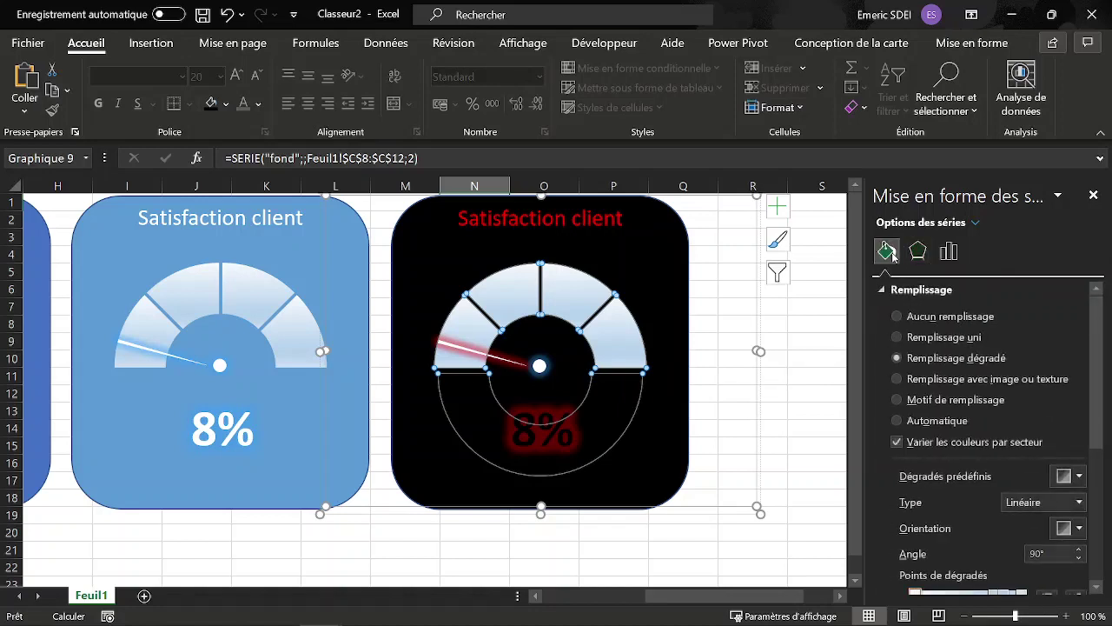
pyautogui.scroll(-3, 1049, 419)
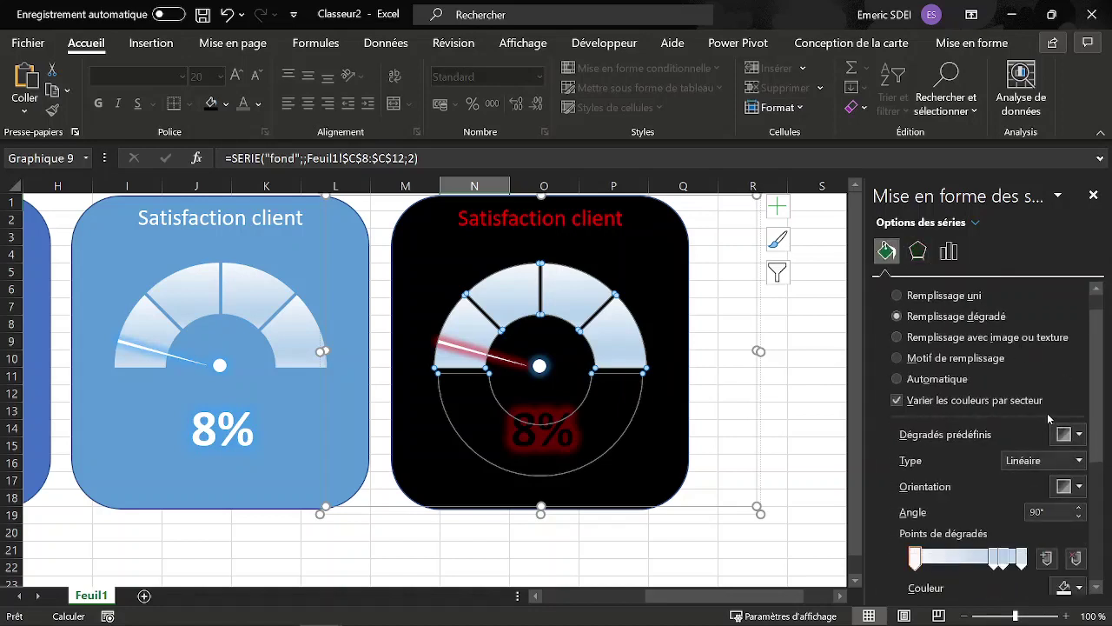
pyautogui.scroll(-1, 956, 449)
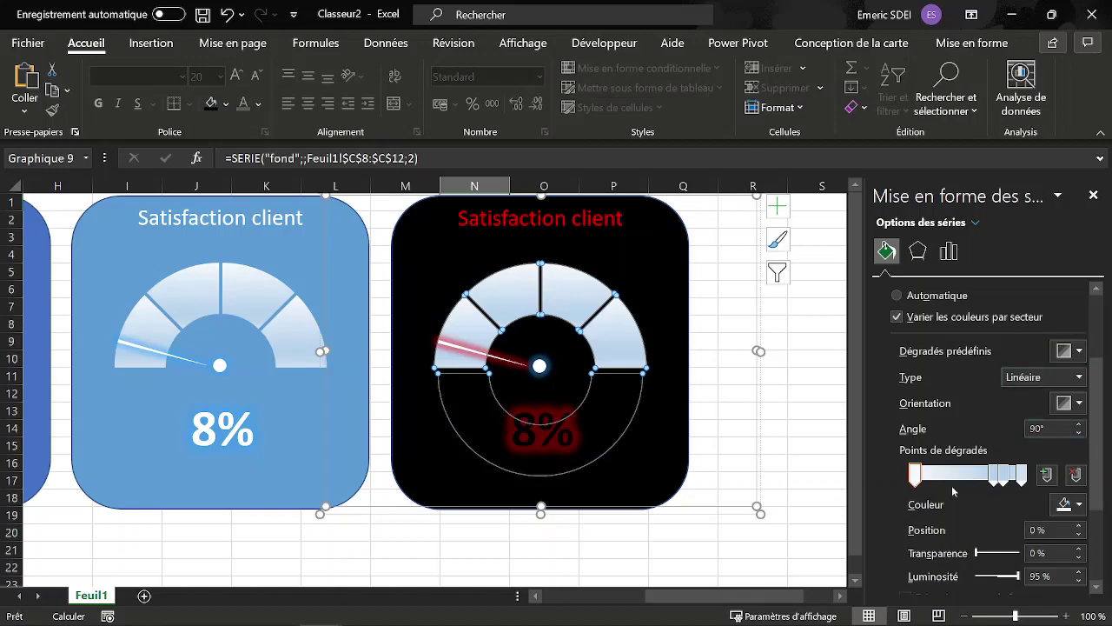
pyautogui.click(1079, 352)
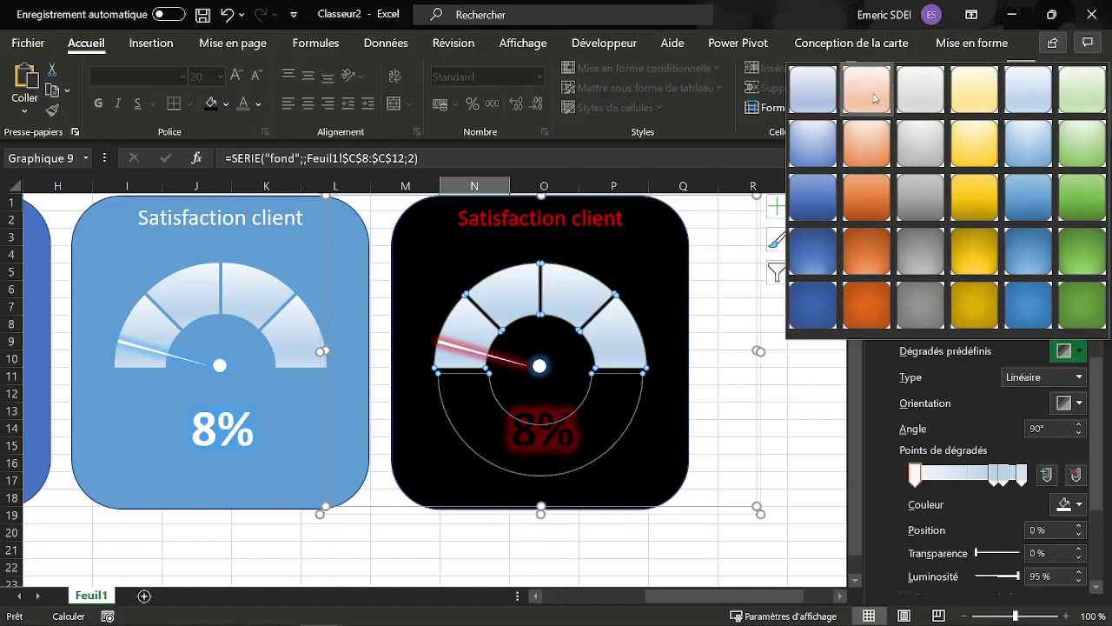
pyautogui.click(871, 189)
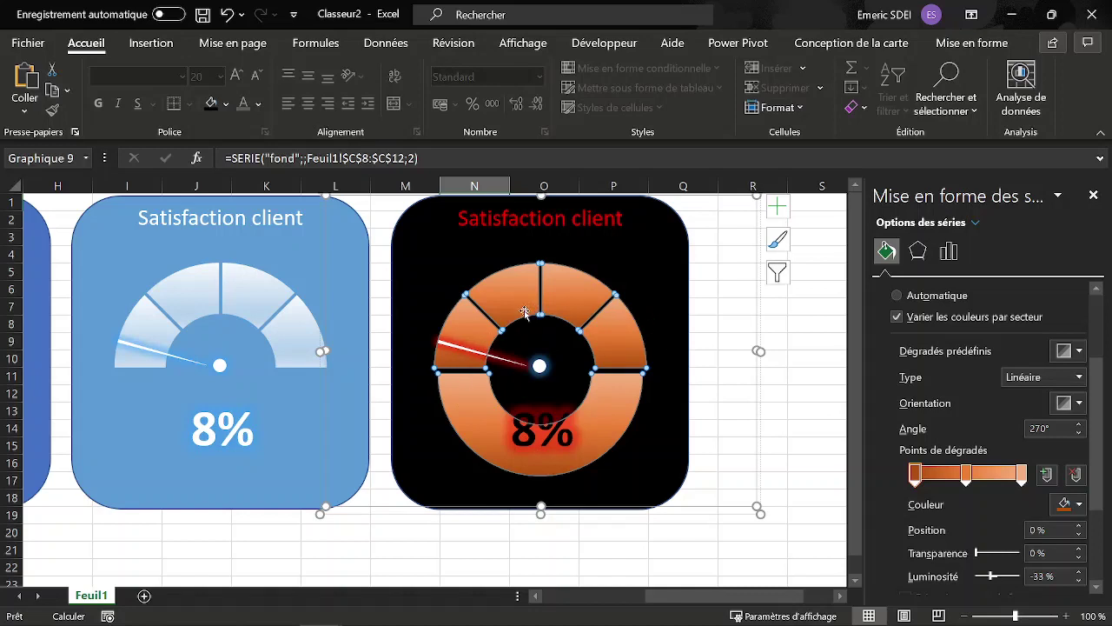
# Step: Change the colour of the "fond" series' gradient stop at 0% to black
pyautogui.click(915, 474)
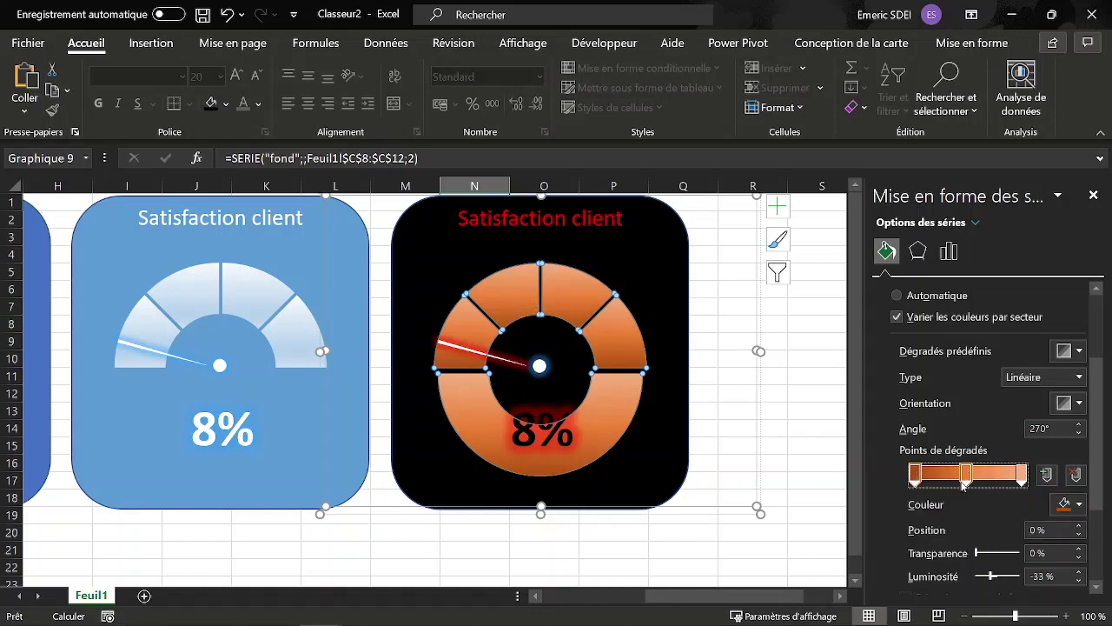
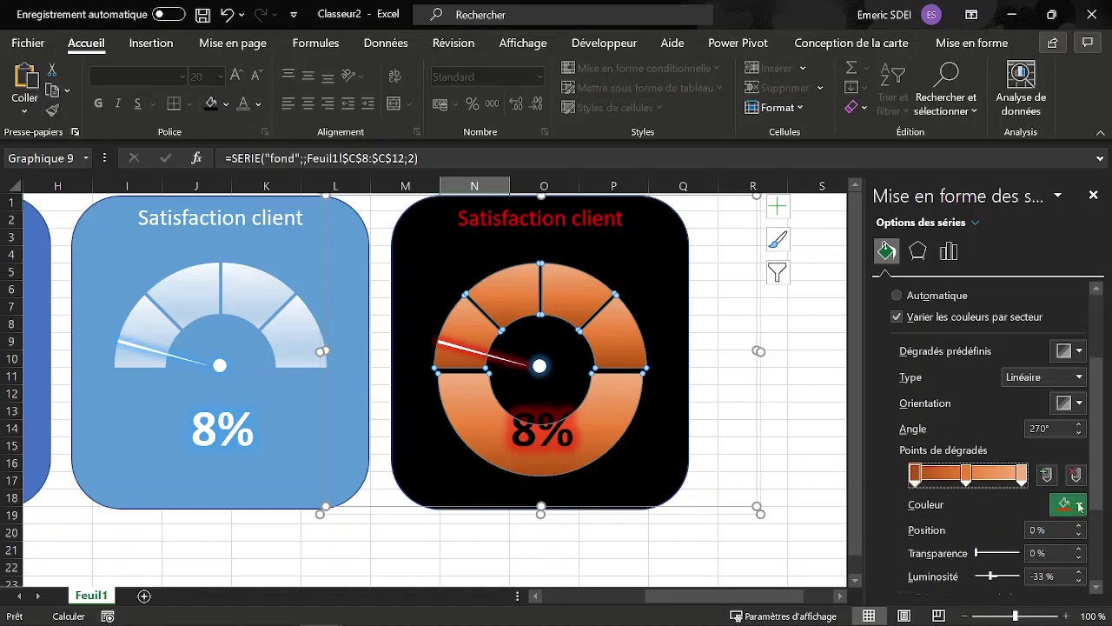
pyautogui.click(1081, 505)
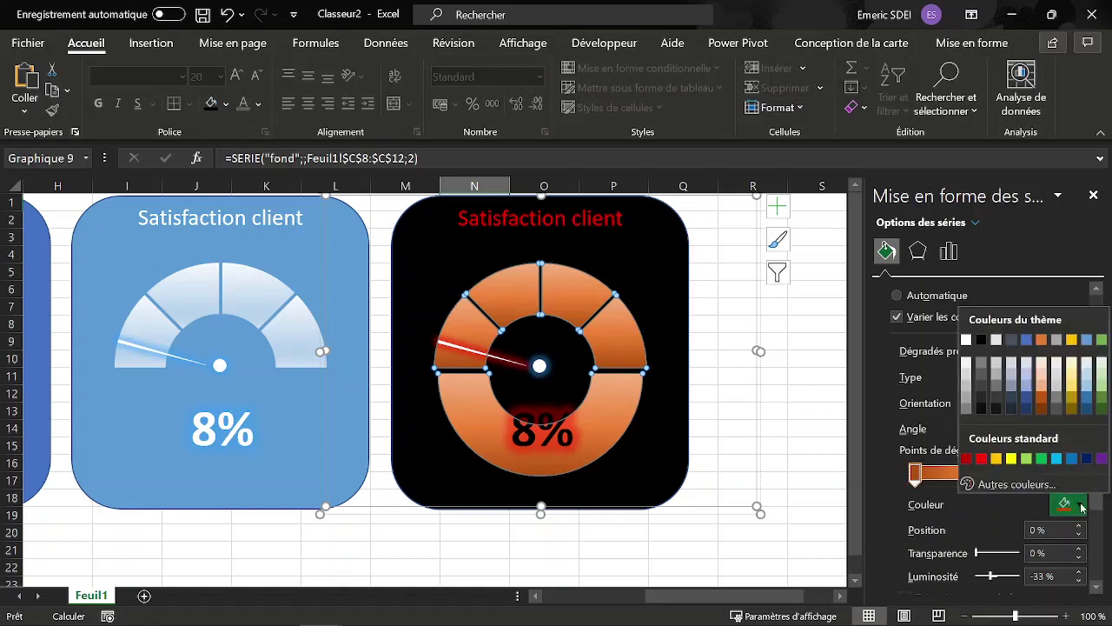
pyautogui.click(983, 341)
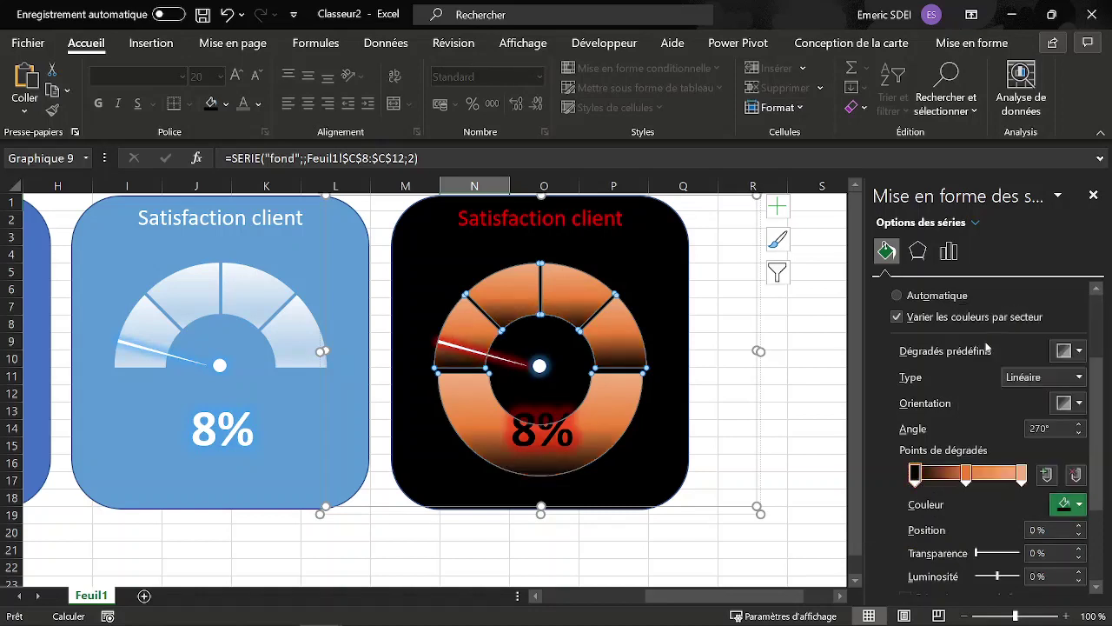
# Step: Change the colour of the "fond" series' middle gradient stop at 48% to standard red
pyautogui.click(967, 473)
pyautogui.click(1081, 507)
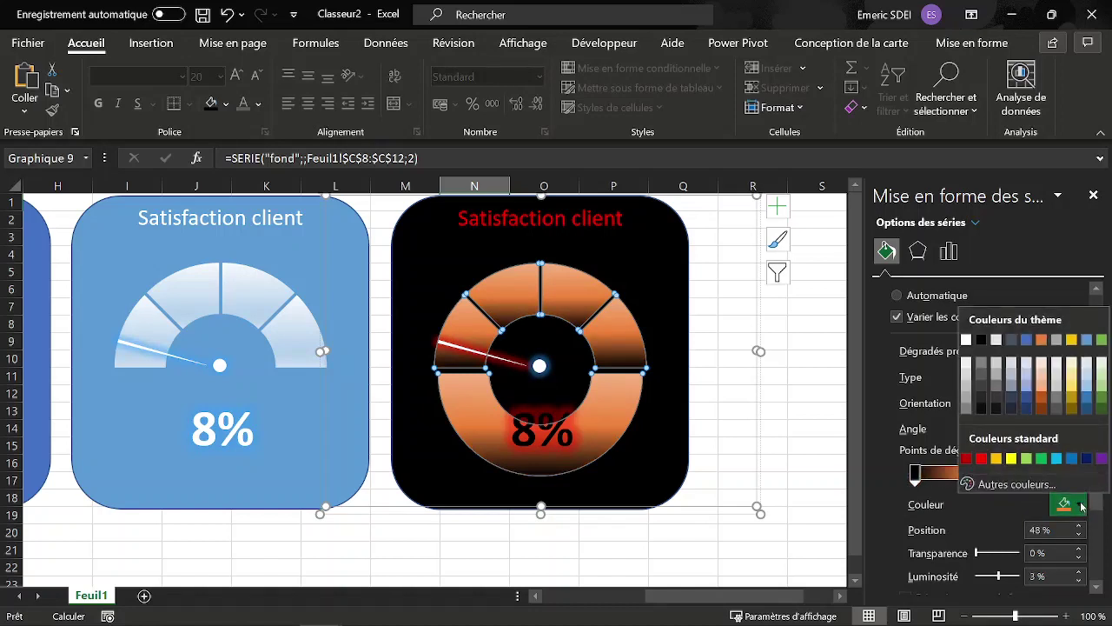
pyautogui.click(981, 458)
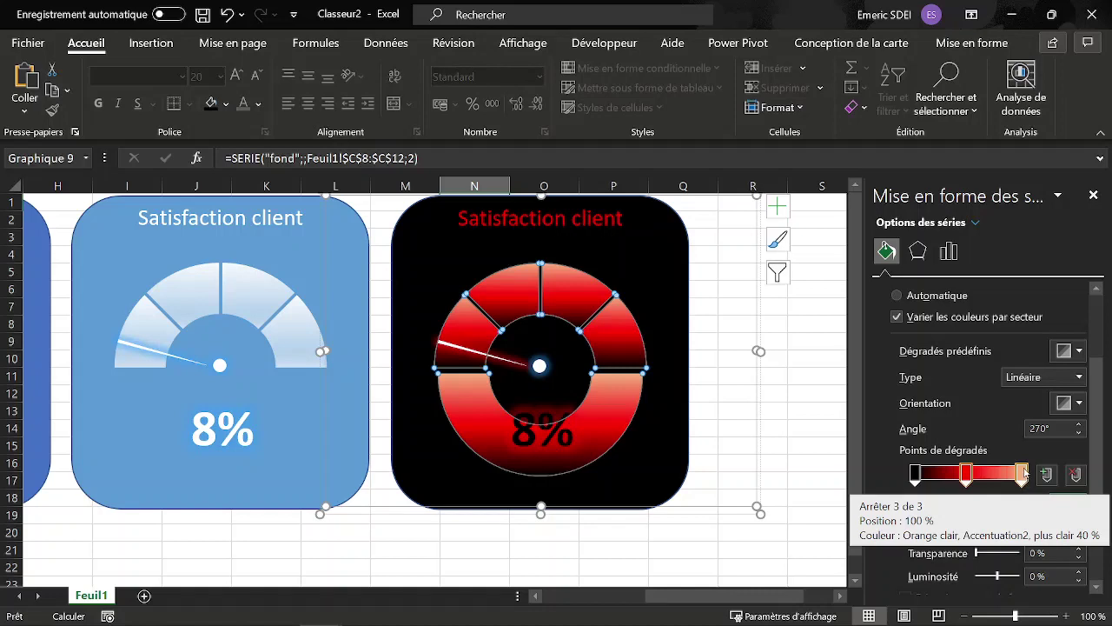
# Step: Change the colour of the "fond" series' gradient stop at 100% to standard red
pyautogui.click(1023, 474)
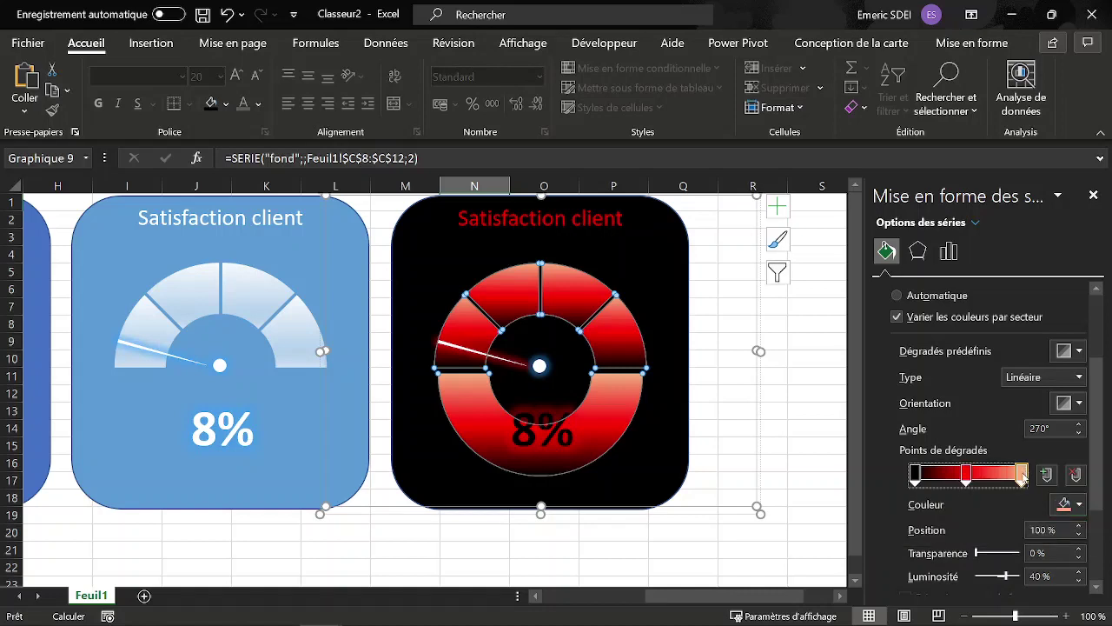
pyautogui.click(1081, 504)
pyautogui.click(998, 343)
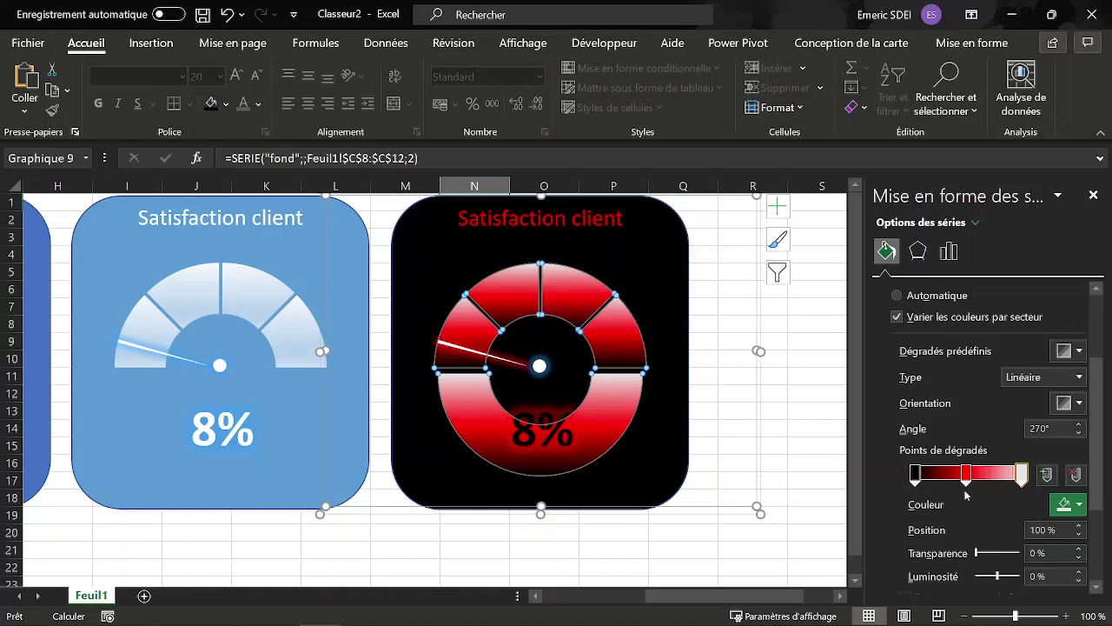
pyautogui.click(1081, 506)
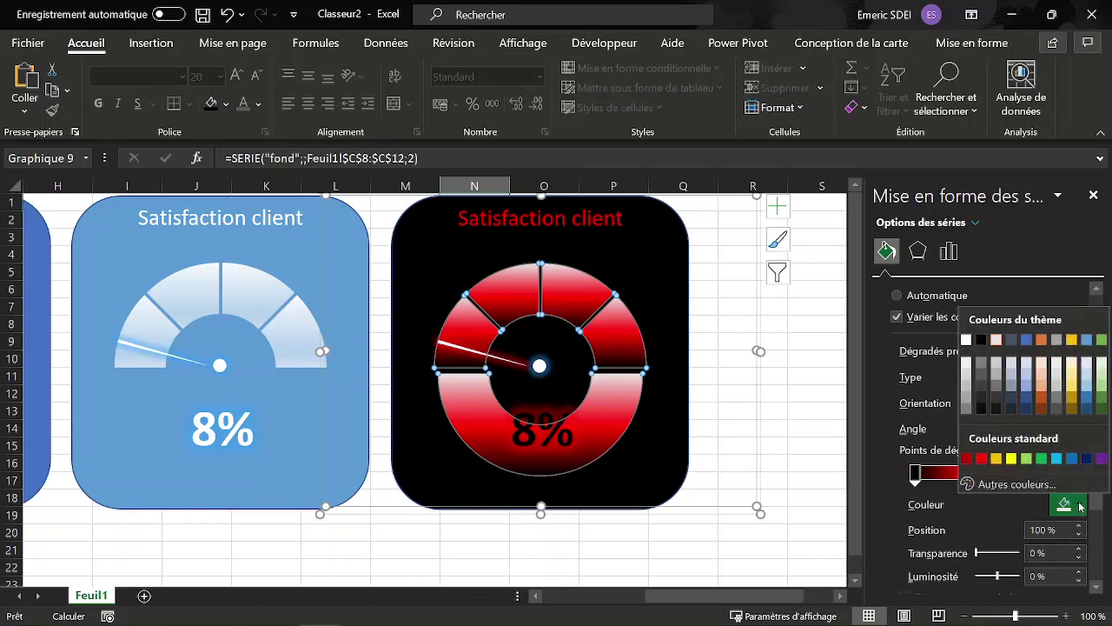
pyautogui.click(981, 459)
# Step: Lighten the gradient stop at 100% to the custom colour #FF9797
pyautogui.click(1080, 506)
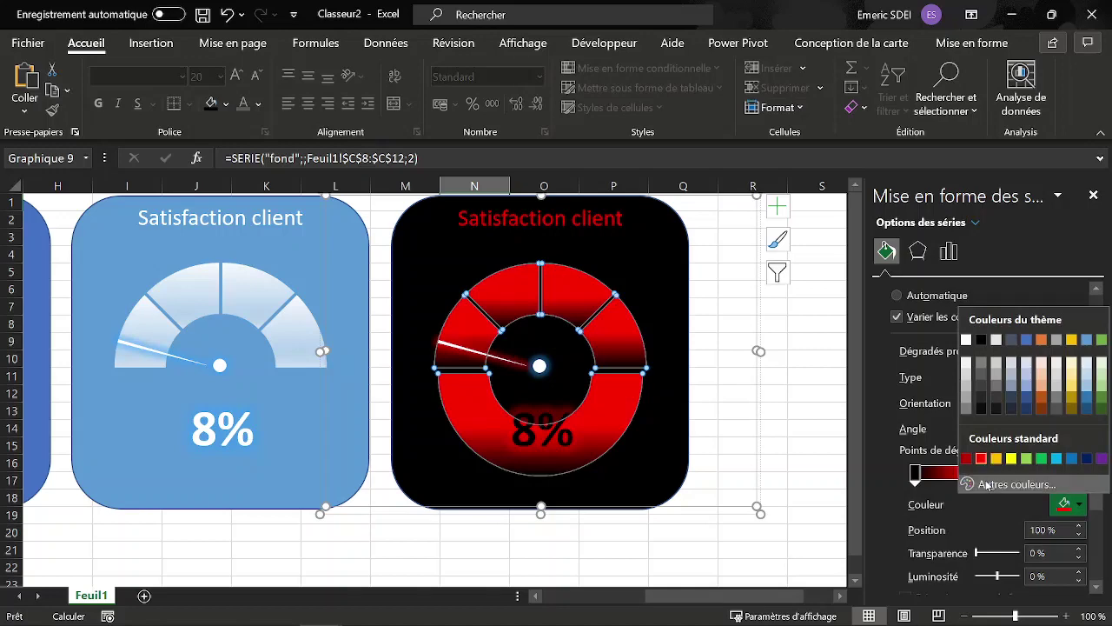
pyautogui.click(997, 485)
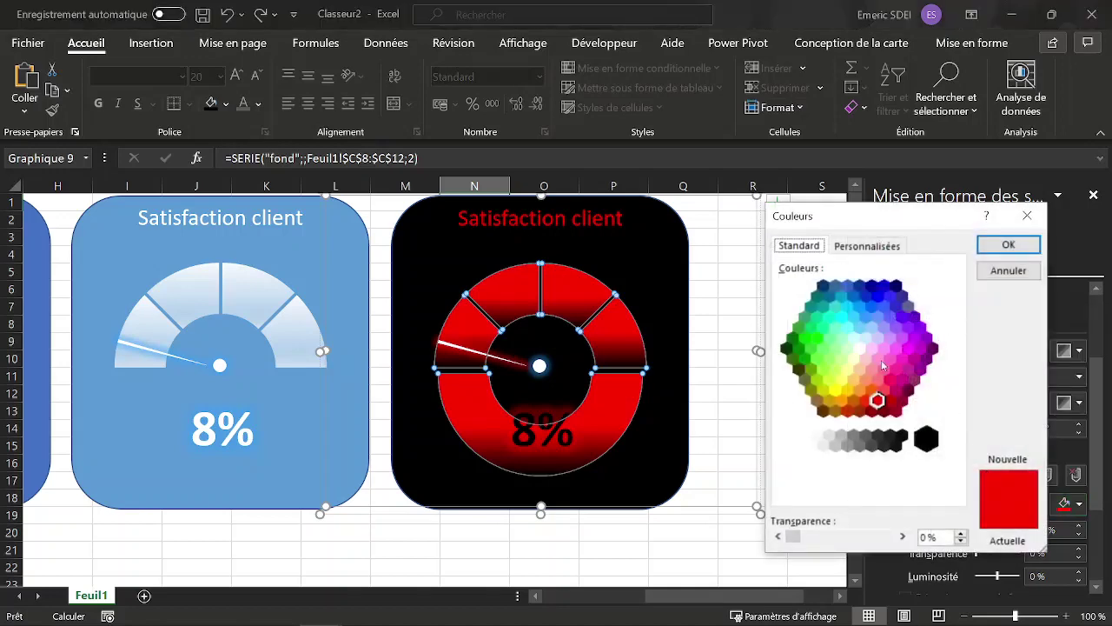
pyautogui.click(852, 248)
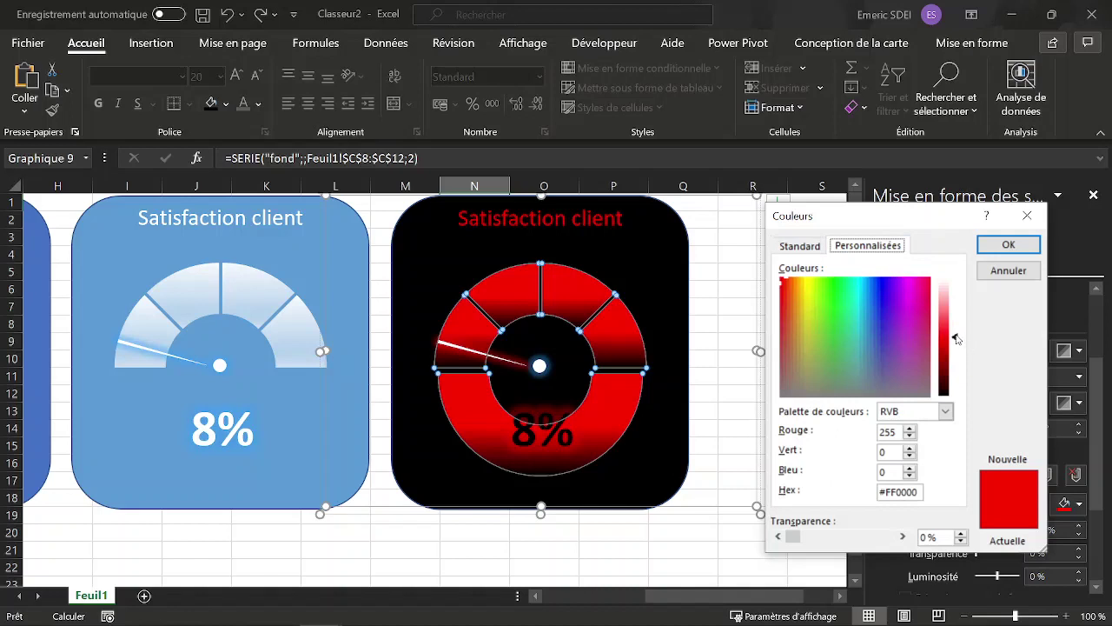
pyautogui.moveTo(957, 339); pyautogui.dragTo(957, 306)
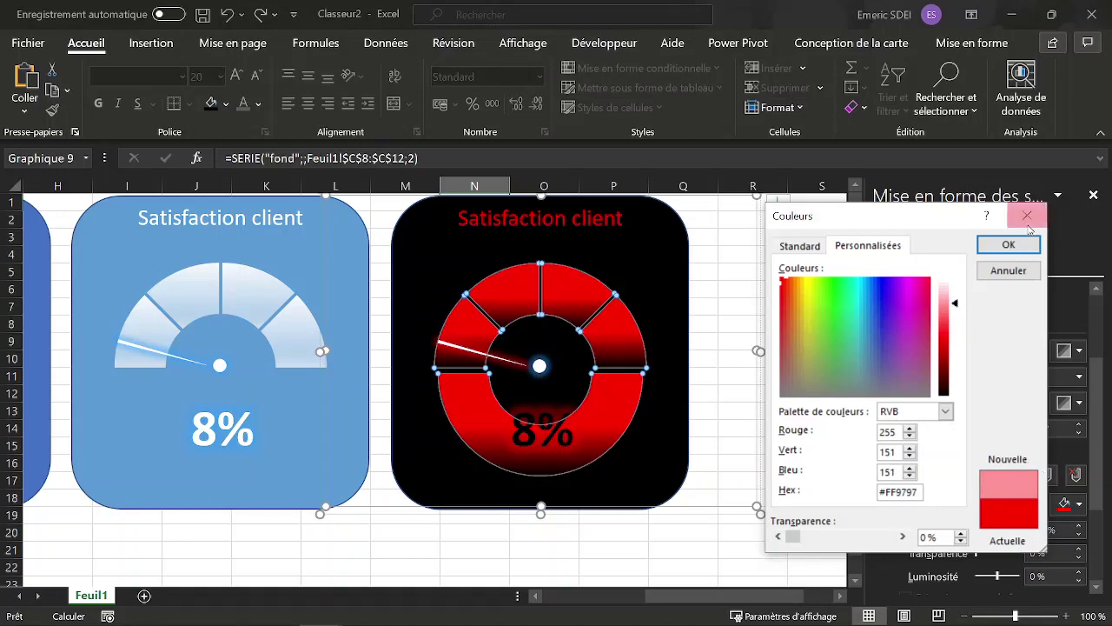
pyautogui.click(1008, 245)
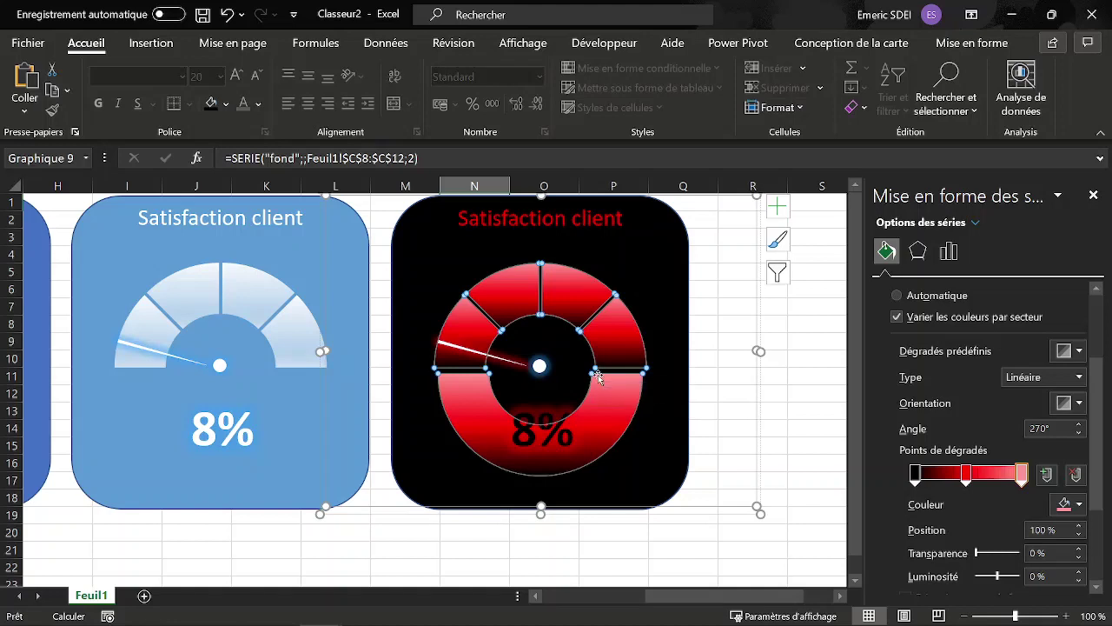
# Step: Set the doughnut hole size of the third gauge's needle series to 70% to expose the ring beneath it
pyautogui.click(603, 372)
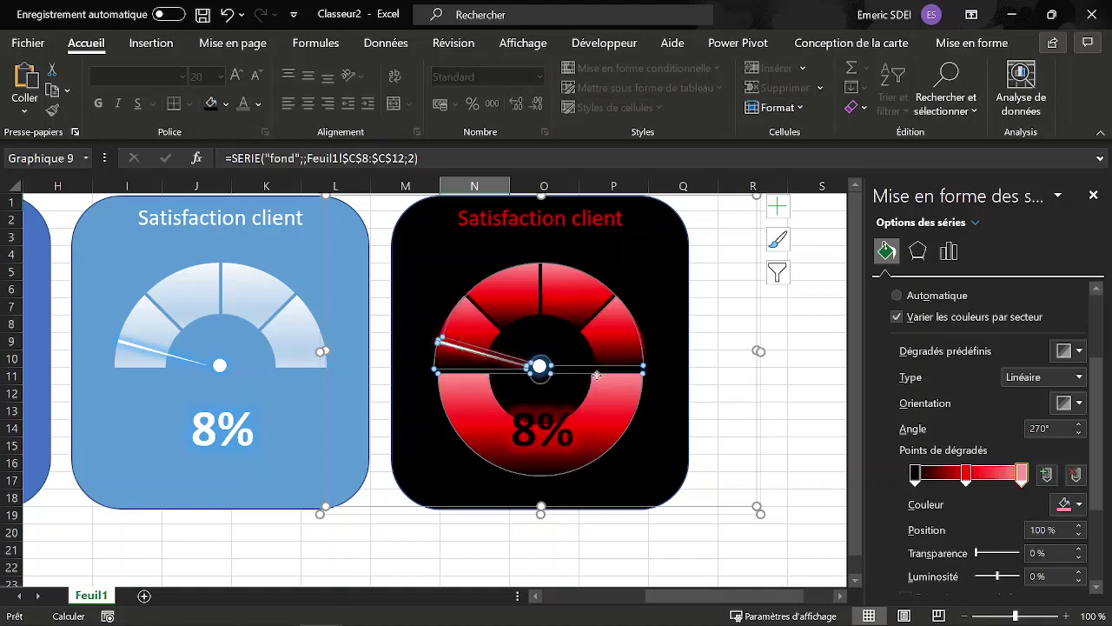
pyautogui.click(603, 372)
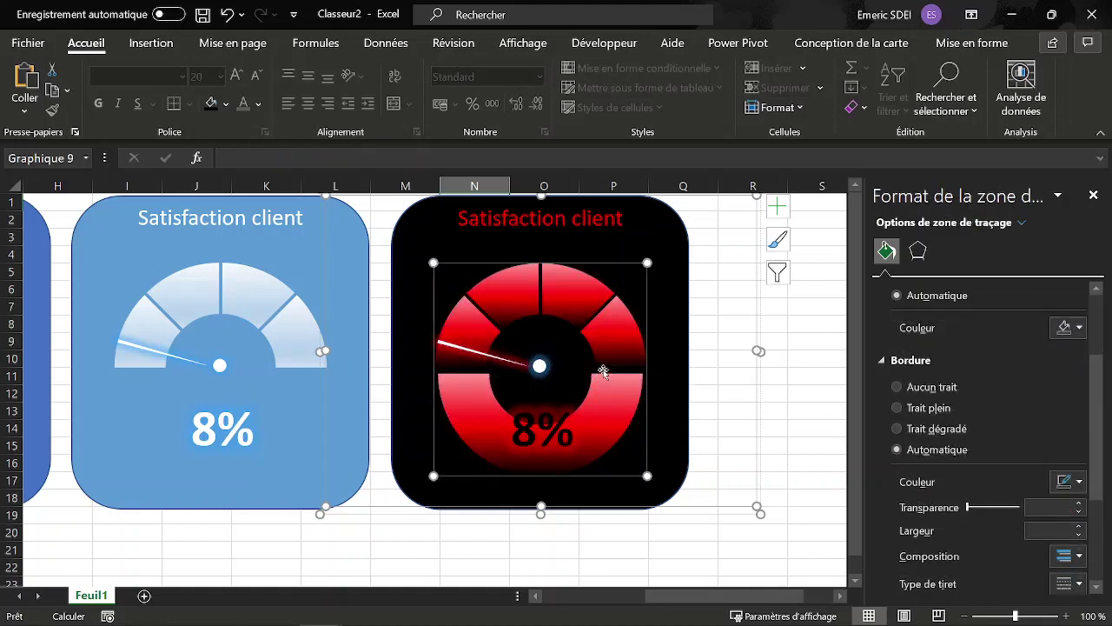
pyautogui.click(601, 377)
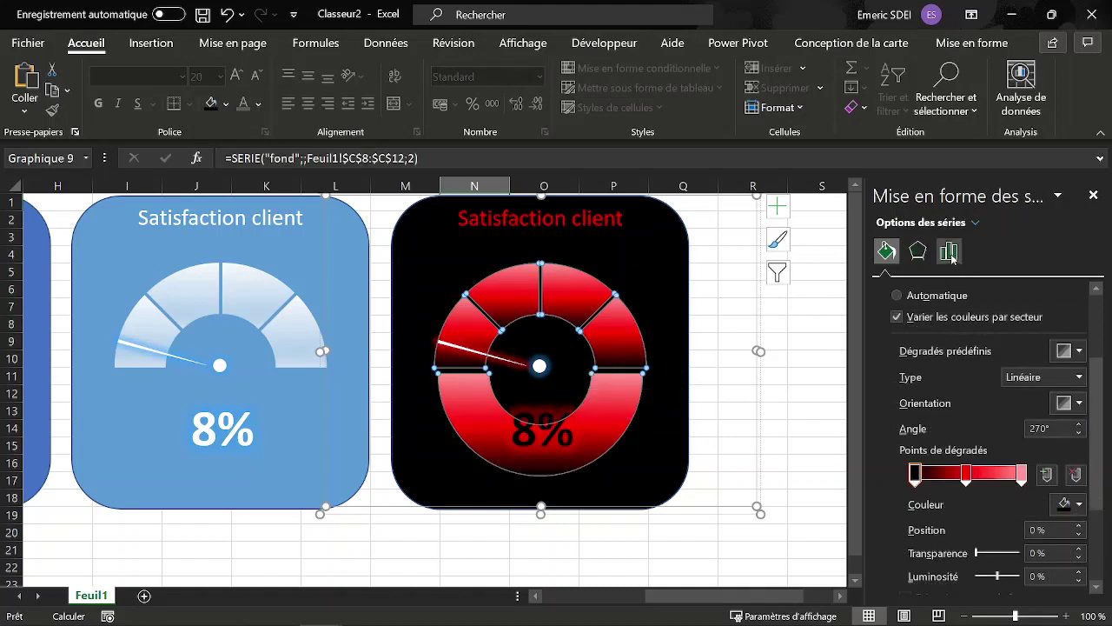
pyautogui.click(683, 362)
pyautogui.click(613, 402)
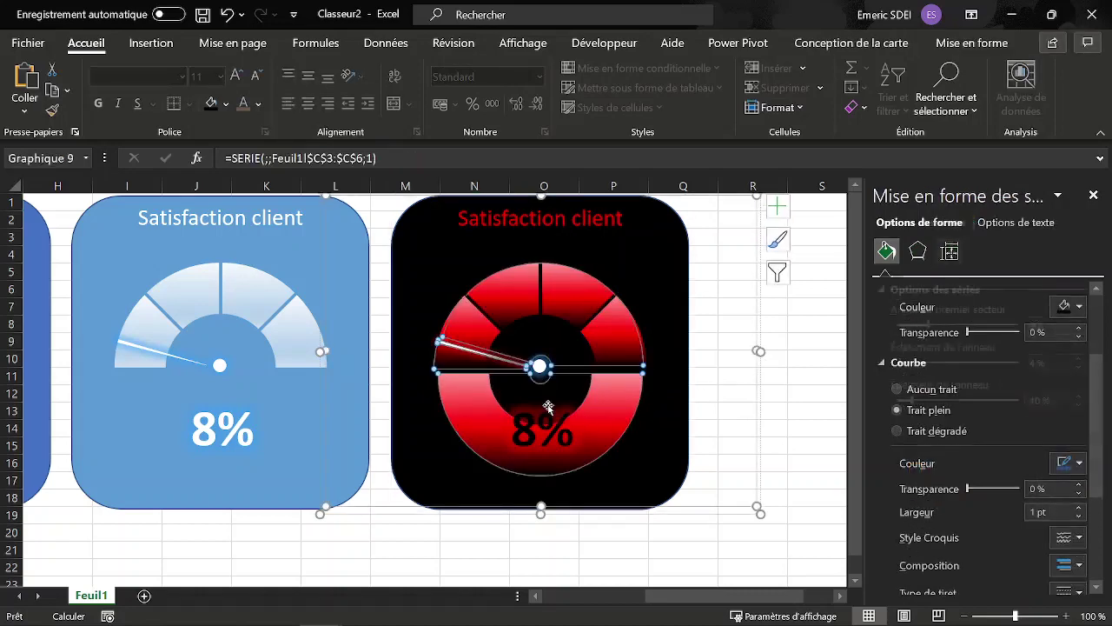
pyautogui.doubleClick(1029, 400)
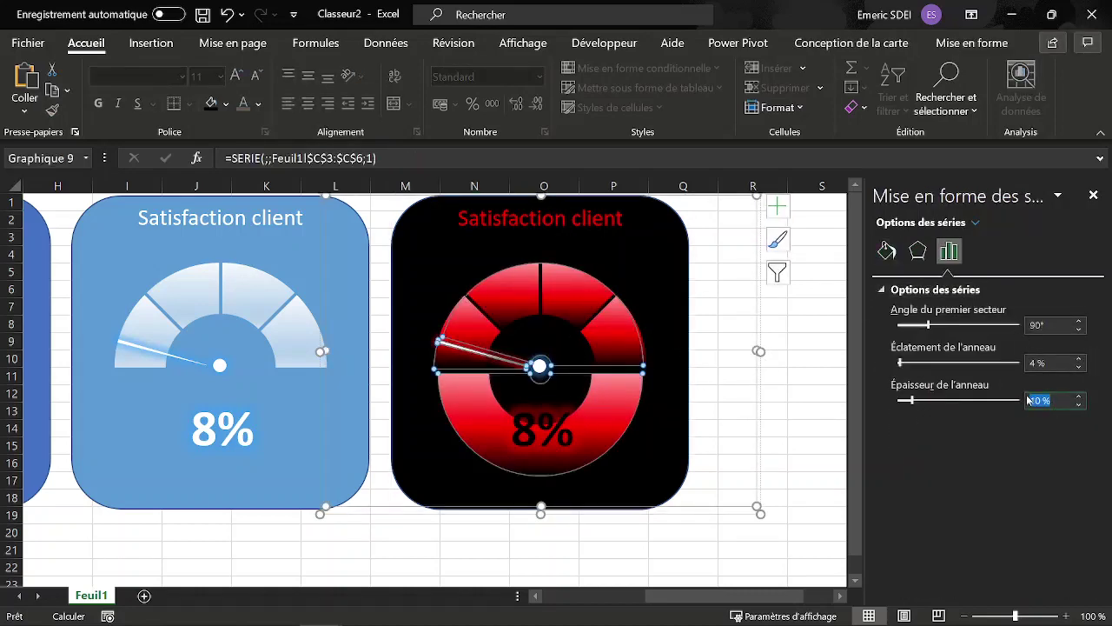
pyautogui.write('70')
pyautogui.press('Return')
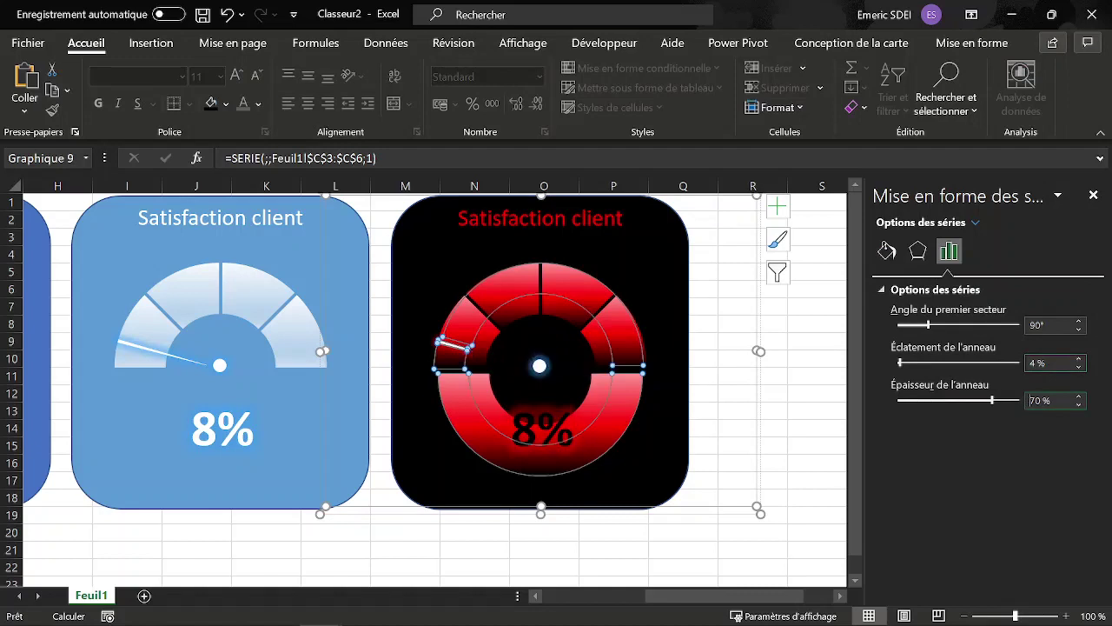
# Step: Select only the lower half-ring point of the "fond" series and remove its fill
pyautogui.click(493, 399)
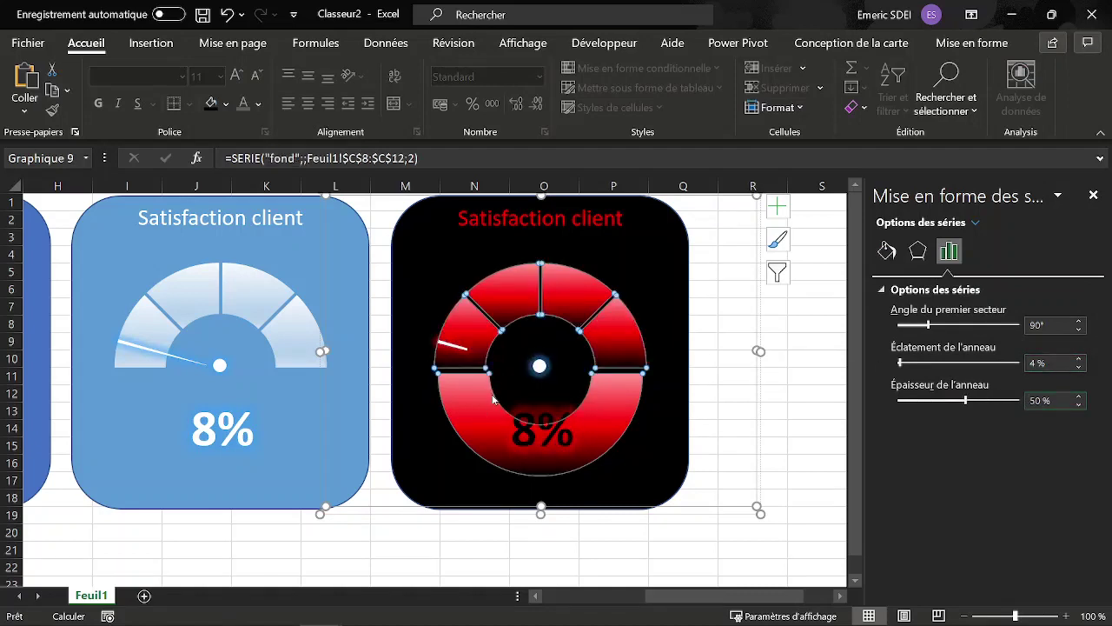
pyautogui.click(493, 400)
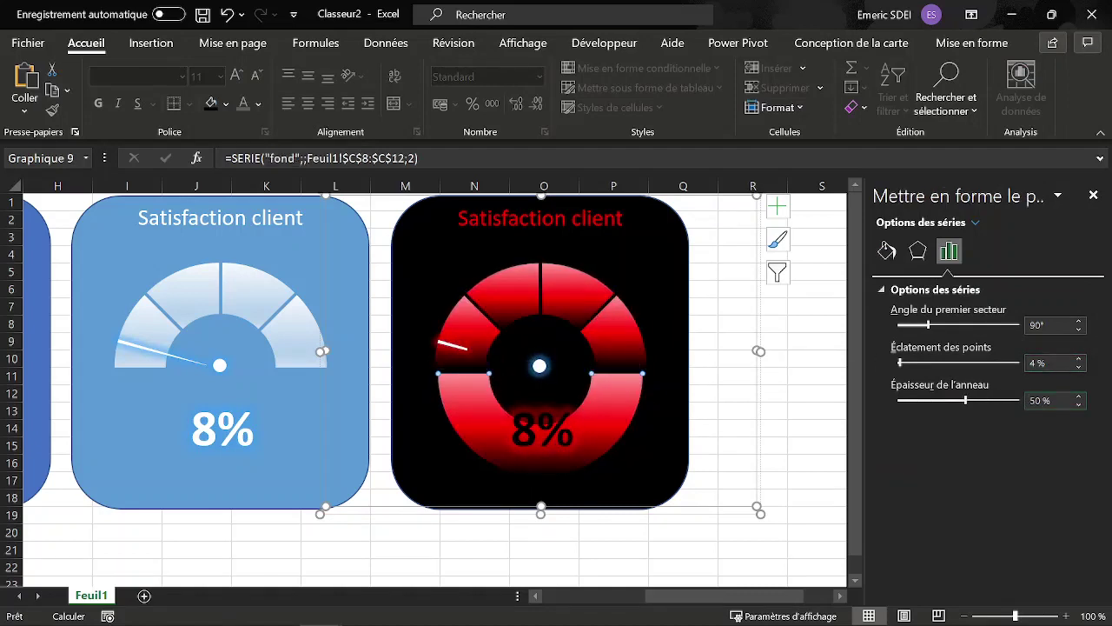
pyautogui.click(887, 252)
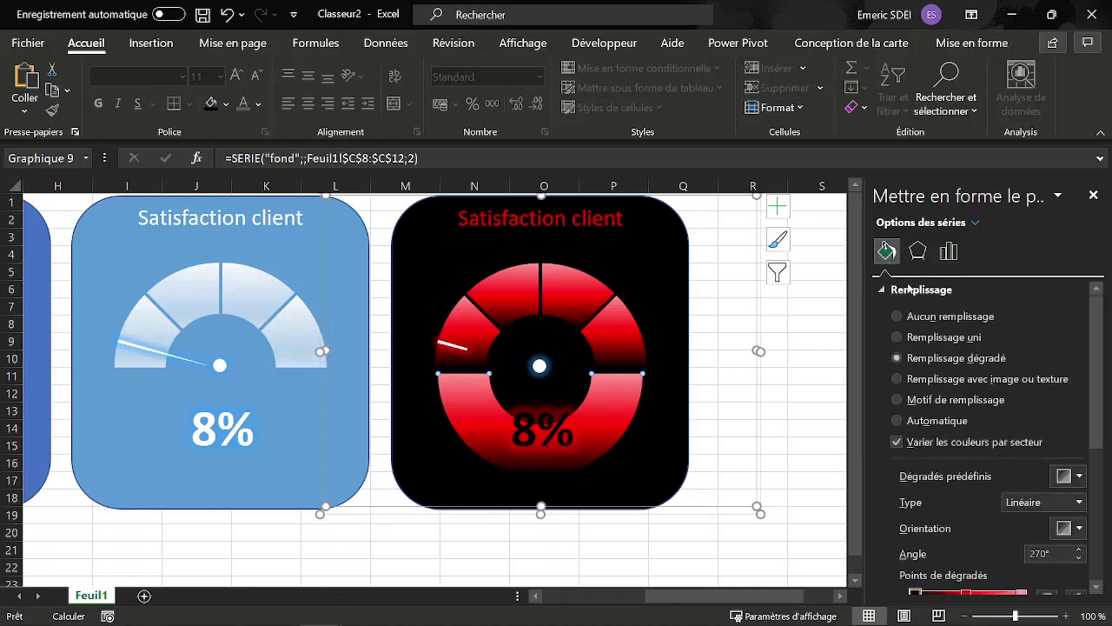
pyautogui.click(899, 317)
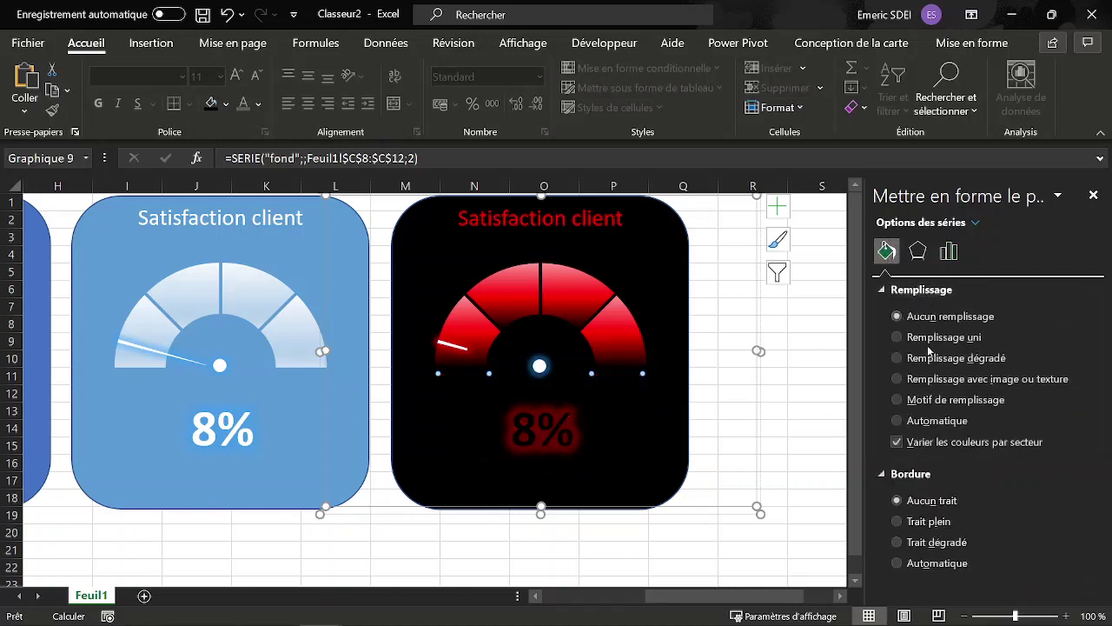
# Step: Set the doughnut hole size of the third gauge's needle series to 10%
pyautogui.click(451, 347)
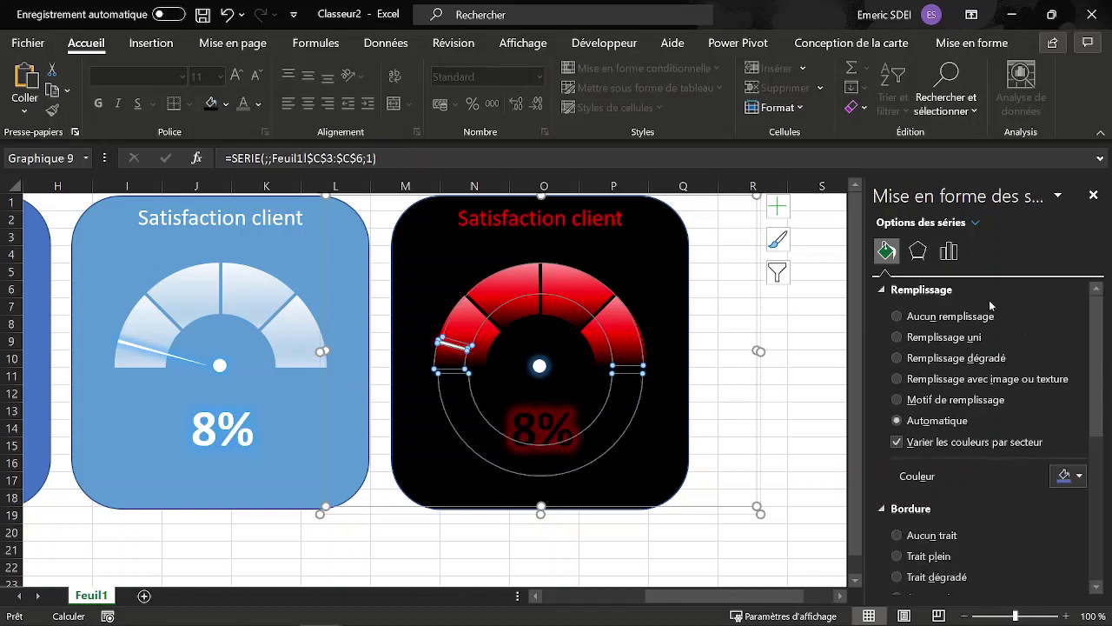
pyautogui.click(949, 251)
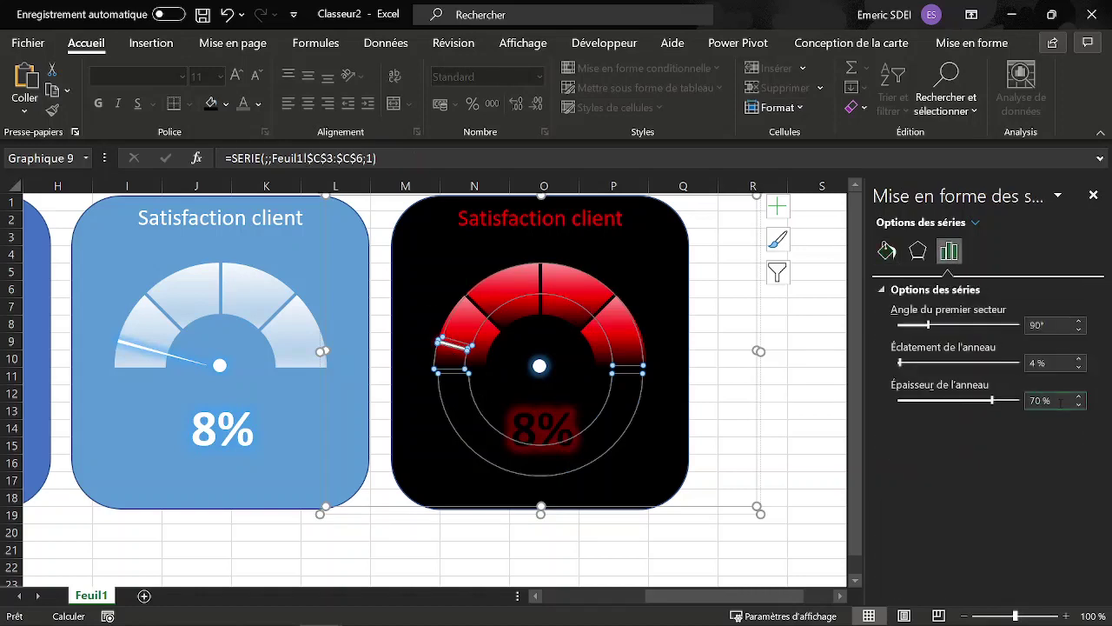
pyautogui.click(1060, 400)
pyautogui.write('10')
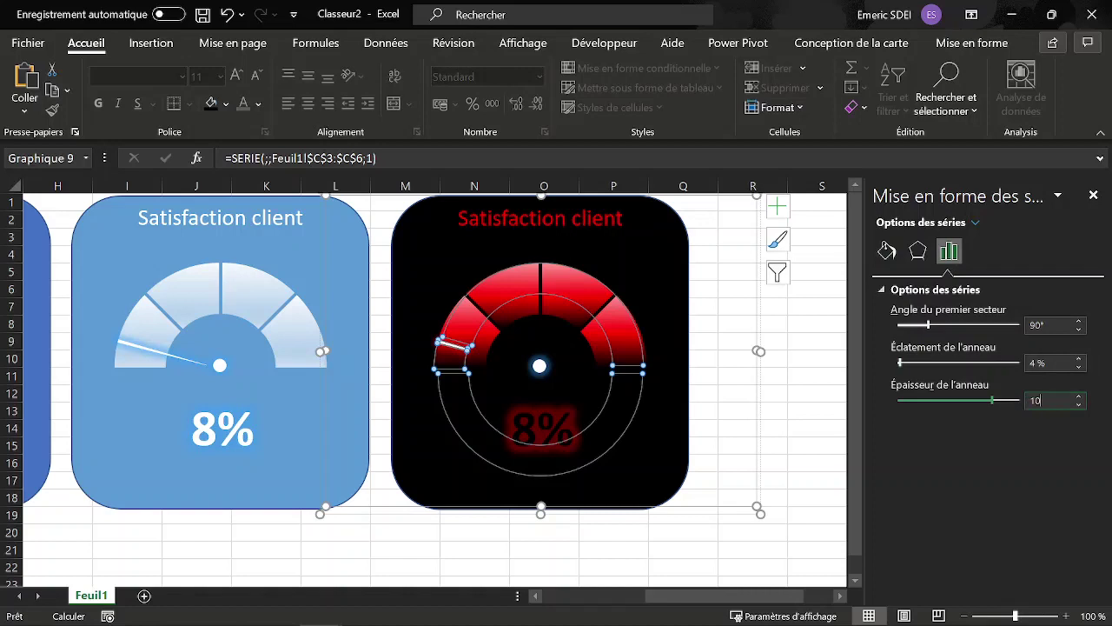
pyautogui.press('Return')
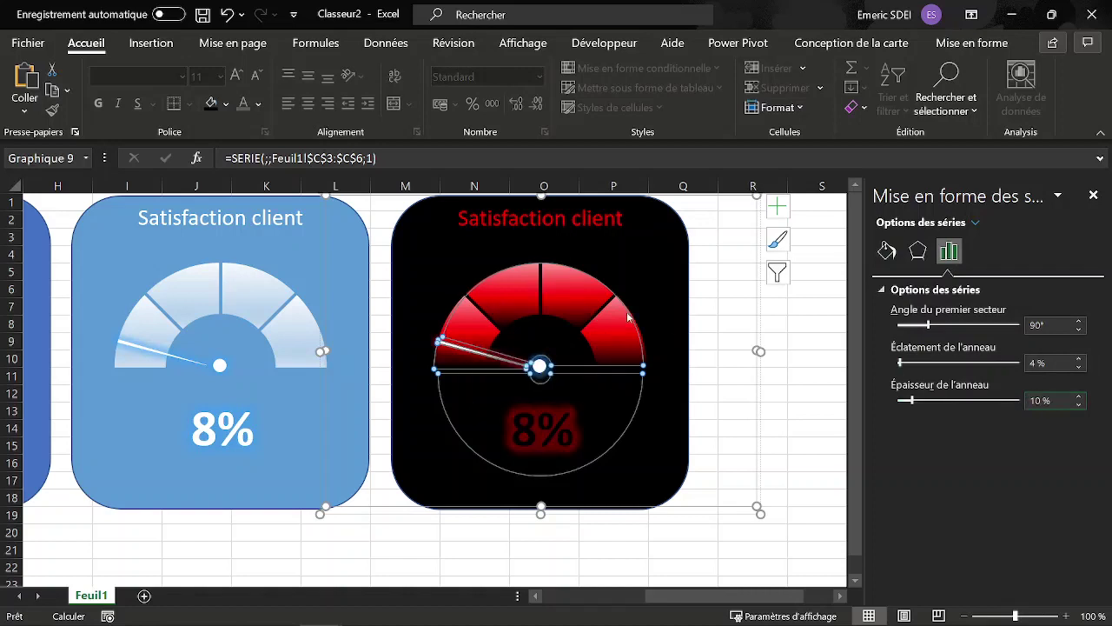
# Step: Change the glow colour of the third gauge's centre circle to standard red and deselect it
pyautogui.click(541, 371)
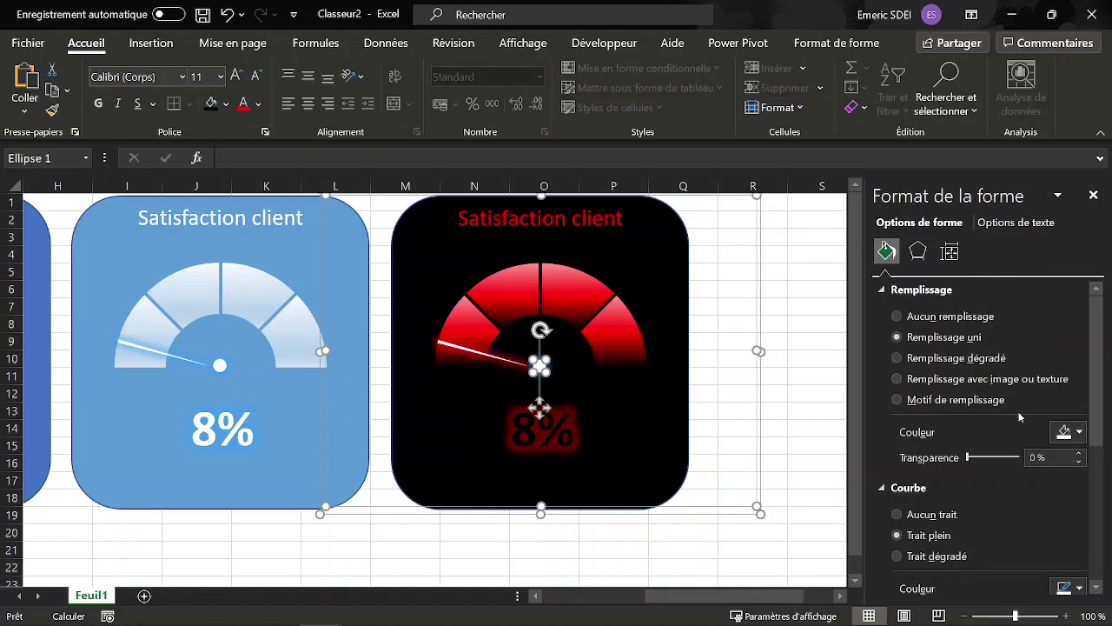
pyautogui.click(918, 251)
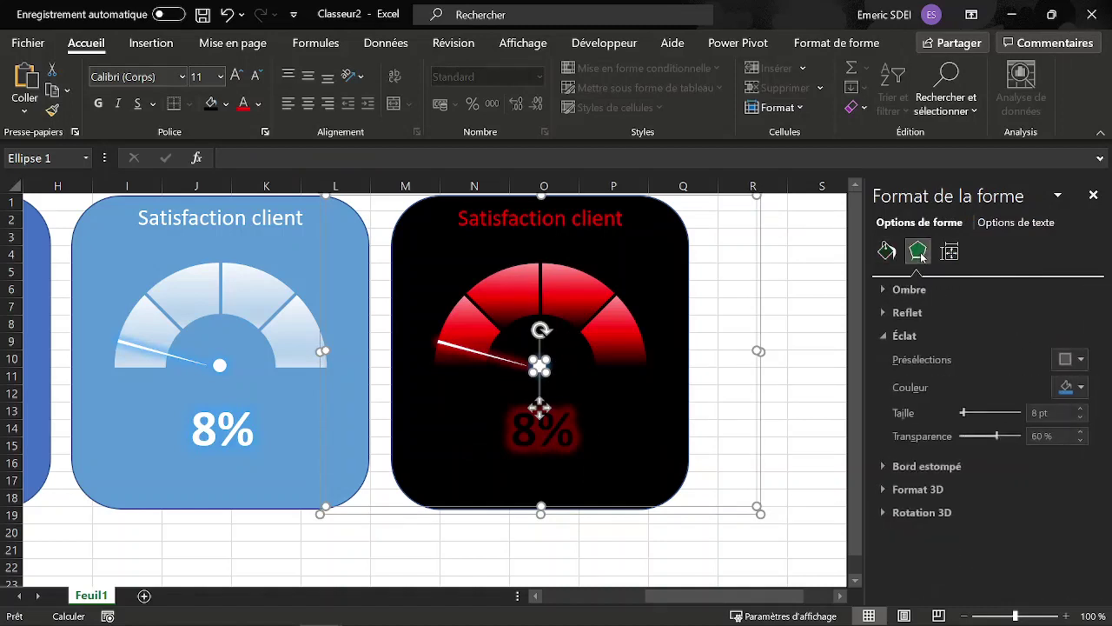
pyautogui.click(1080, 387)
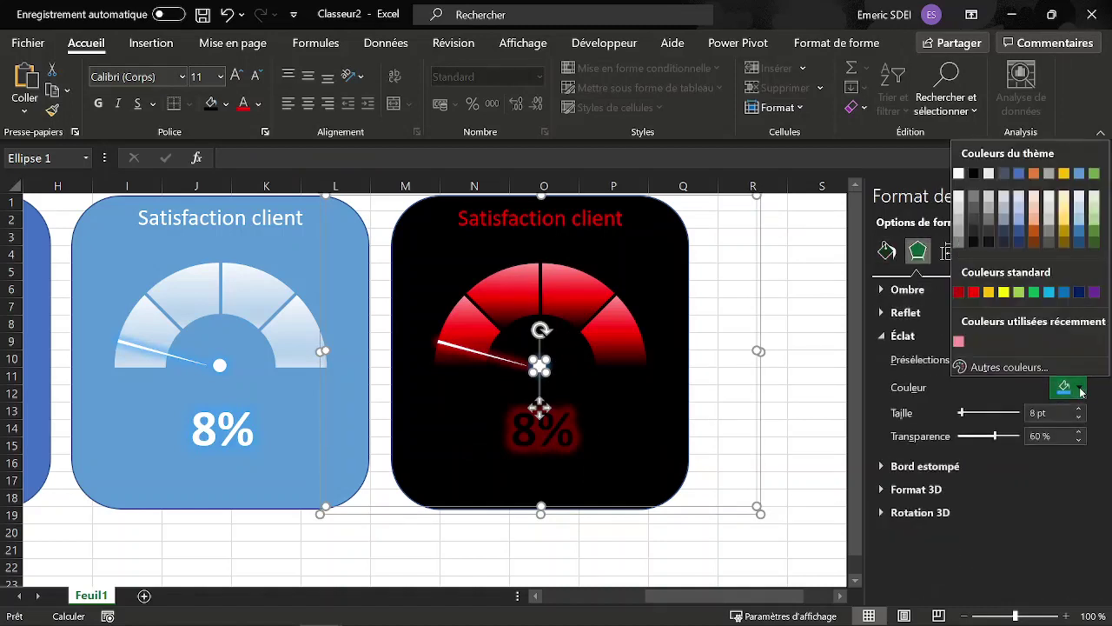
pyautogui.click(972, 292)
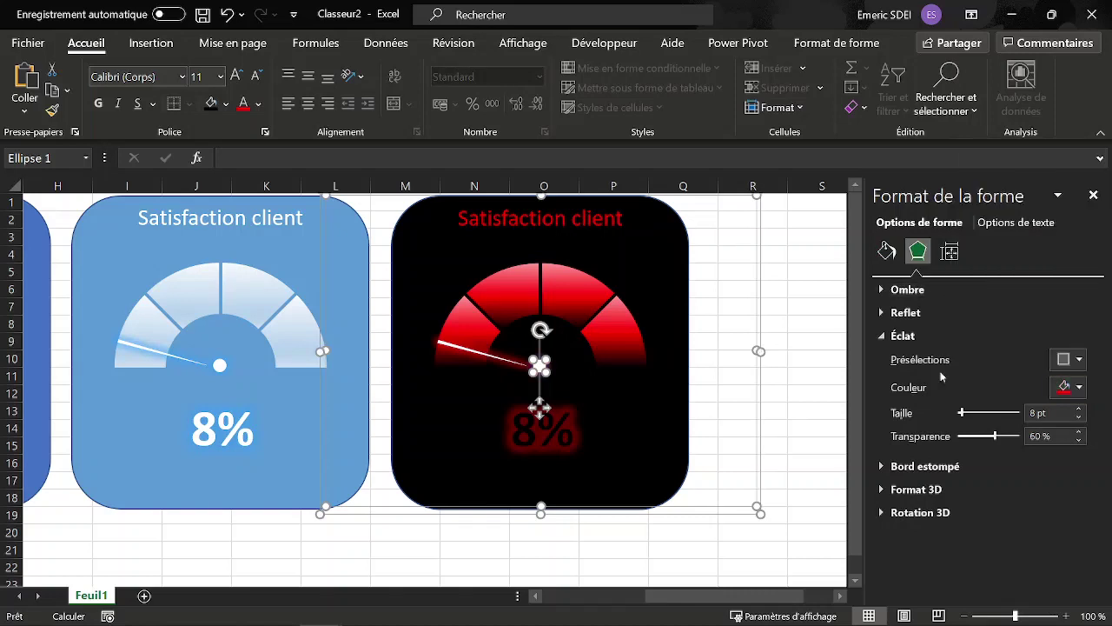
pyautogui.click(704, 419)
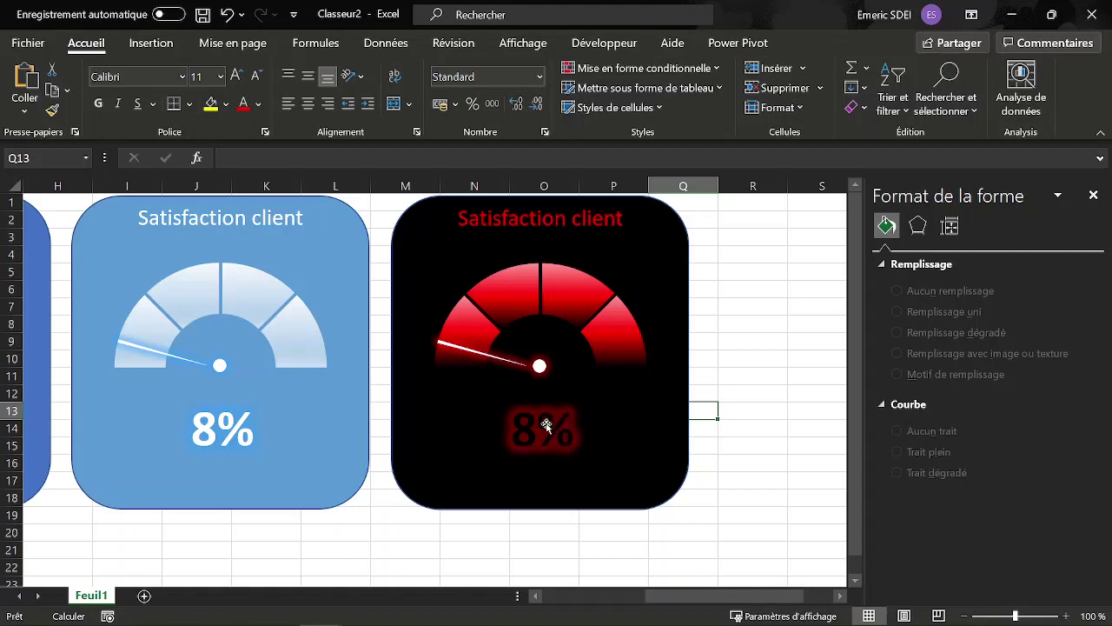
# Step: Recalculate the sheet repeatedly to check how the needles and percentages of the gauges respond to new values
pyautogui.press('F9')
pyautogui.press('F9')
pyautogui.press('F9')
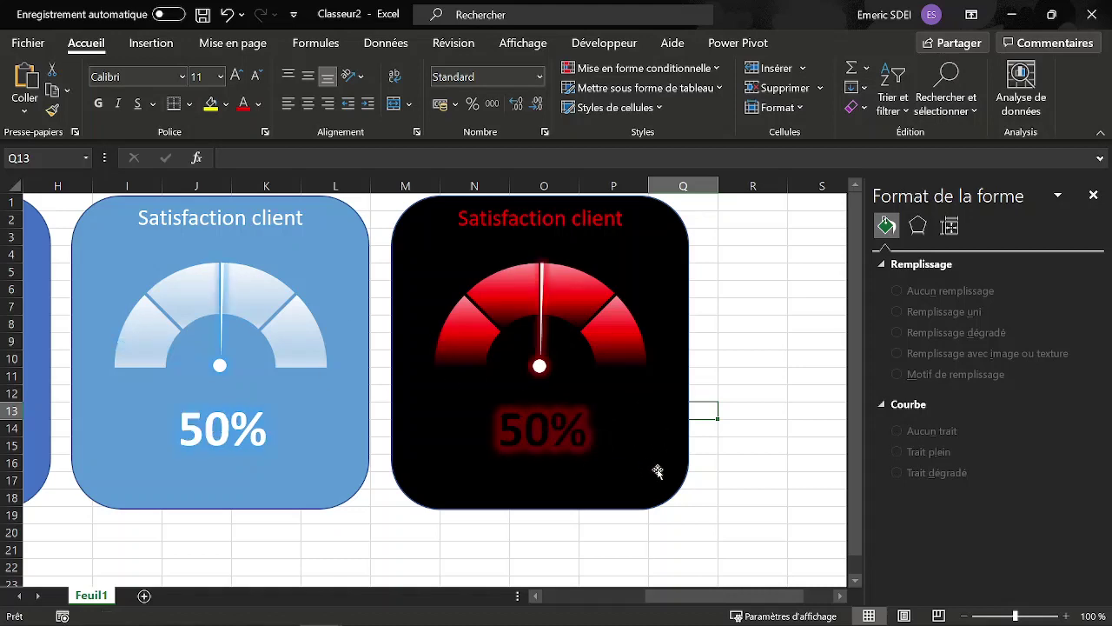
pyautogui.press('F9')
pyautogui.press('F9')
pyautogui.press('F9')
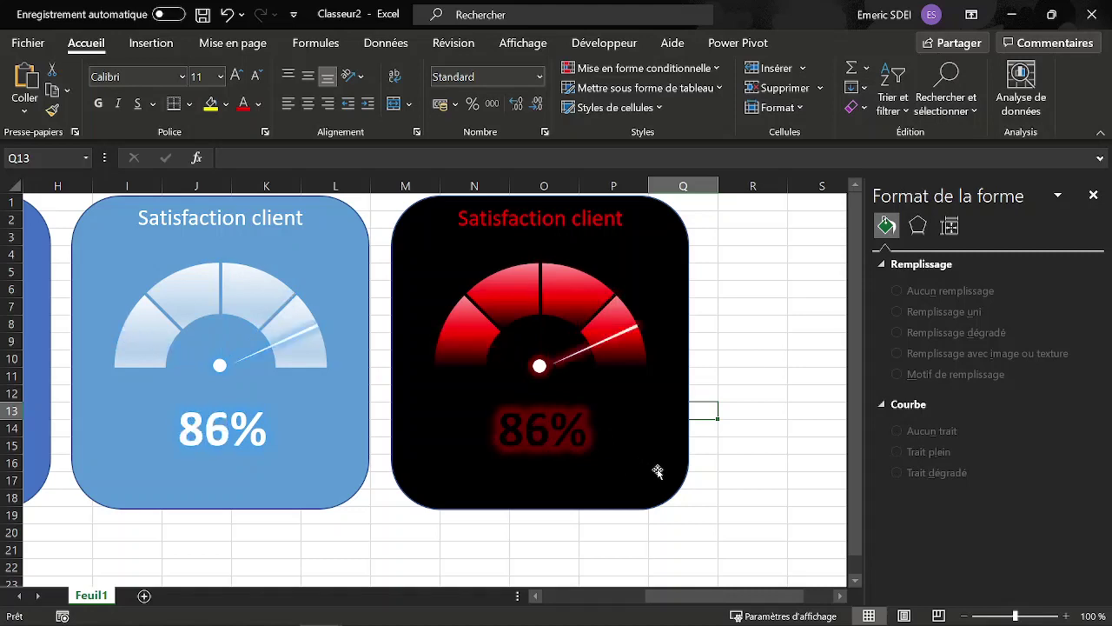
pyautogui.press('F9')
pyautogui.press('F9')
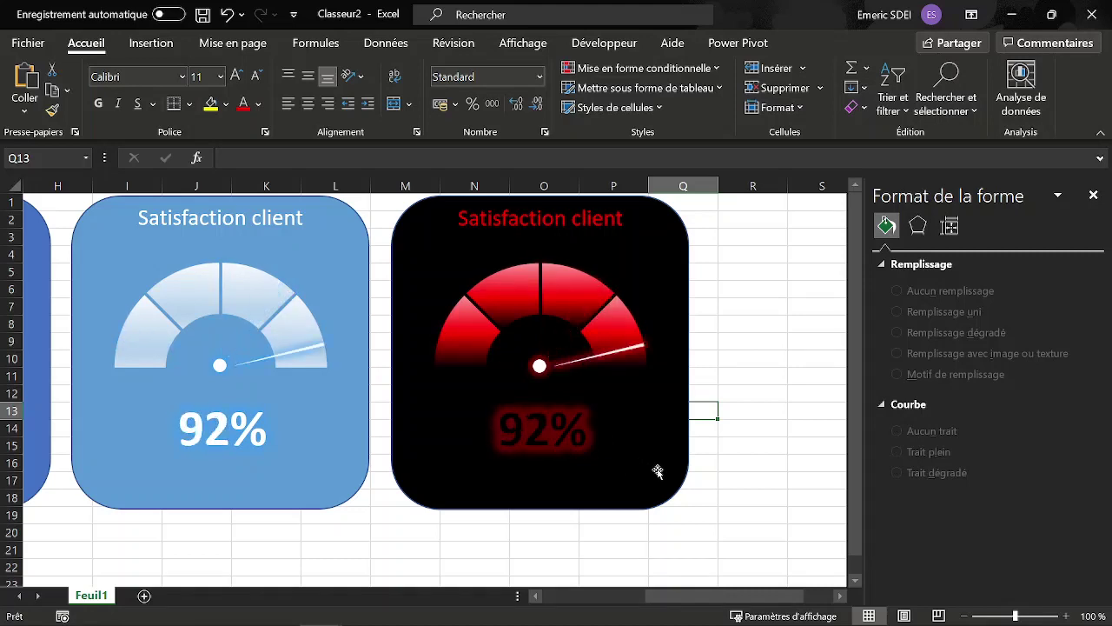
pyautogui.press('F9')
pyautogui.press('F9')
pyautogui.press('F9')
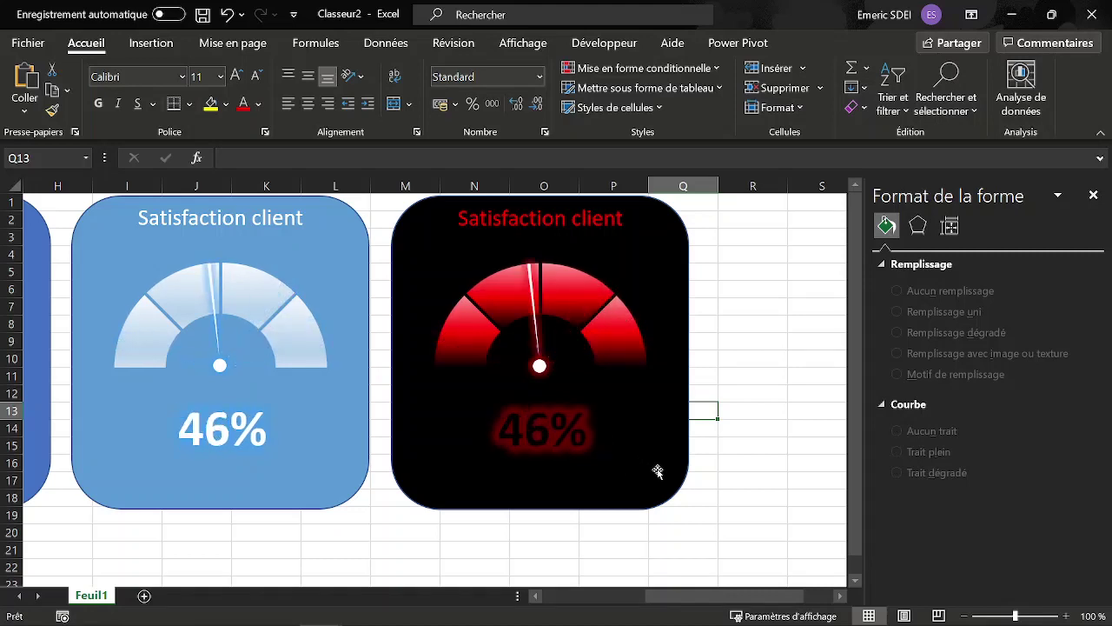
pyautogui.press('F9')
pyautogui.press('F9')
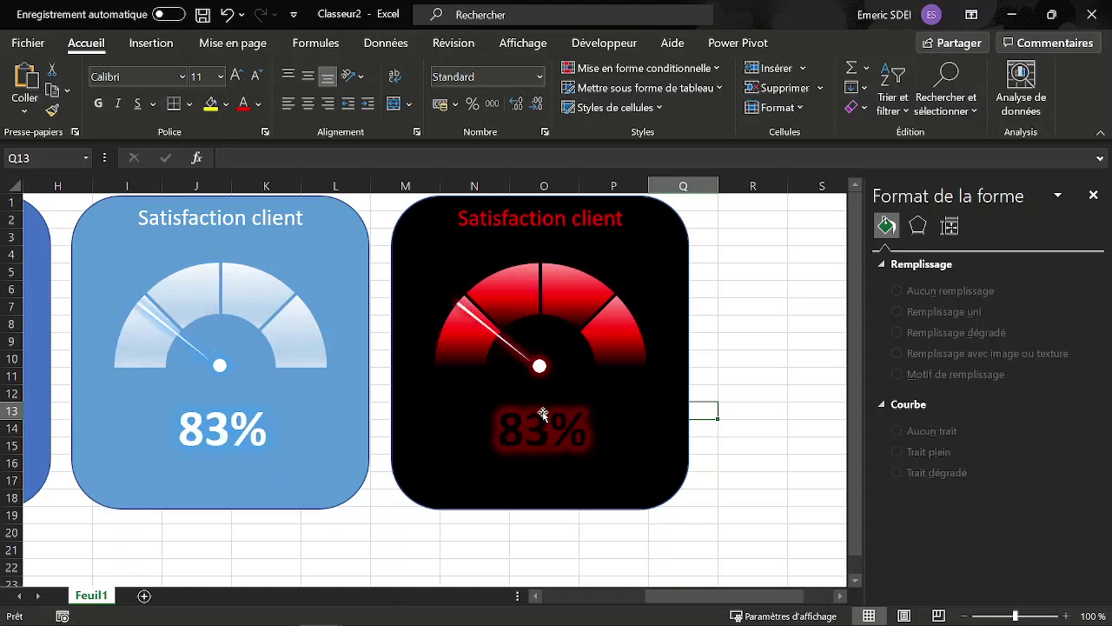
pyautogui.press('F9')
pyautogui.press('F9')
pyautogui.press('F9')
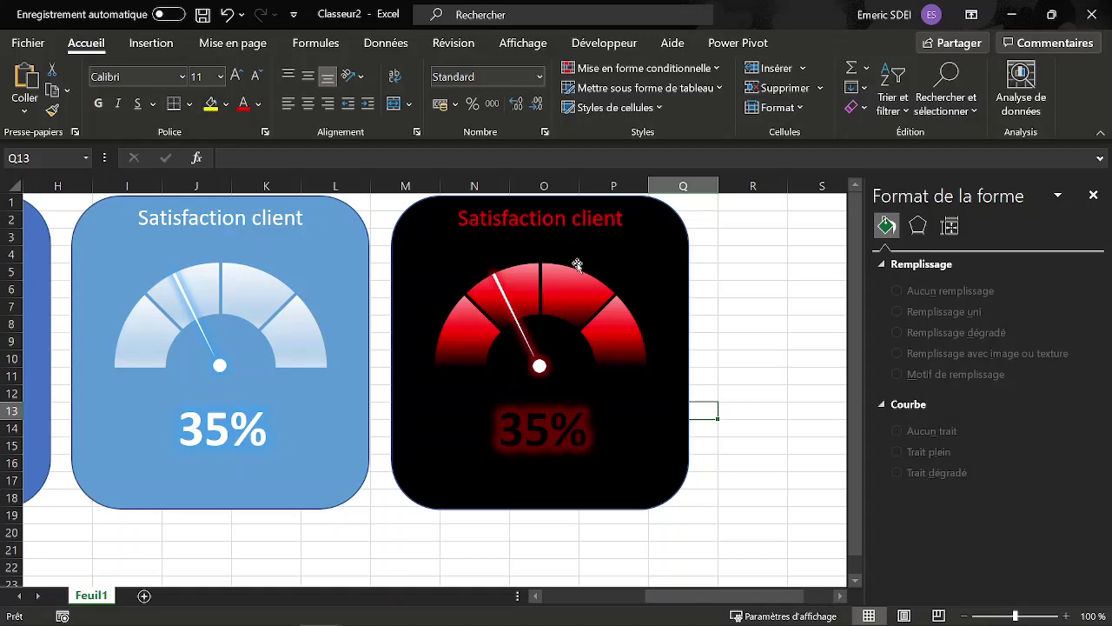
# Step: Recalculate the random satisfaction value several more times to examine the needle movement on the blue and black gauges
pyautogui.press('F9')
pyautogui.press('F9')
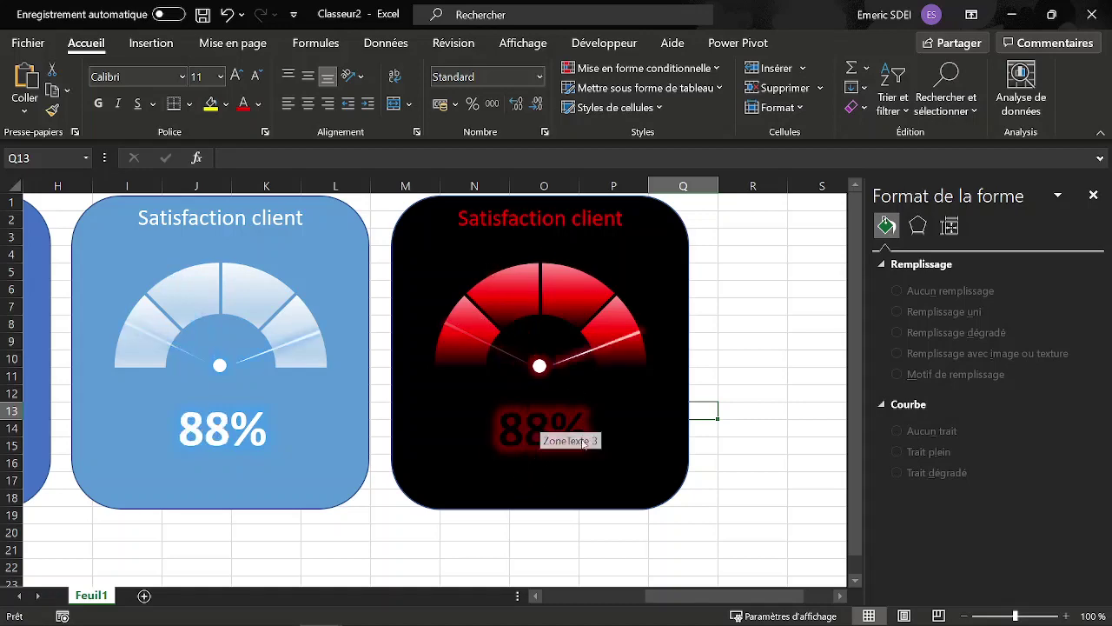
pyautogui.moveTo(750, 595)
pyautogui.mouseDown()
pyautogui.moveTo(662, 606)
pyautogui.moveTo(766, 598)
pyautogui.mouseUp()
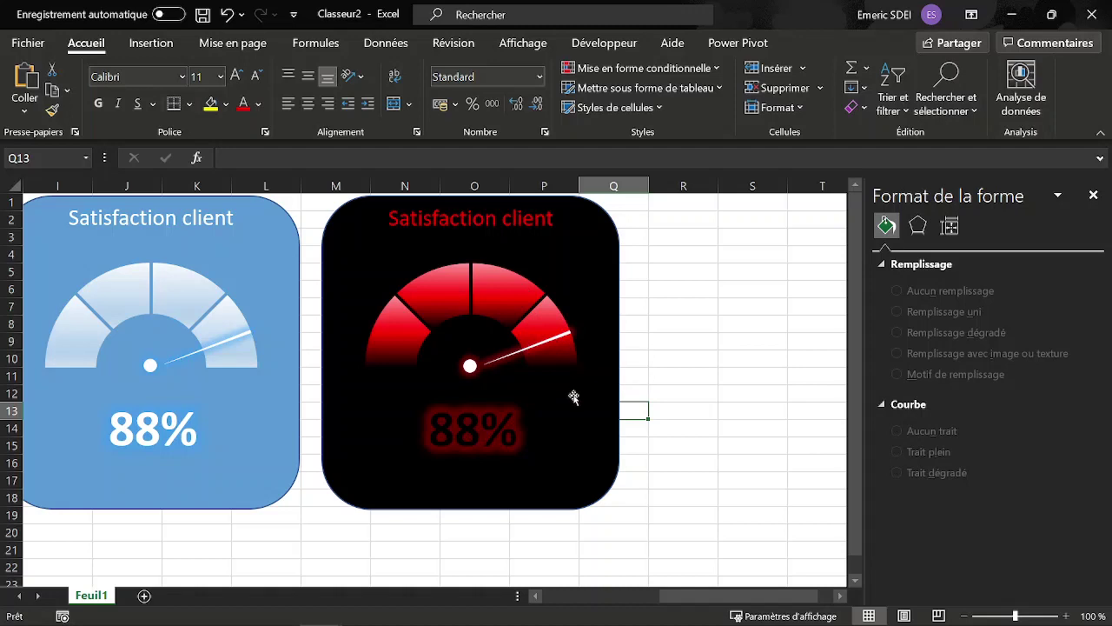
pyautogui.press('F9')
pyautogui.press('F9')
pyautogui.press('F9')
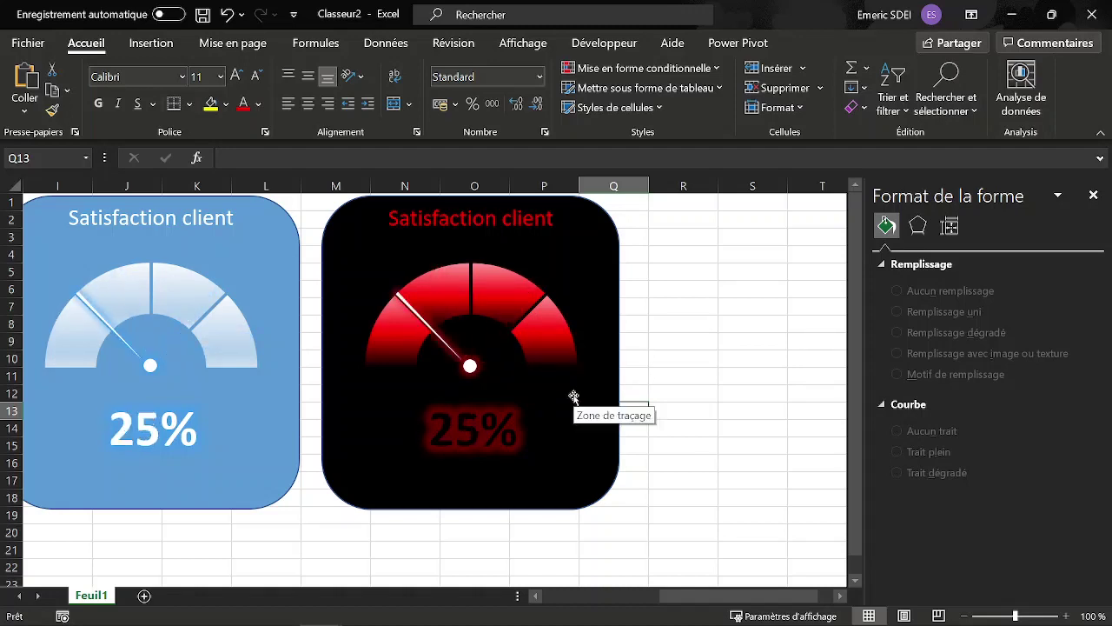
pyautogui.press('F9')
pyautogui.press('F9')
pyautogui.press('F9')
pyautogui.press('F9')
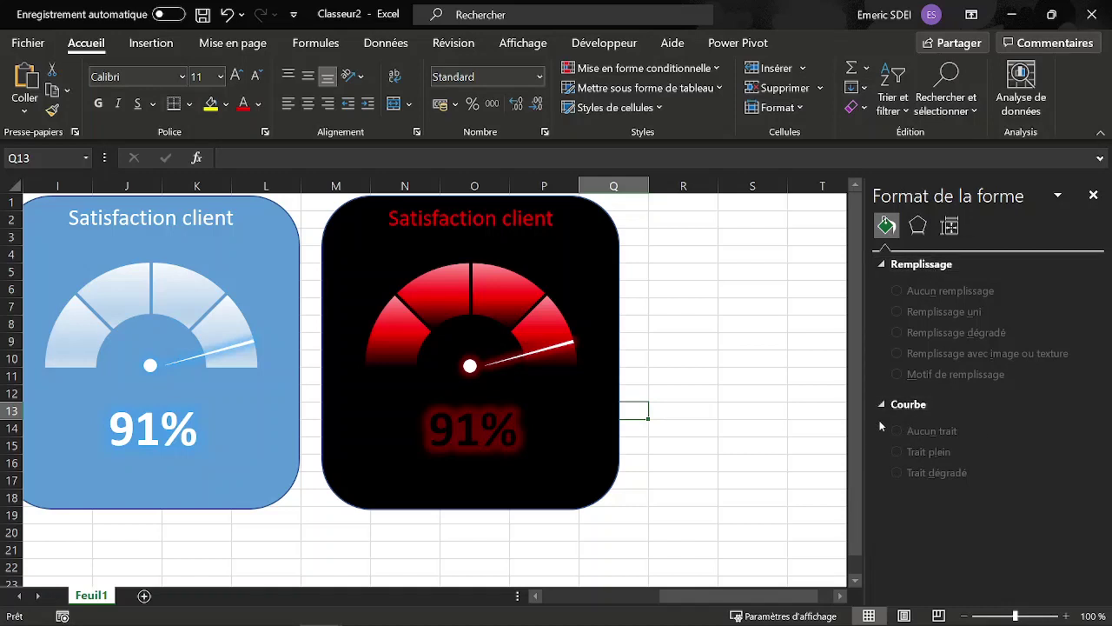
pyautogui.press('F9')
pyautogui.press('F9')
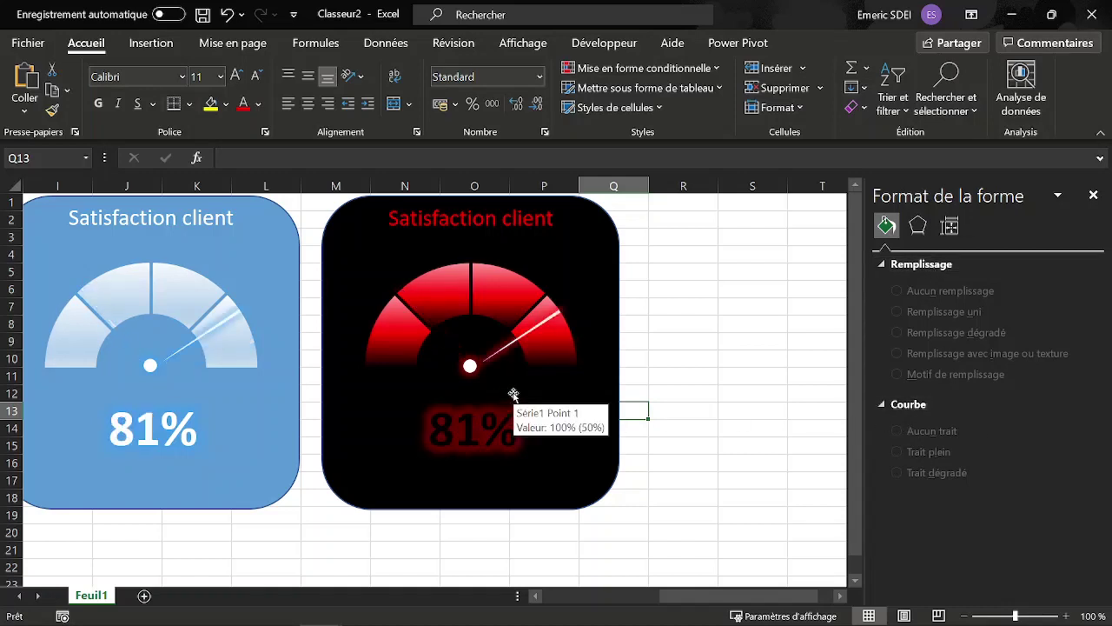
pyautogui.press('F9')
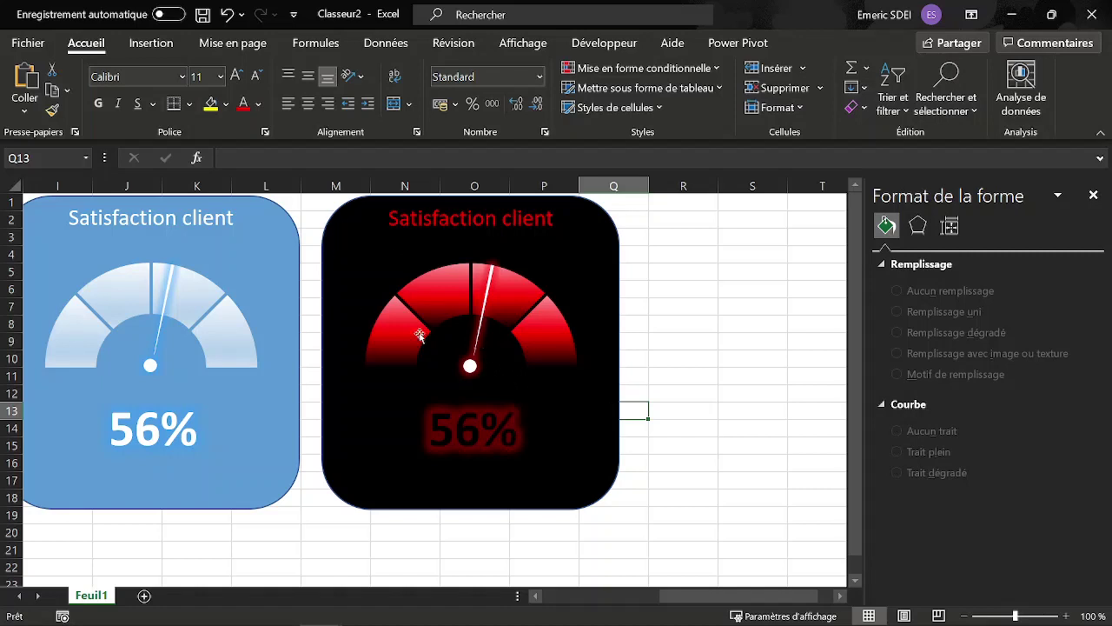
pyautogui.press('F9')
pyautogui.press('F9')
pyautogui.press('F9')
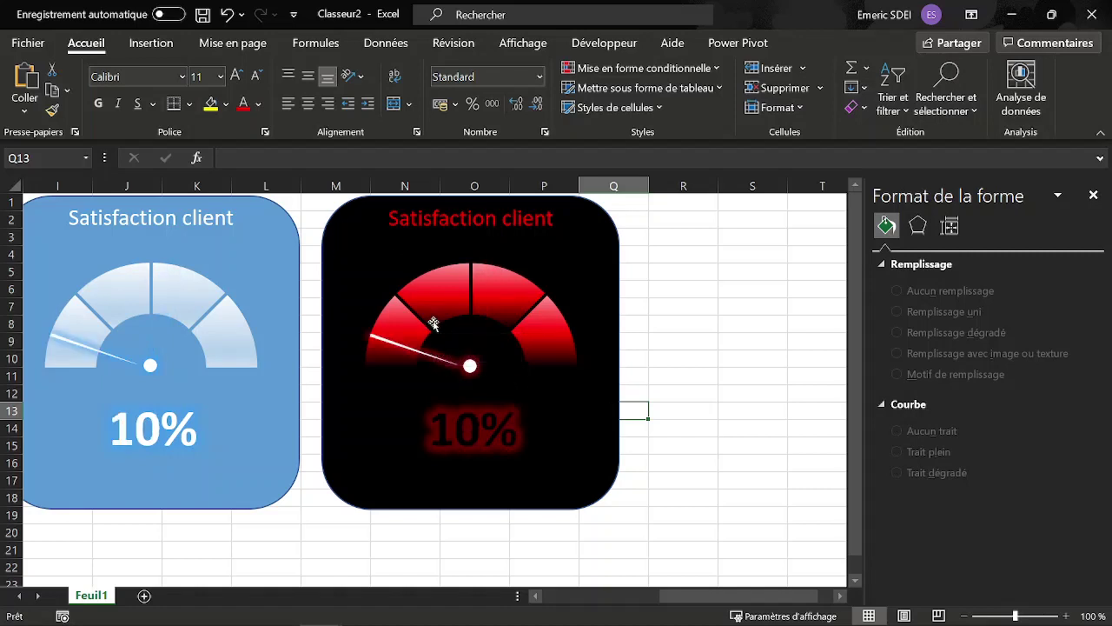